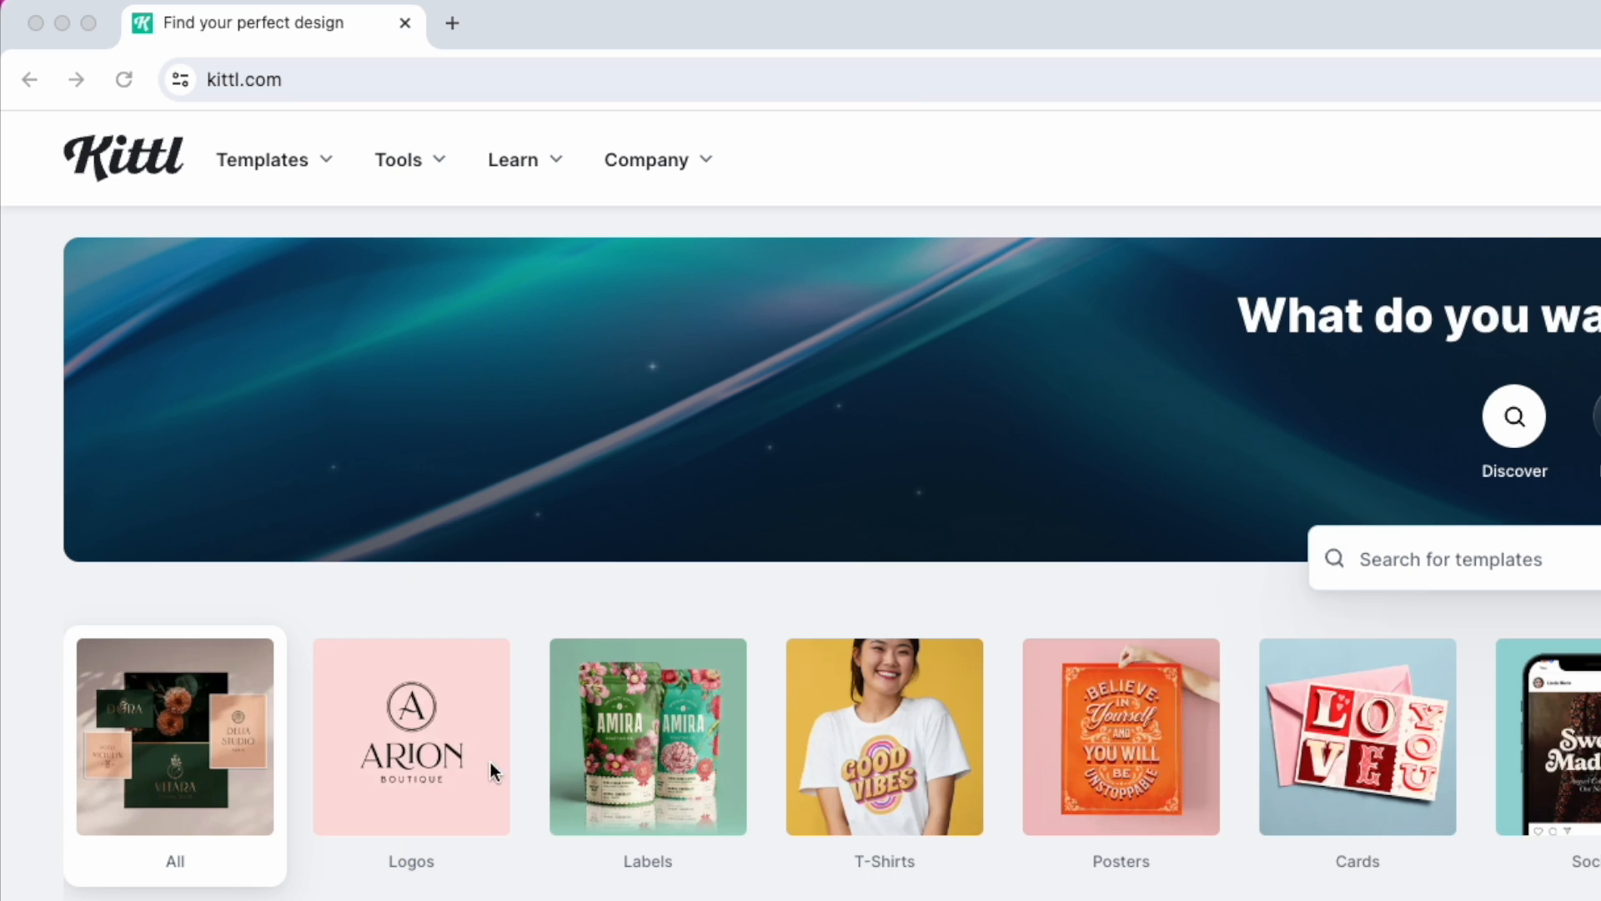
- Open the AI Image Upscaler feature page and view its parrot before-and-after comparison
left_click(422, 157)
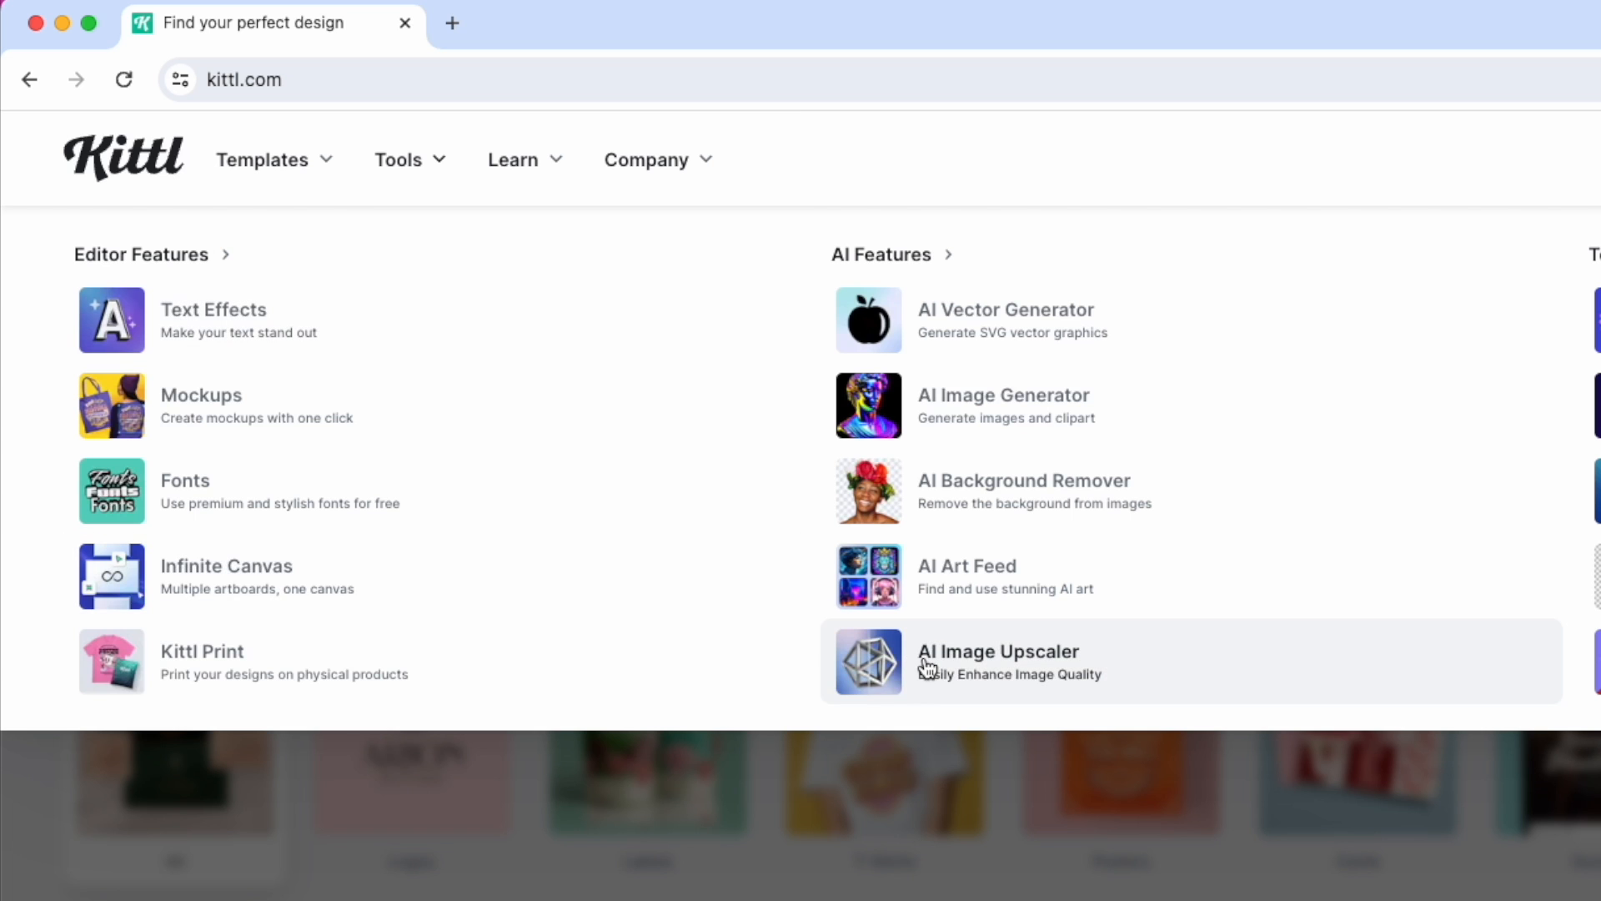
left_click(1021, 669)
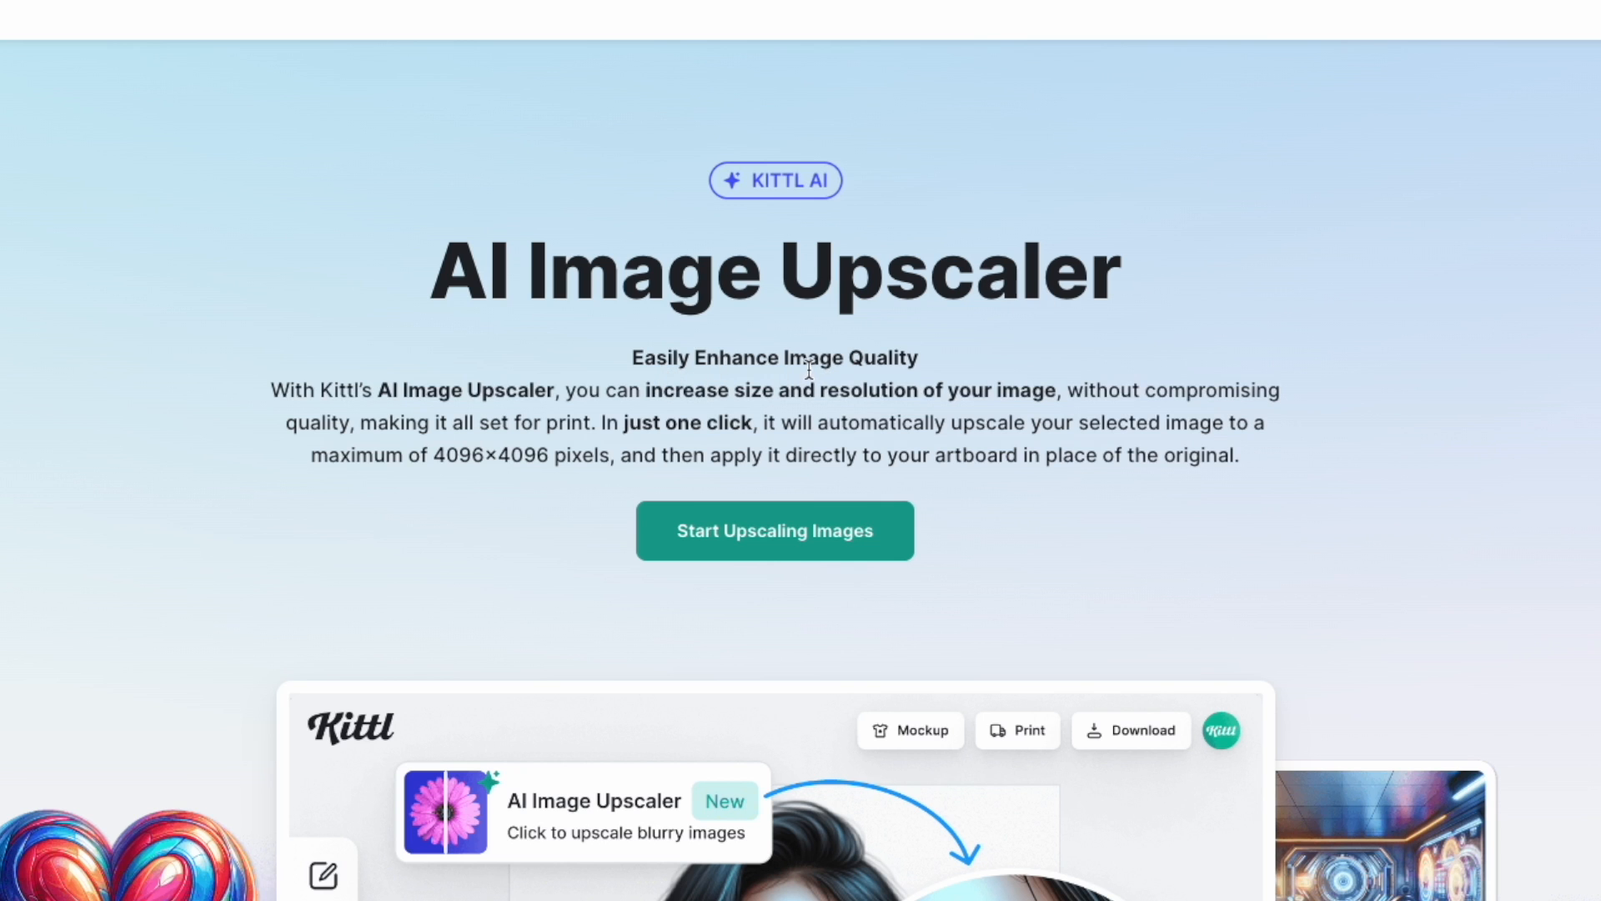
scroll(1464, 656, "down", 2)
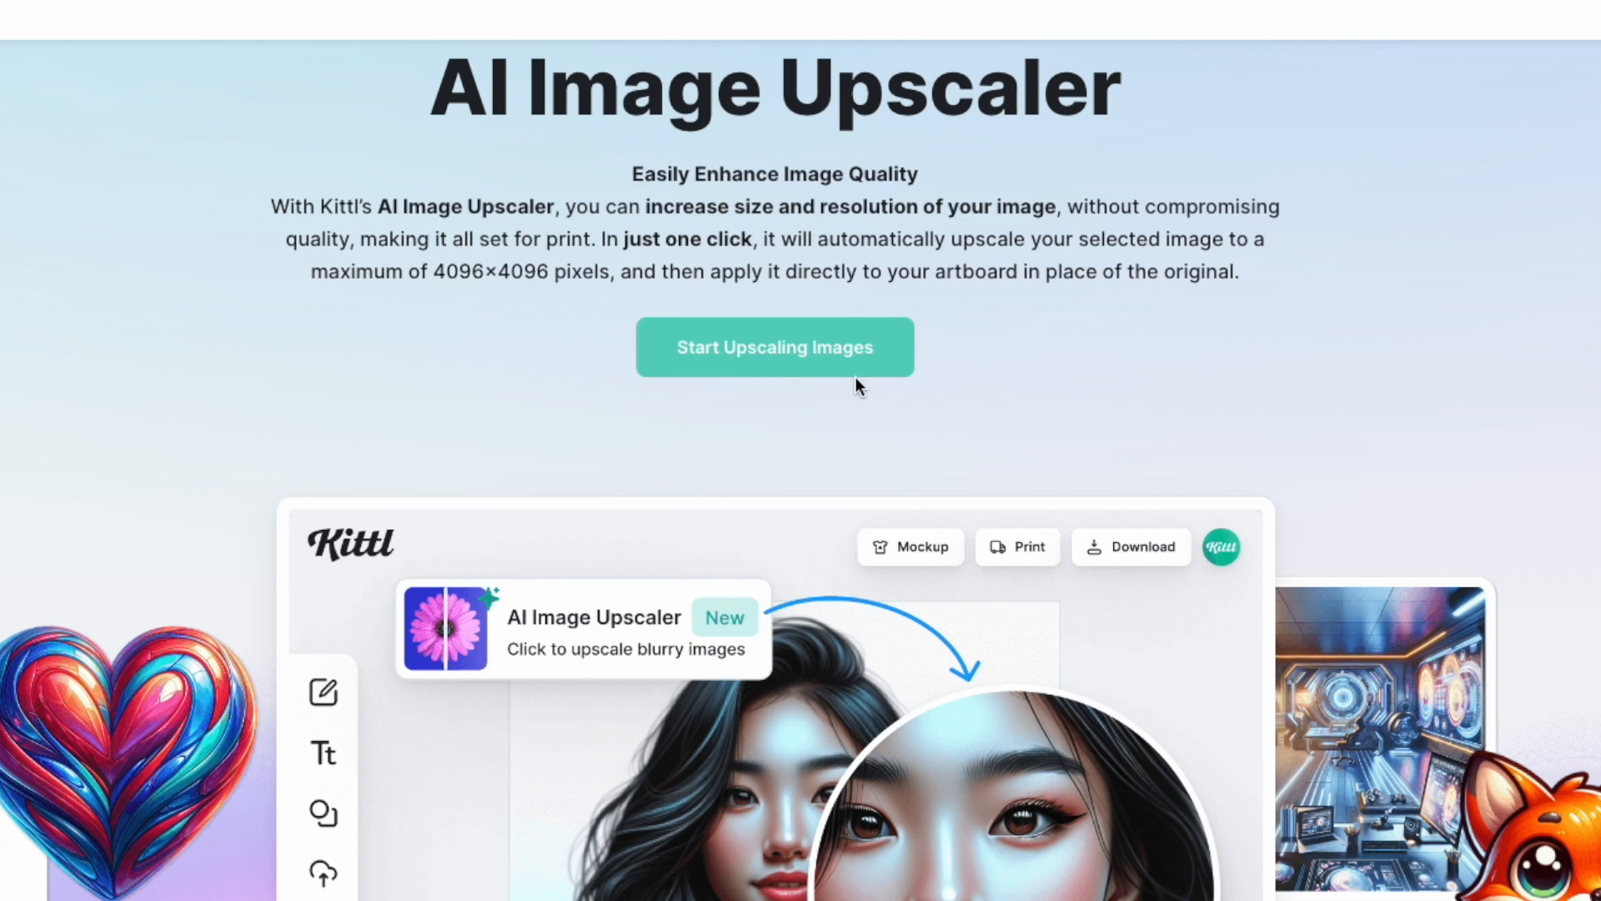
scroll(1273, 511, "down", 15)
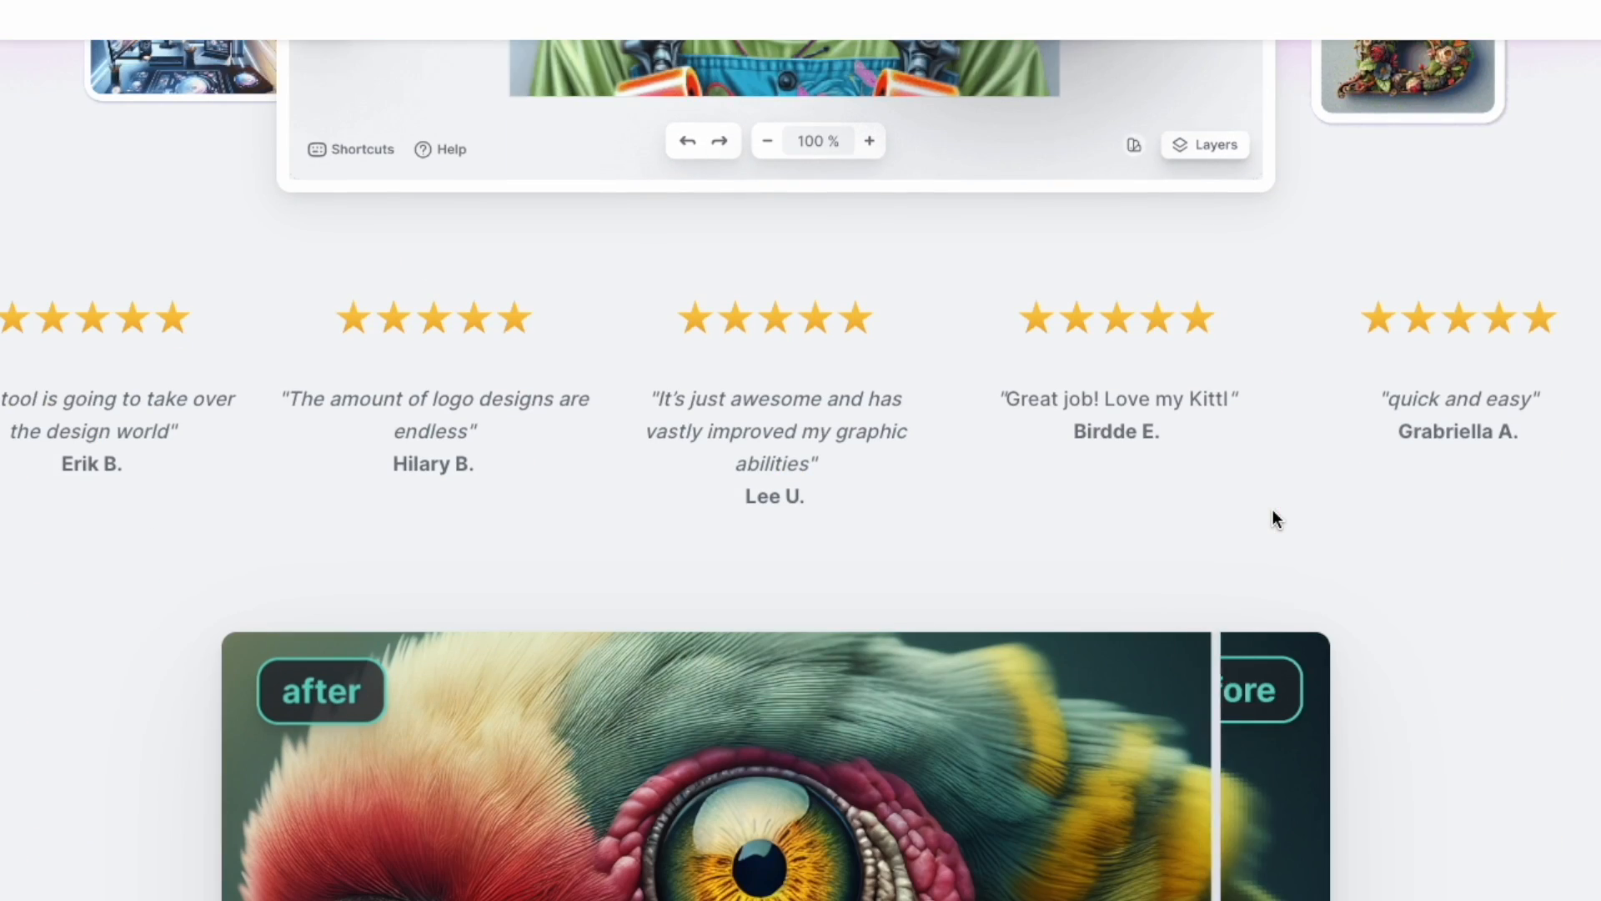
scroll(1272, 518, "down", 2)
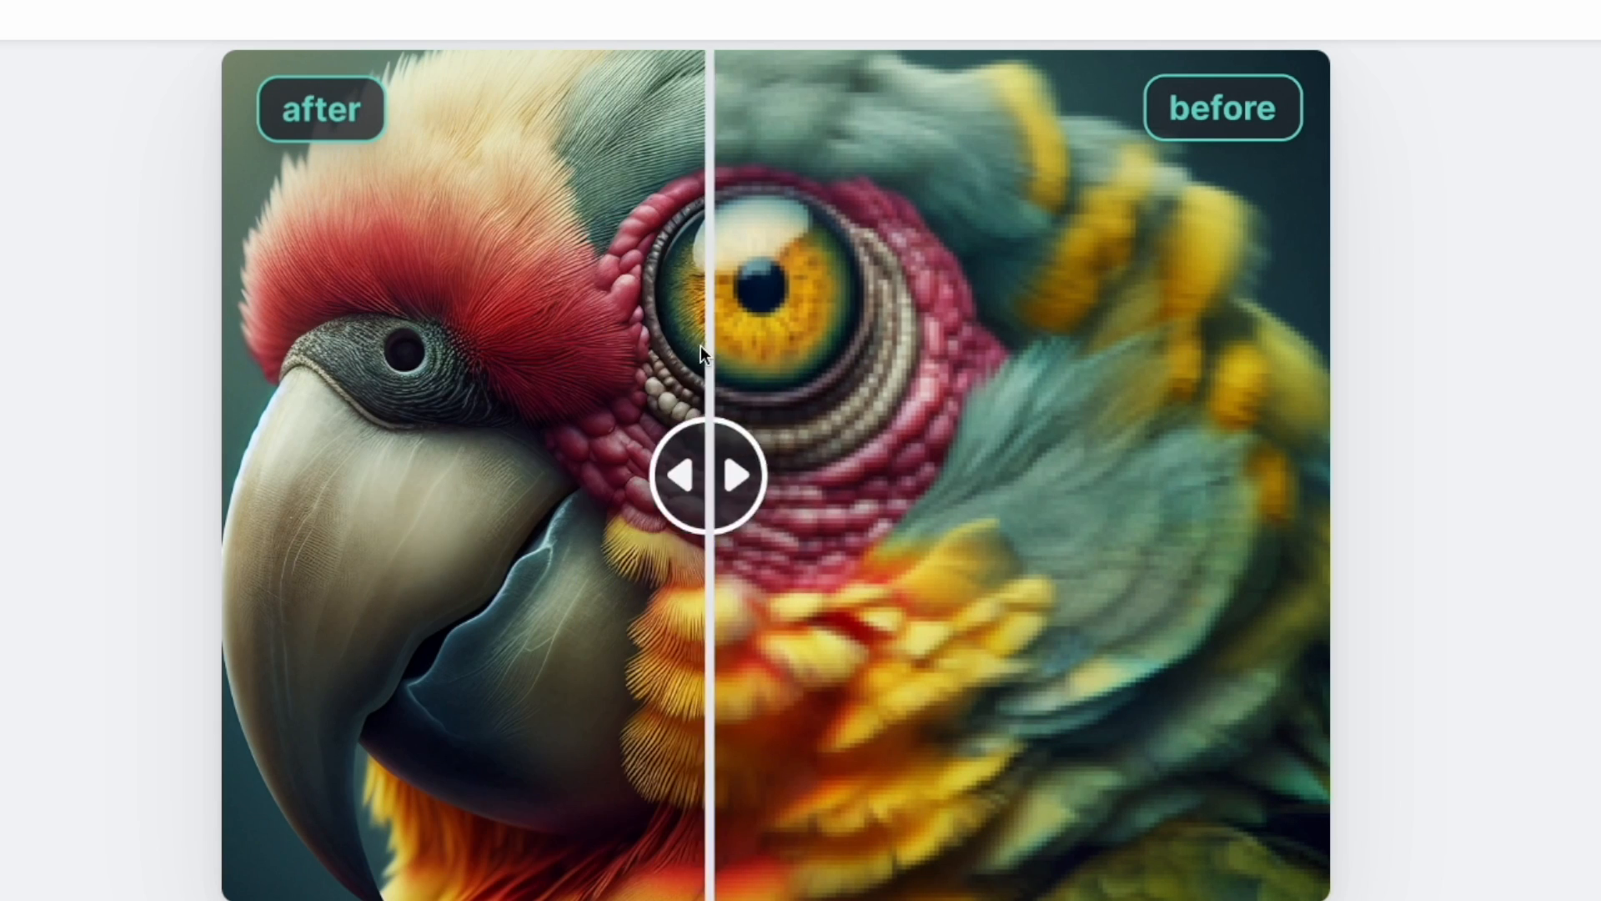
- Read the design-integration and print sections, and expand the FAQ answer about the minimum size it will accept
scroll(1104, 579, "down", 1)
scroll(1104, 579, "down", 8)
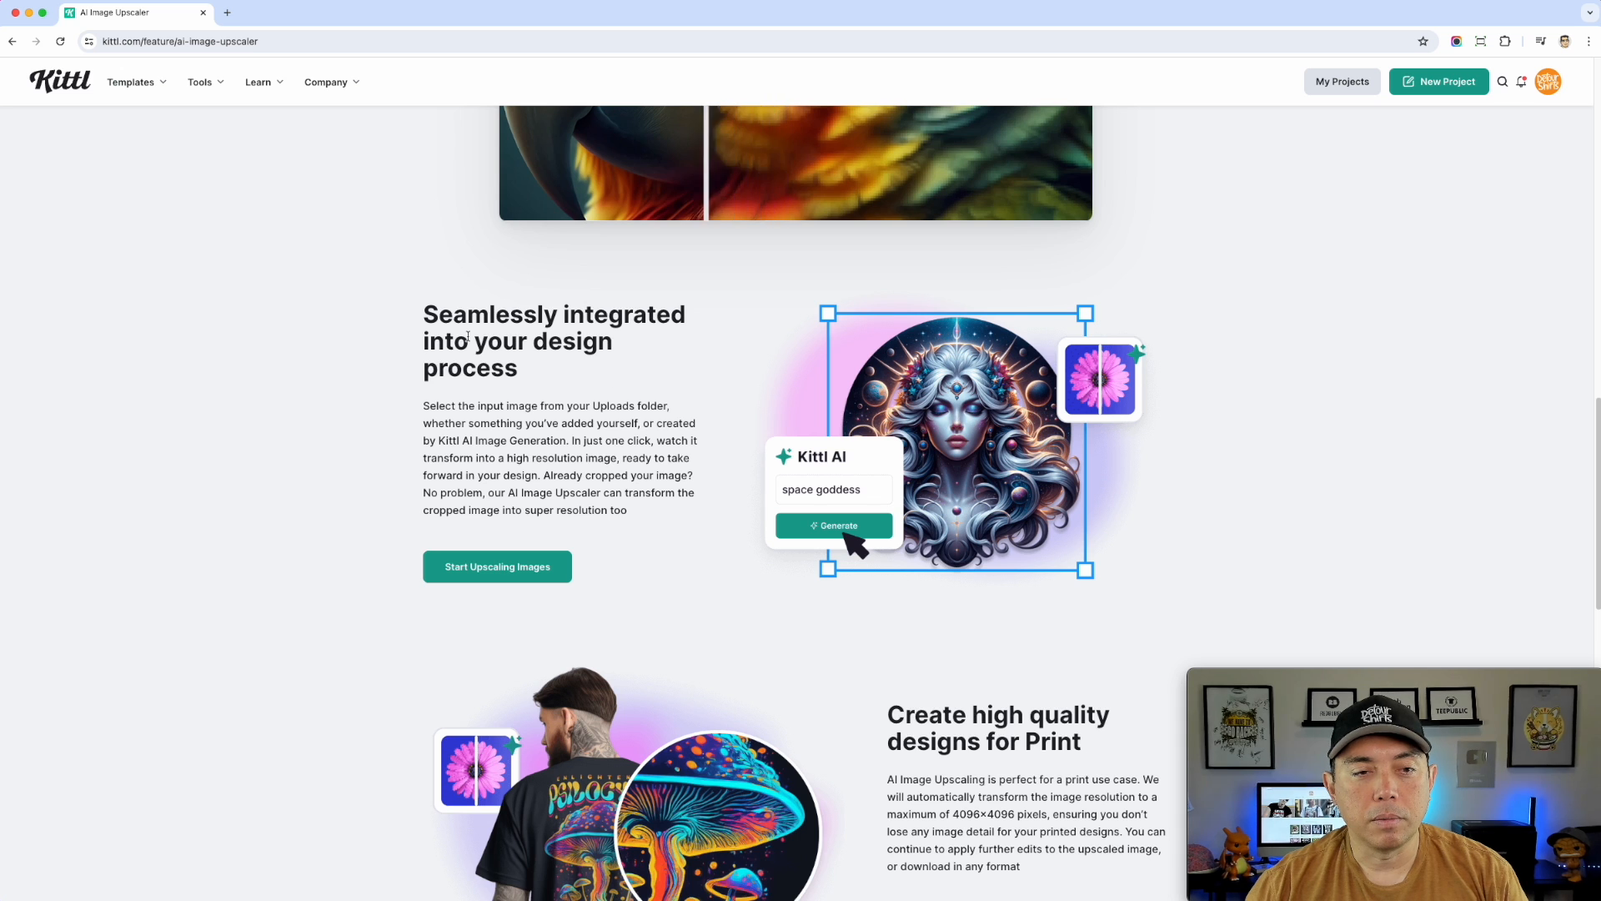
scroll(399, 505, "down", 2)
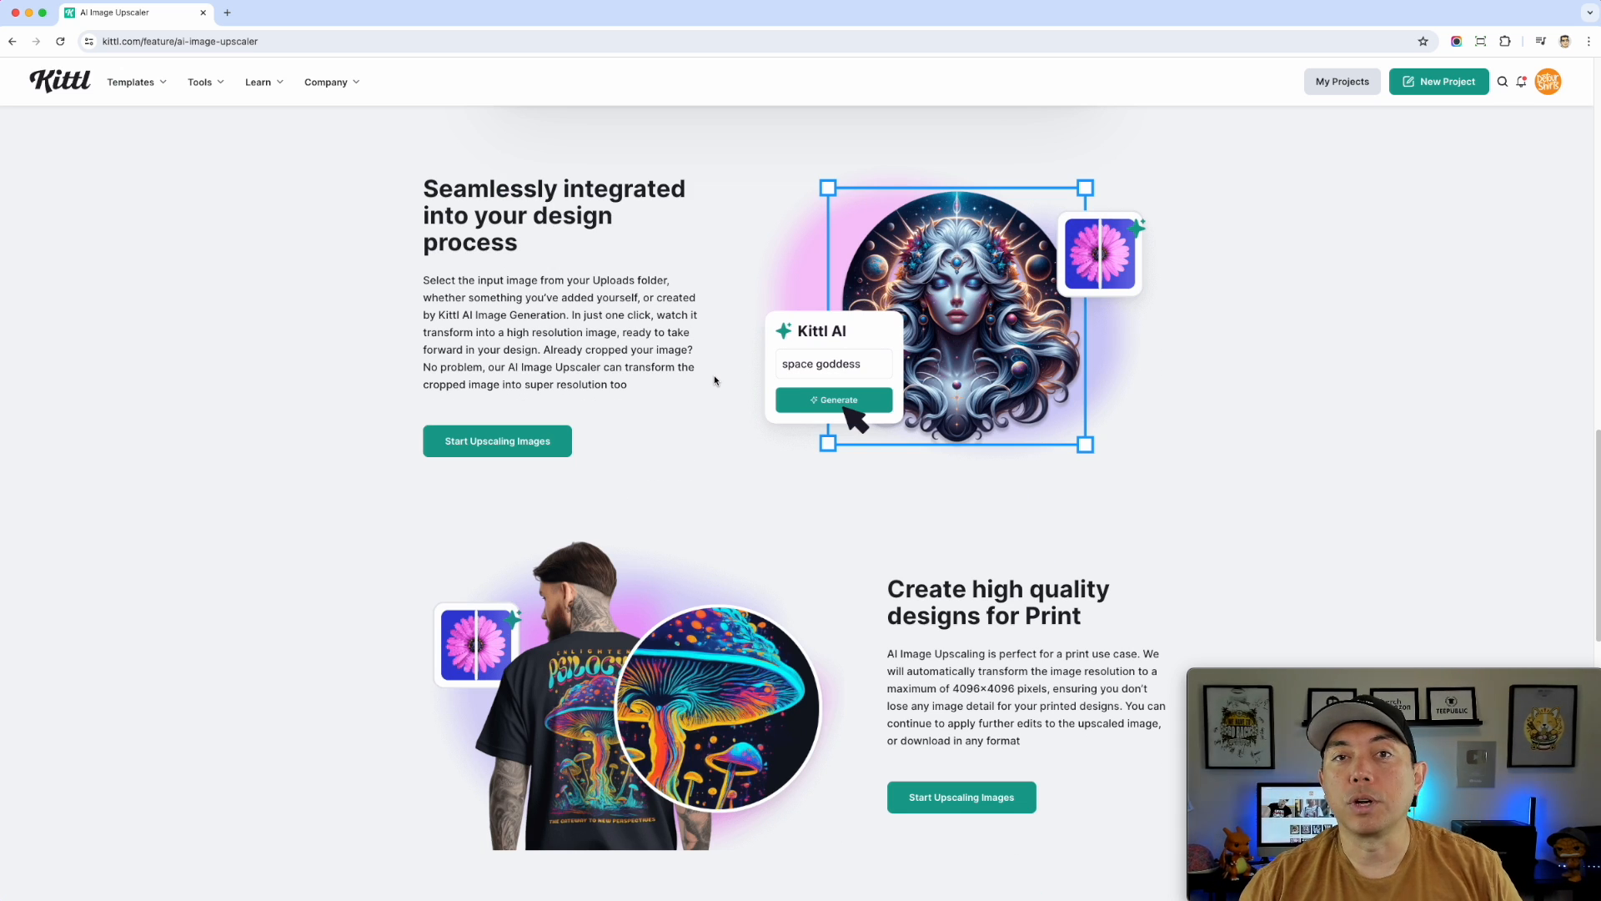
scroll(874, 402, "down", 2)
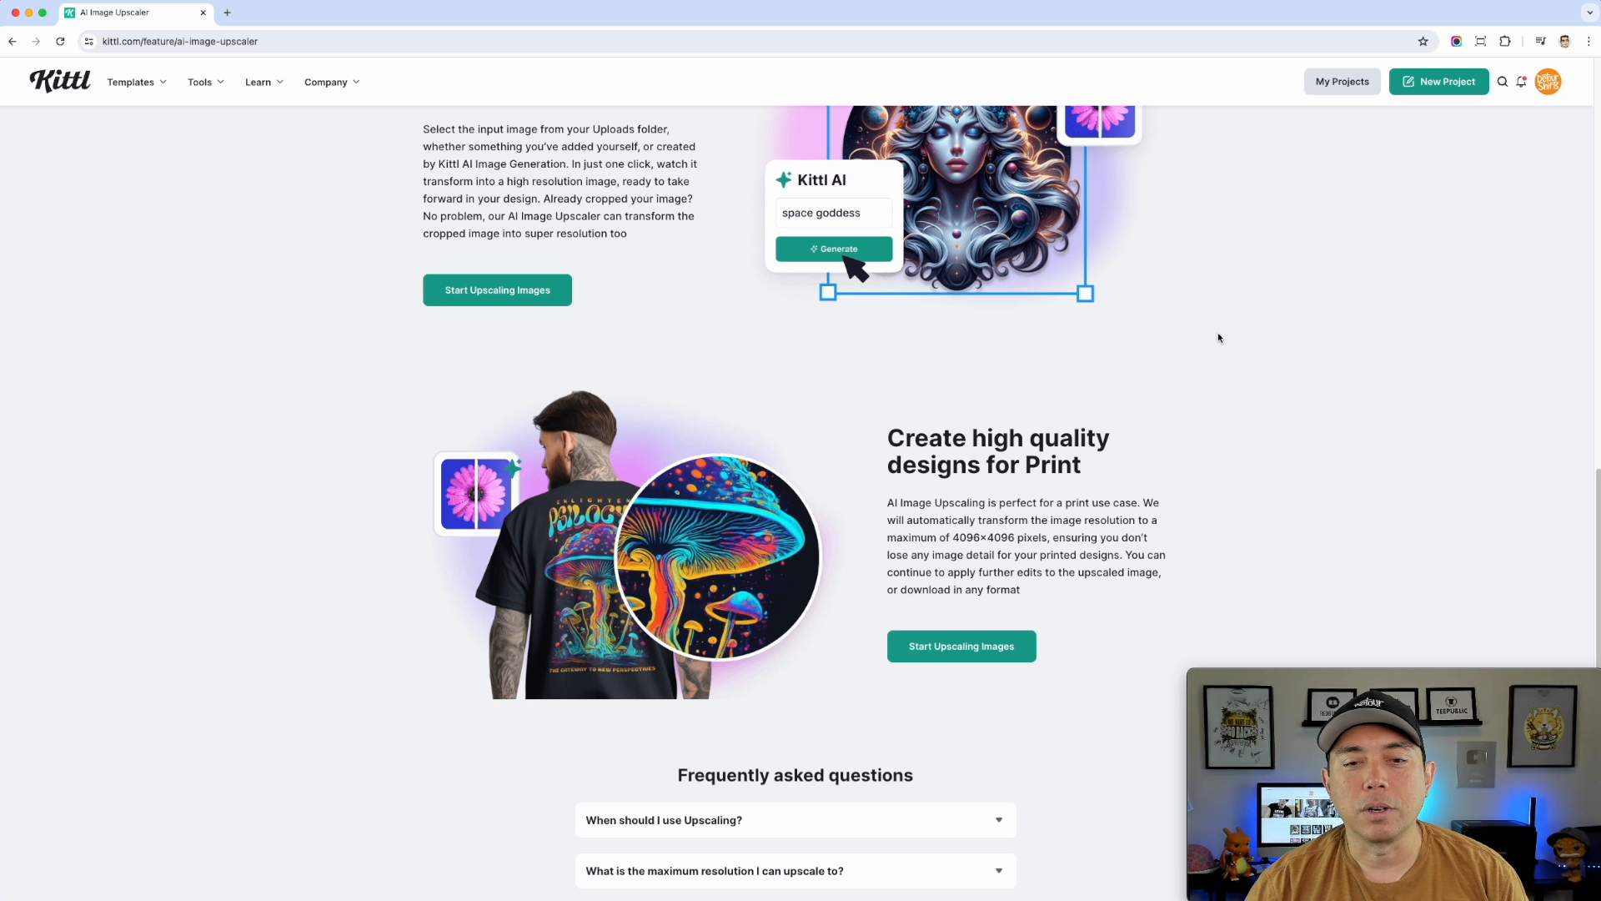
scroll(1218, 339, "down", 5)
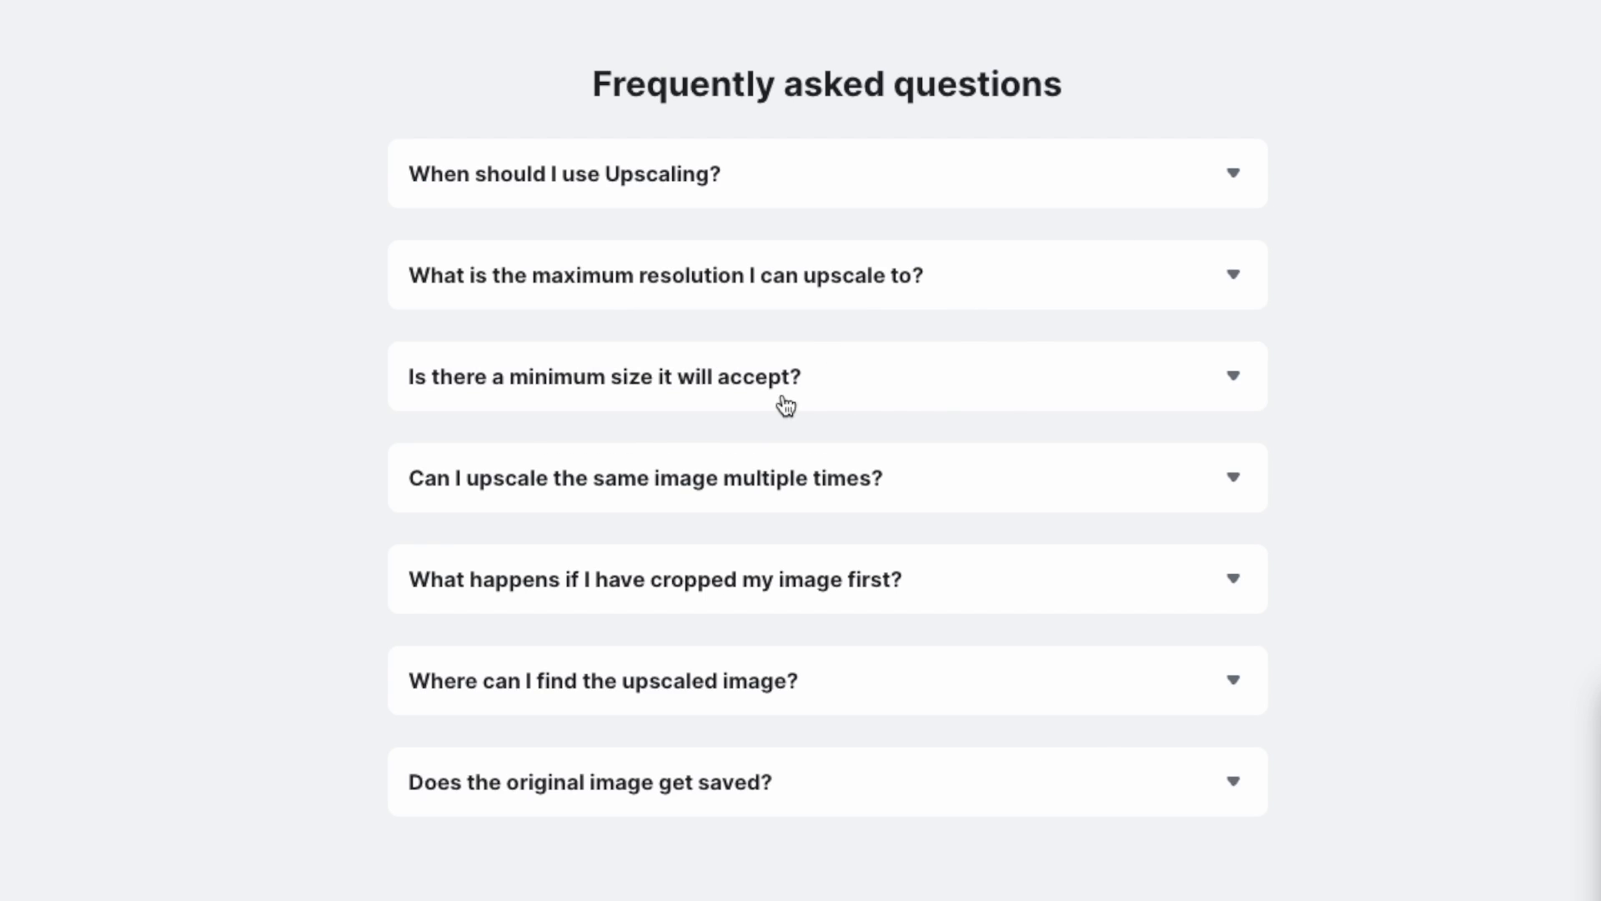
left_click(871, 394)
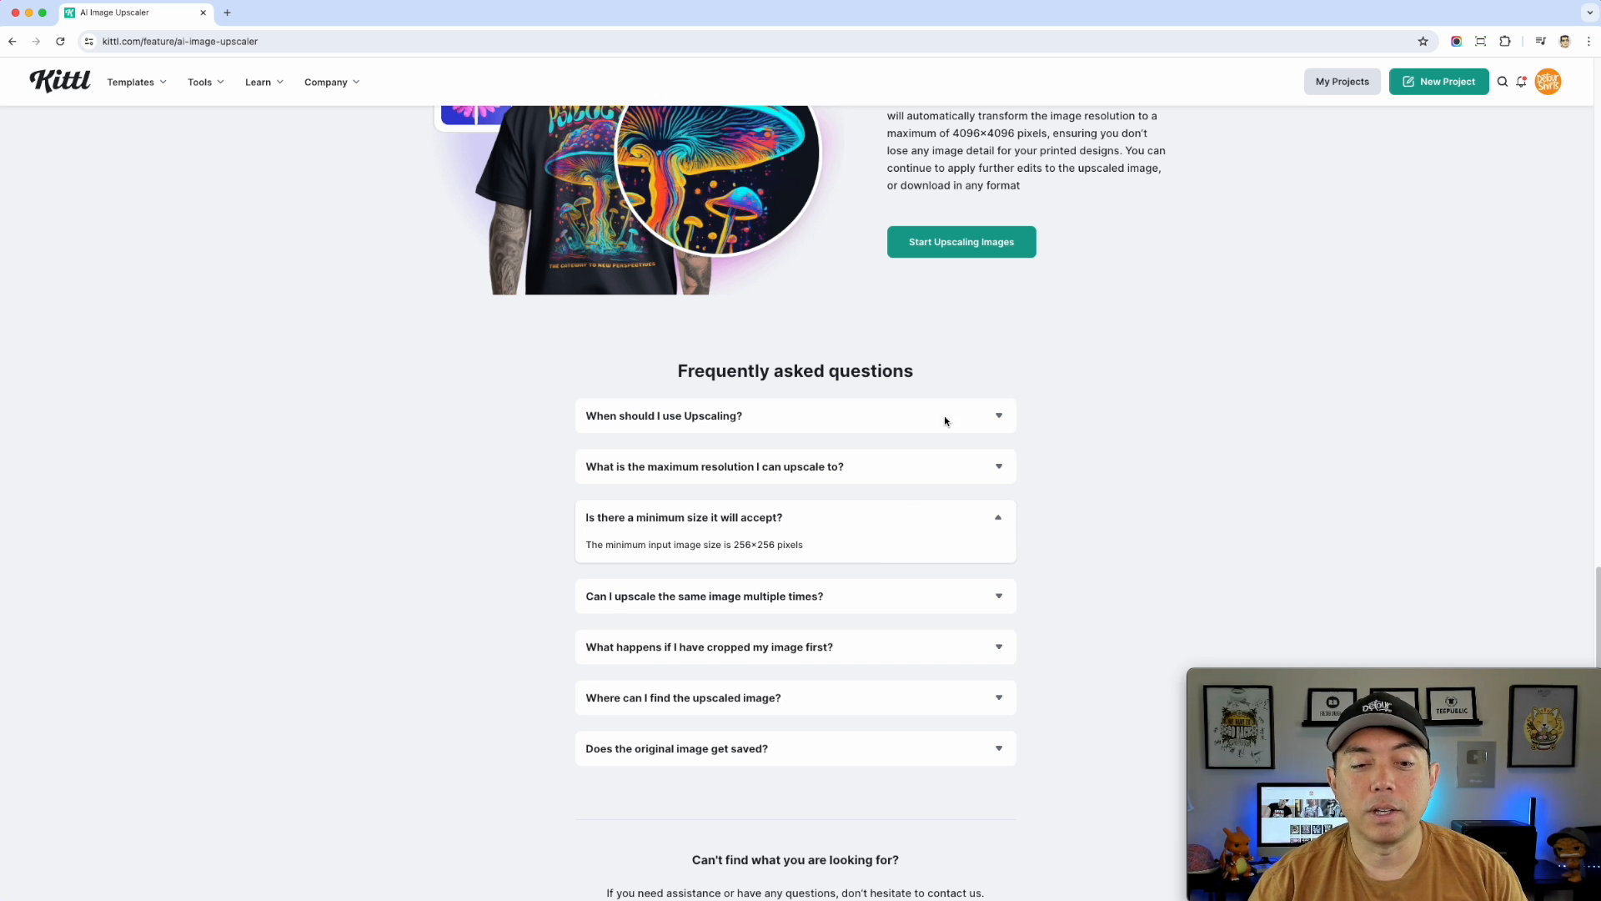
- Create a new project with the Standard 1200 × 1200 px artboard preset
scroll(1185, 525, "up", 20)
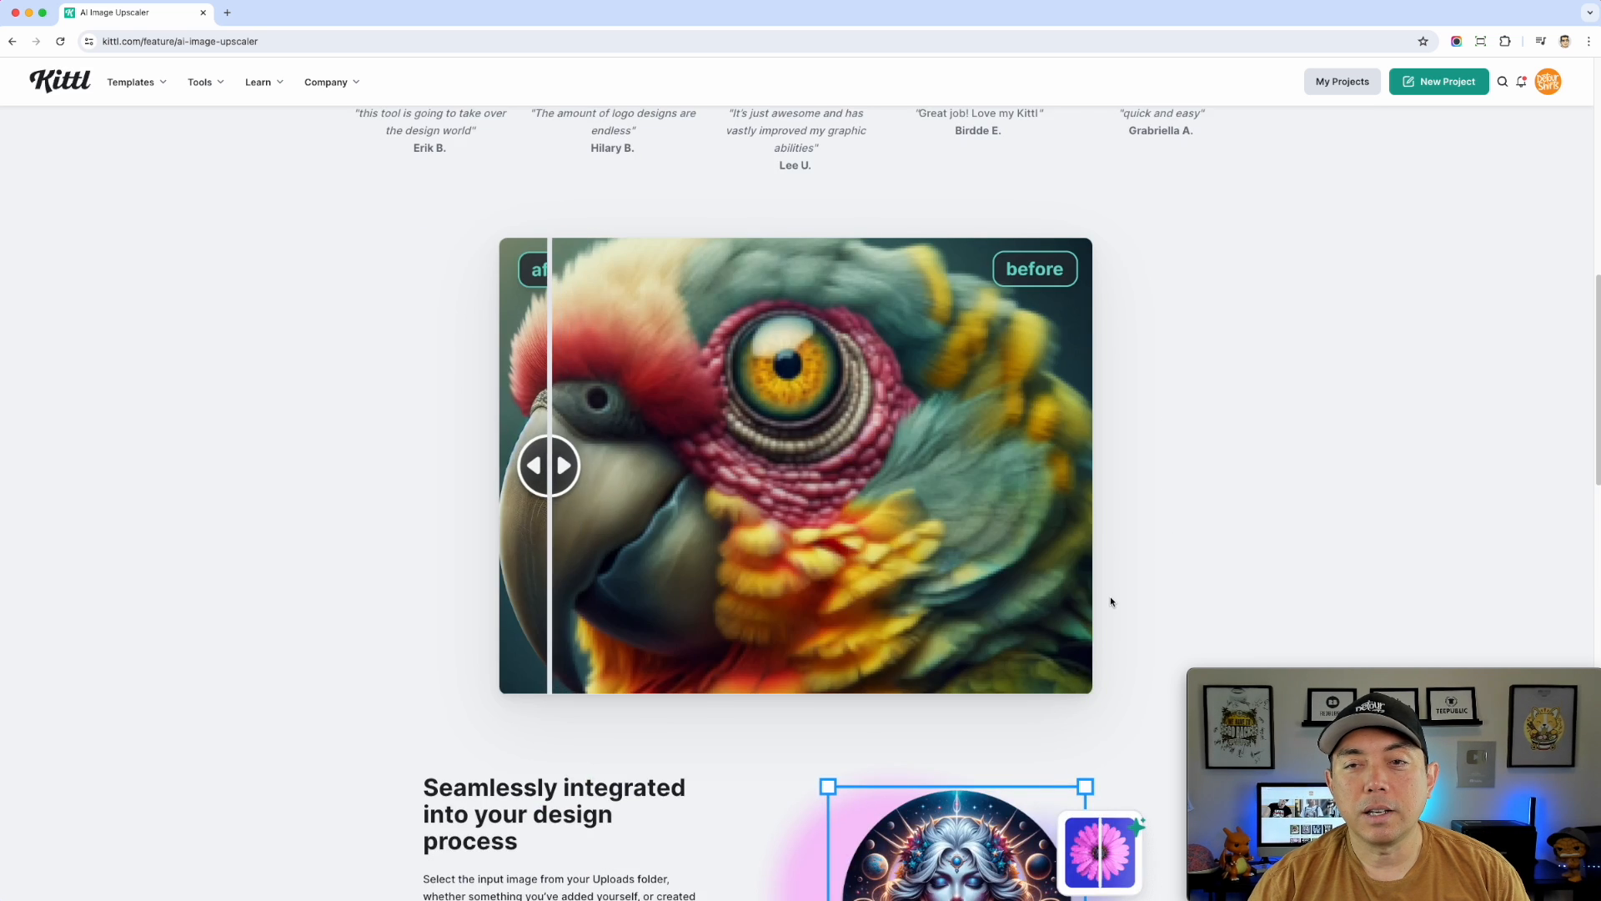
scroll(1109, 601, "up", 5)
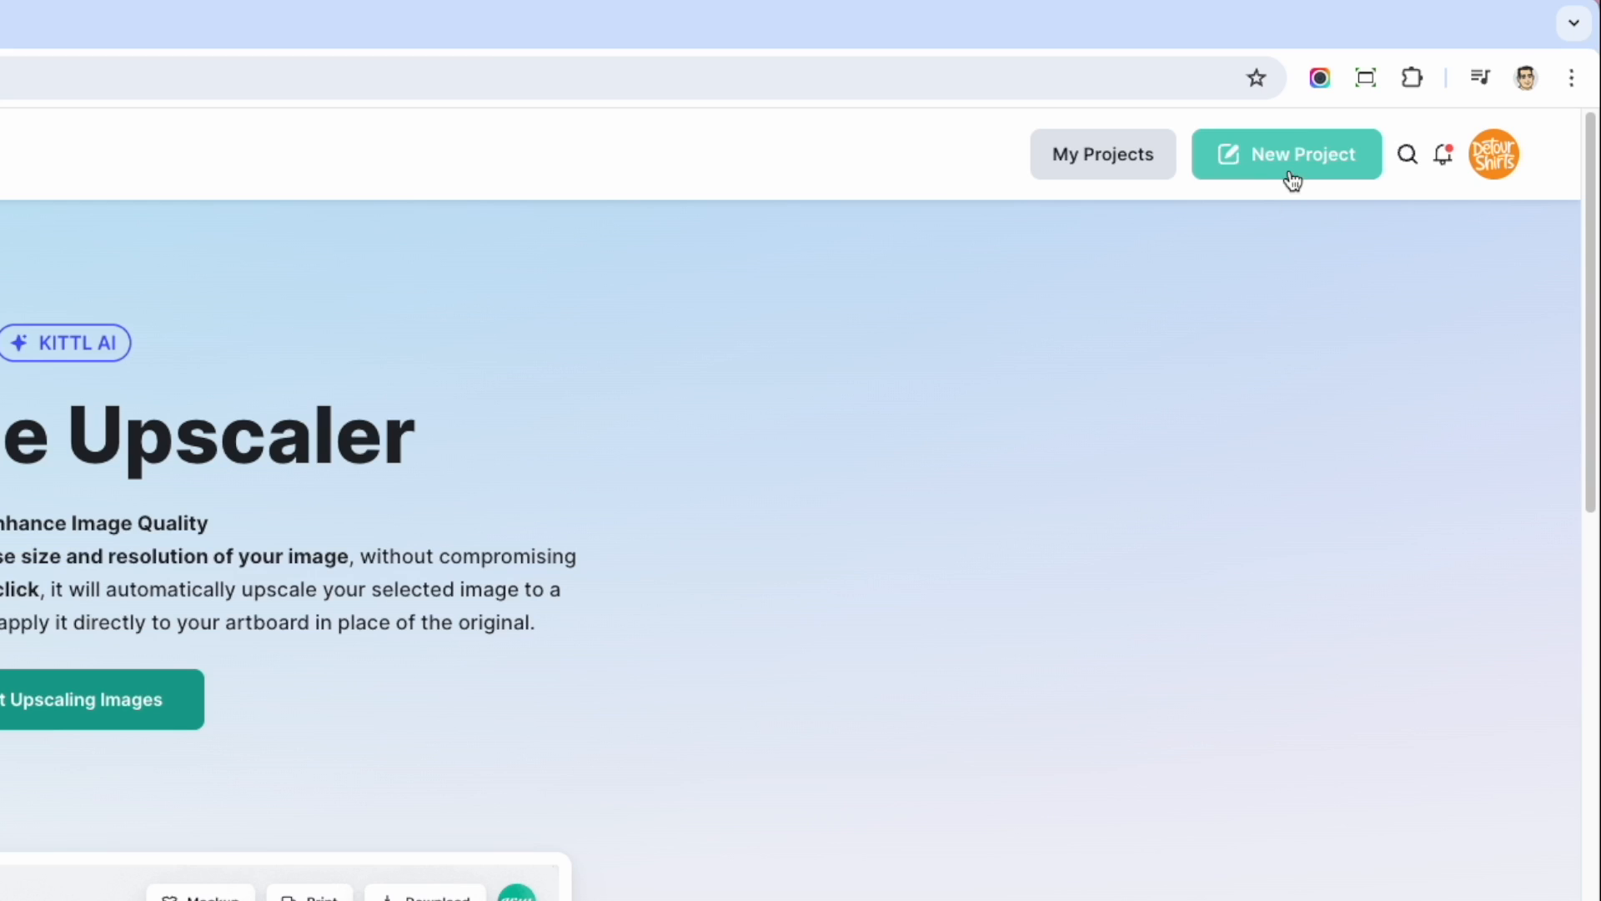
left_click(1440, 82)
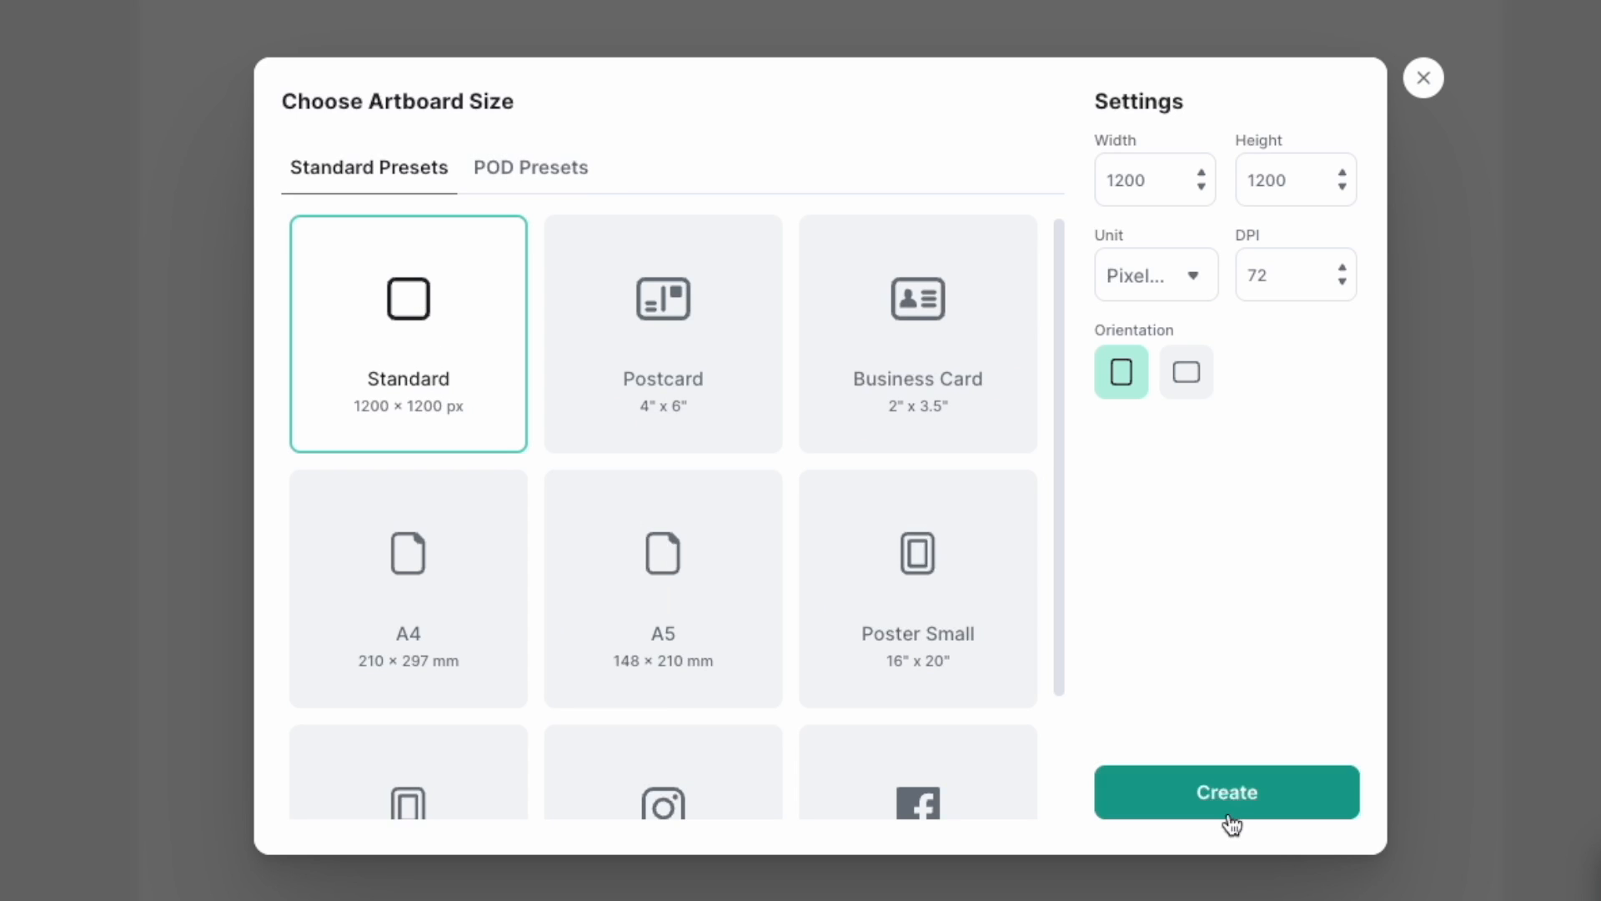
left_click(1265, 813)
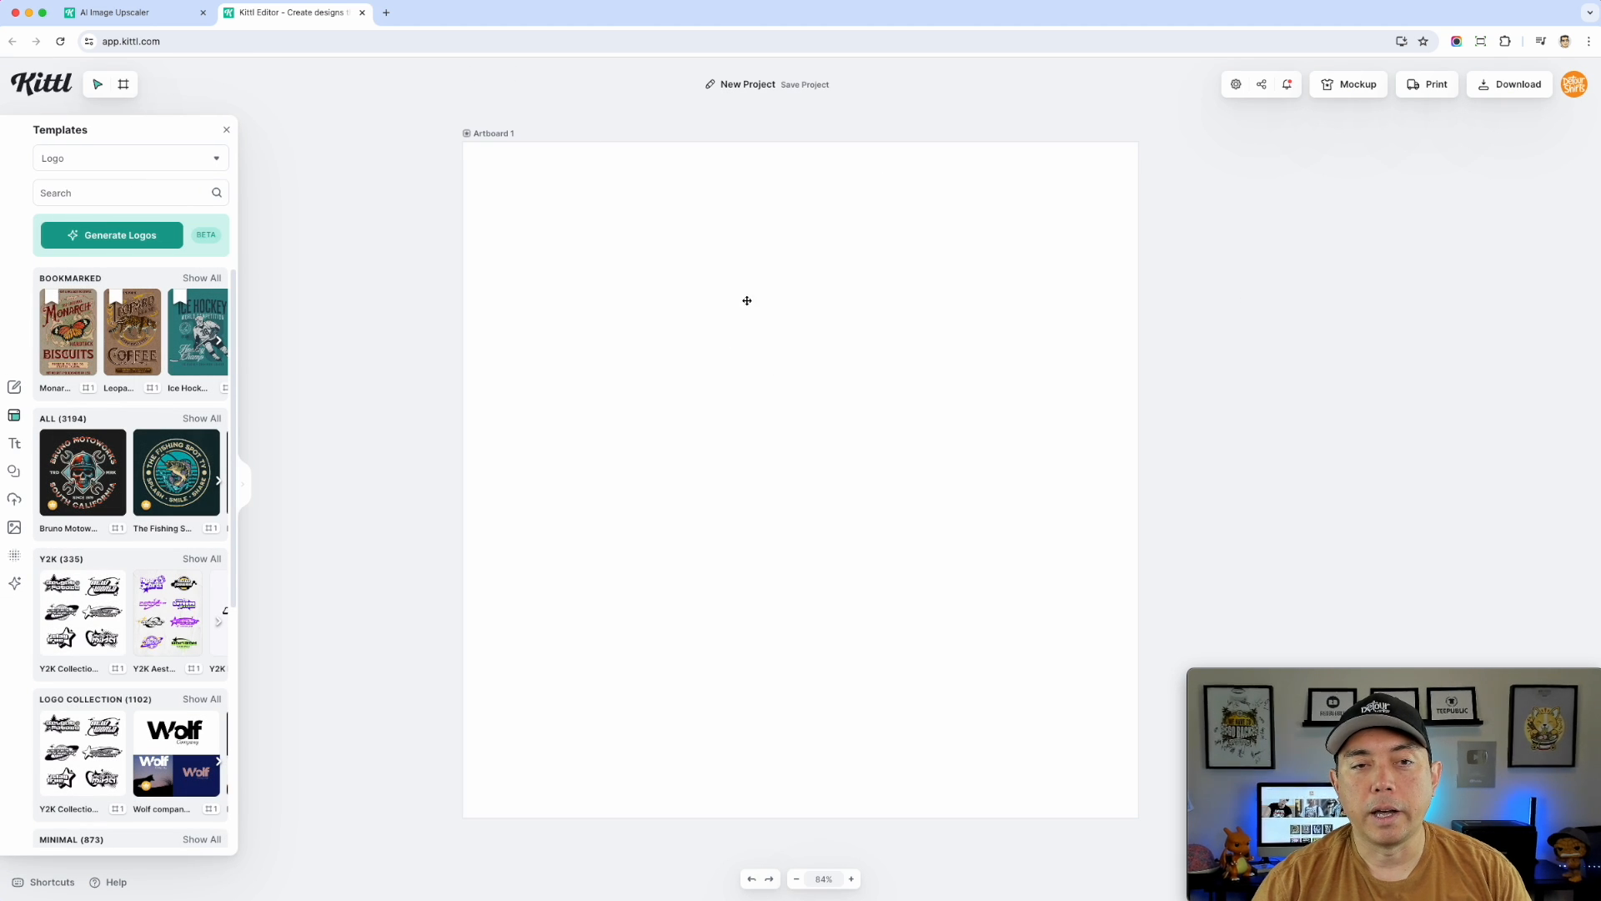
- Resize Artboard 1 to a width of 1024 px and a height of 1024 px
left_click(486, 135)
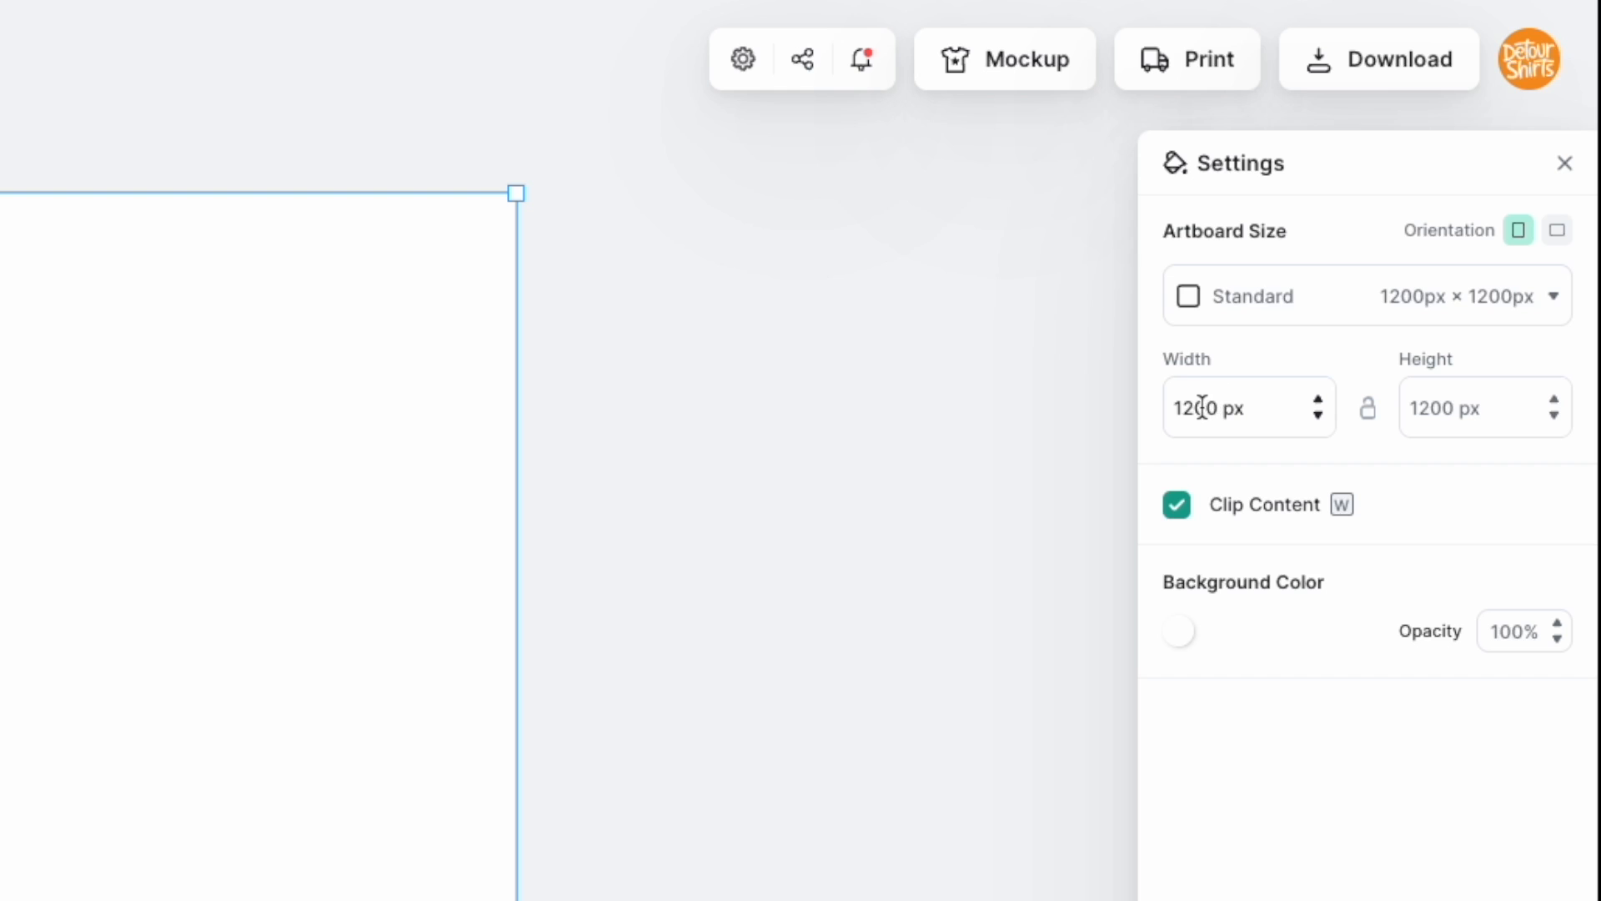
left_click_drag(1435, 235, 1425, 235)
left_click_drag(1194, 408, 1216, 407)
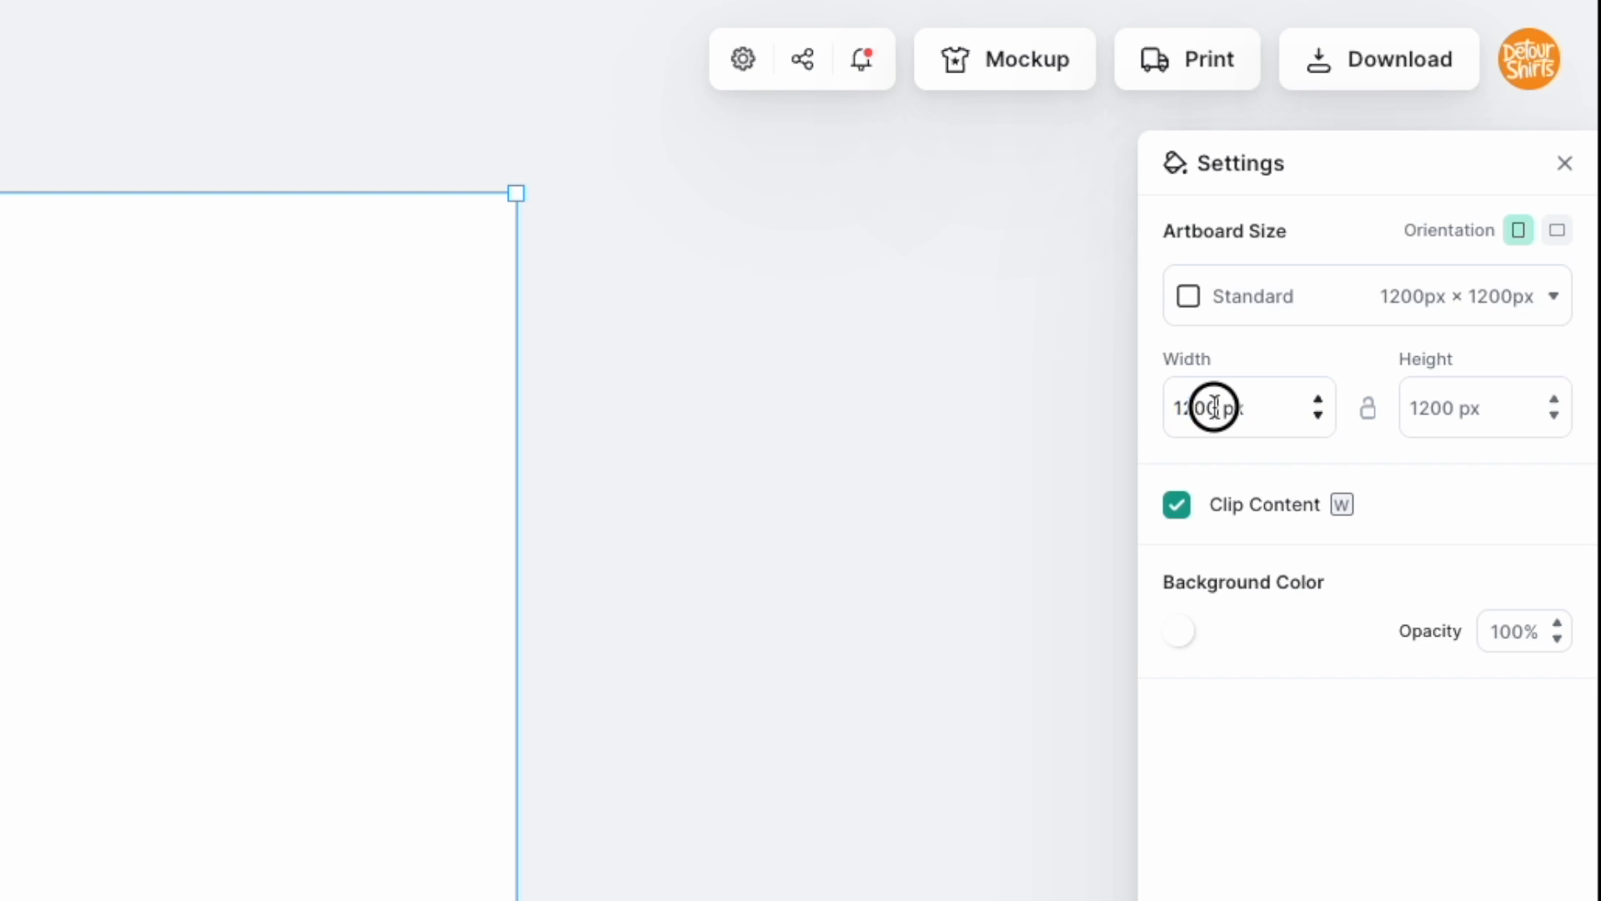
type("10")
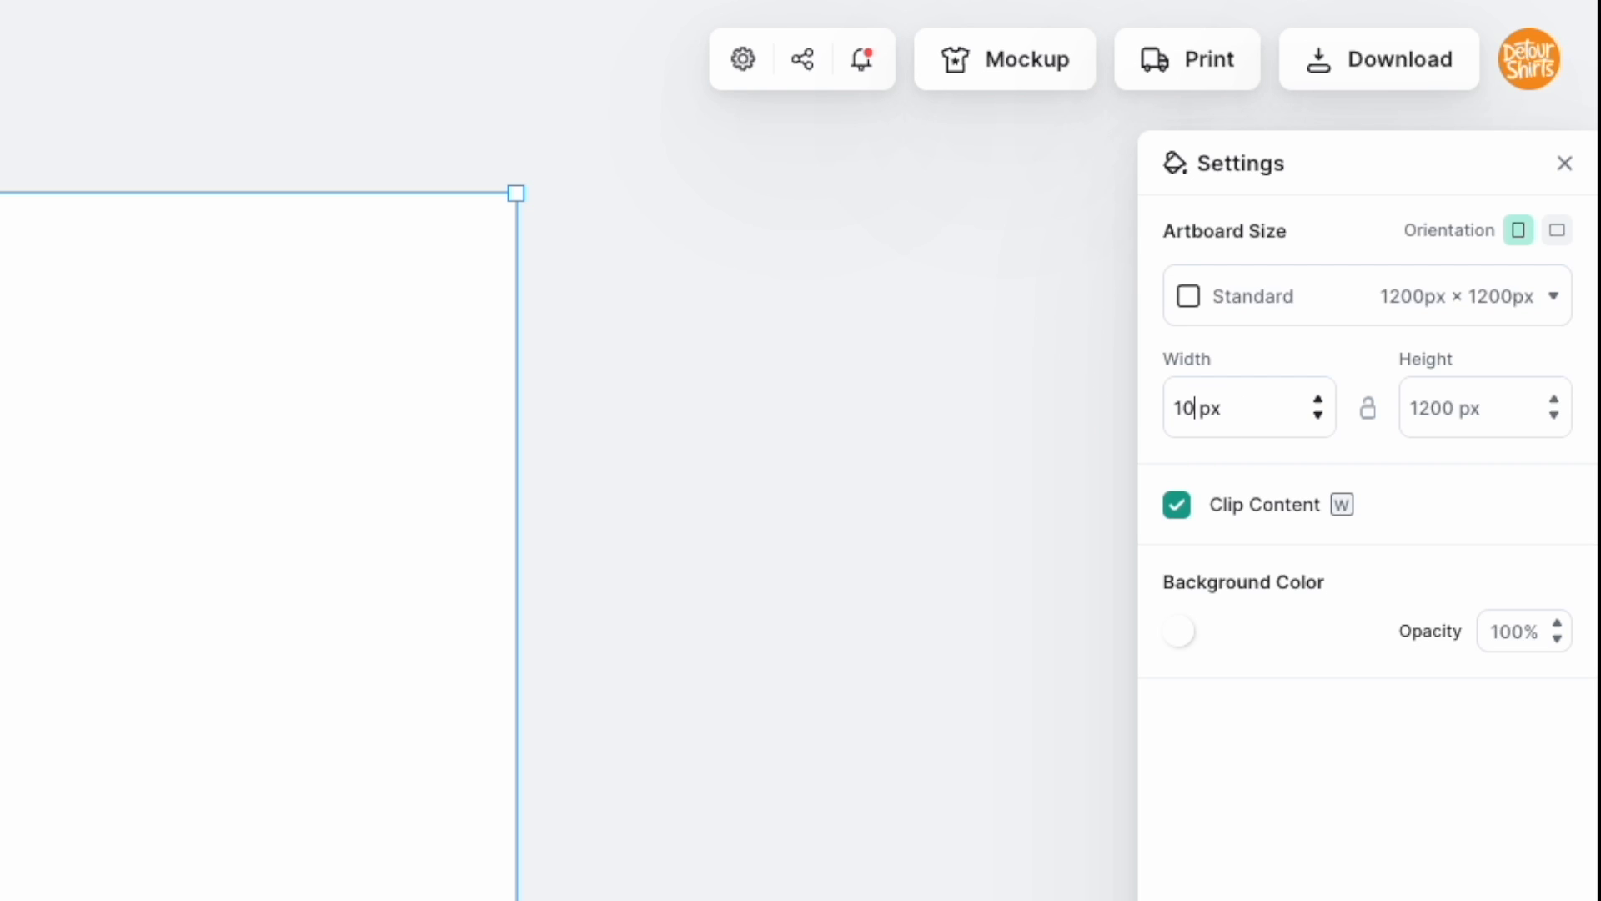
type("24")
left_click(1411, 413)
type("1024")
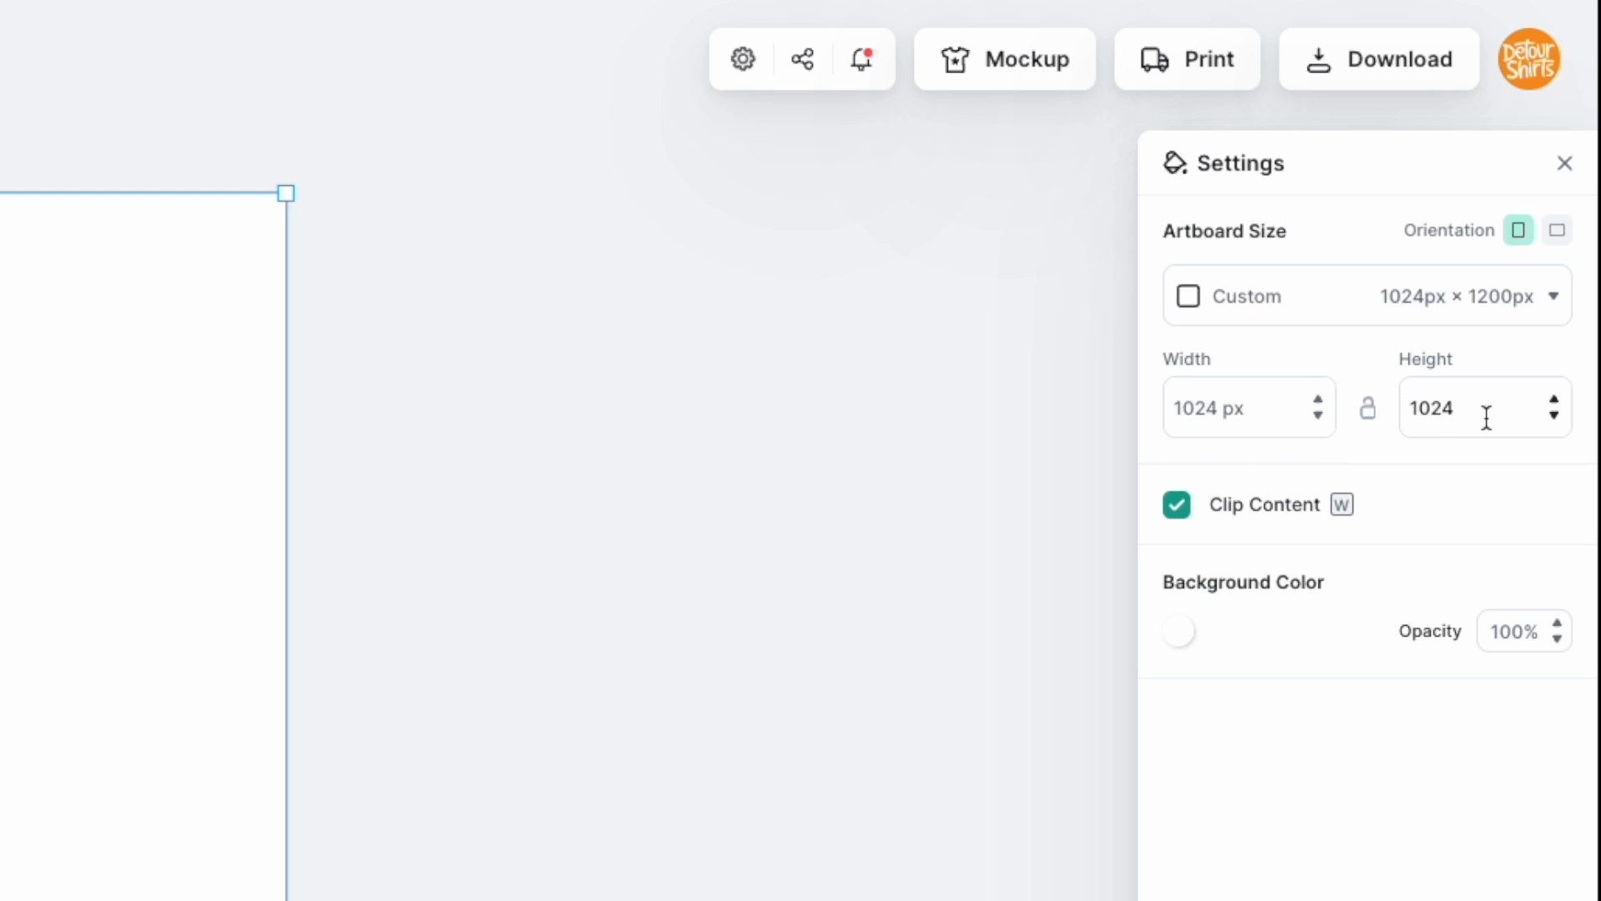
left_click(1263, 396)
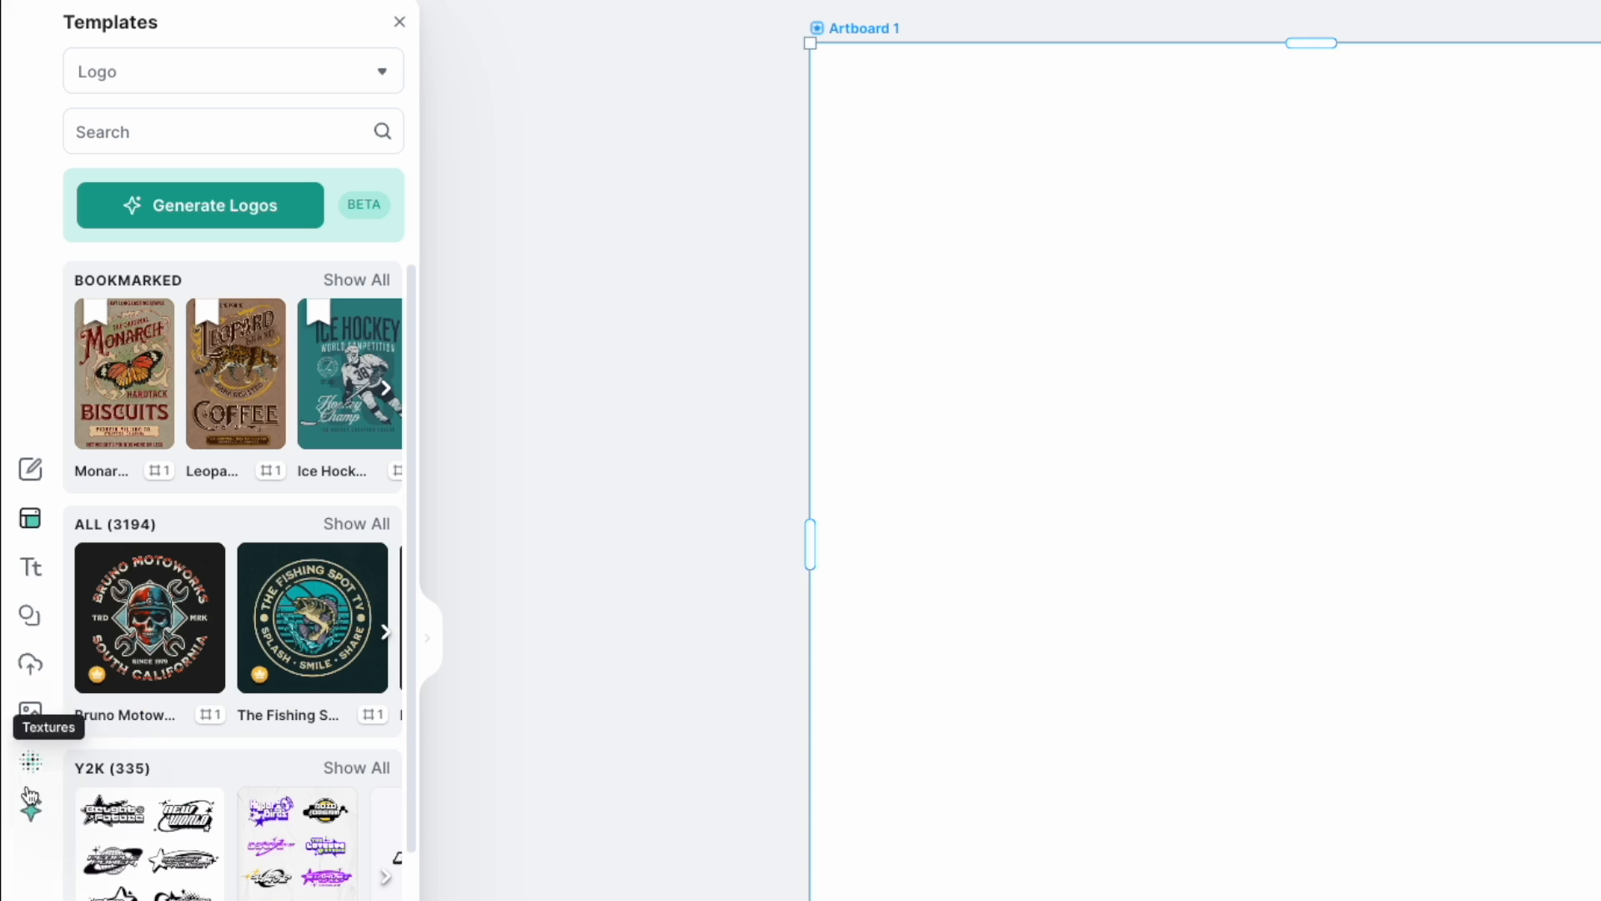
- Generate a 1:1 AI image from the prompt "Dragon eating ramen"
left_click(32, 802)
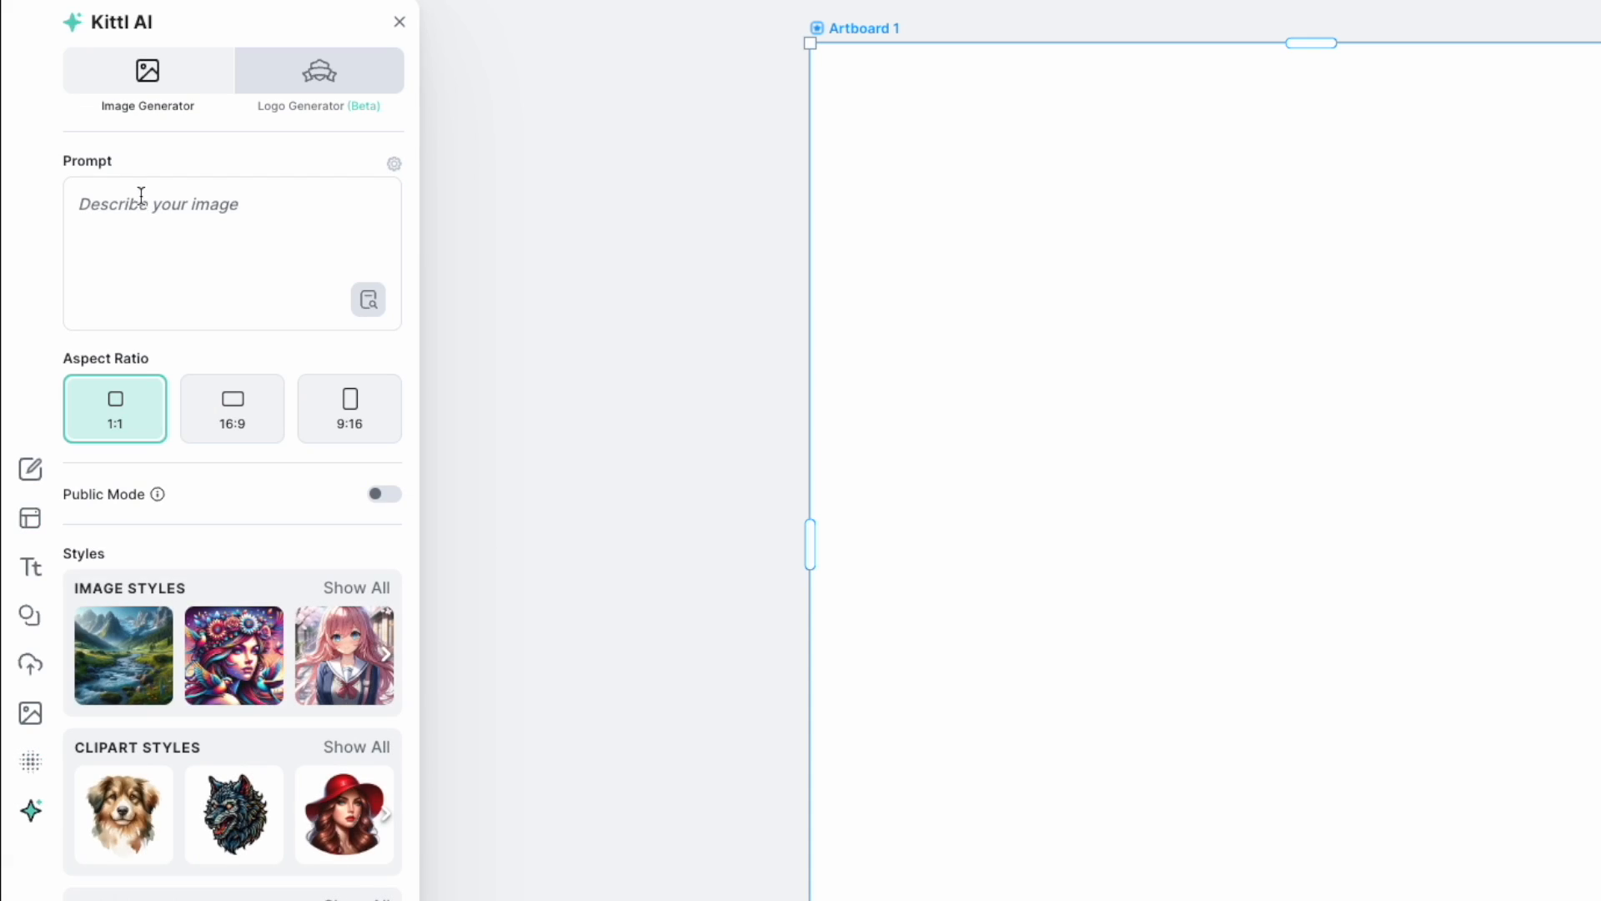
left_click(125, 217)
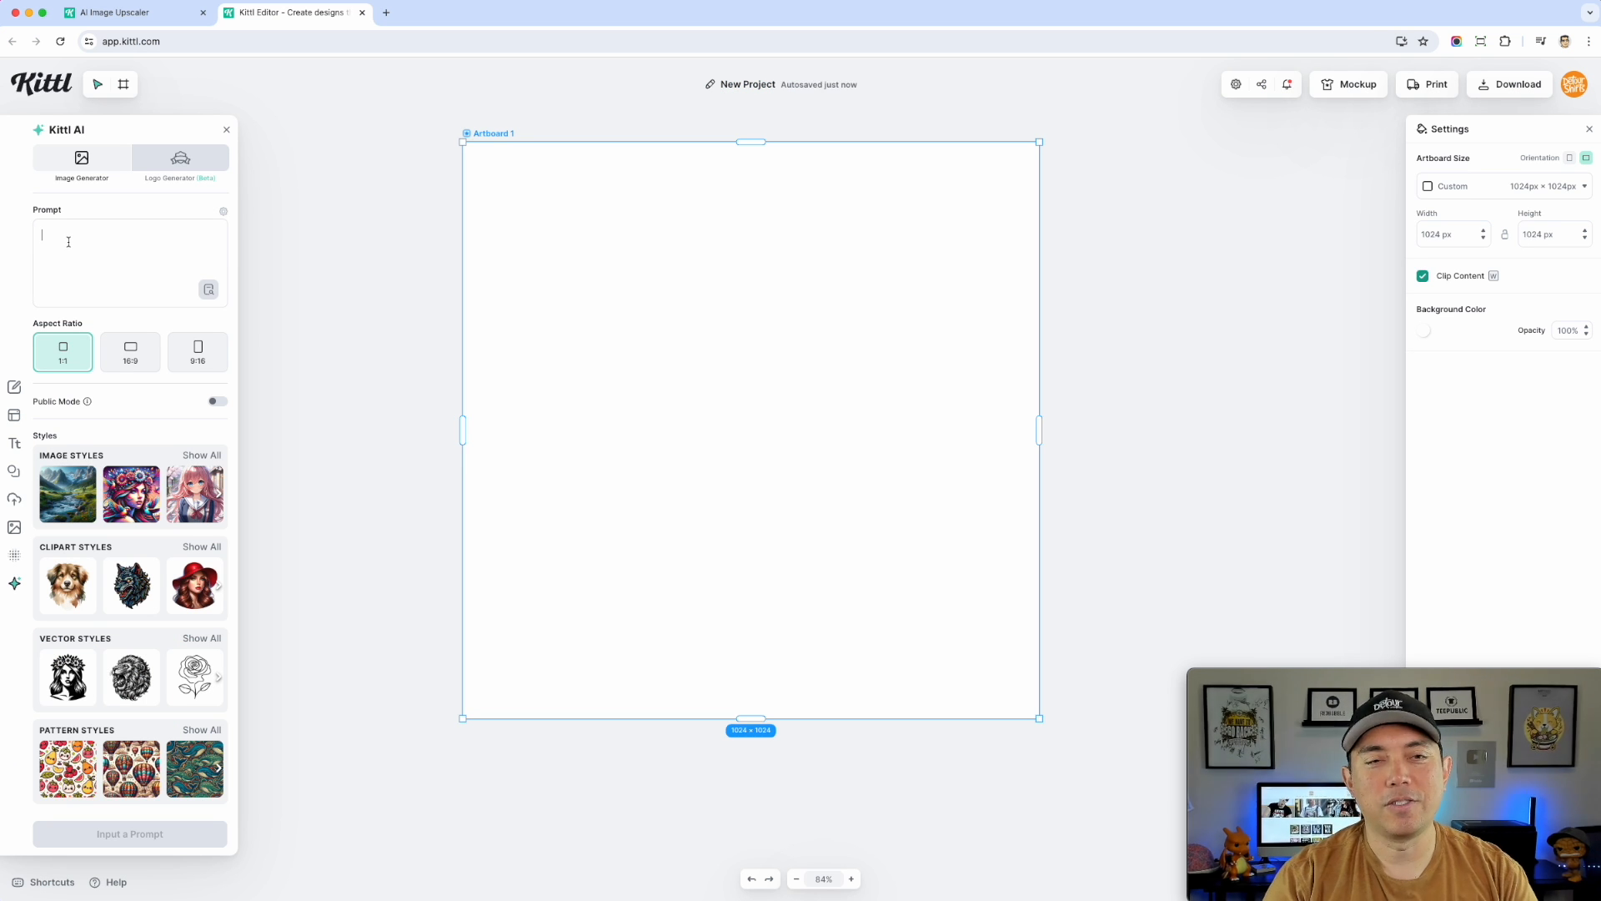
type("Drag")
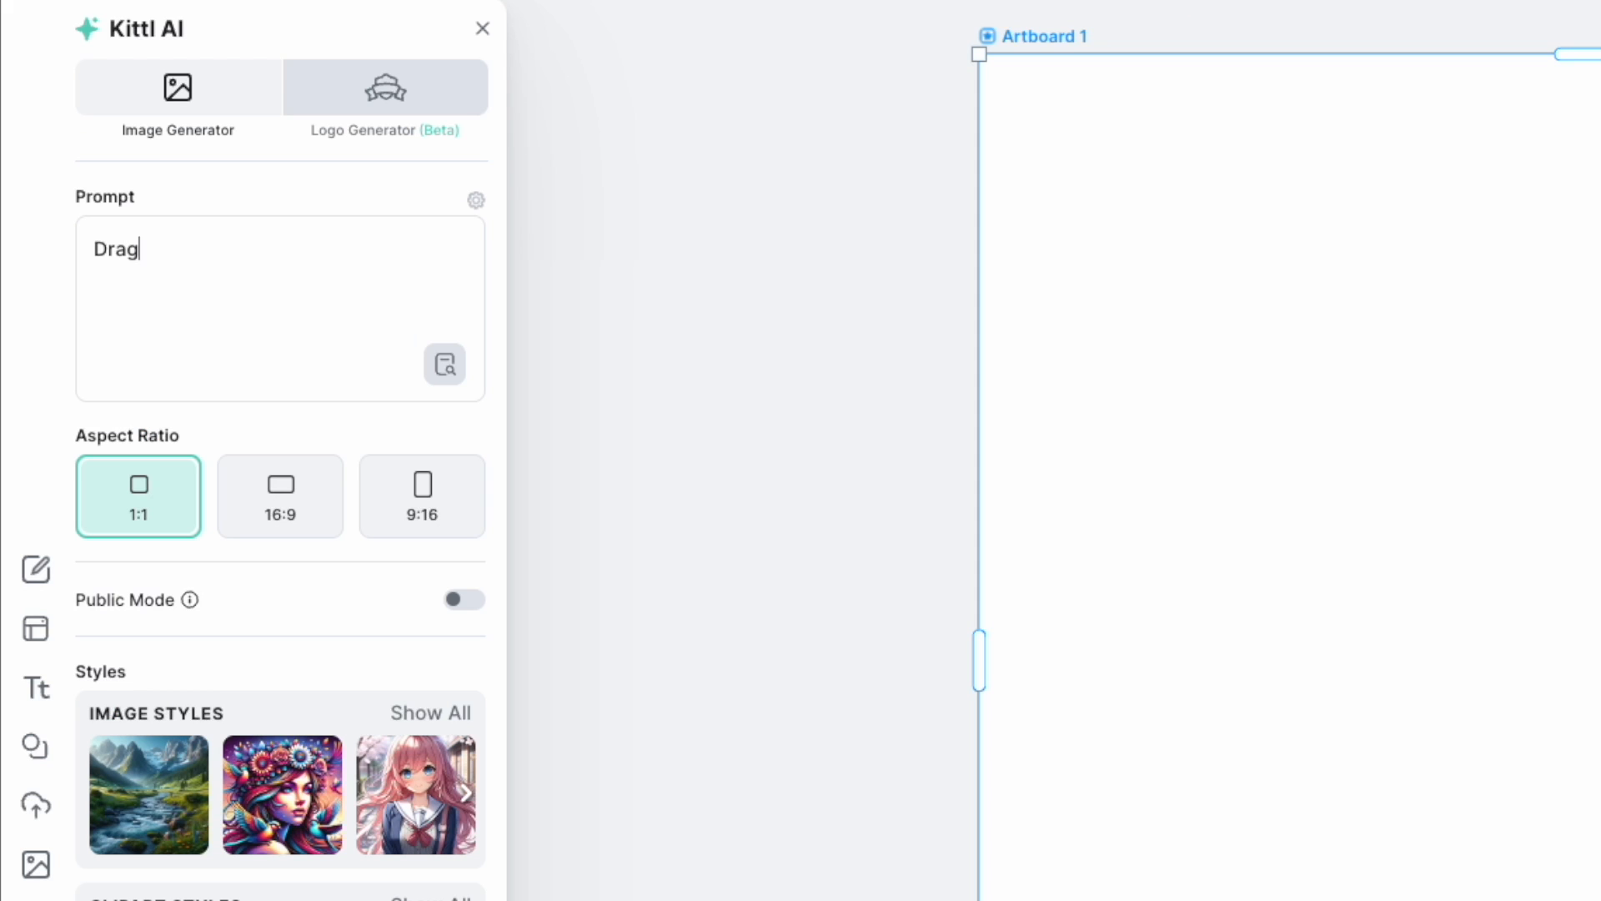
type("on eating ramen")
key("Return")
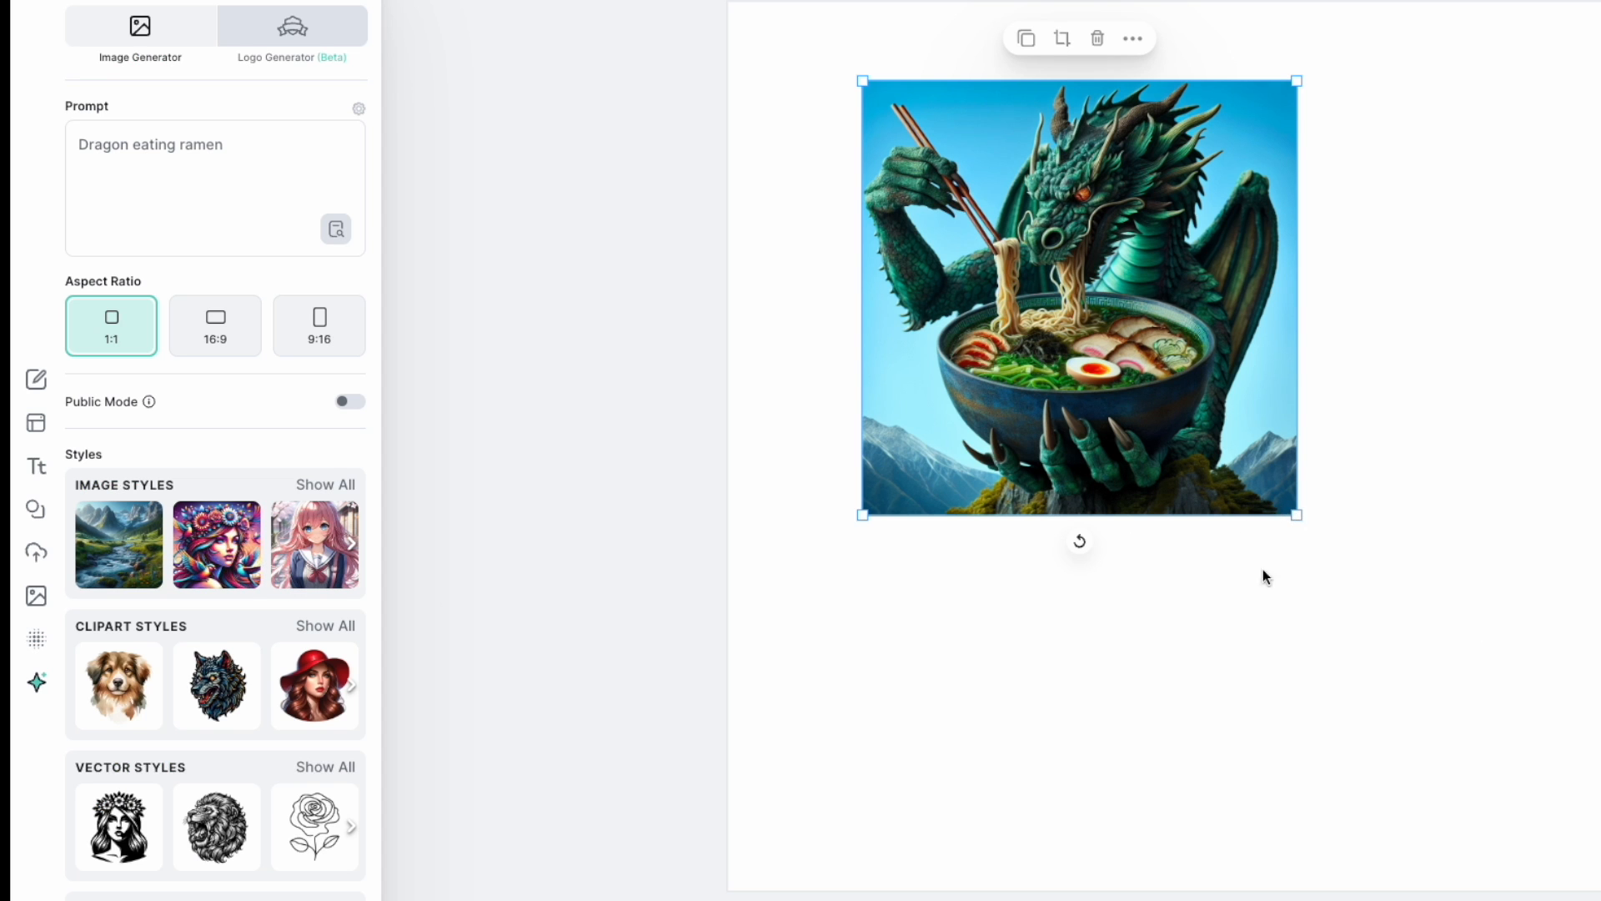
- Generate a Cartoon clipart version of the "Dragon eating ramen" prompt, and reposition the first dragon image left of the artboard's center
left_click_drag(1194, 436, 1109, 386)
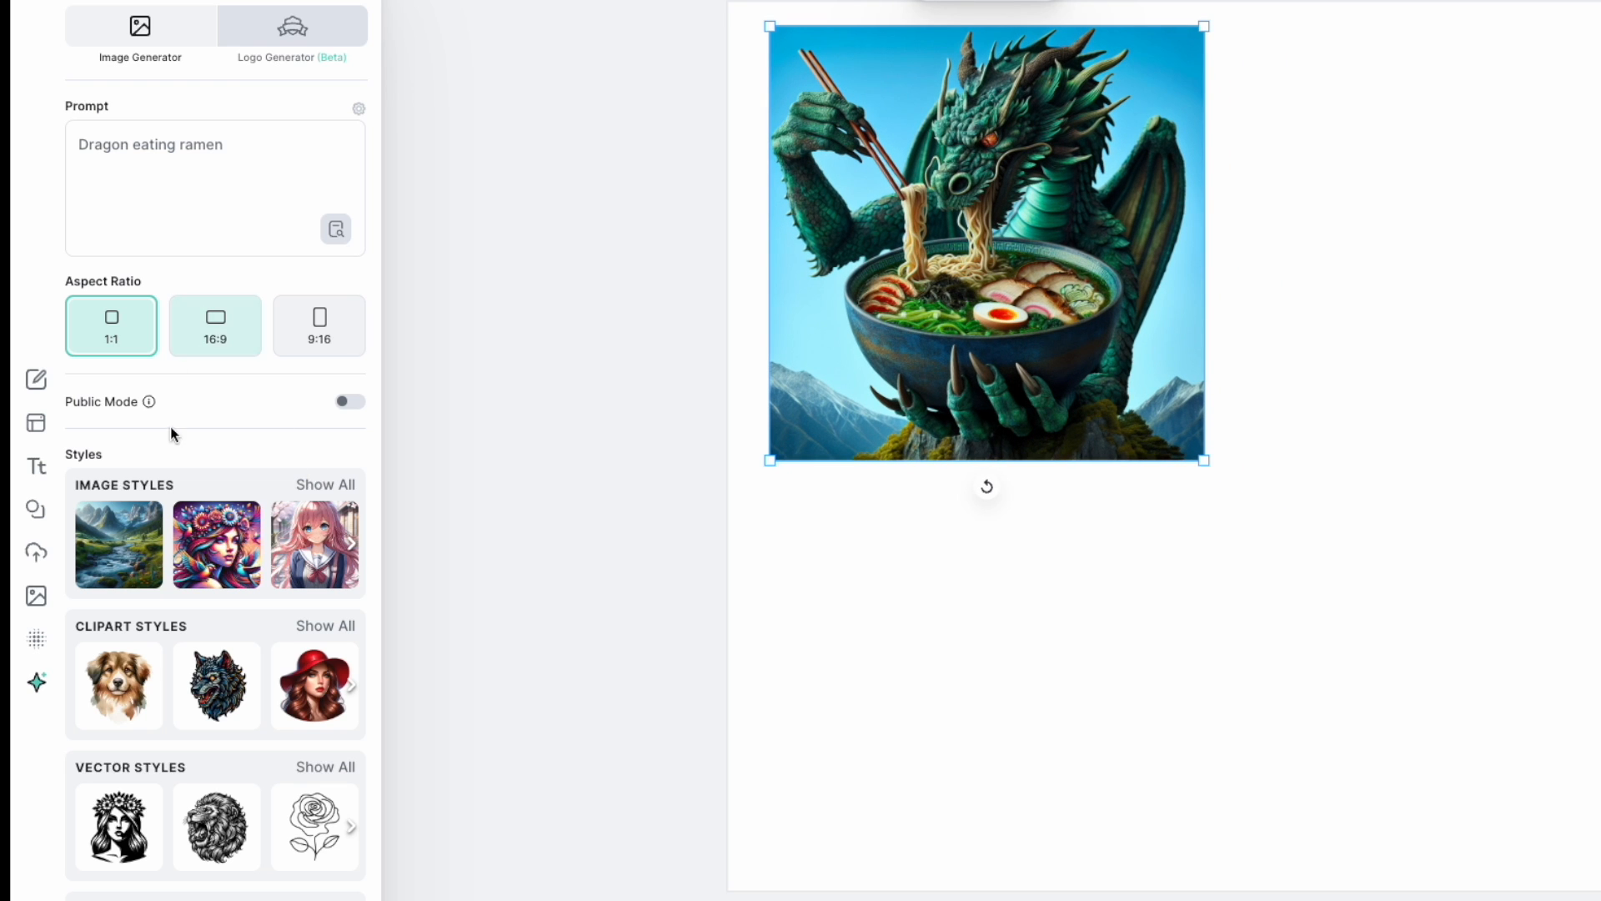
left_click(329, 626)
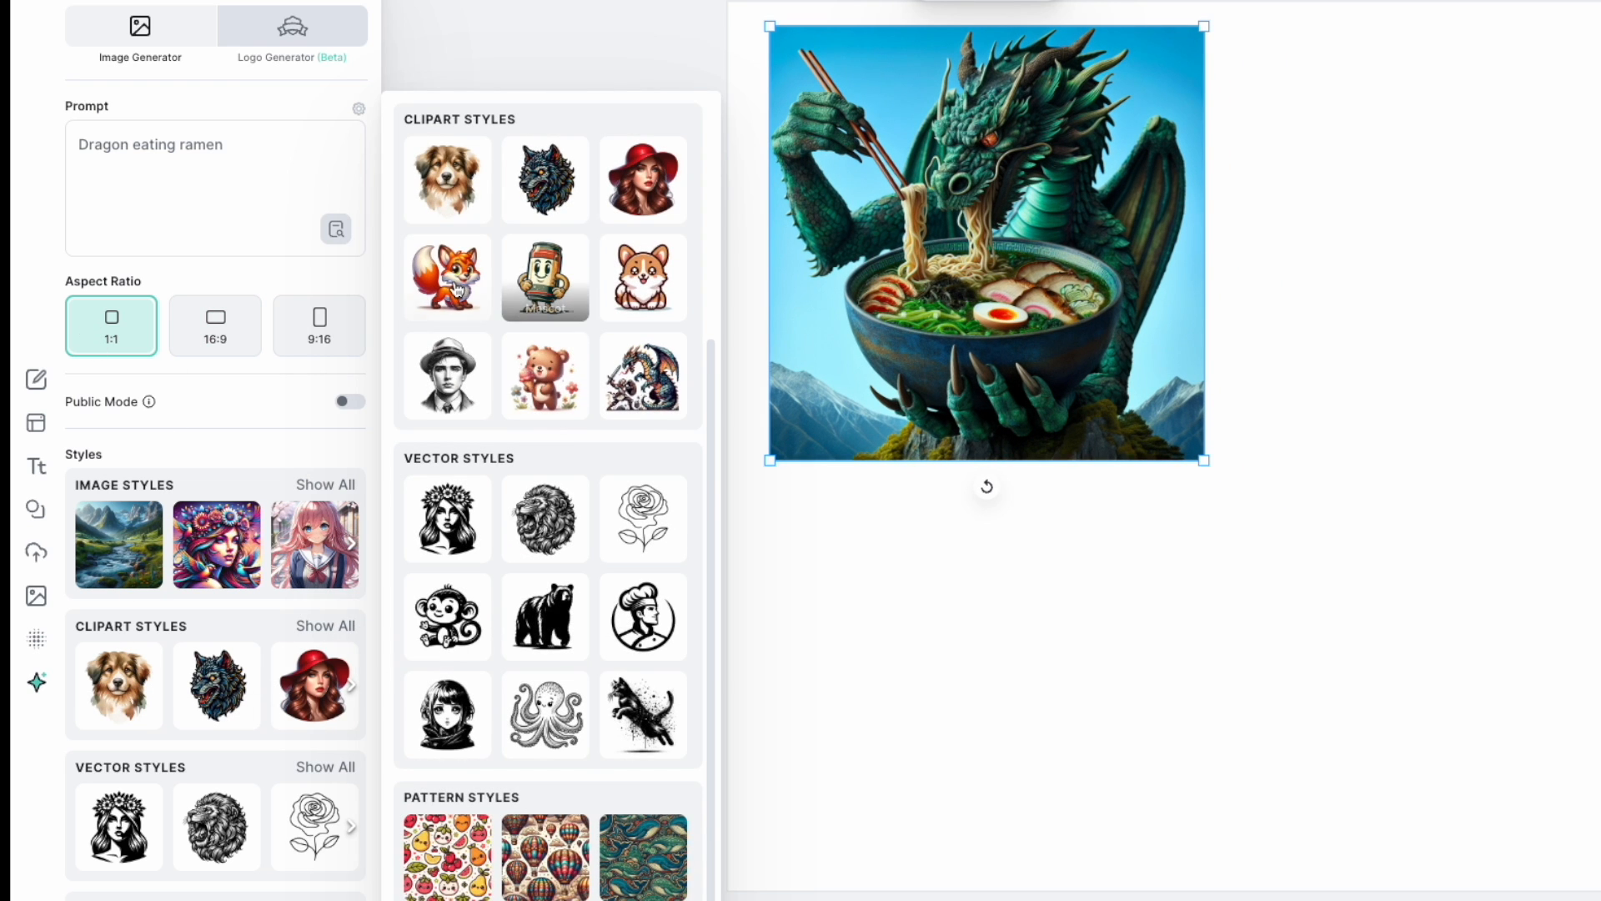
left_click(455, 288)
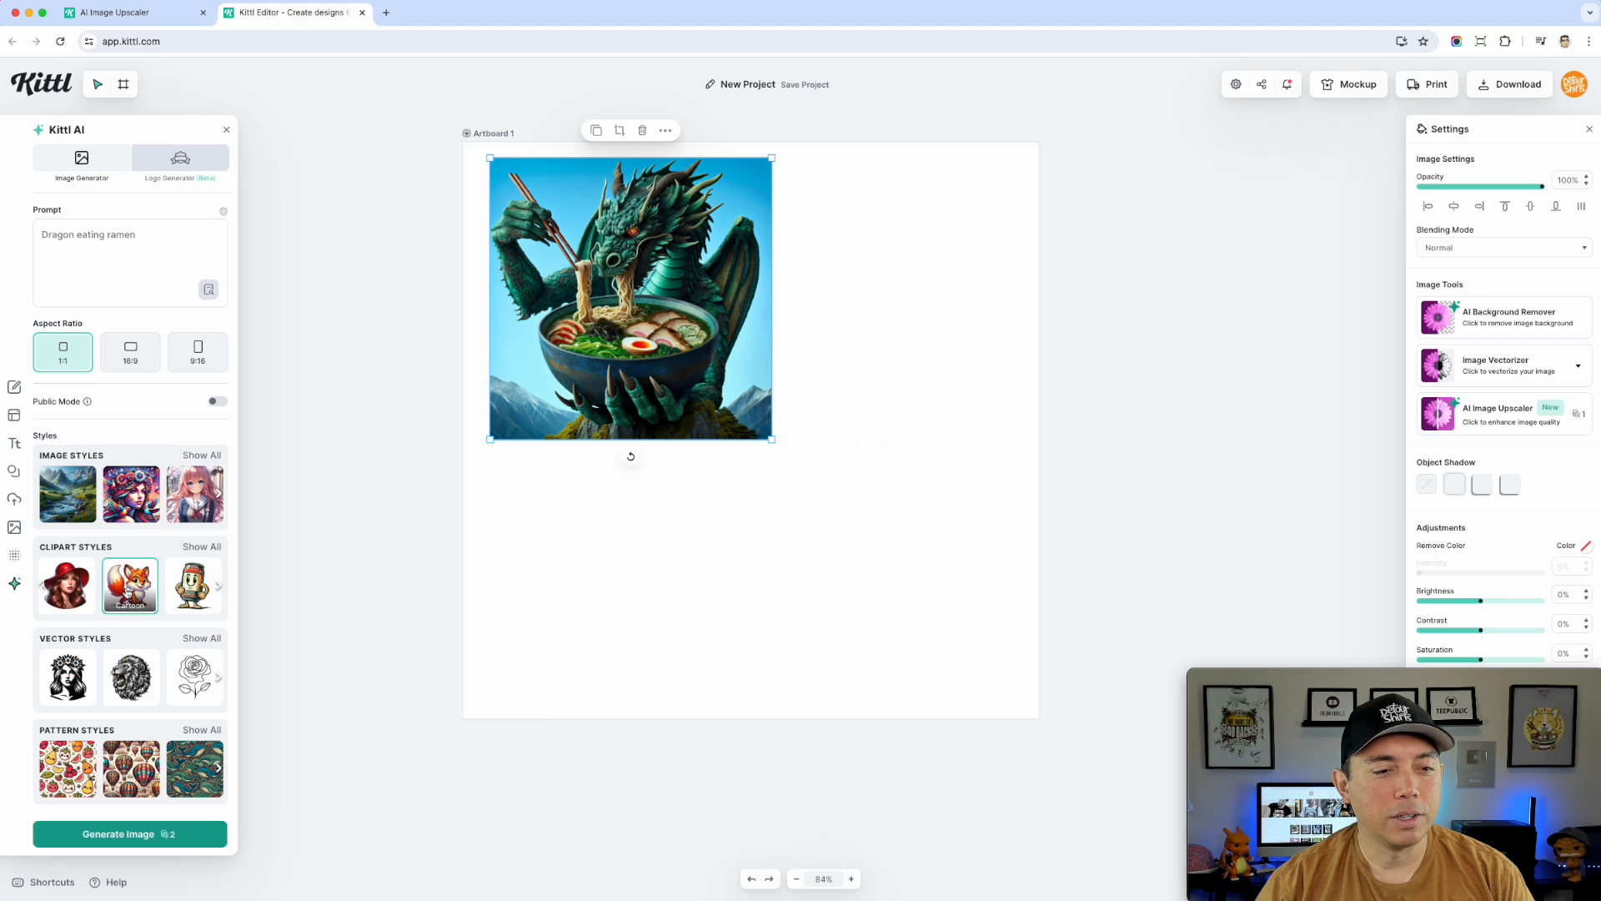
left_click(138, 836)
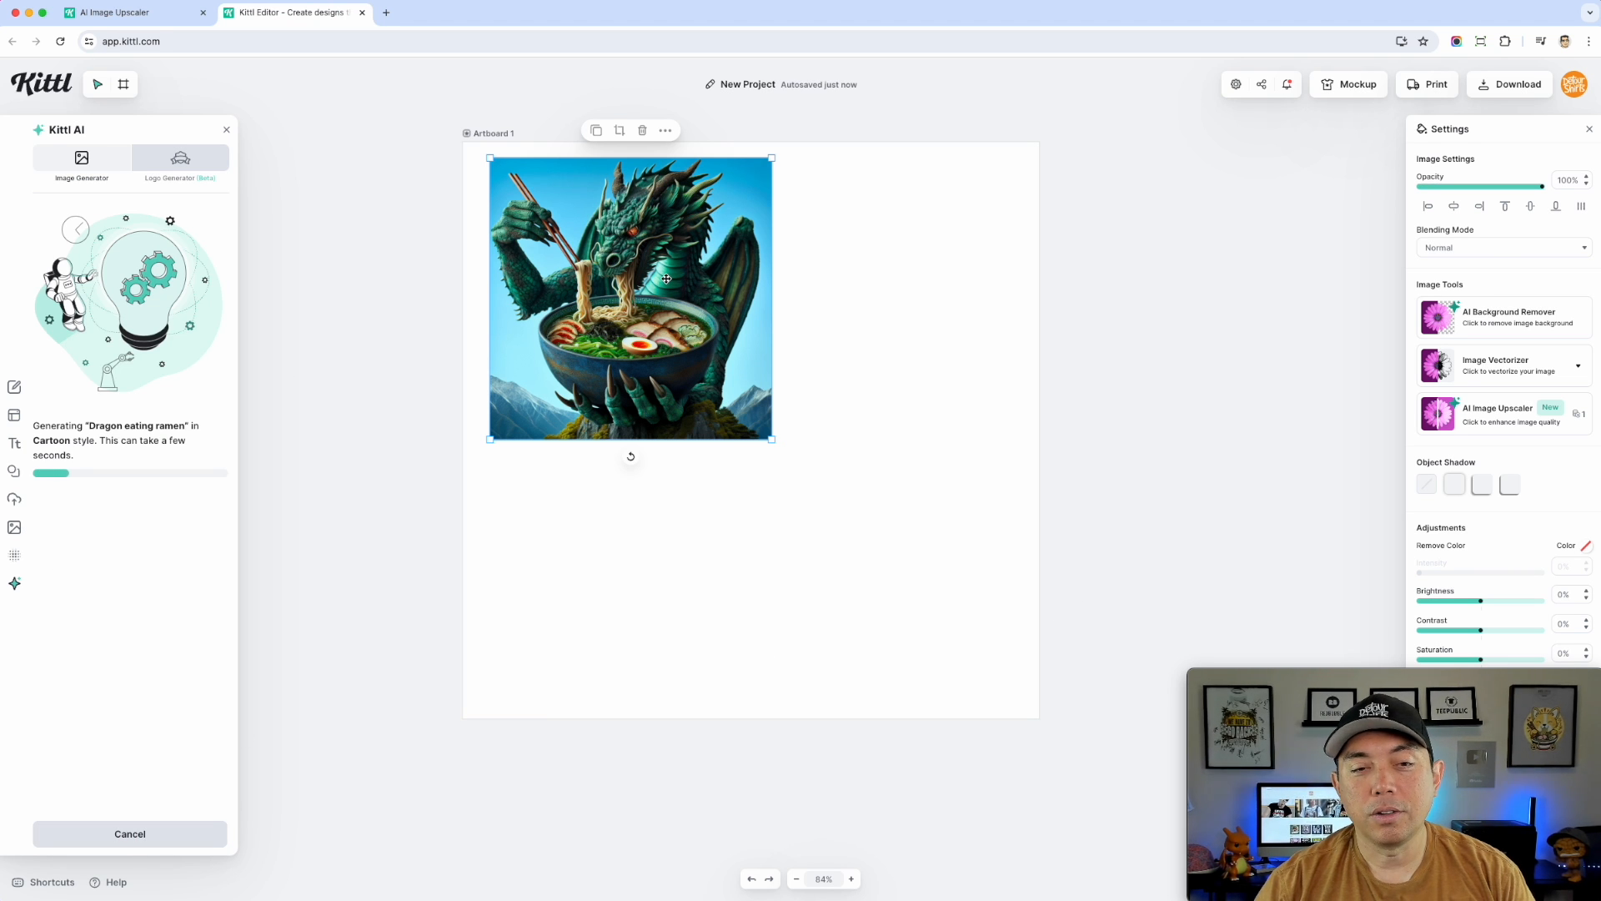
left_click_drag(666, 278, 704, 345)
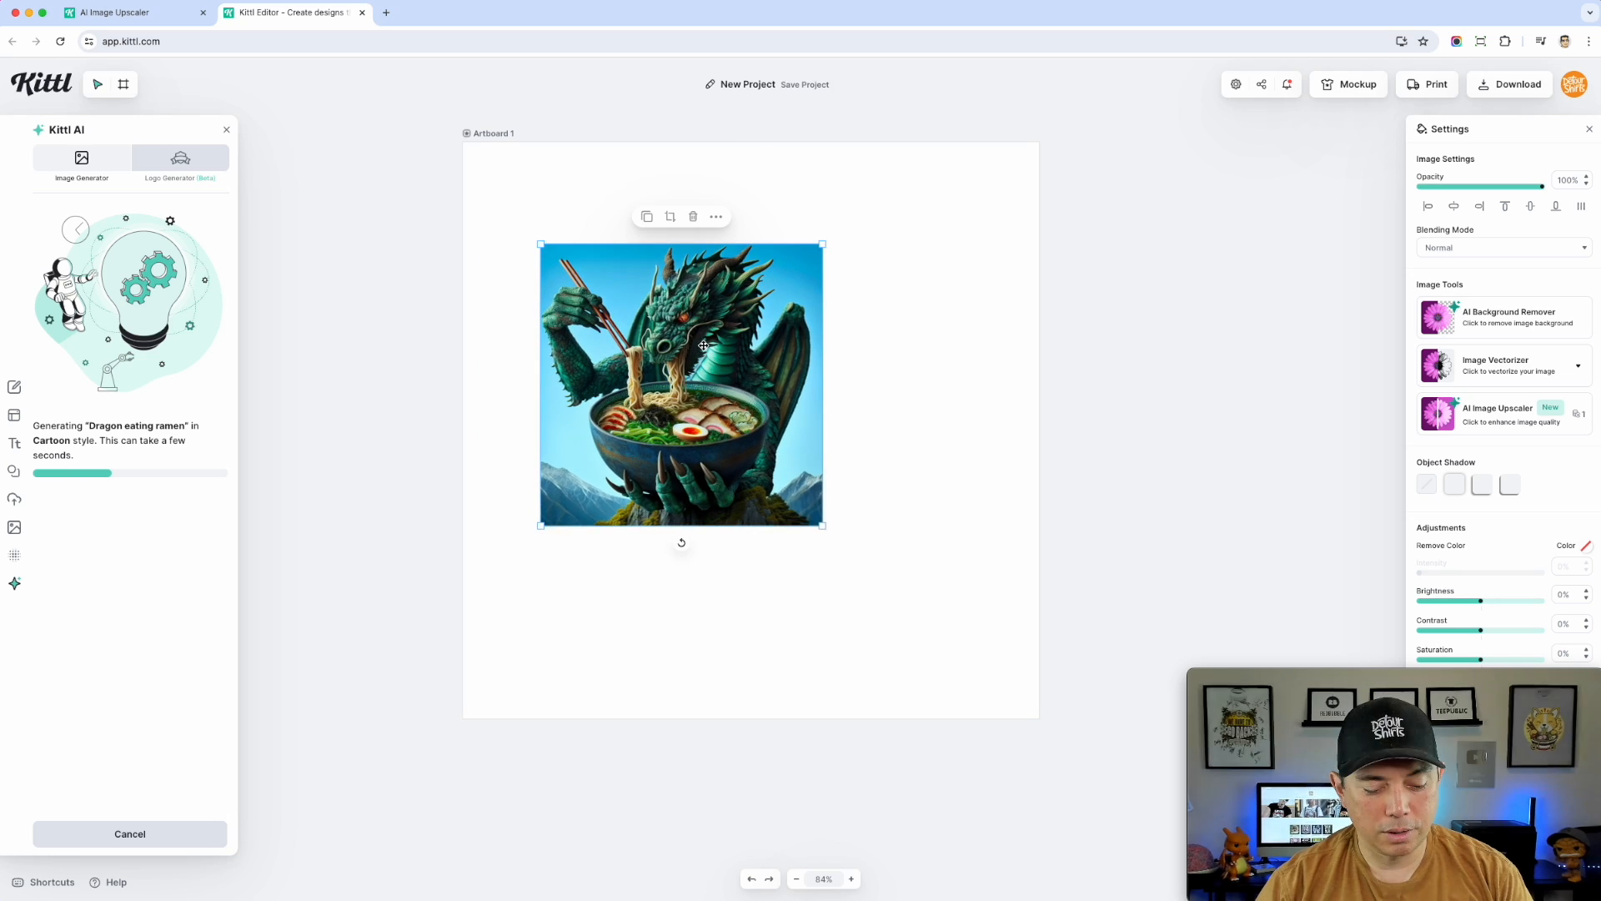
- Examine the first dragon image up close, checking the detail of the face, noodles, ramen bowl and claws
scroll(676, 323, "up", 10)
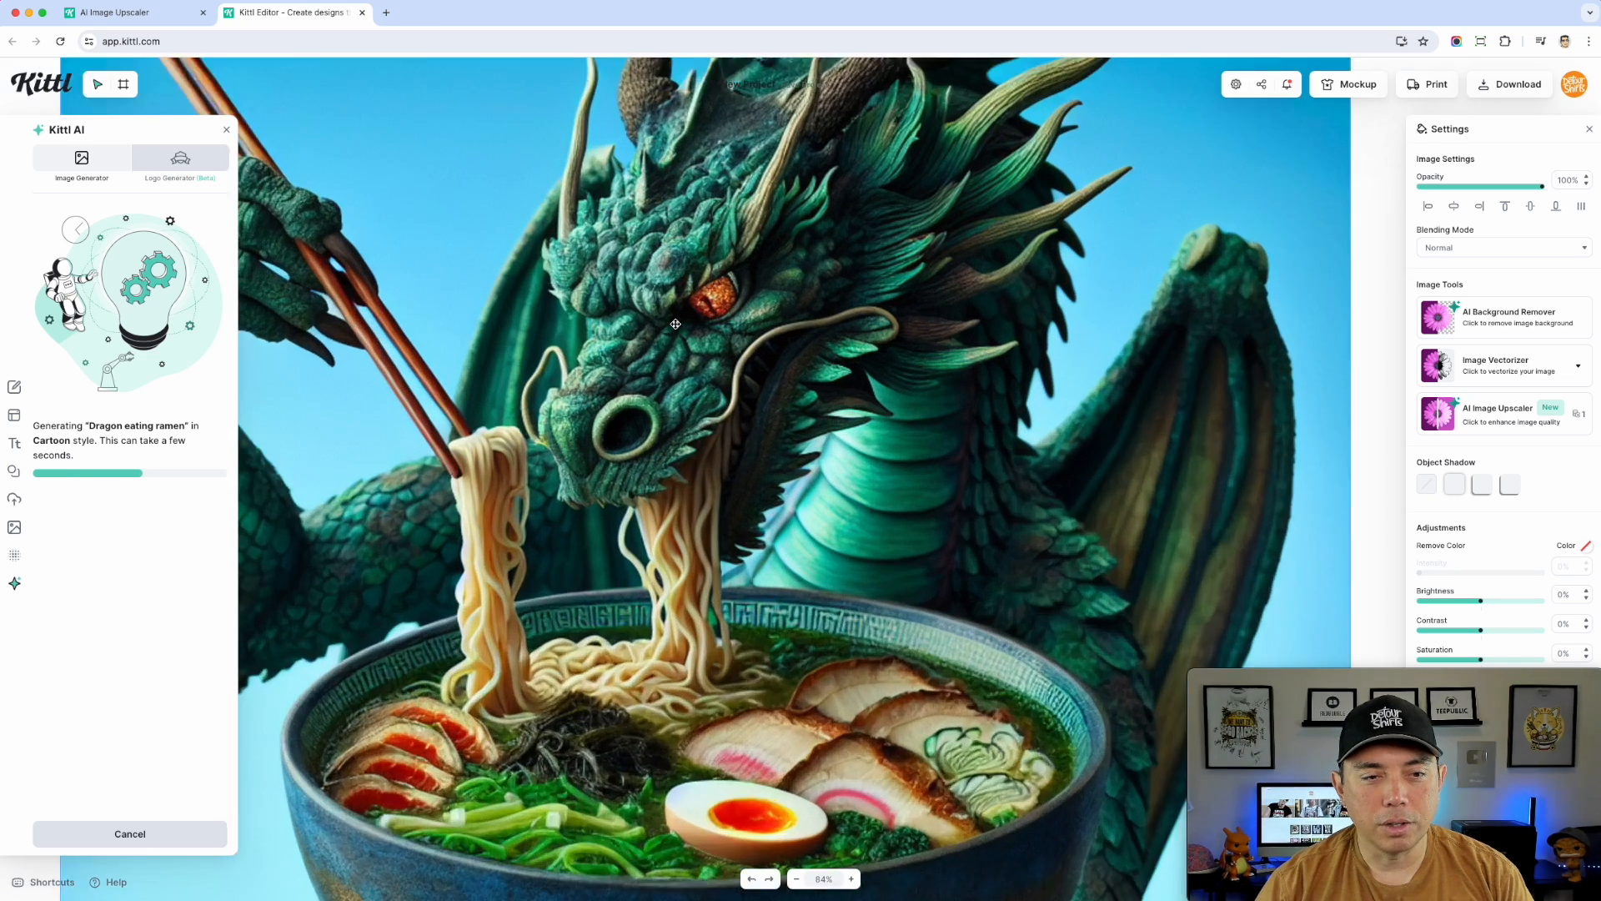
scroll(676, 323, "up", 5)
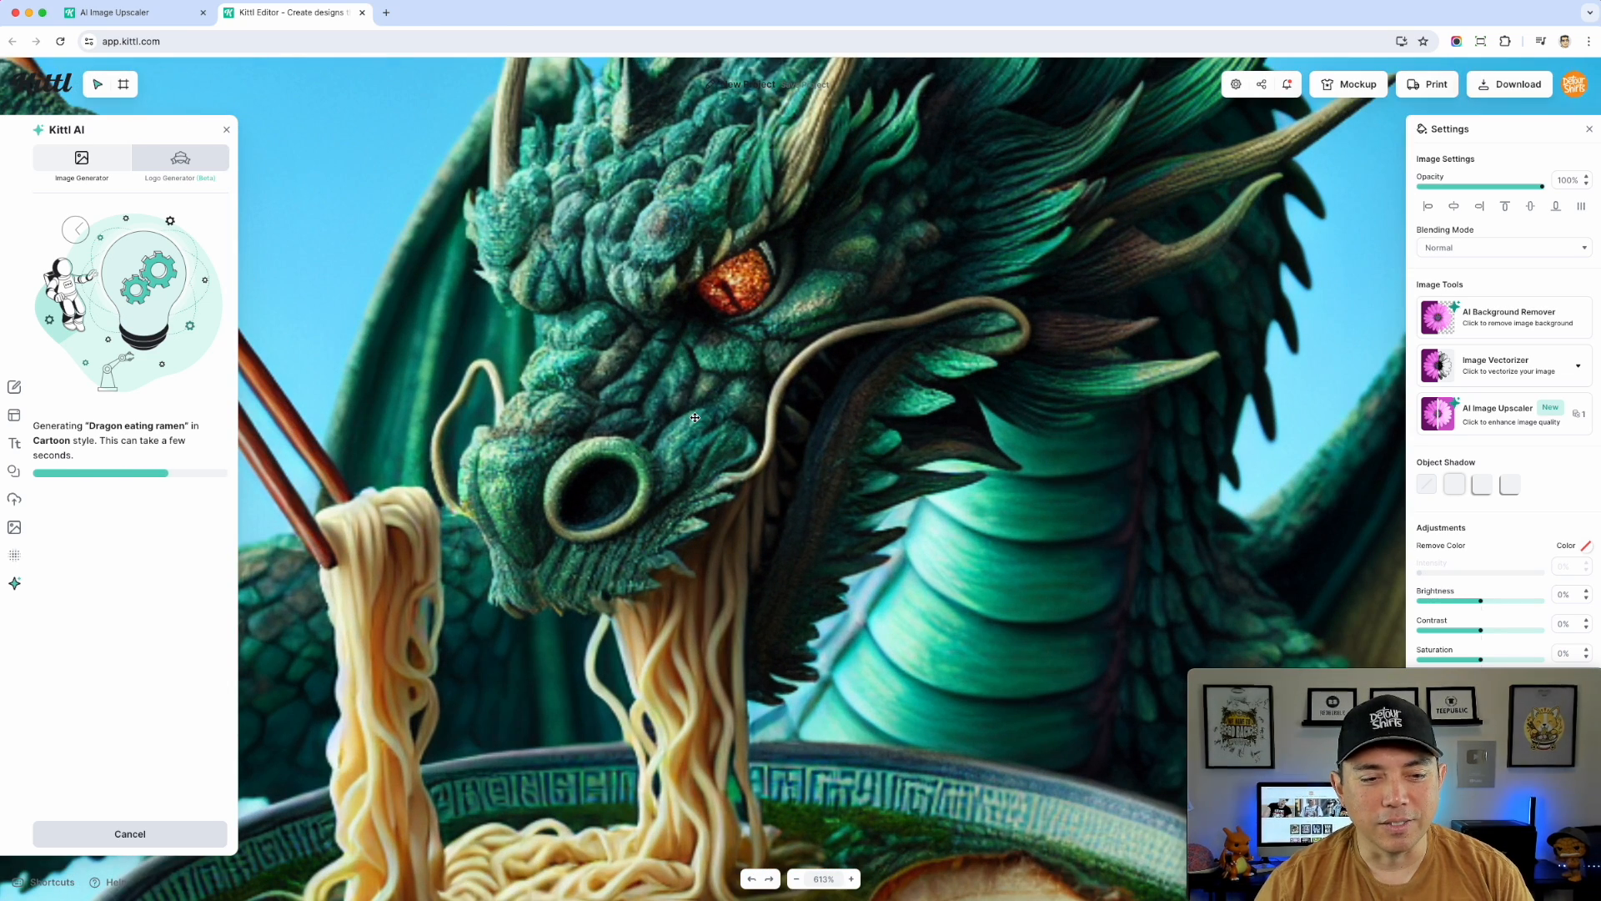
scroll(676, 323, "down", 10)
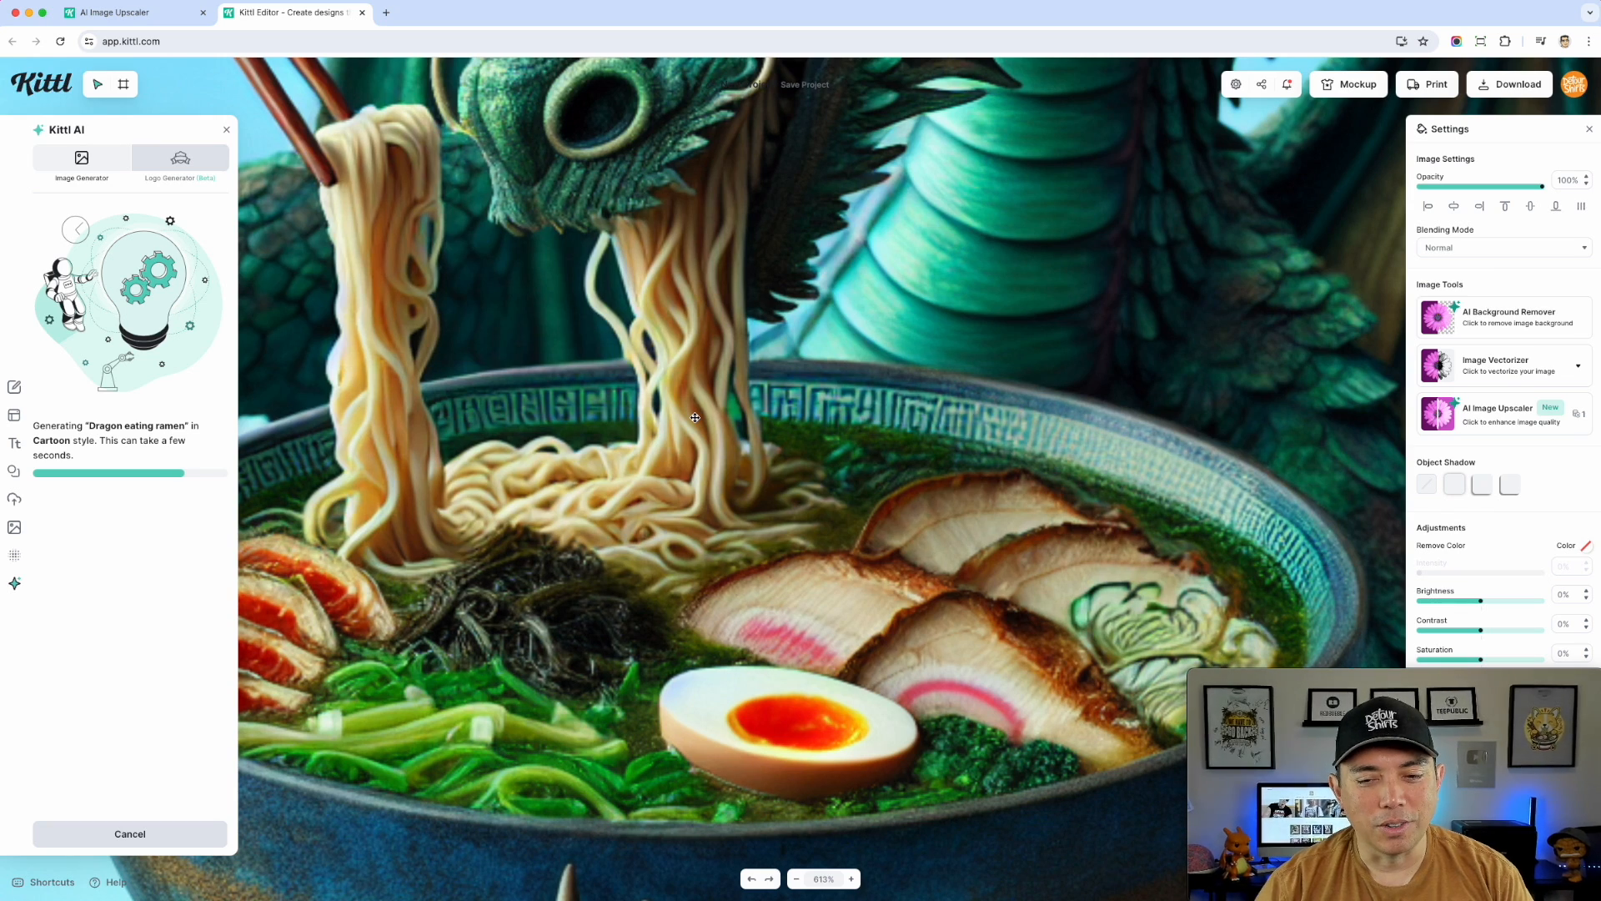
scroll(694, 417, "down", 8)
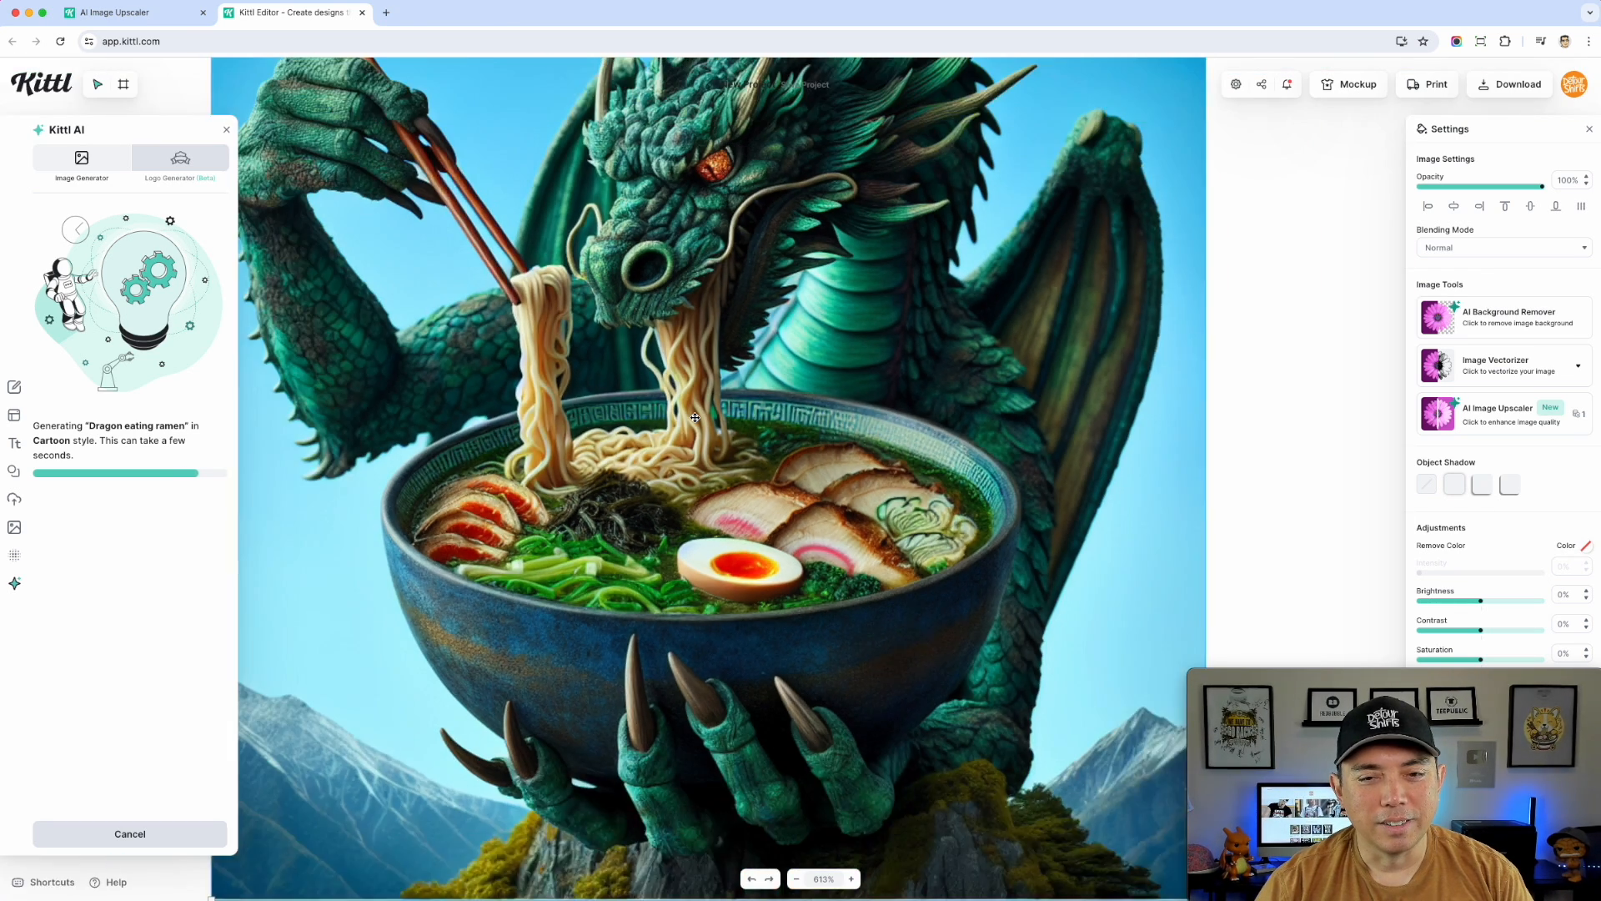
scroll(695, 417, "down", 1)
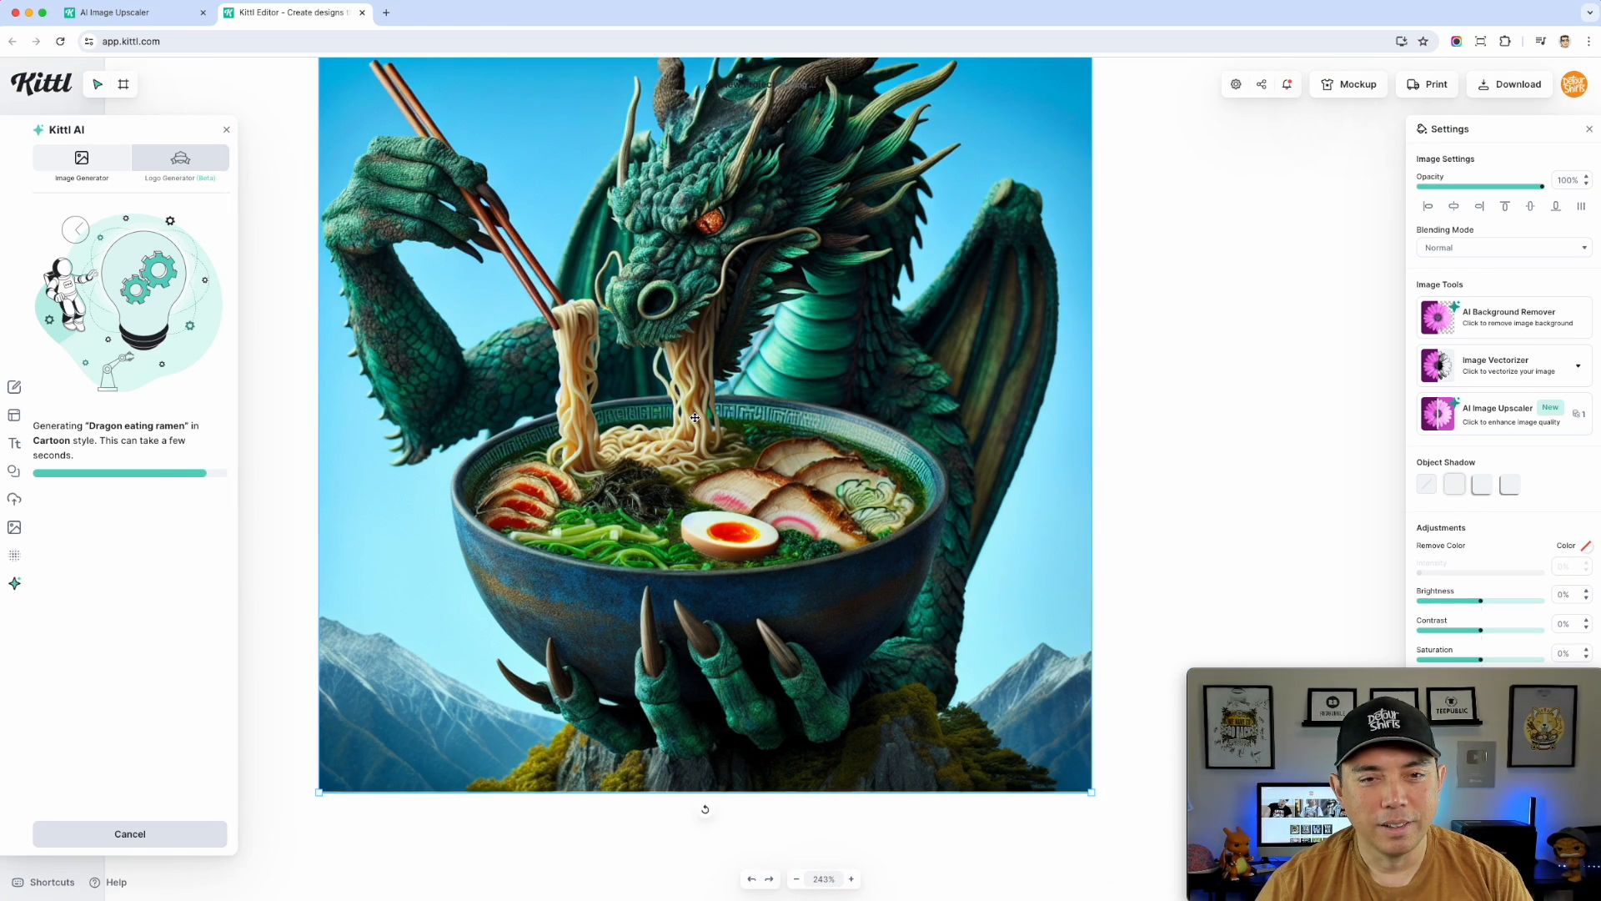
scroll(749, 250, "up", 3)
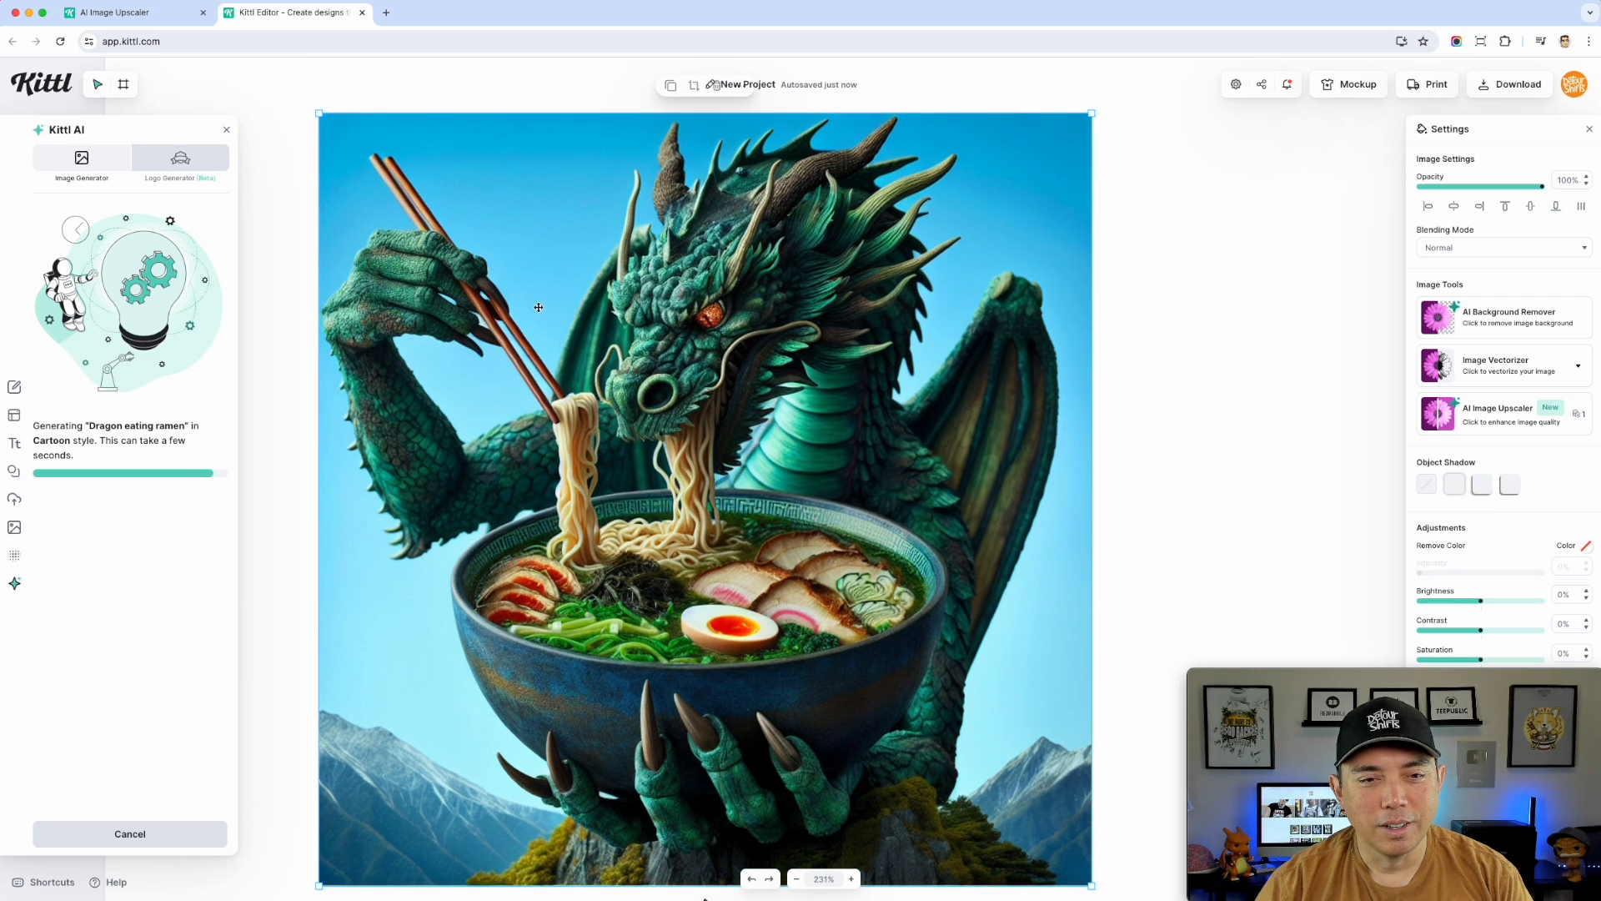
scroll(521, 312, "up", 5)
scroll(520, 312, "up", 2)
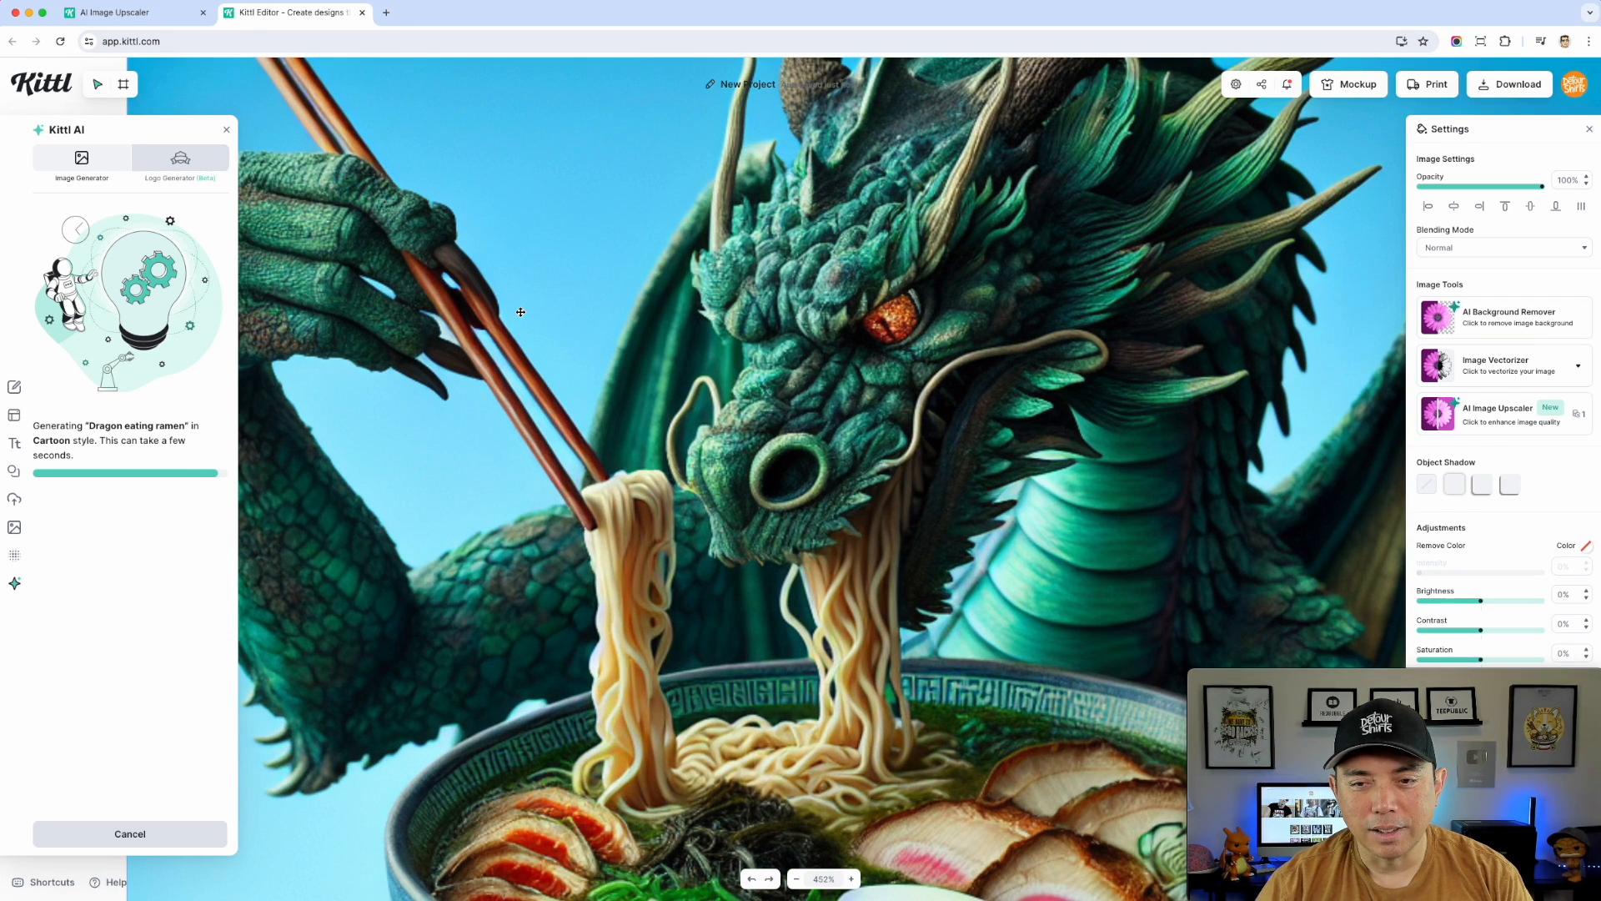
- Delete the green dragon image from Artboard 1
scroll(521, 312, "down", 10)
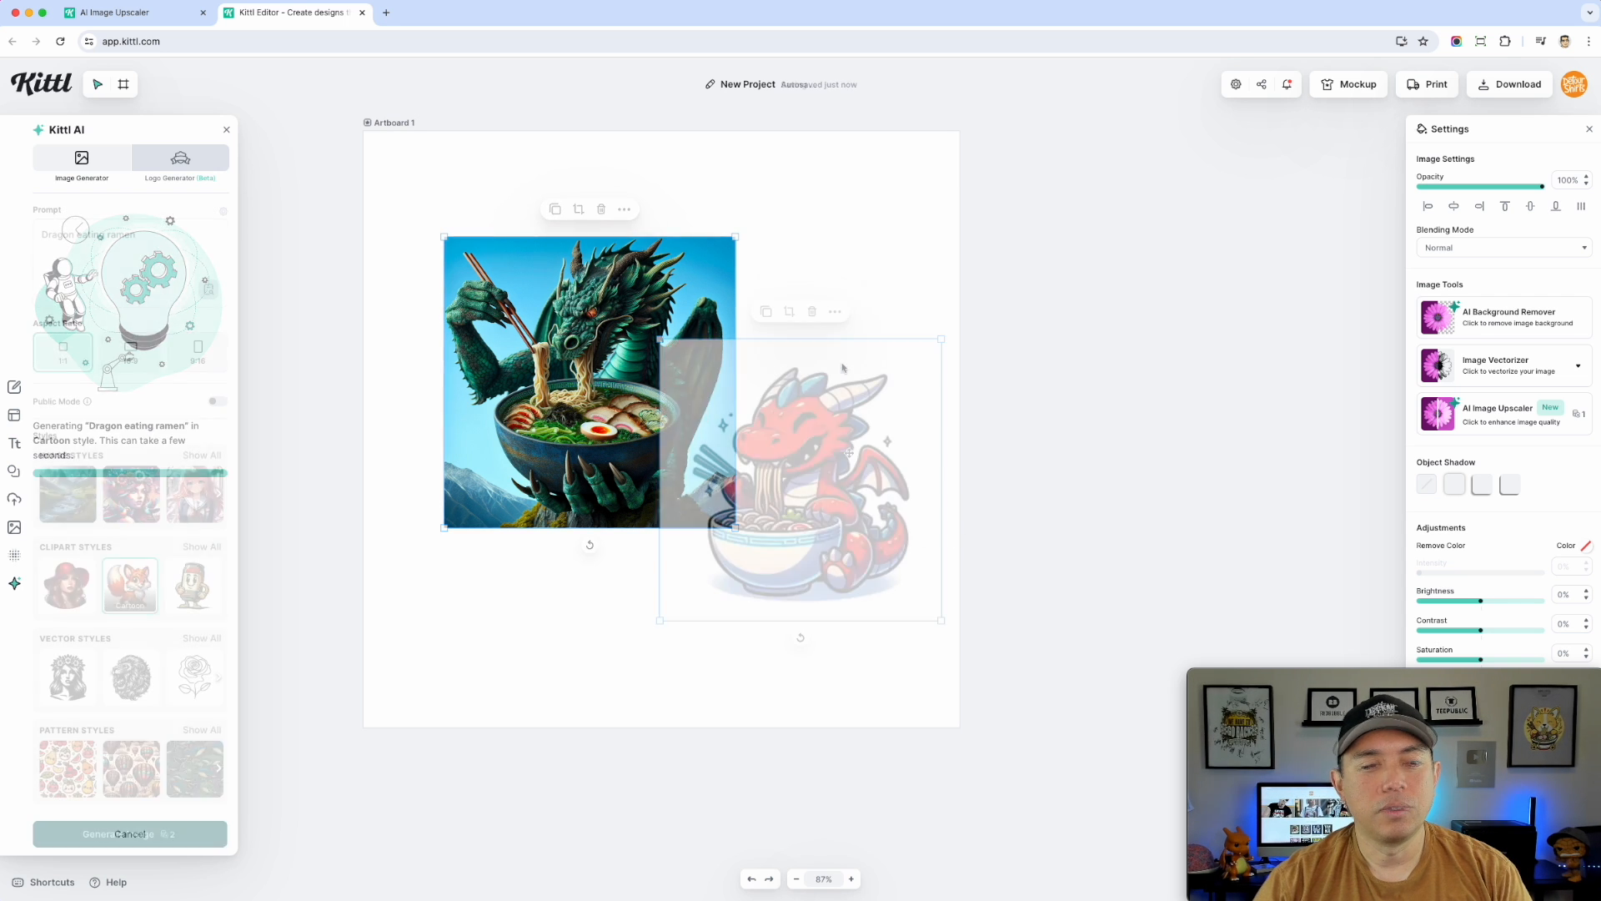
left_click(515, 271)
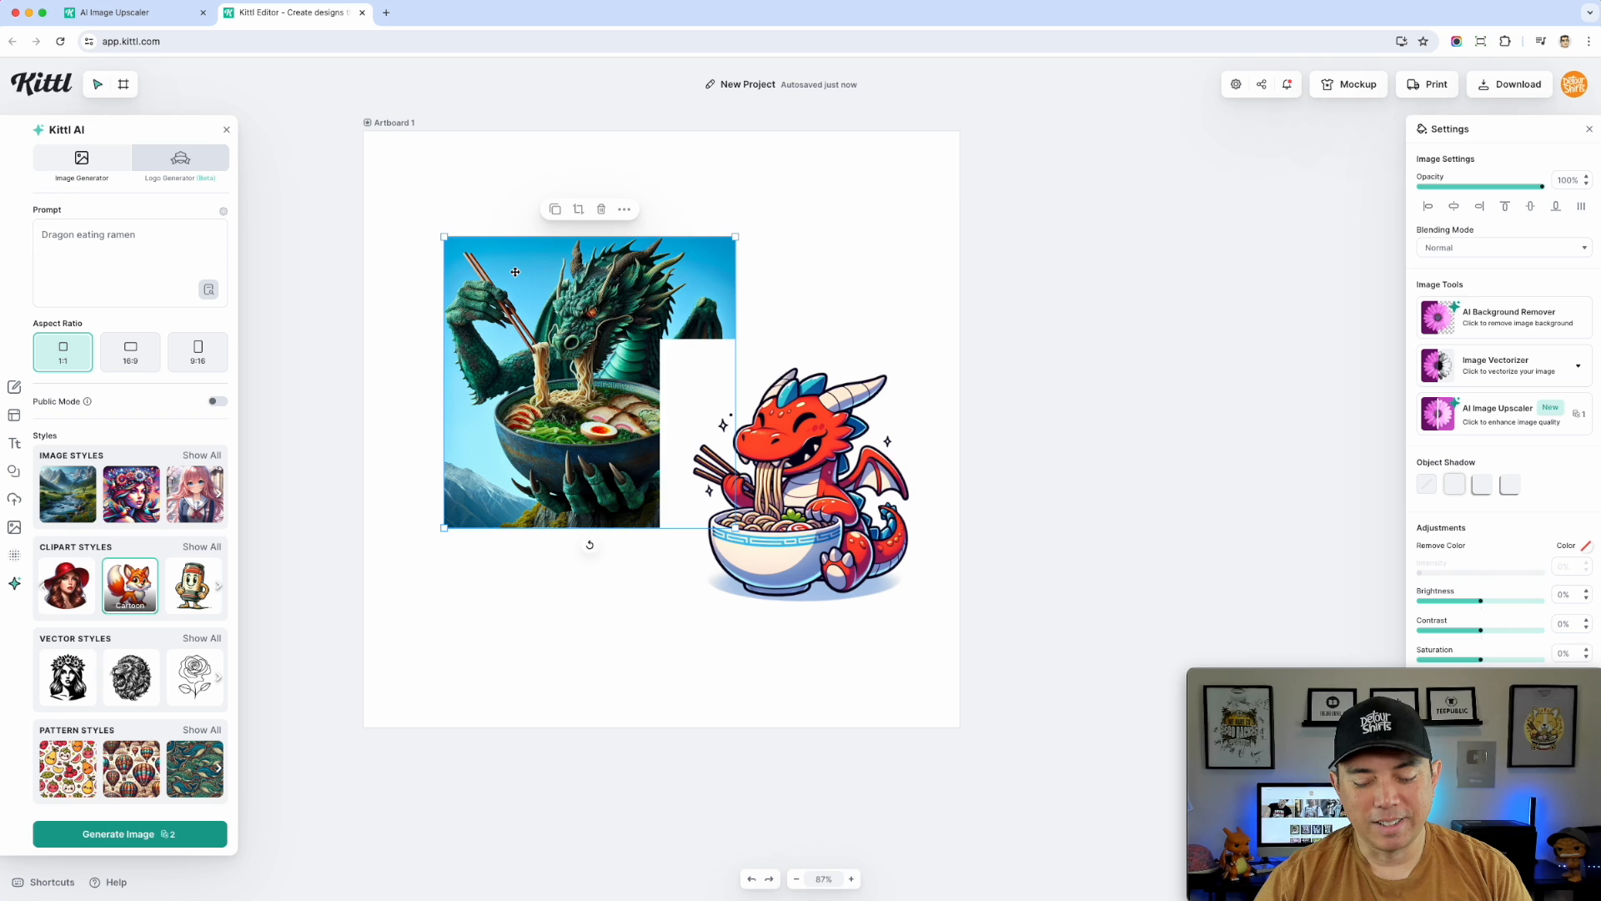
key("BackSpace")
- Align the cartoon dragon image with Artboard 1's upper-left corner and enlarge it to fill the whole artboard
left_click(746, 425)
left_click_drag(746, 425, 449, 217)
left_click_drag(646, 414, 970, 713)
- Examine the cartoon dragon up close, checking the edge quality of the horns, head outline, spikes and mouth
scroll(669, 269, "up", 5)
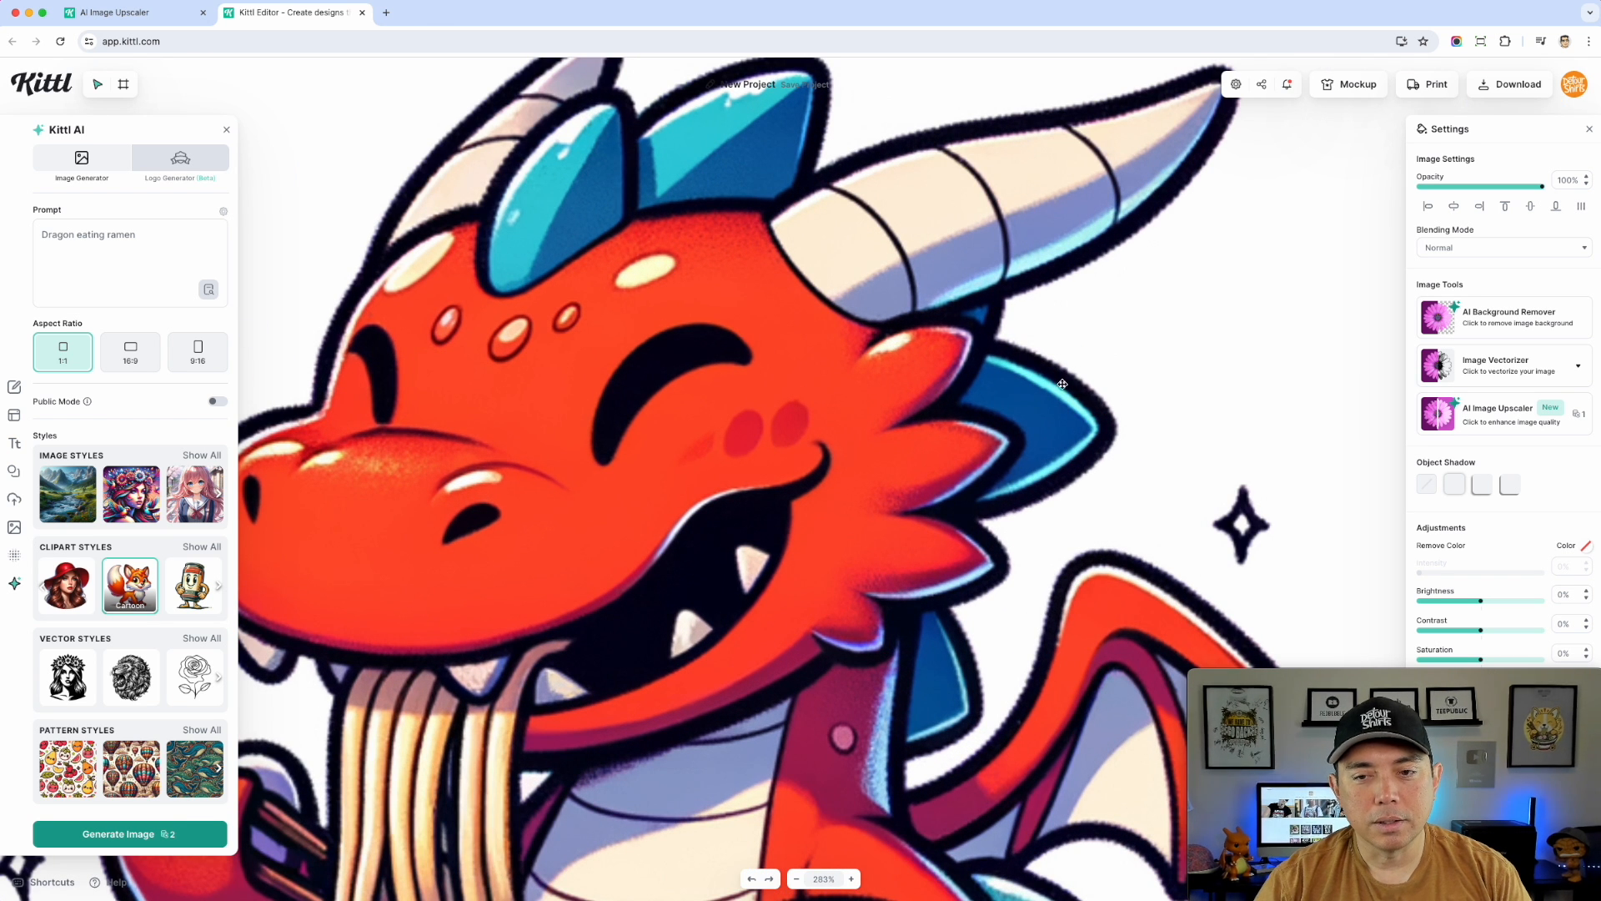
scroll(994, 133, "up", 3)
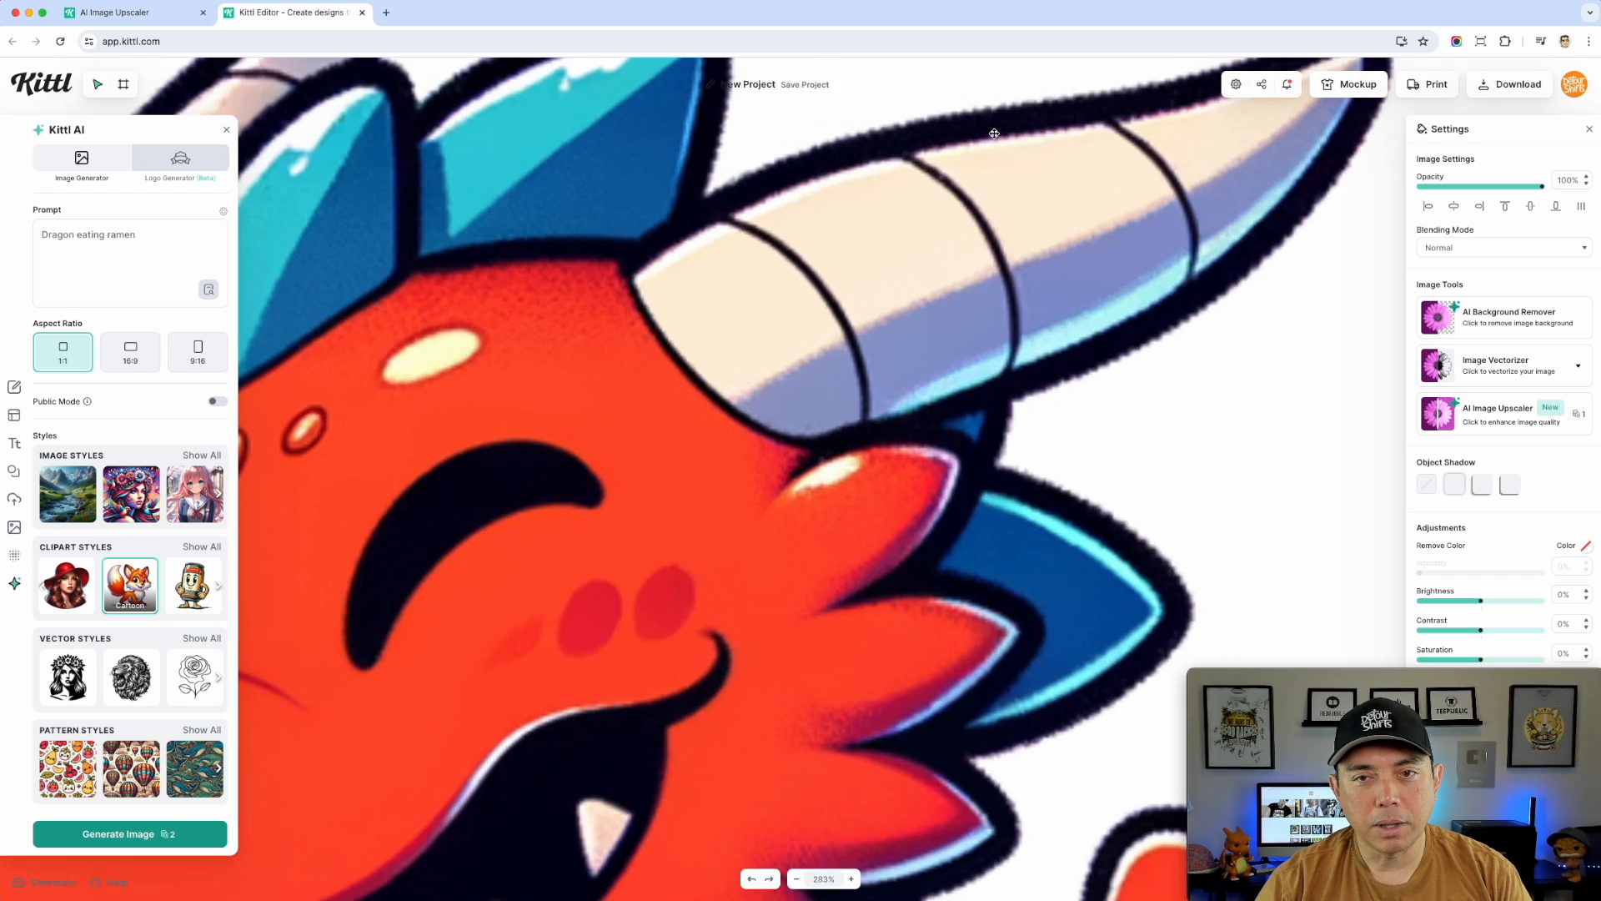
scroll(994, 133, "down", 5)
scroll(994, 134, "up", 3)
scroll(994, 133, "down", 3)
scroll(994, 133, "down", 5)
scroll(995, 133, "up", 3)
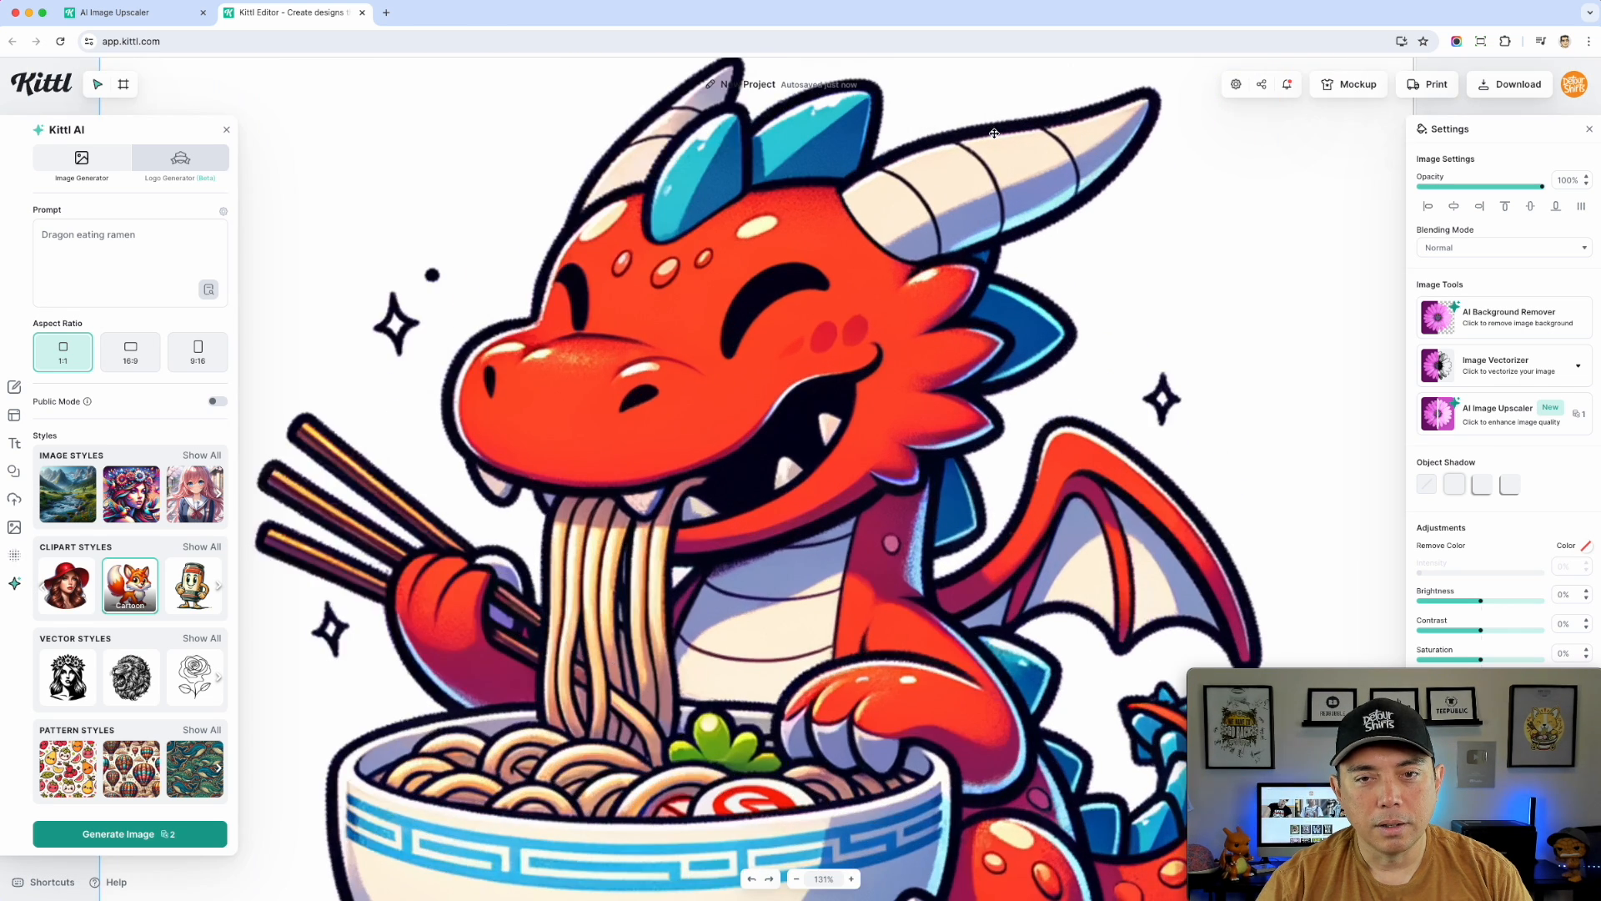
scroll(995, 134, "down", 3)
scroll(994, 134, "down", 2)
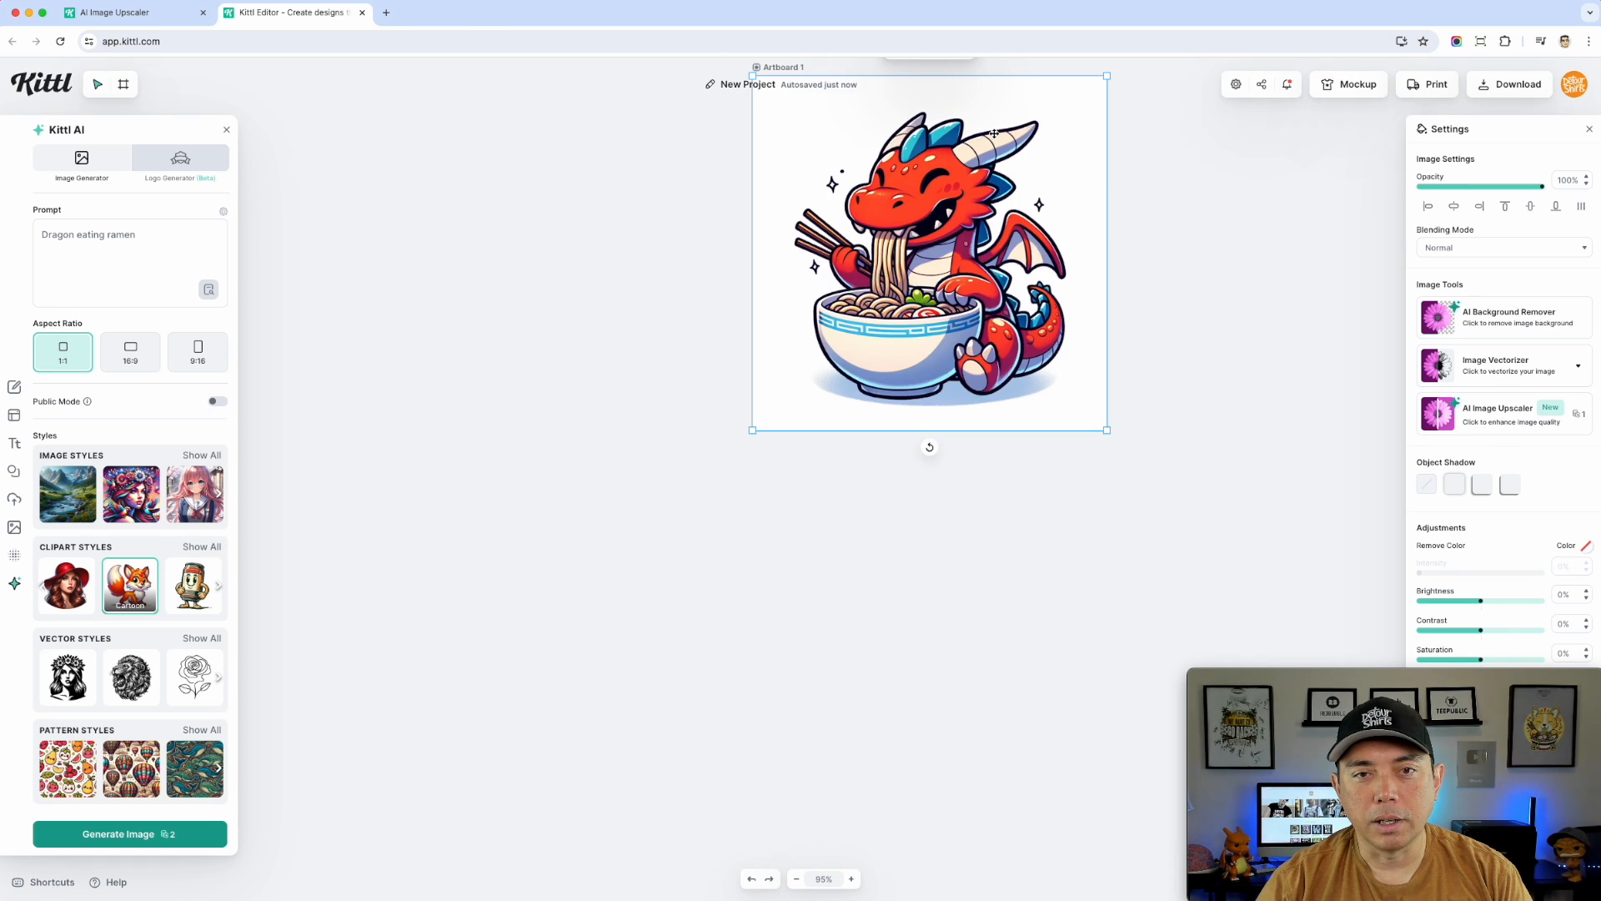
- Draw a second artboard of about 1066 × 1511 px to the right of Artboard 1
left_click(580, 126)
left_click_drag(1146, 211, 678, 302)
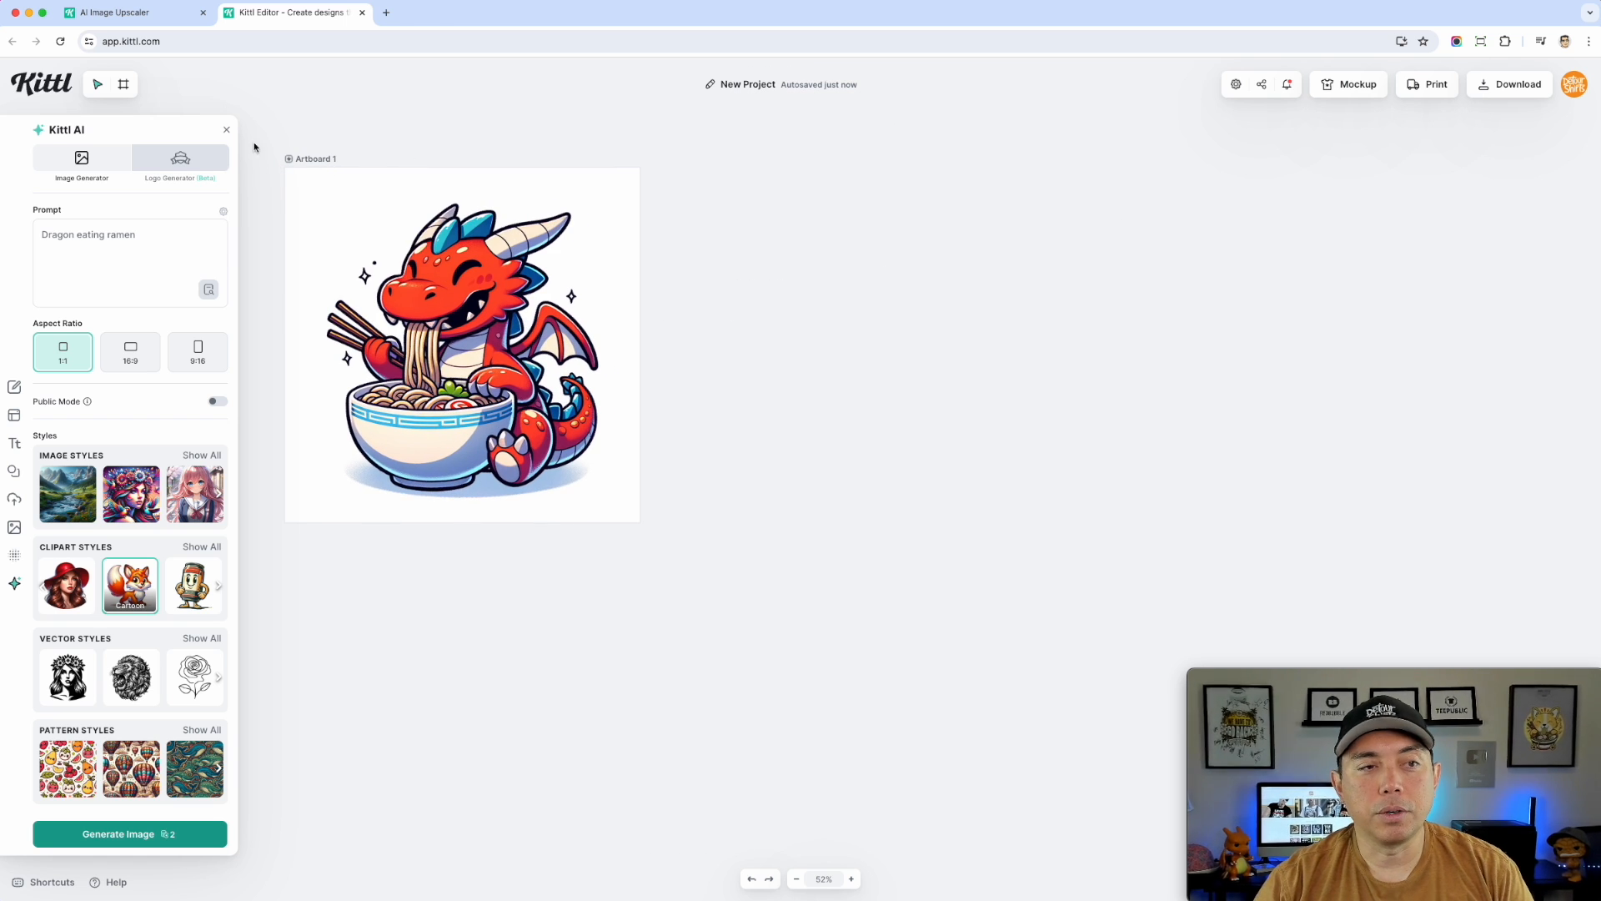
left_click(124, 84)
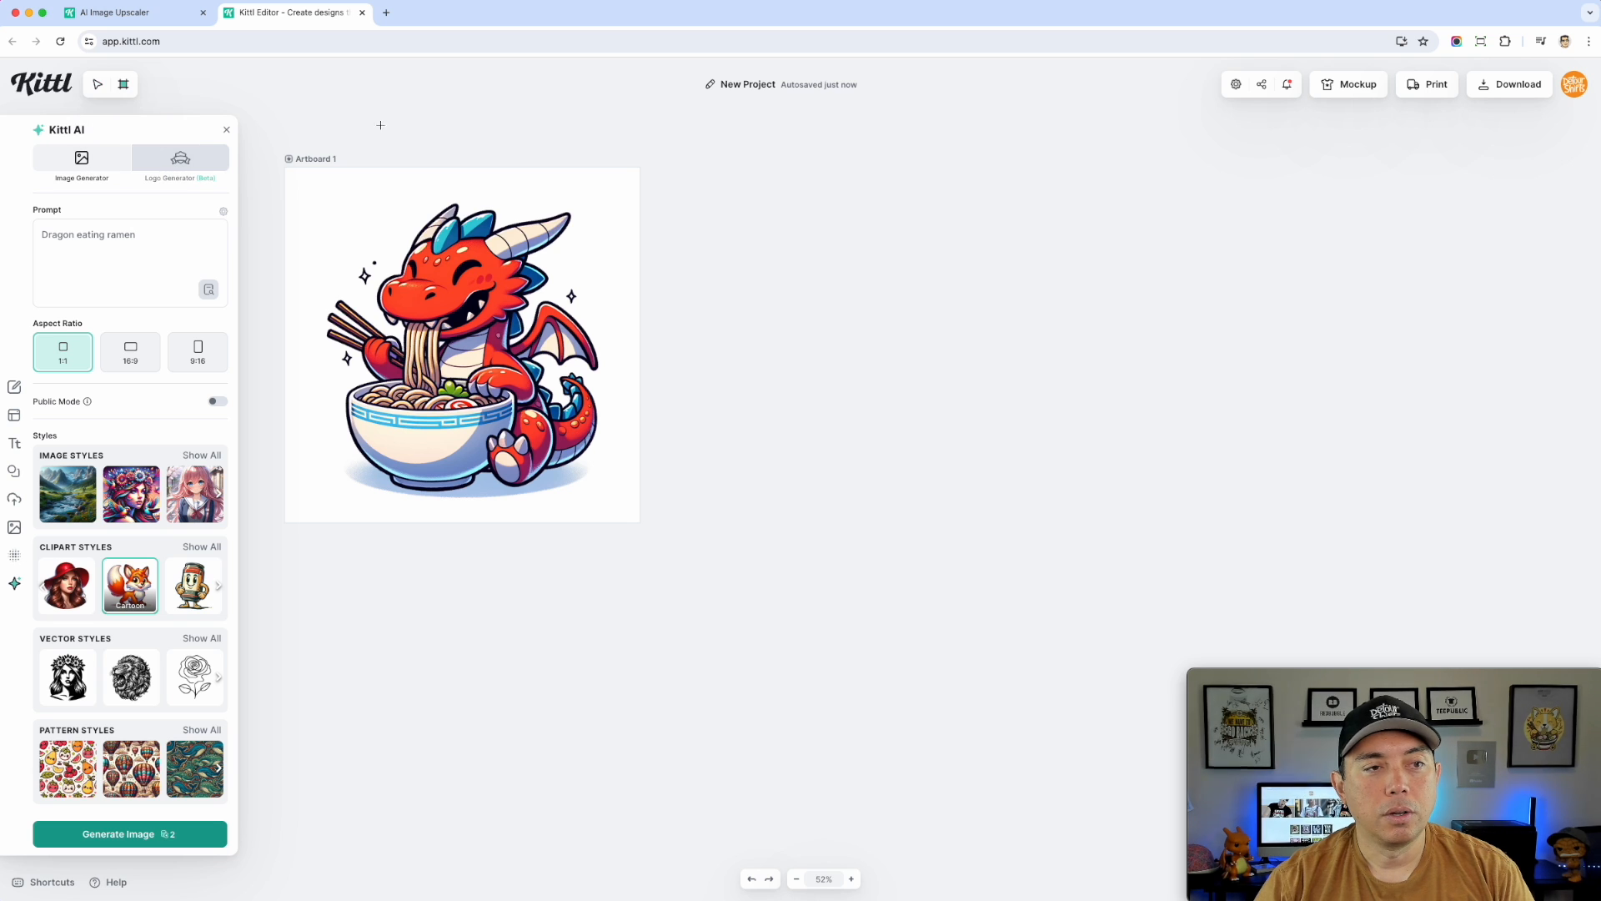
left_click_drag(690, 144, 1061, 656)
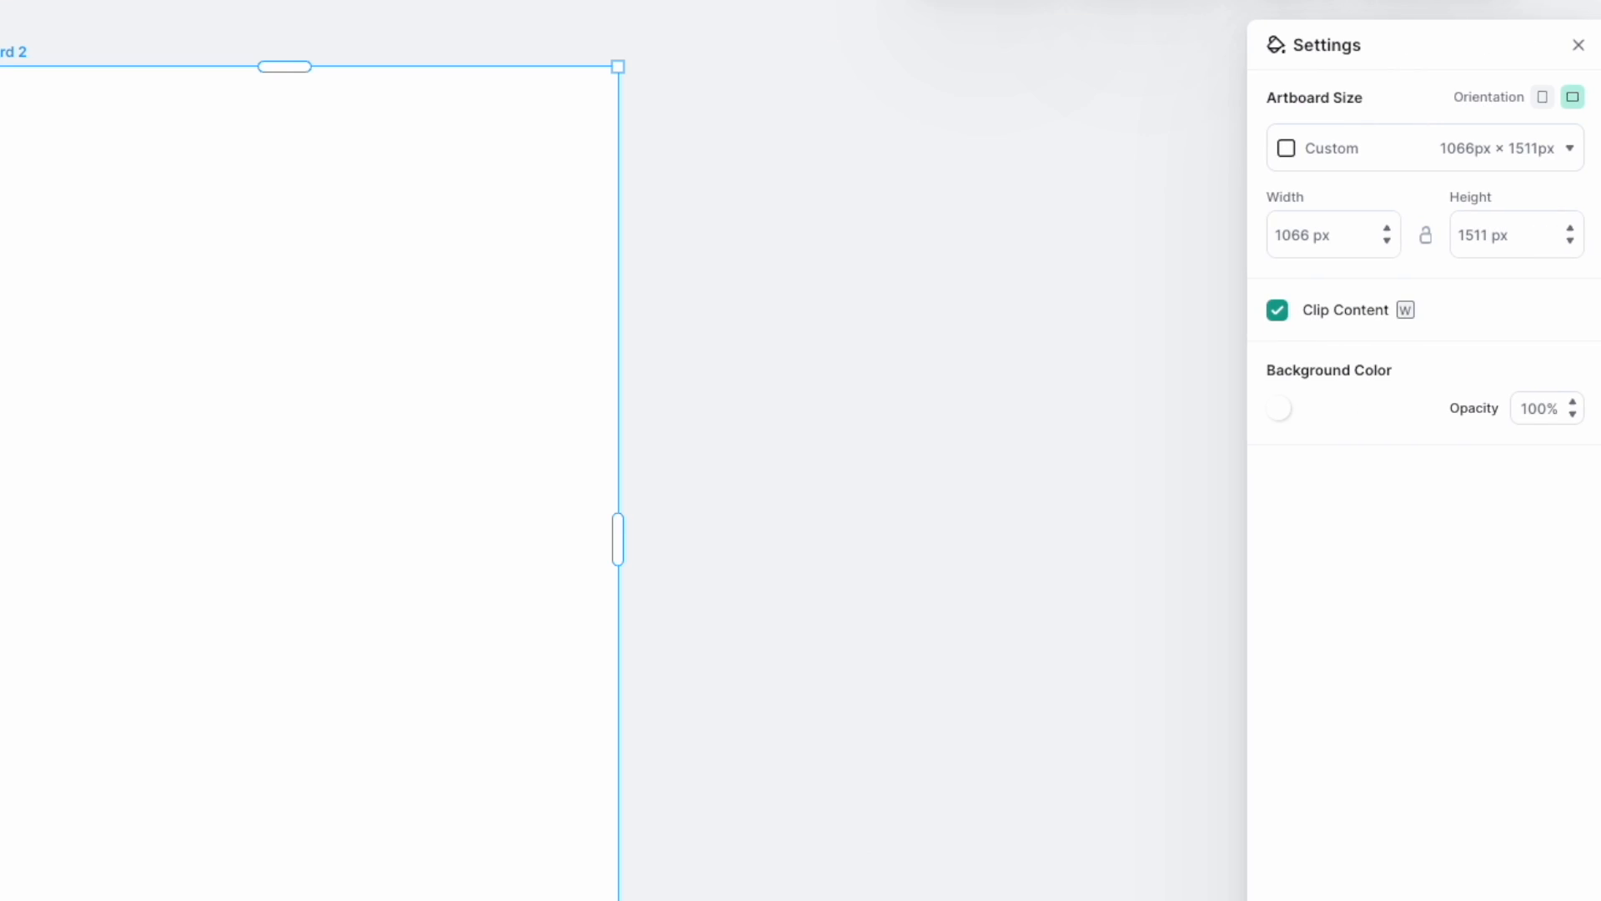
- Set Artboard 2's width to 4500 px and its height to 5400 px
left_click_drag(1276, 236, 1149, 219)
left_click(1286, 242)
type("4500")
triple_click(1465, 235)
type("5400")
key("Return")
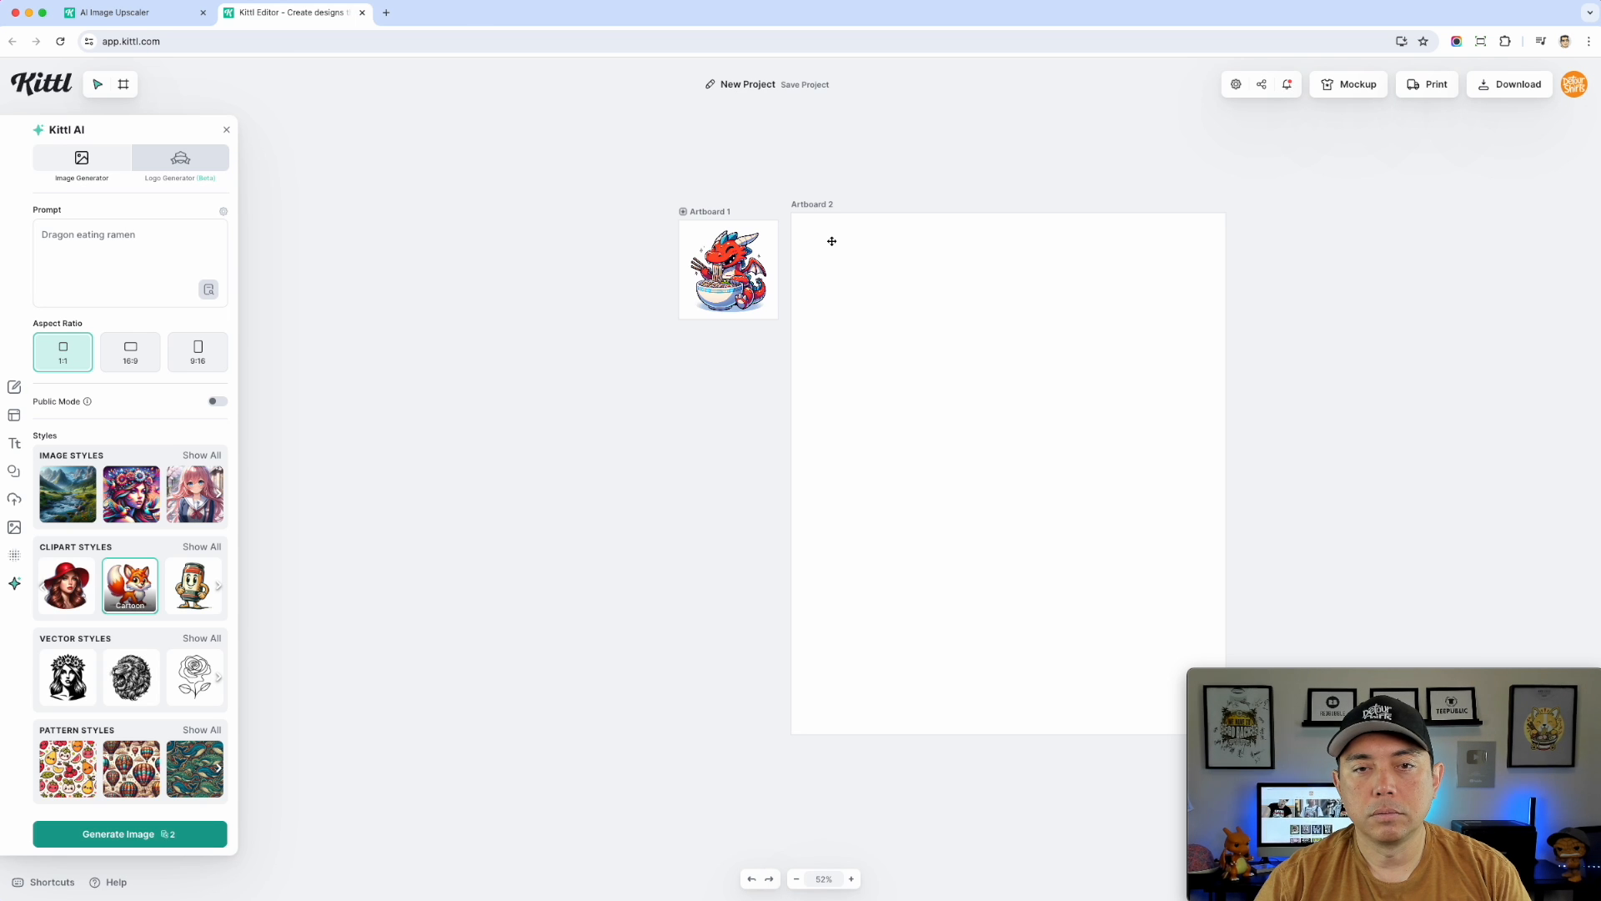
- Reposition Artboard 1 and Artboard 2 side by side with their upper edges roughly level
left_click(823, 203)
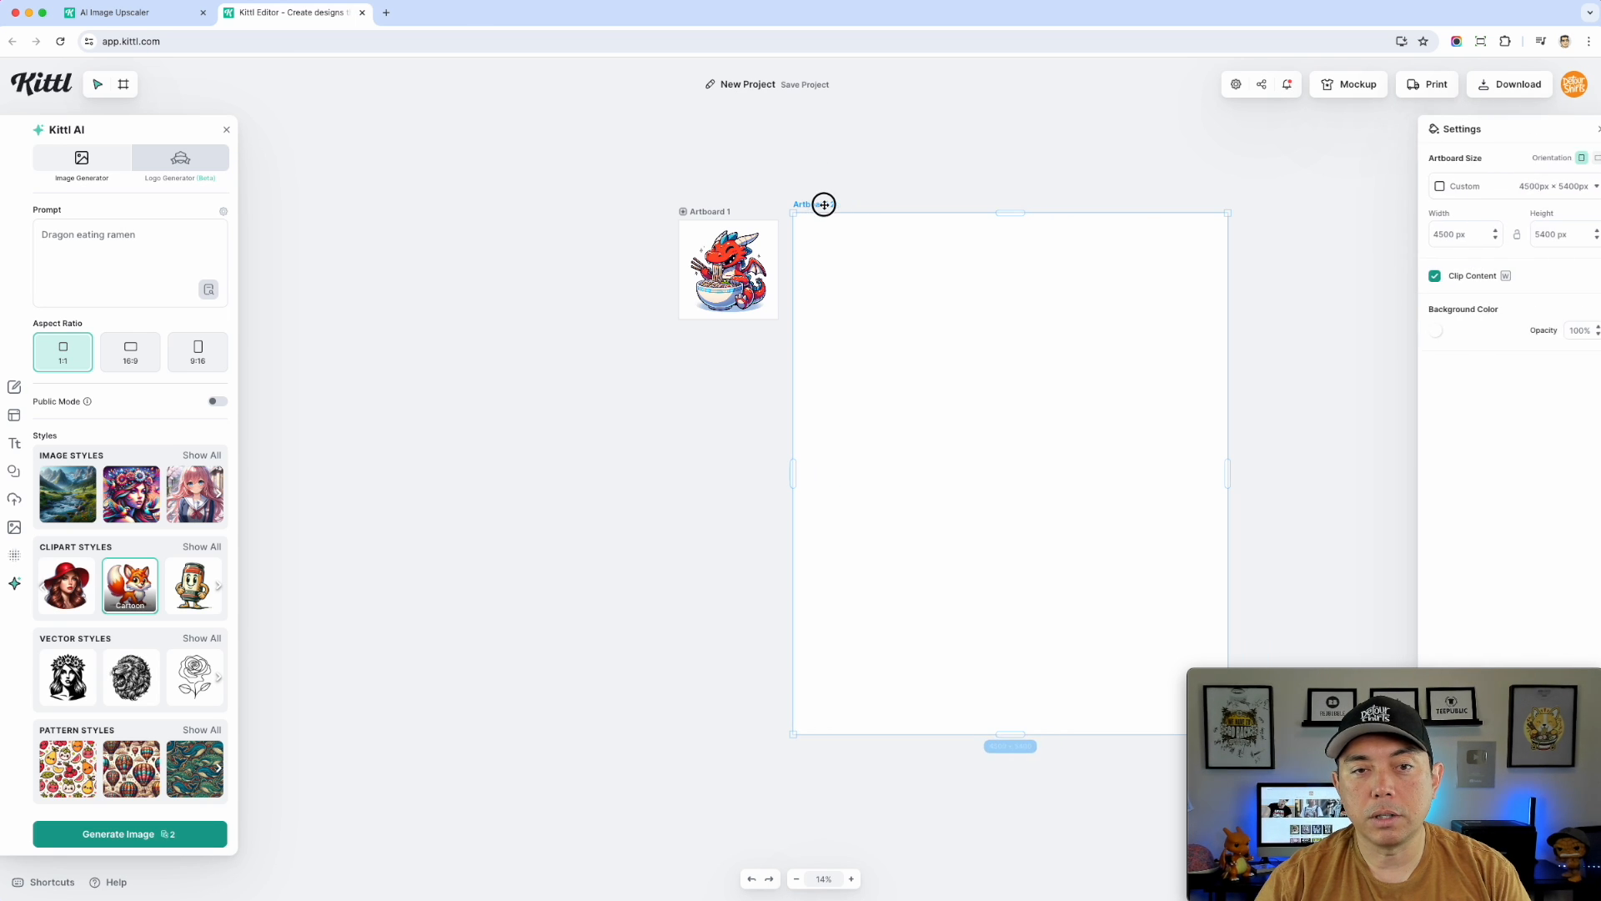
left_click_drag(706, 215, 614, 192)
left_click_drag(824, 204, 733, 187)
- Copy the dragon image from Artboard 1 onto Artboard 2 and enlarge it to nearly the artboard's width
left_click(645, 220)
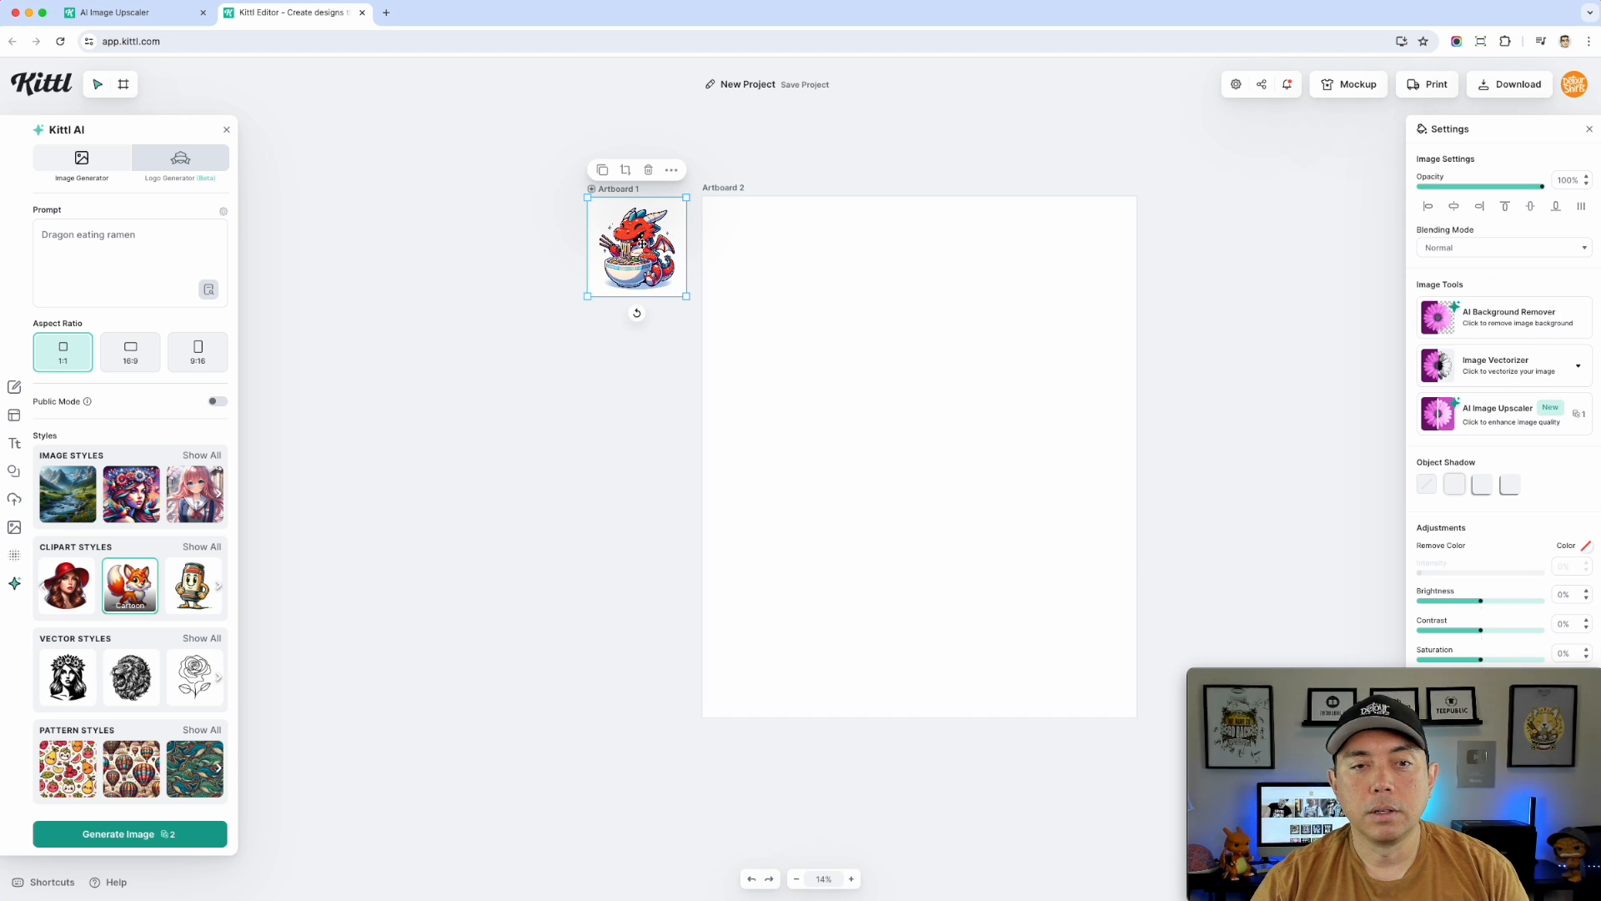
left_click_drag(642, 242, 838, 310)
left_click_drag(884, 362, 1124, 631)
left_click_drag(1017, 491, 964, 467)
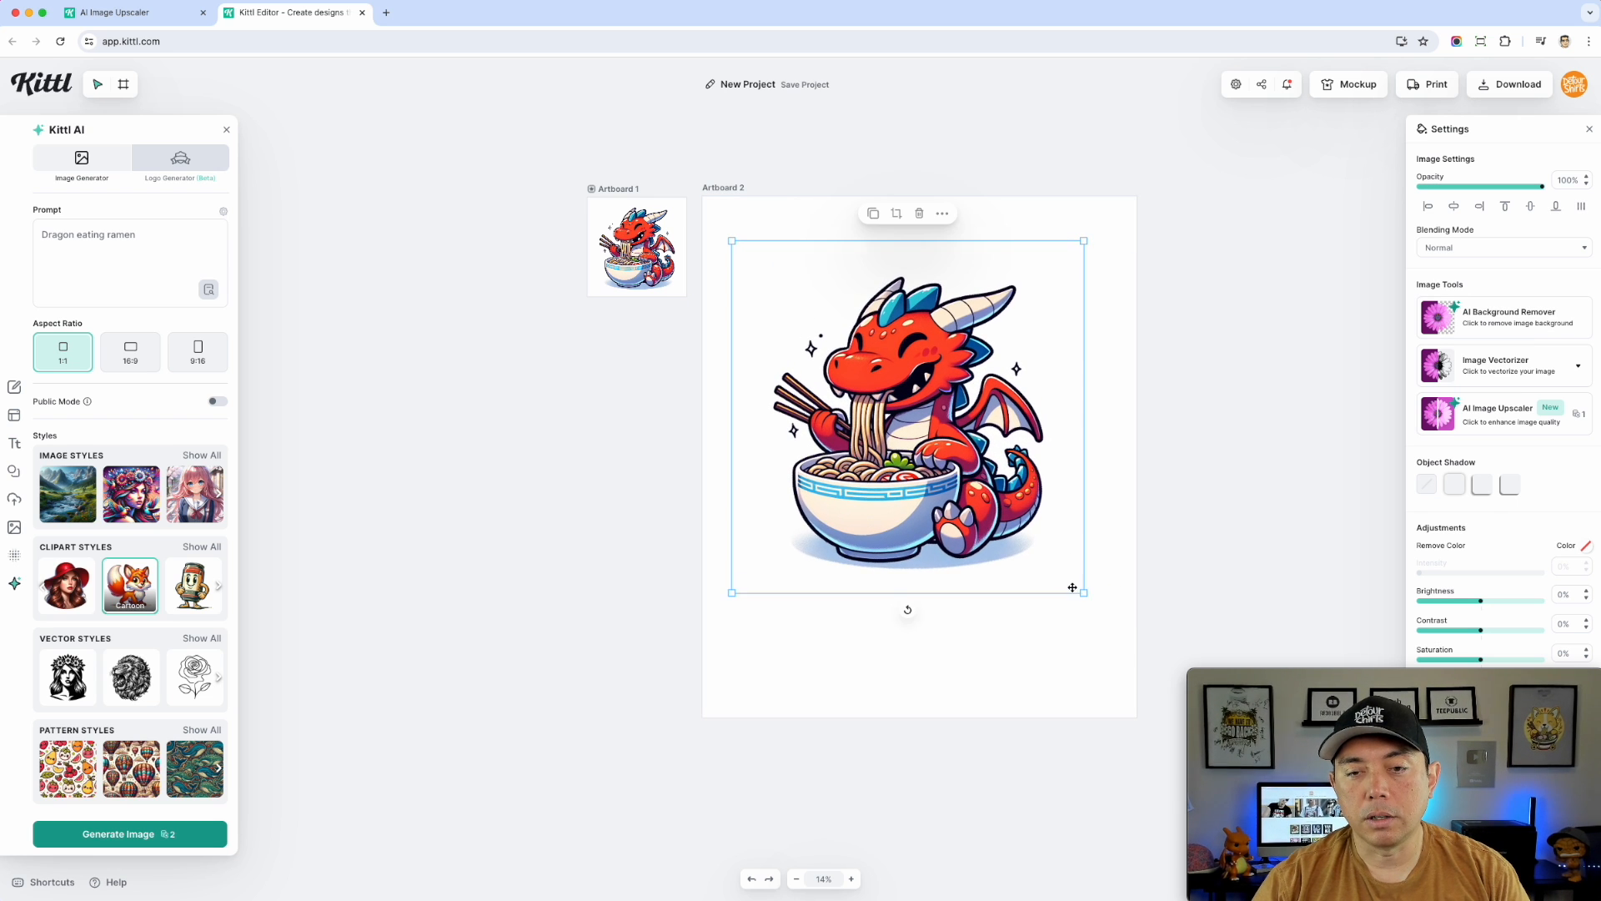
left_click_drag(1083, 595, 1109, 629)
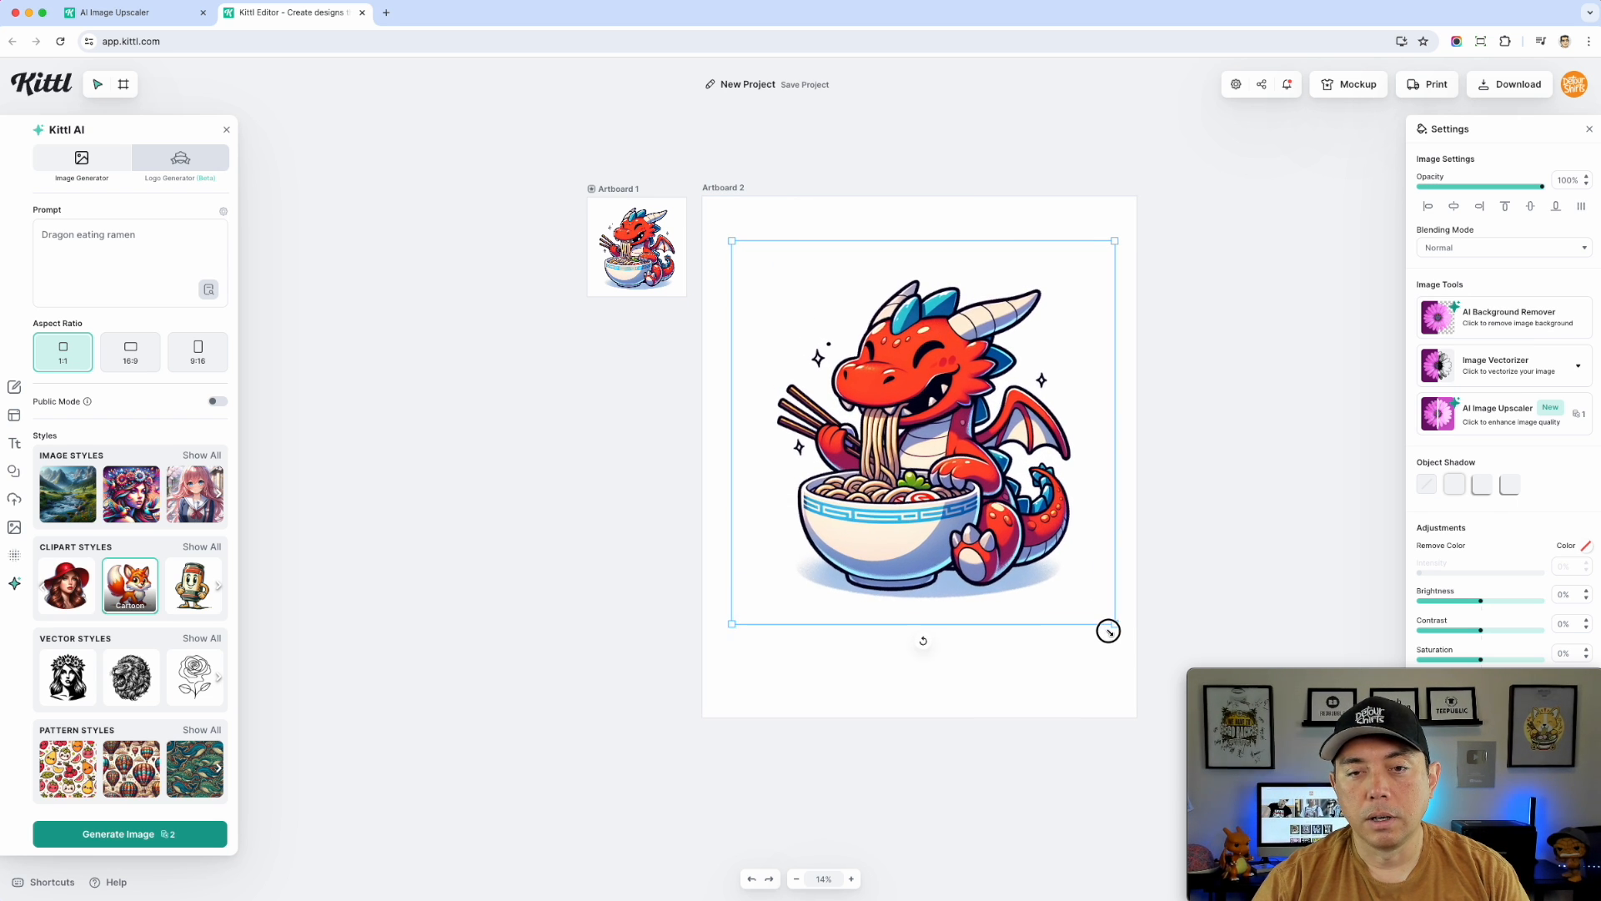
left_click(1198, 422)
- Remove the background of the large dragon on Artboard 2 with AI Background Remover and center the image horizontally on the artboard
scroll(908, 323, "up", 10)
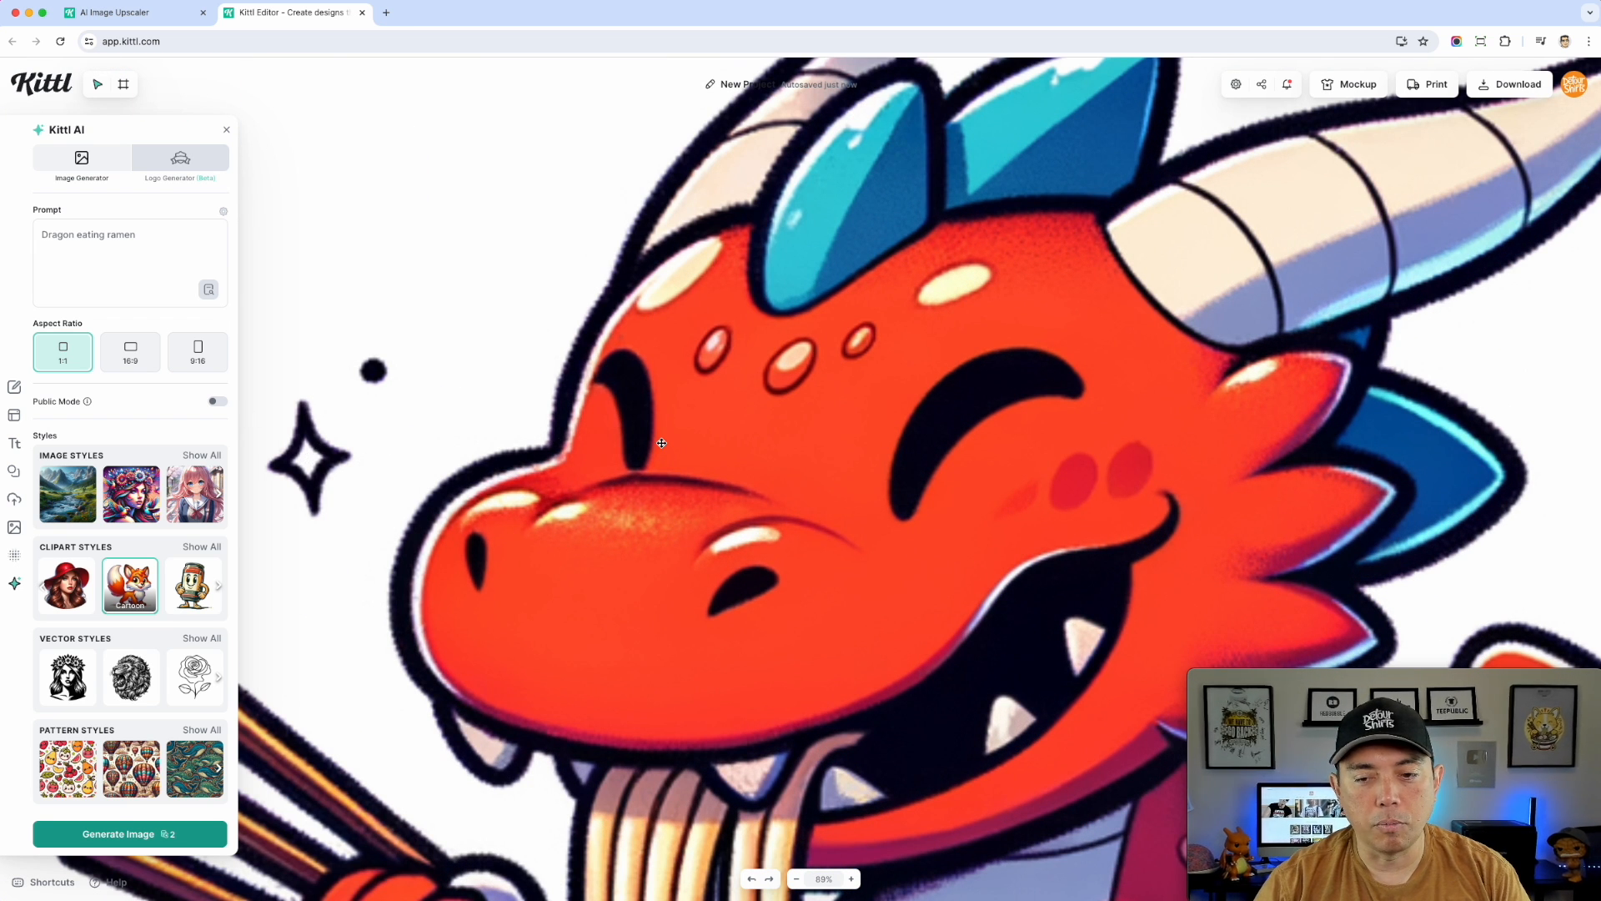
scroll(662, 443, "down", 10)
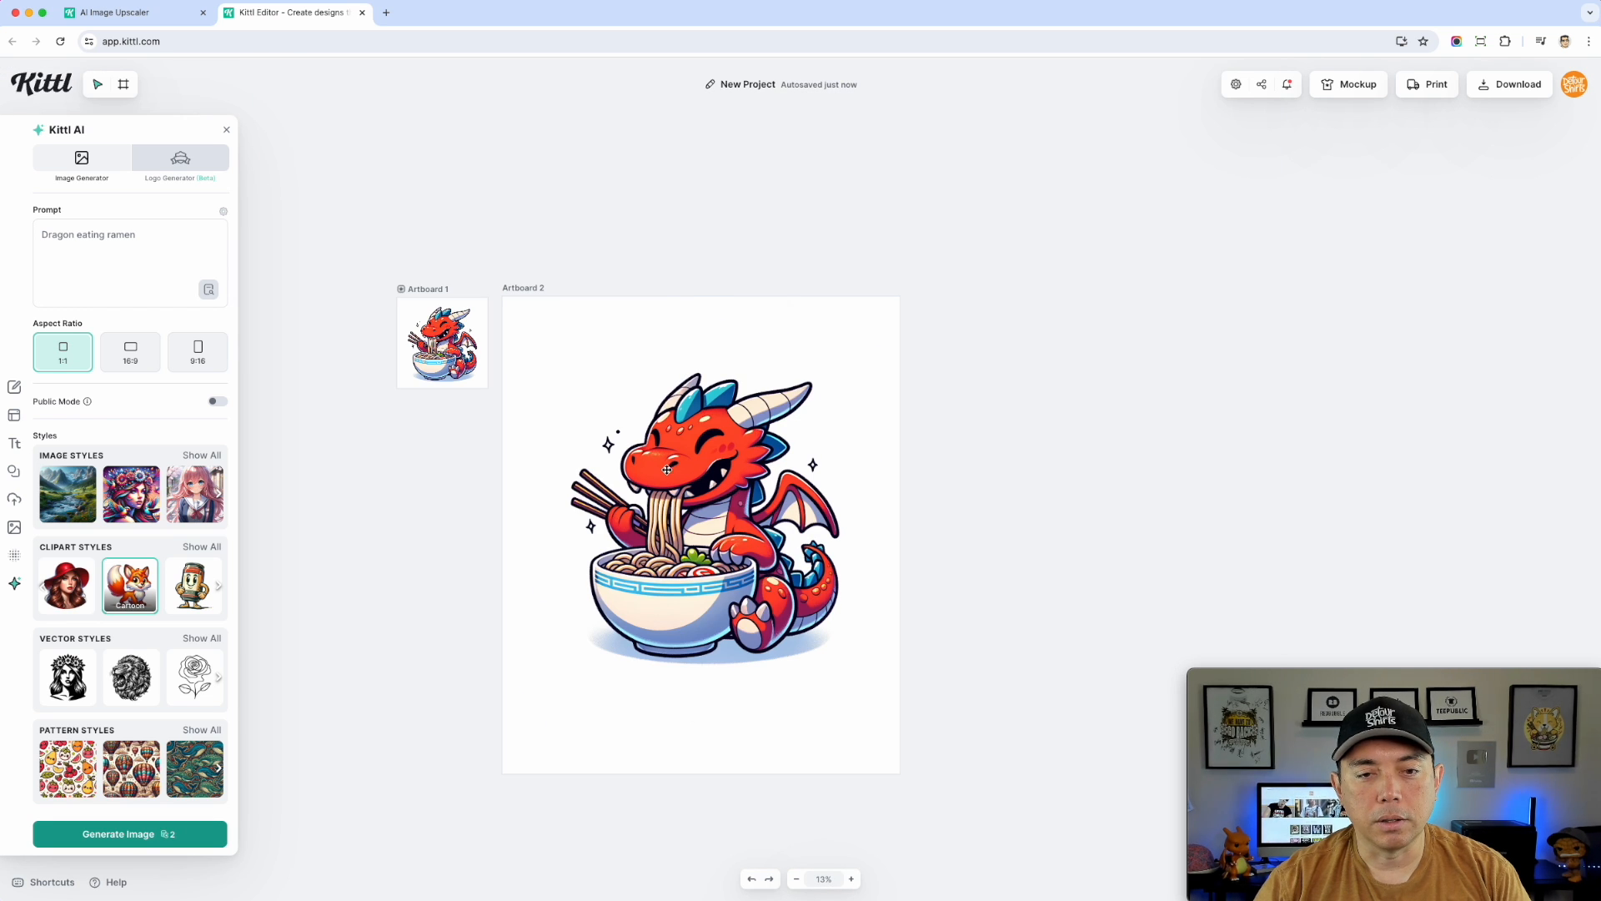
left_click(667, 469)
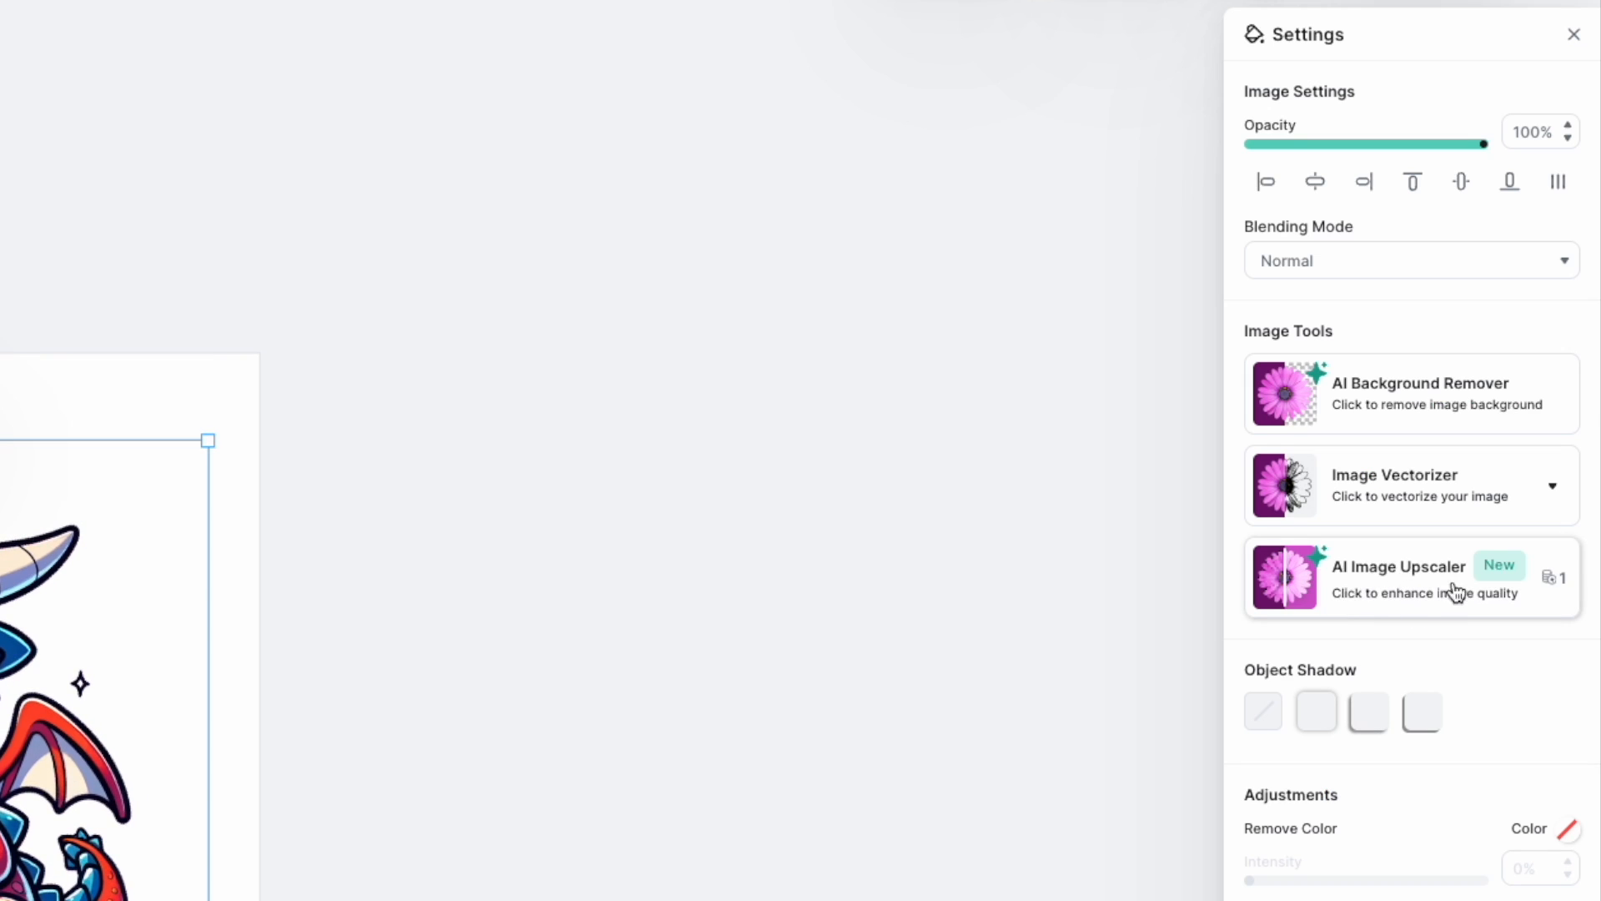
left_click_drag(1, 709, 6, 702)
left_click(1398, 405)
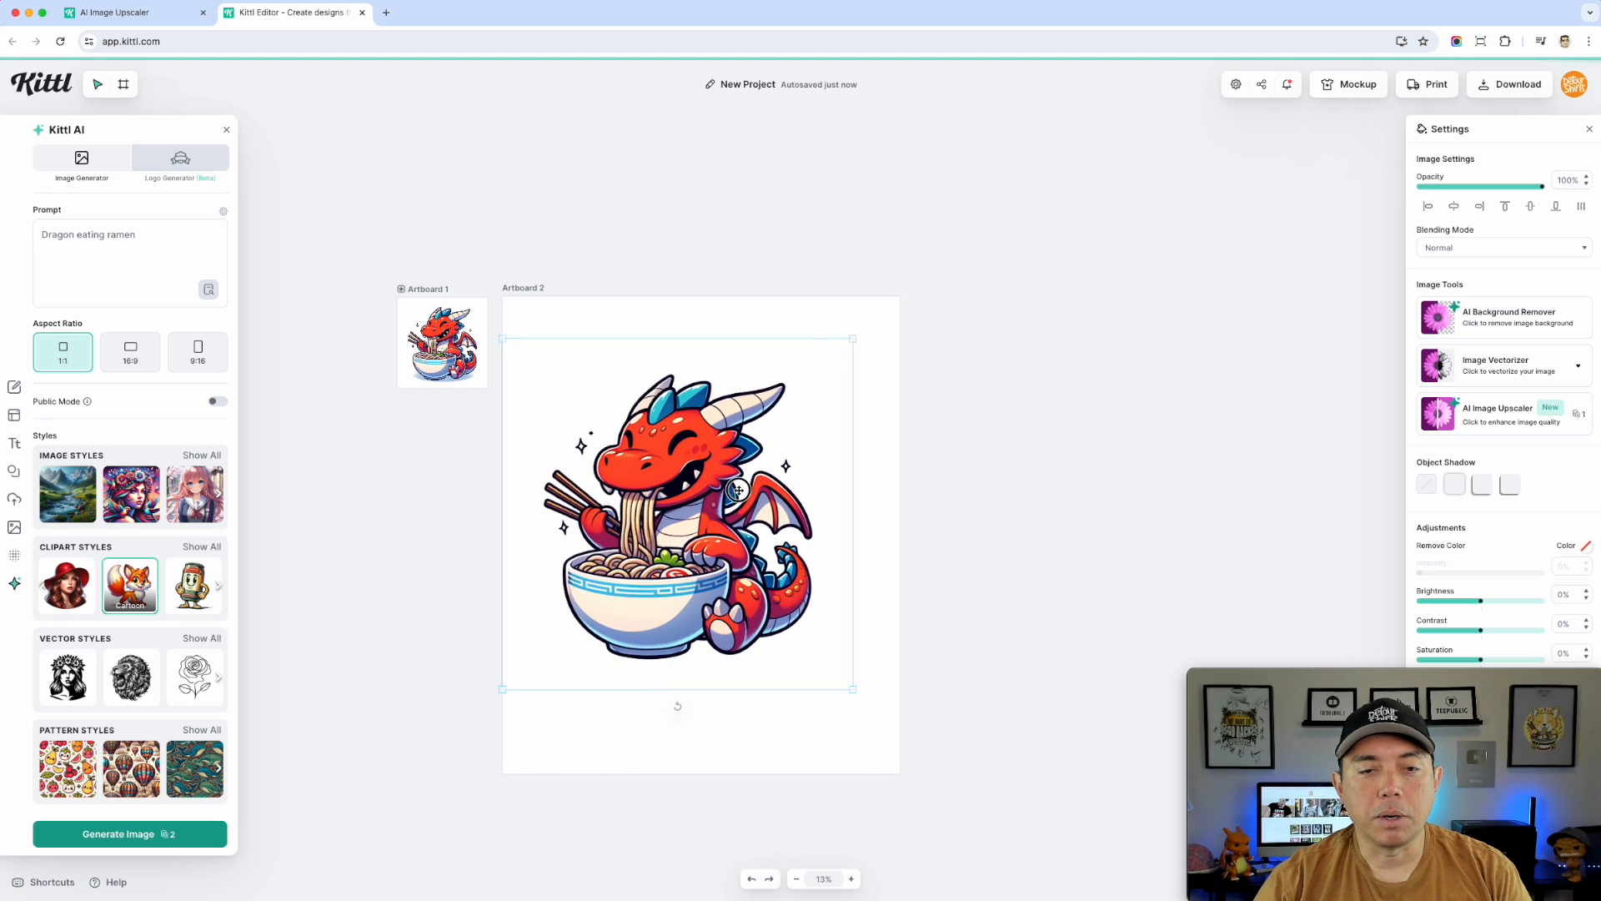
mouse_move(735, 471)
left_mouse_down()
mouse_move(681, 409)
mouse_move(728, 454)
mouse_move(611, 374)
mouse_move(610, 335)
mouse_move(741, 485)
left_mouse_up()
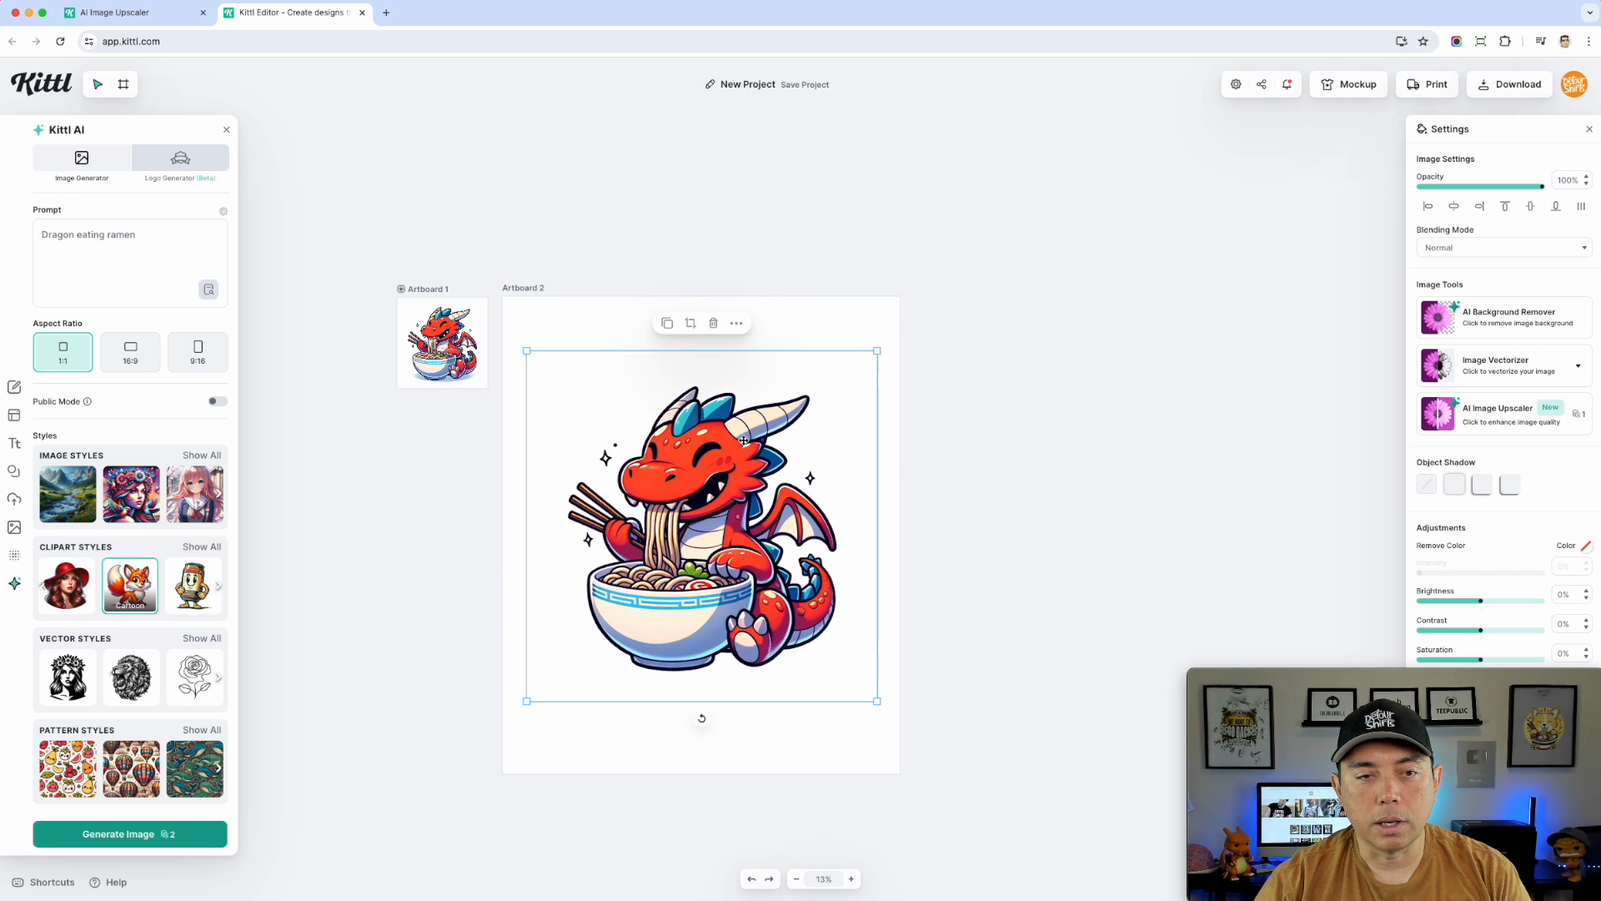
- Set Artboard 2's background to a solid light pink, hex ffe0e0
left_click(527, 288)
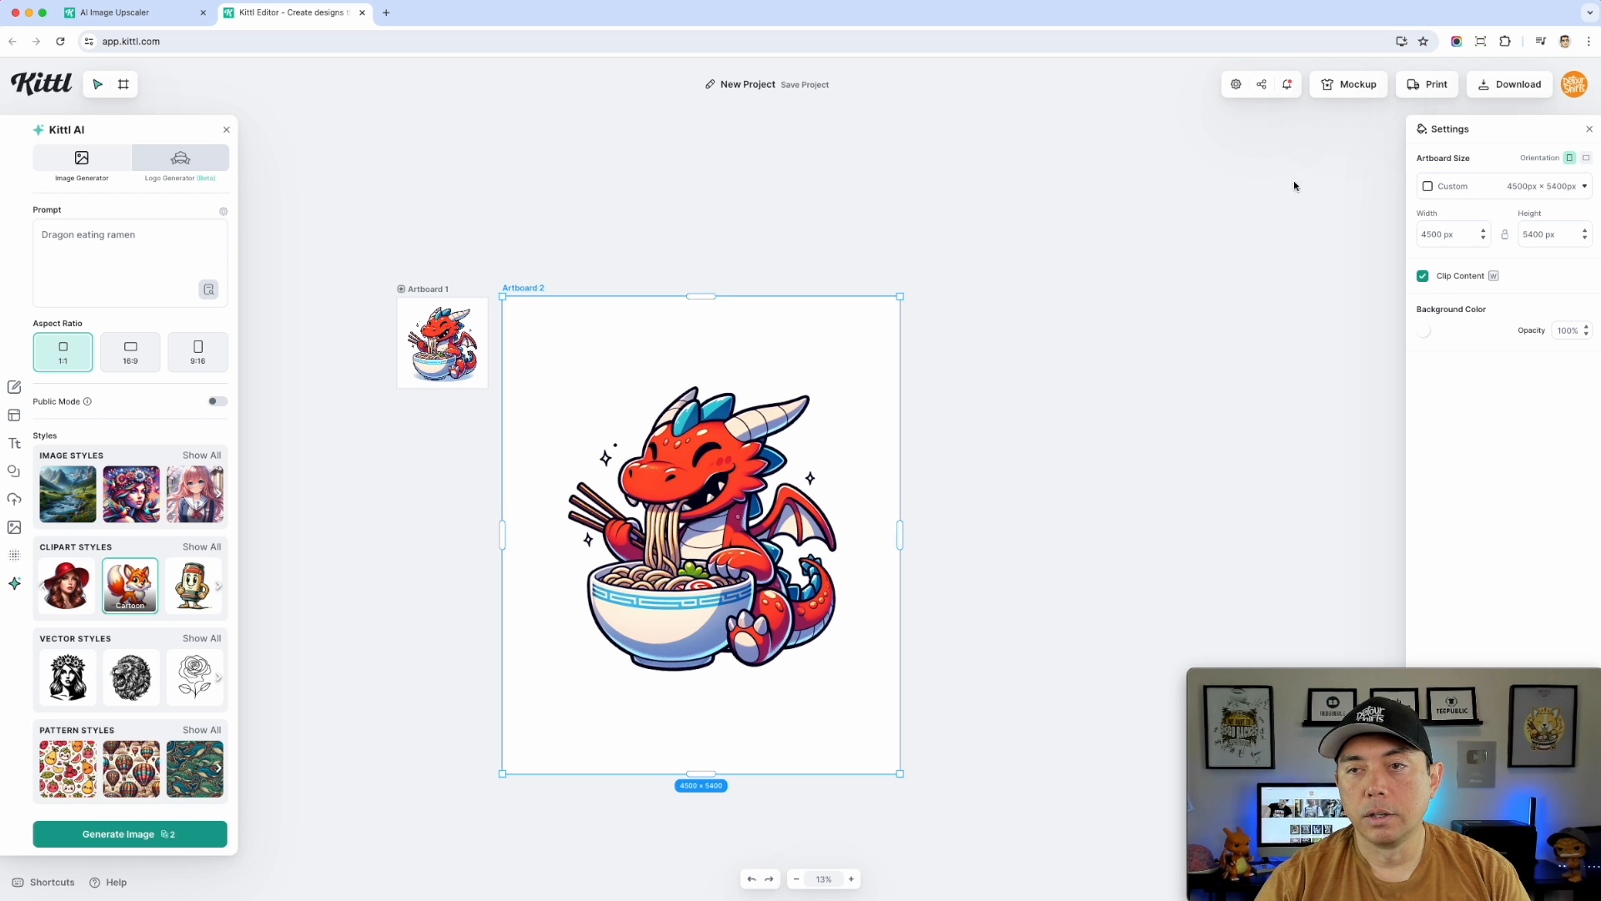
left_click(1425, 331)
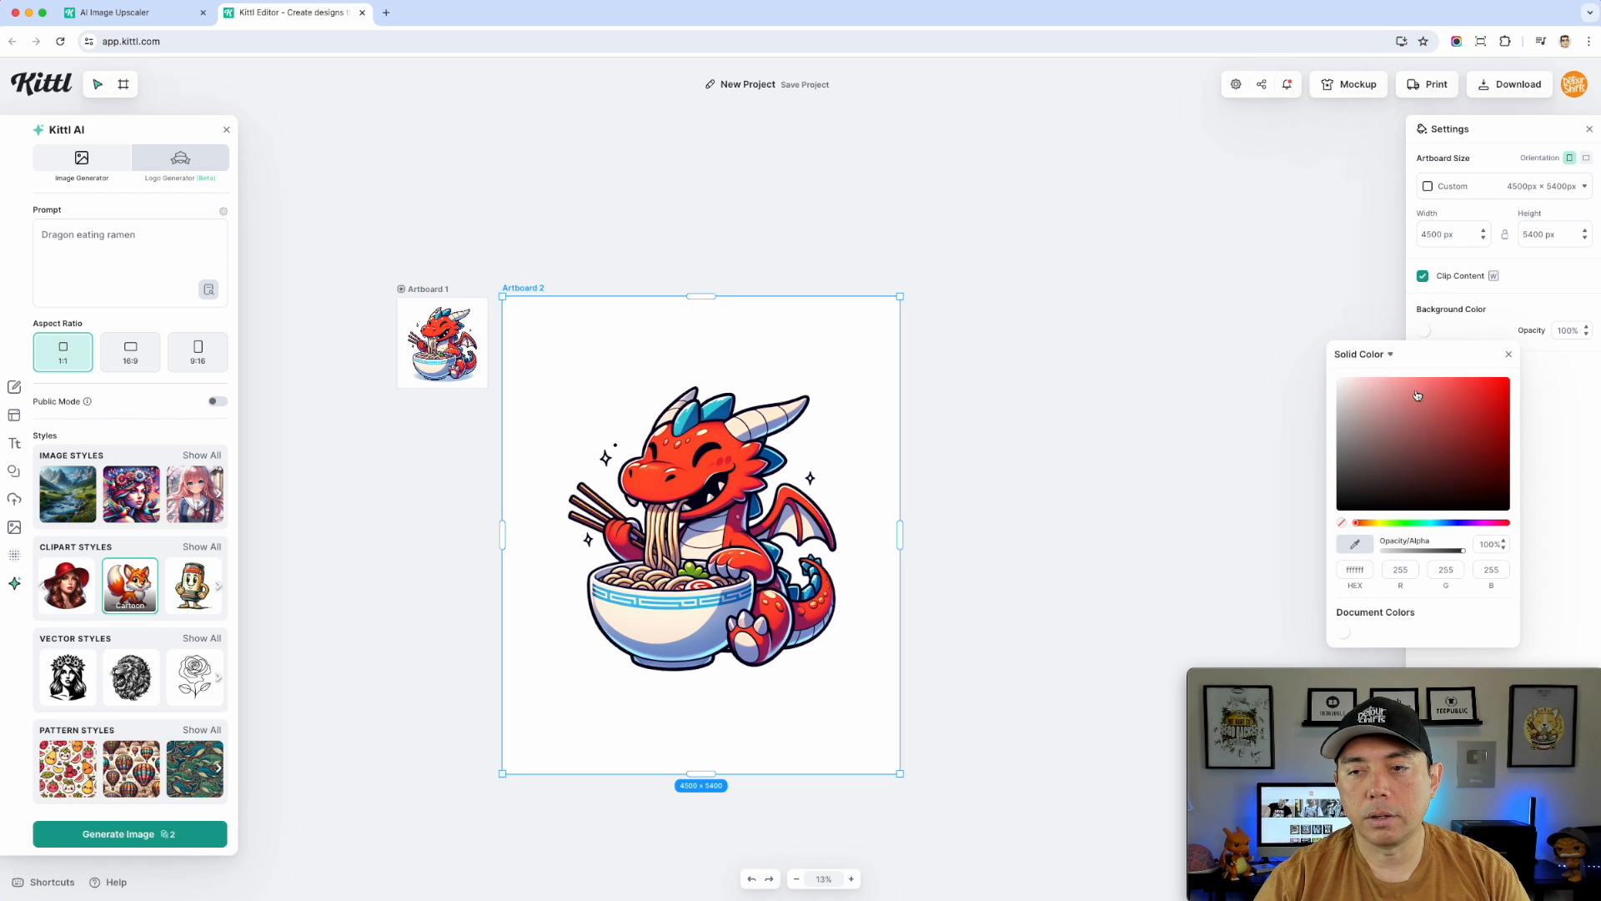
left_click(1425, 388)
left_click_drag(1425, 388, 1351, 369)
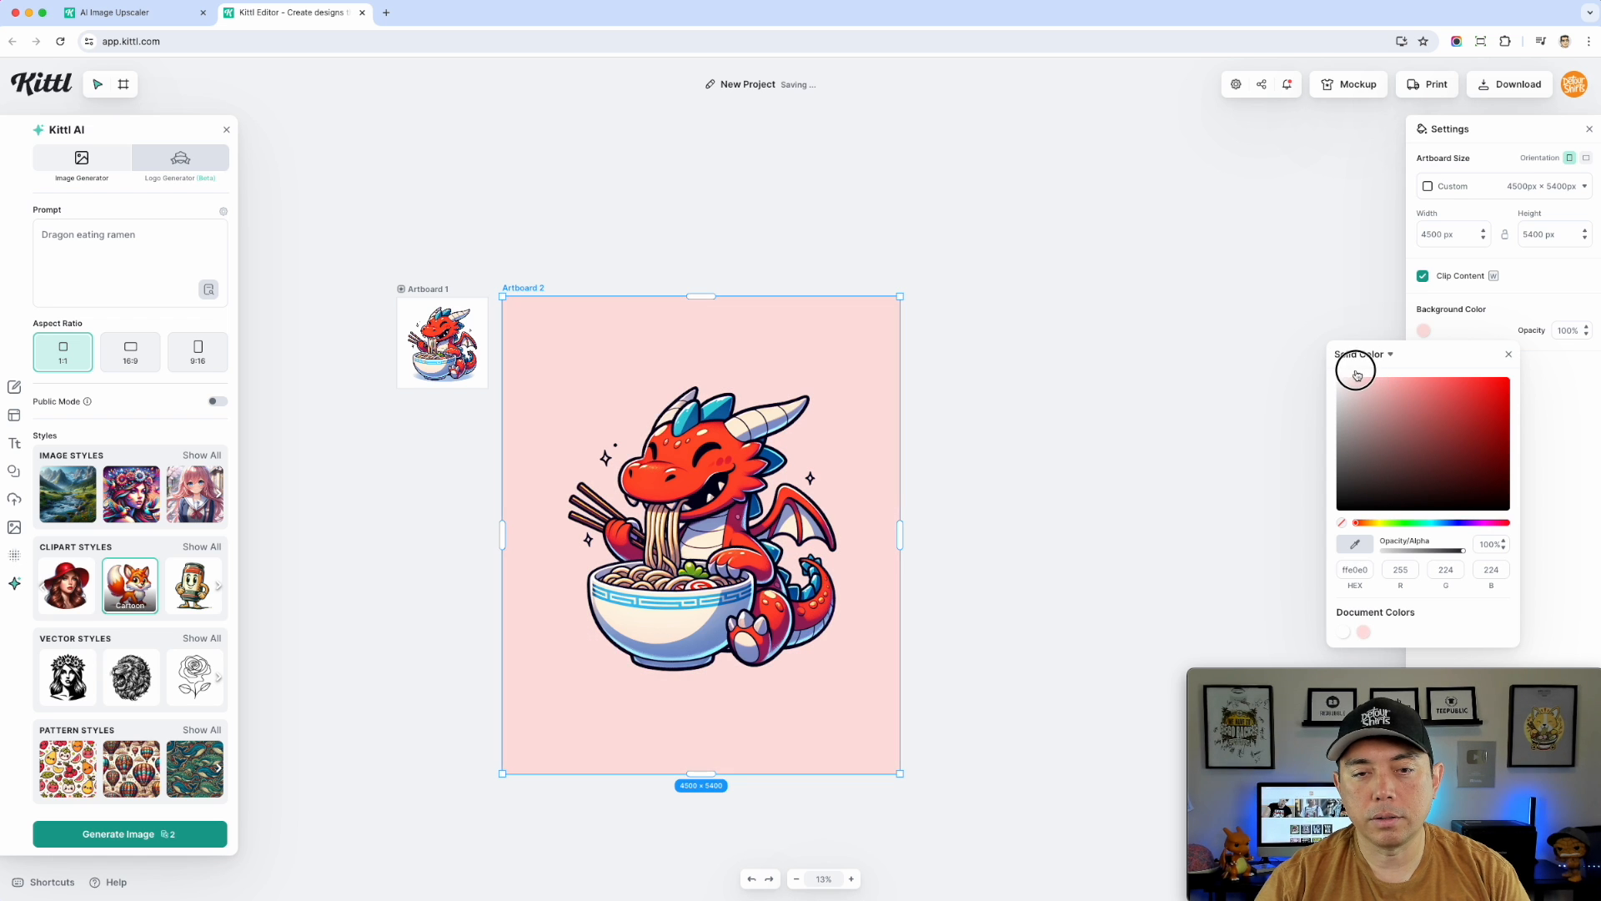
left_click(836, 193)
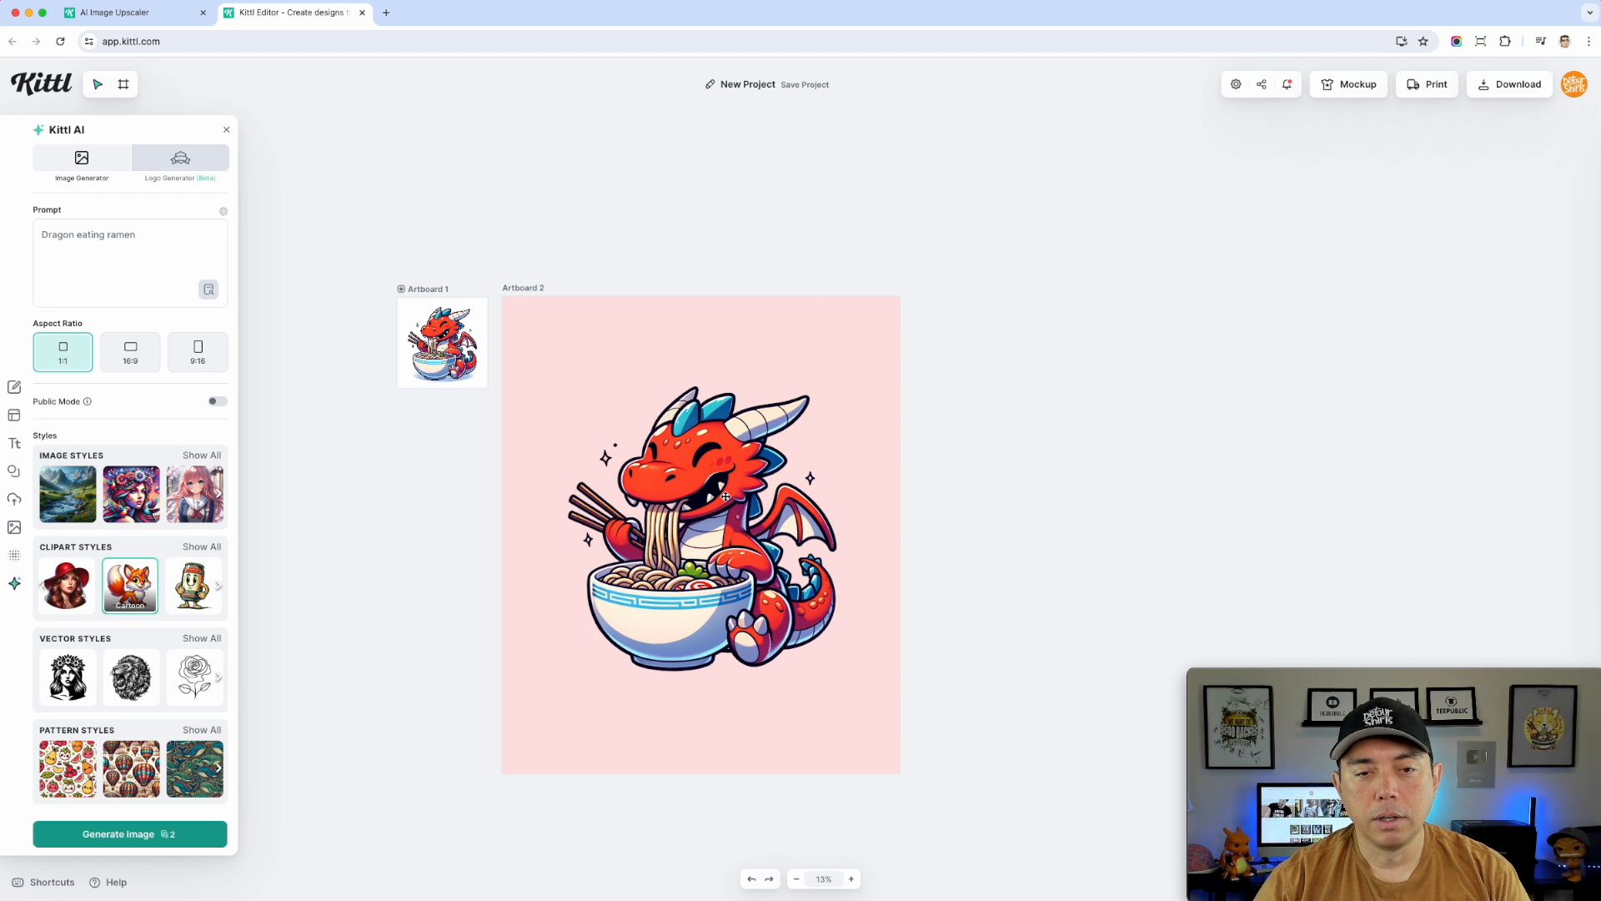
- Shift the dragon on Artboard 2 slightly left, and duplicate the whole artboard to its right
left_click(684, 464)
left_click_drag(685, 463, 674, 467)
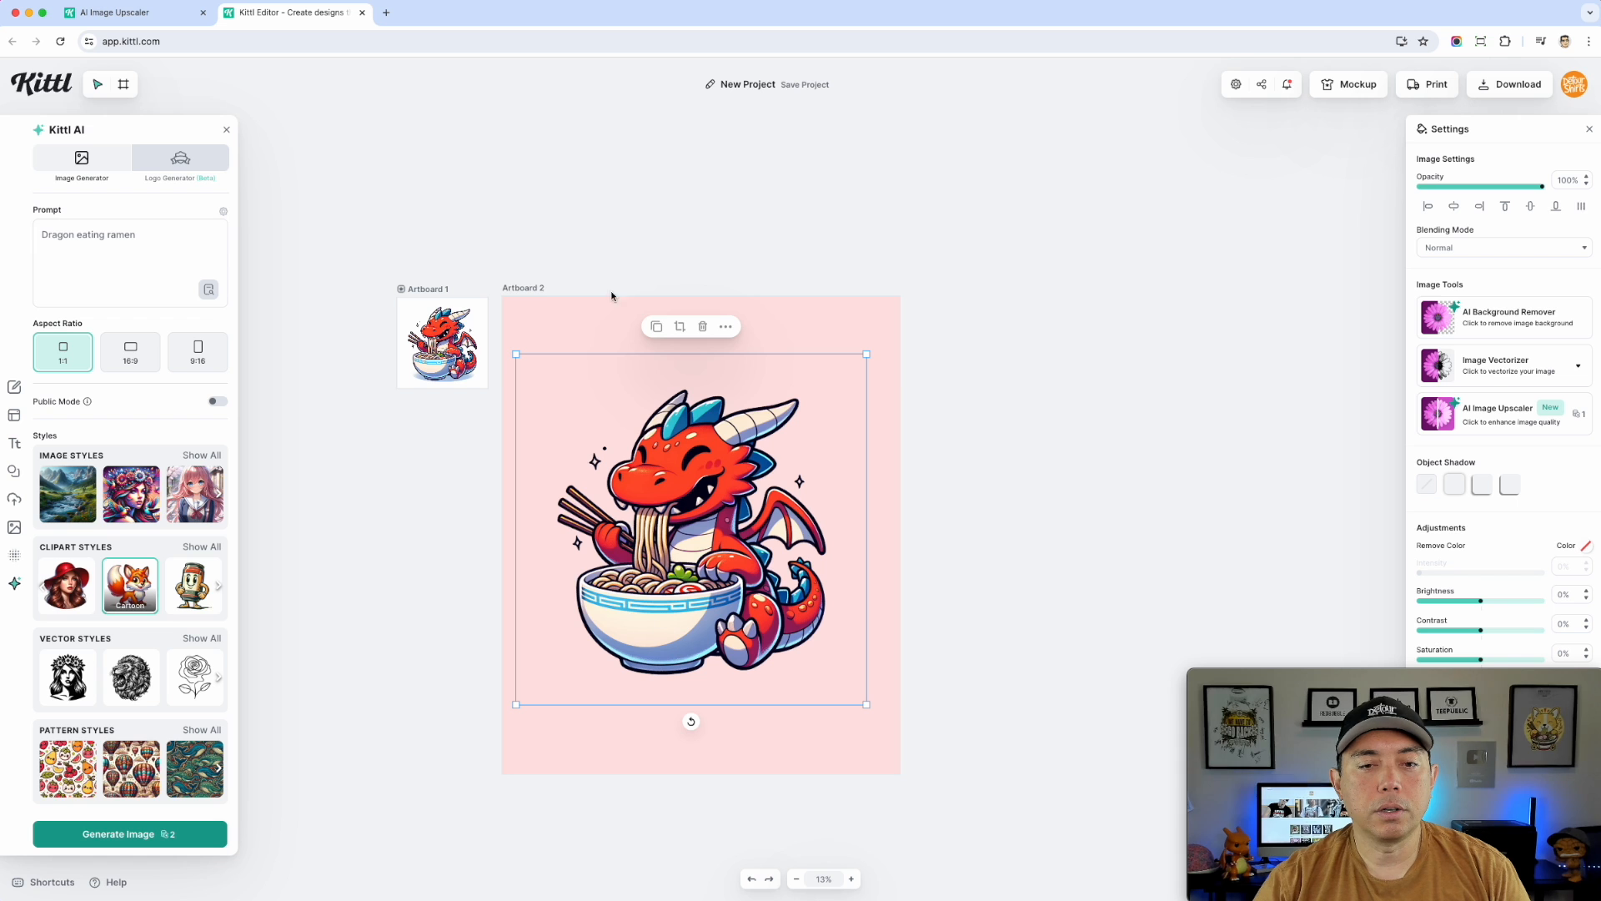
left_click(525, 287)
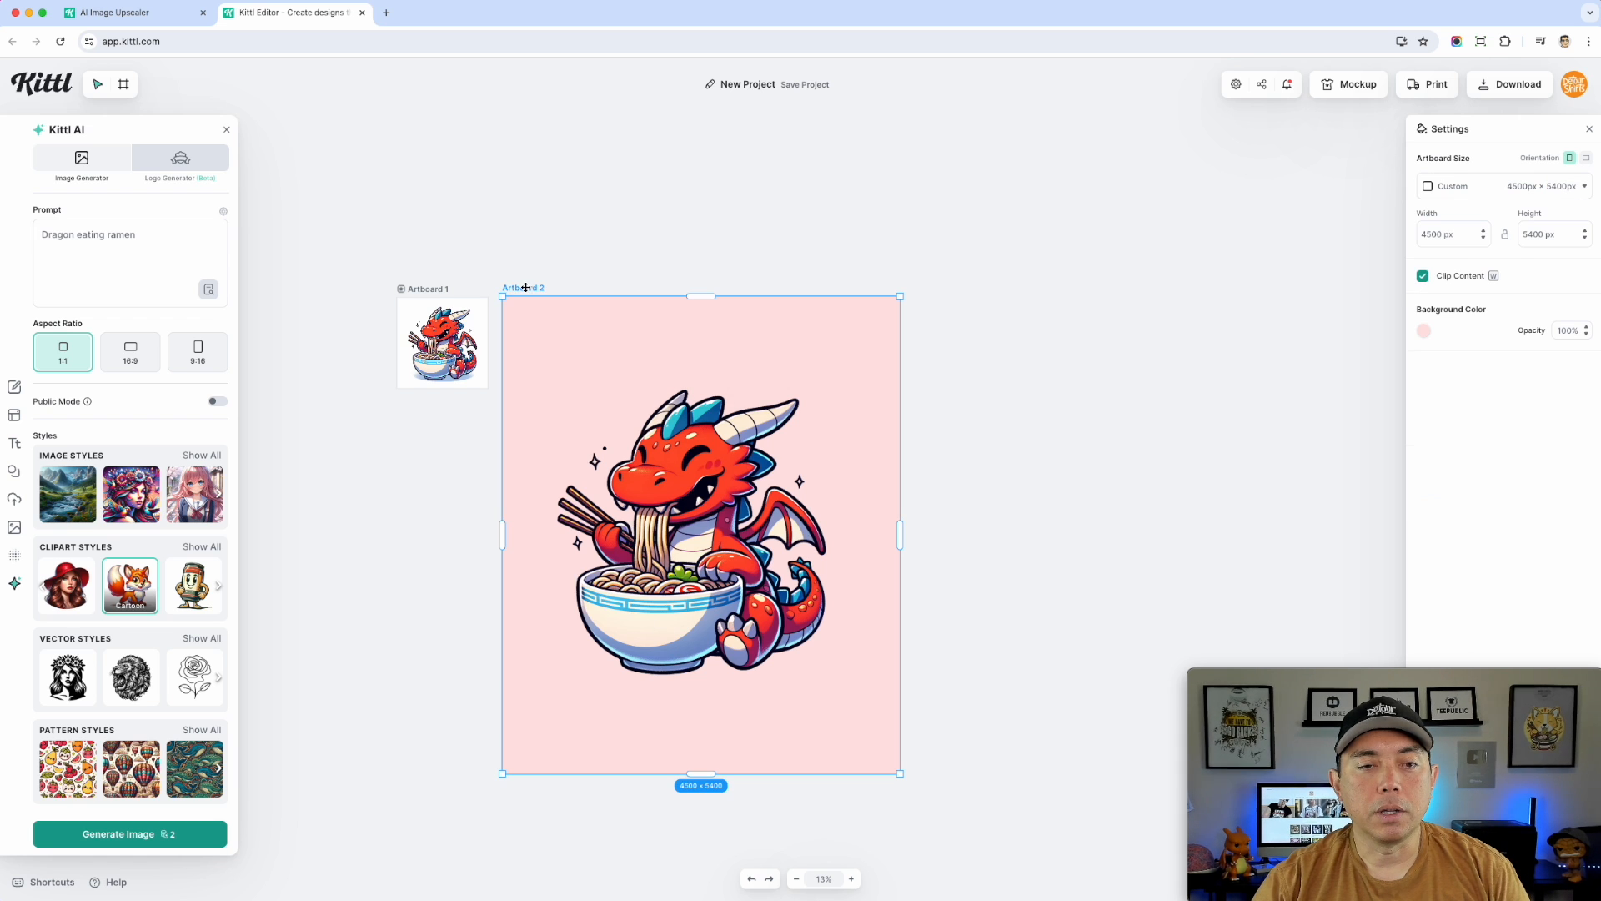
left_click_drag(524, 286, 949, 286)
left_click(973, 223)
- Enhance the dragon image on Artboard 3 with the AI Image Upscaler, and select each large dragon in turn to compare them
left_click(1085, 521)
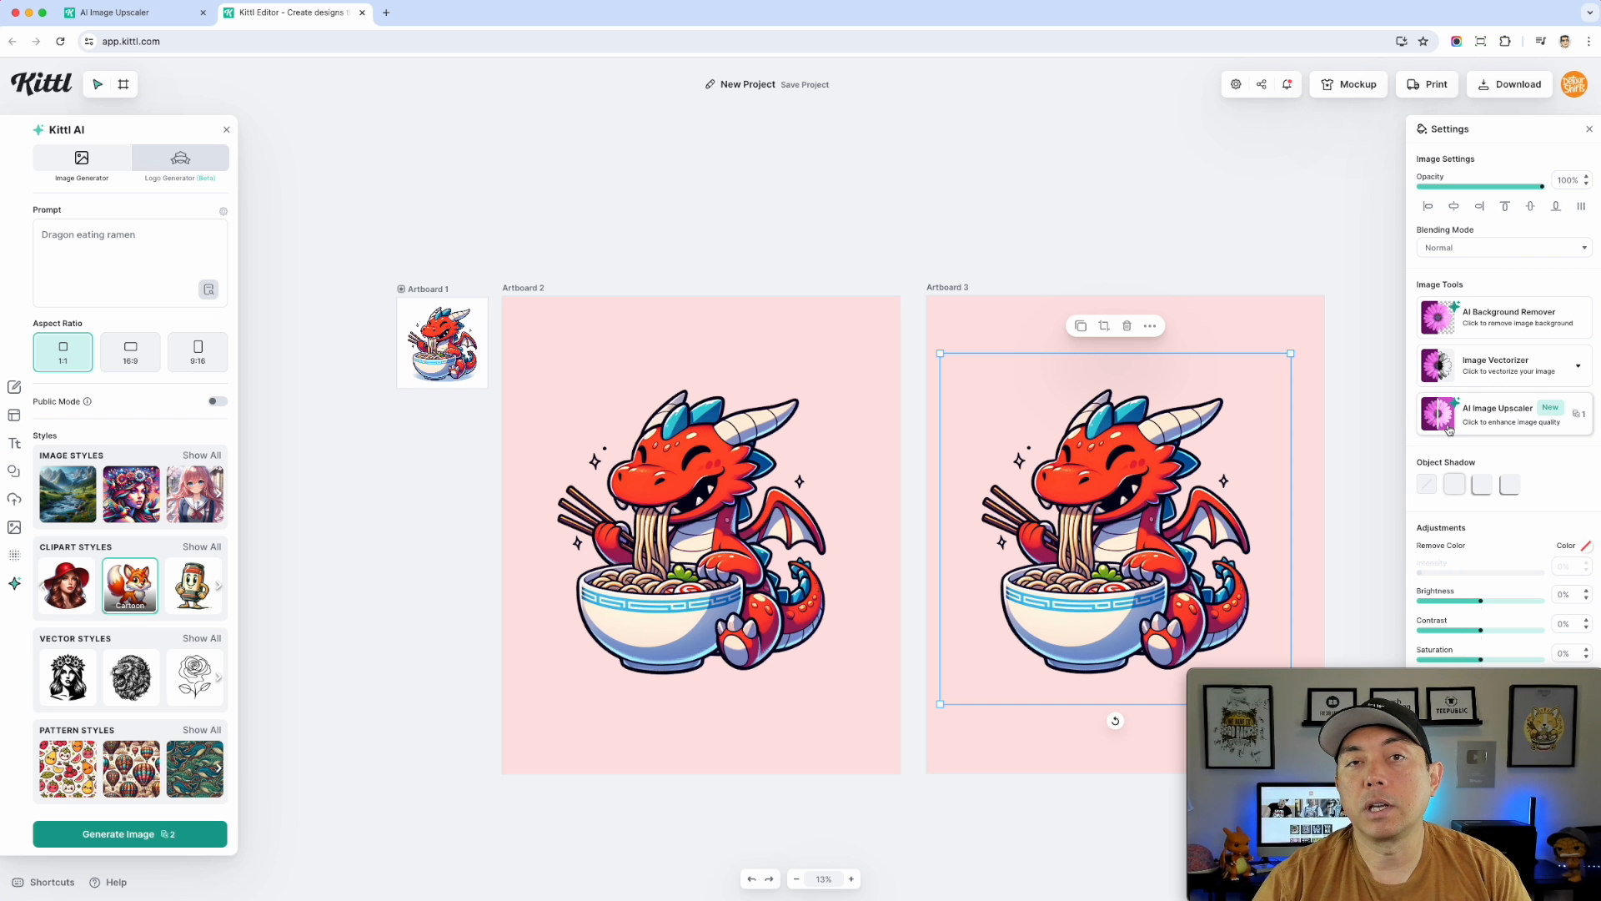
left_click(1452, 424)
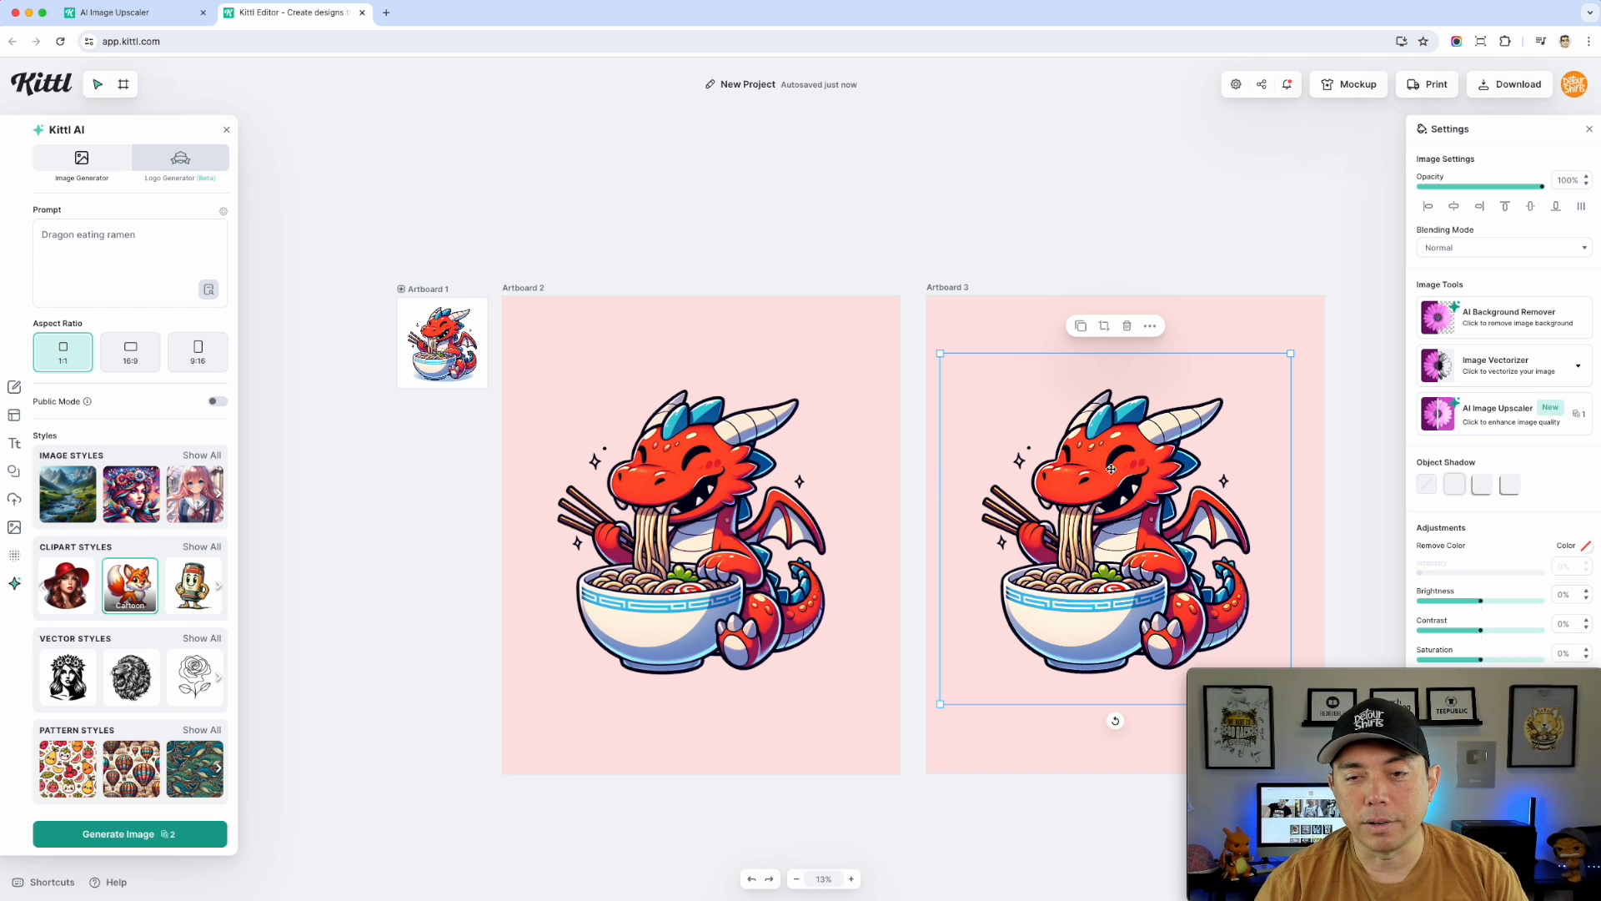
left_click(718, 478)
left_click(1101, 479)
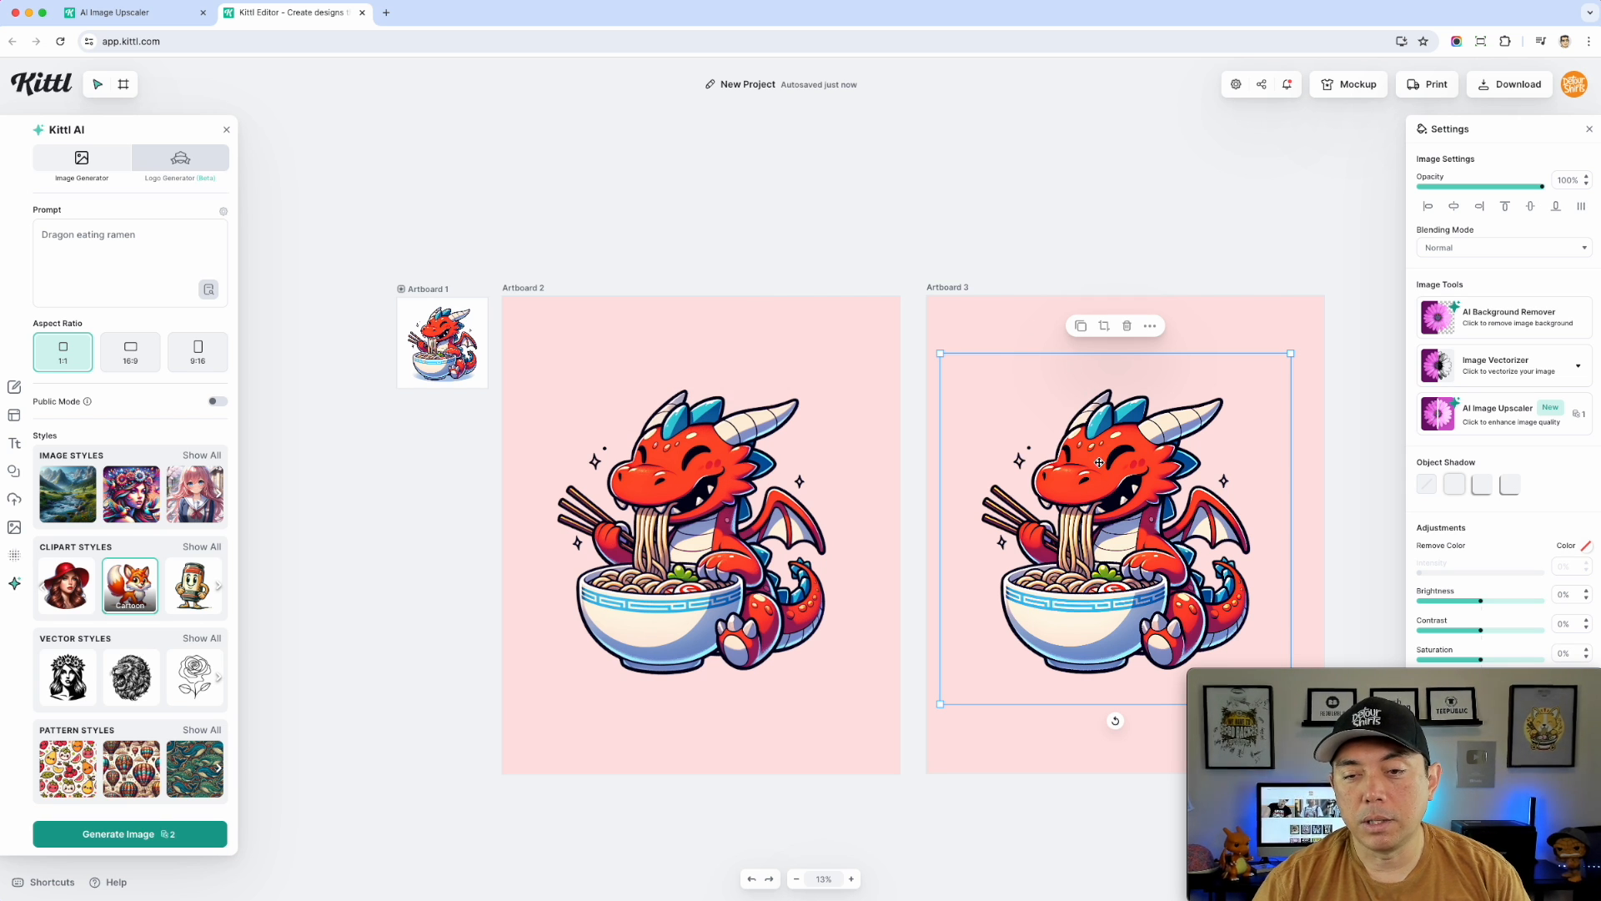
- Move the upscaled dragon onto Artboard 2, partly overlapping the original, and compare both versions' faces, outlines, chopsticks and noodles up close
left_click_drag(1118, 458, 805, 487)
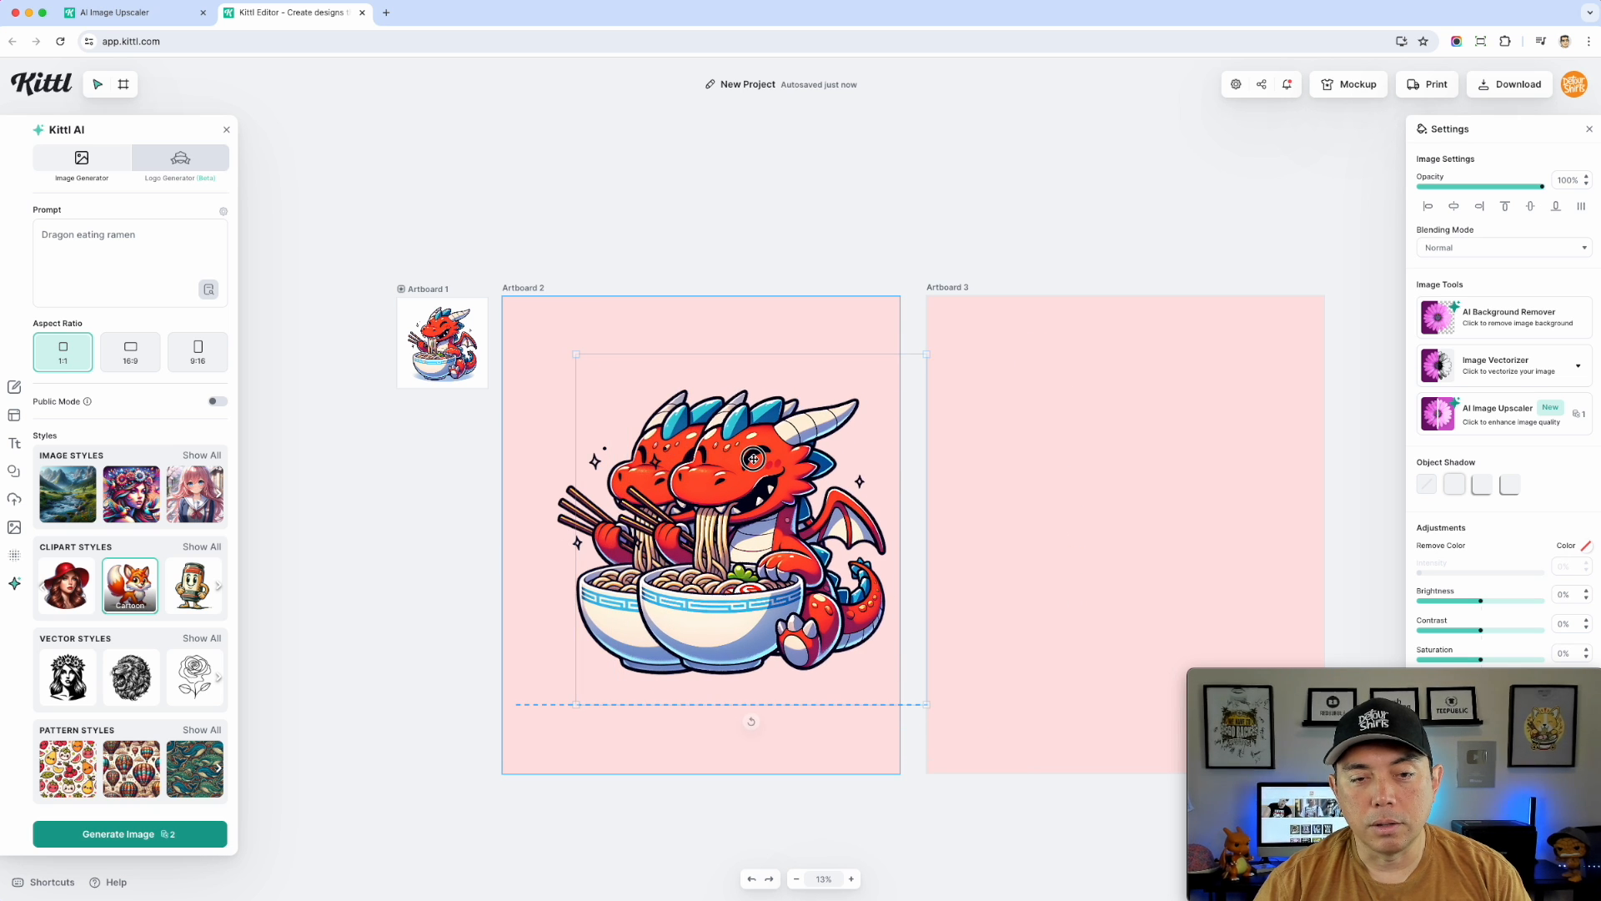
scroll(697, 432, "up", 3)
scroll(698, 432, "up", 5)
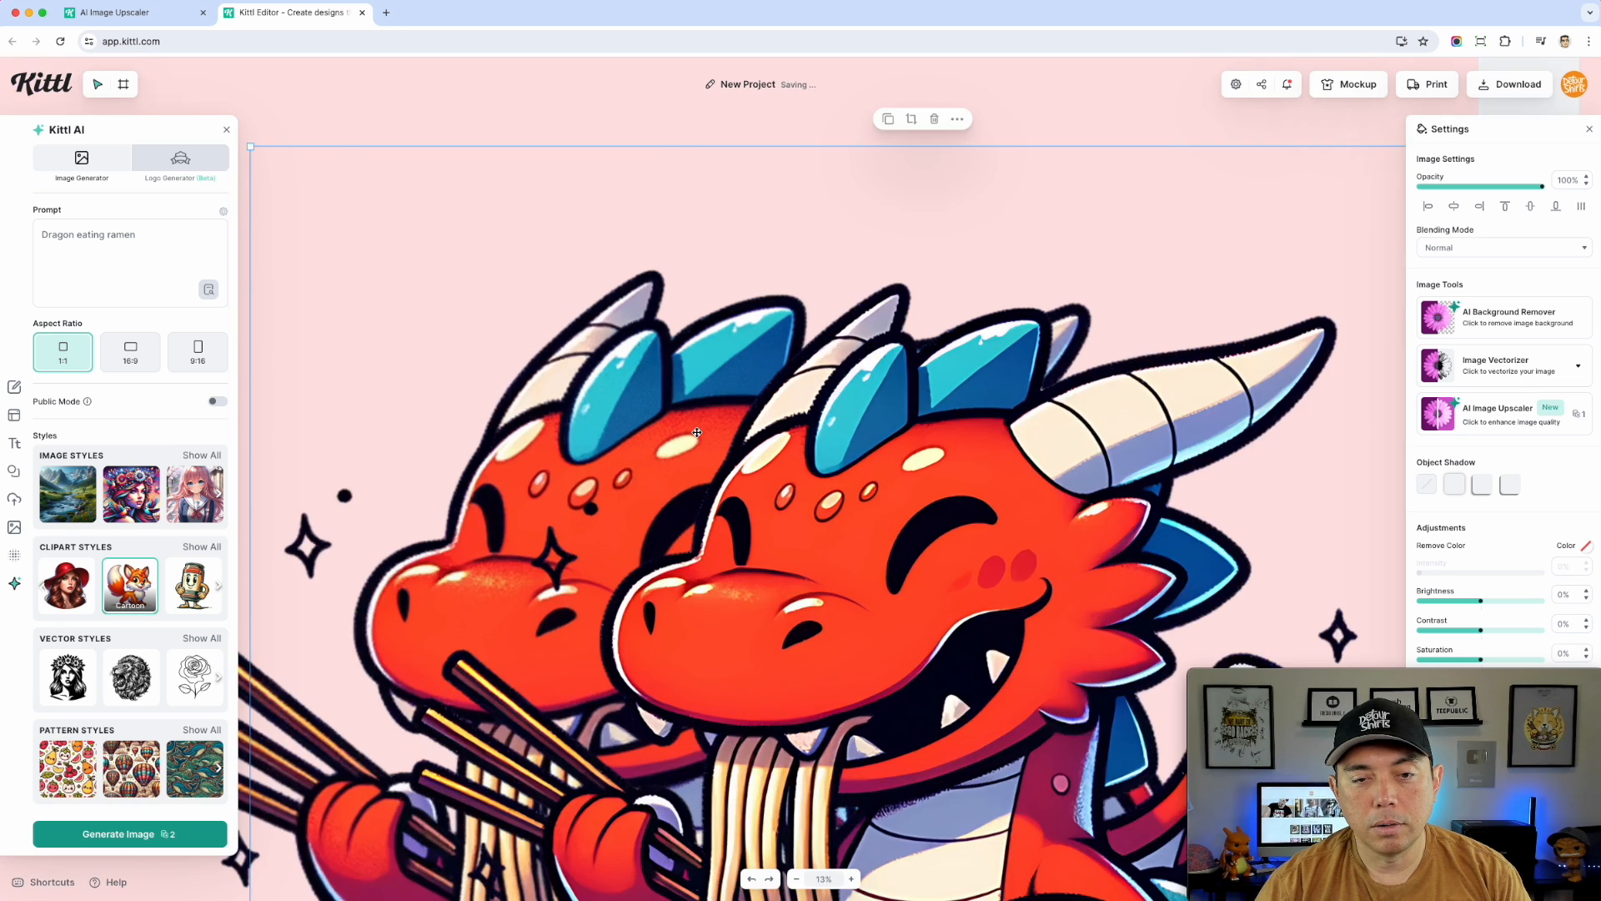
scroll(1025, 502, "down", 3)
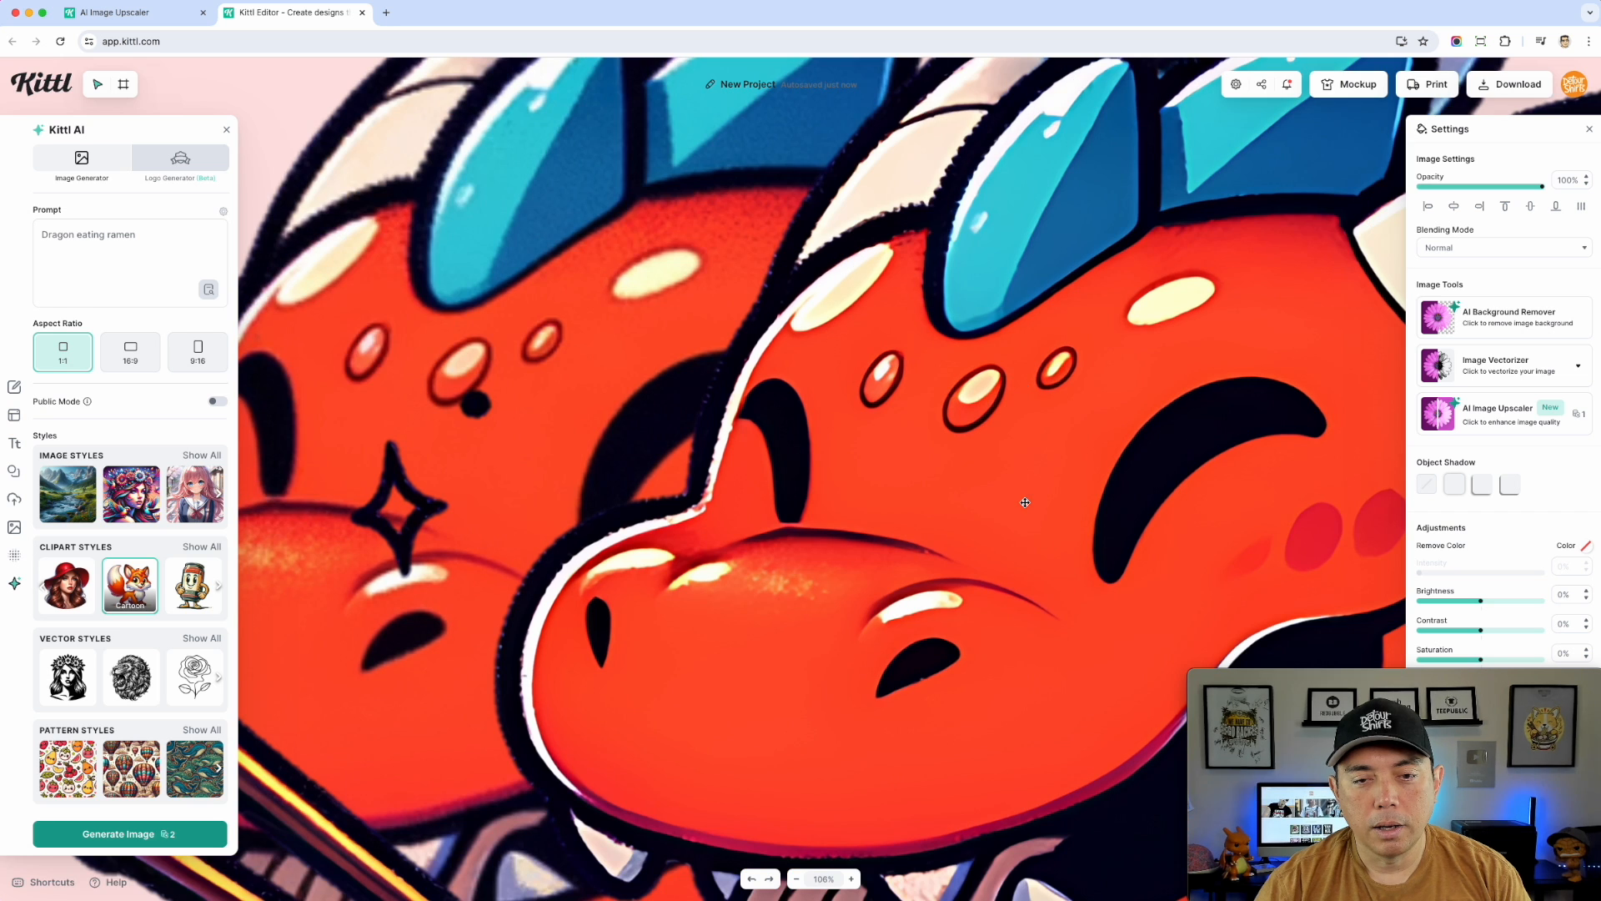
left_click_drag(913, 478, 965, 454)
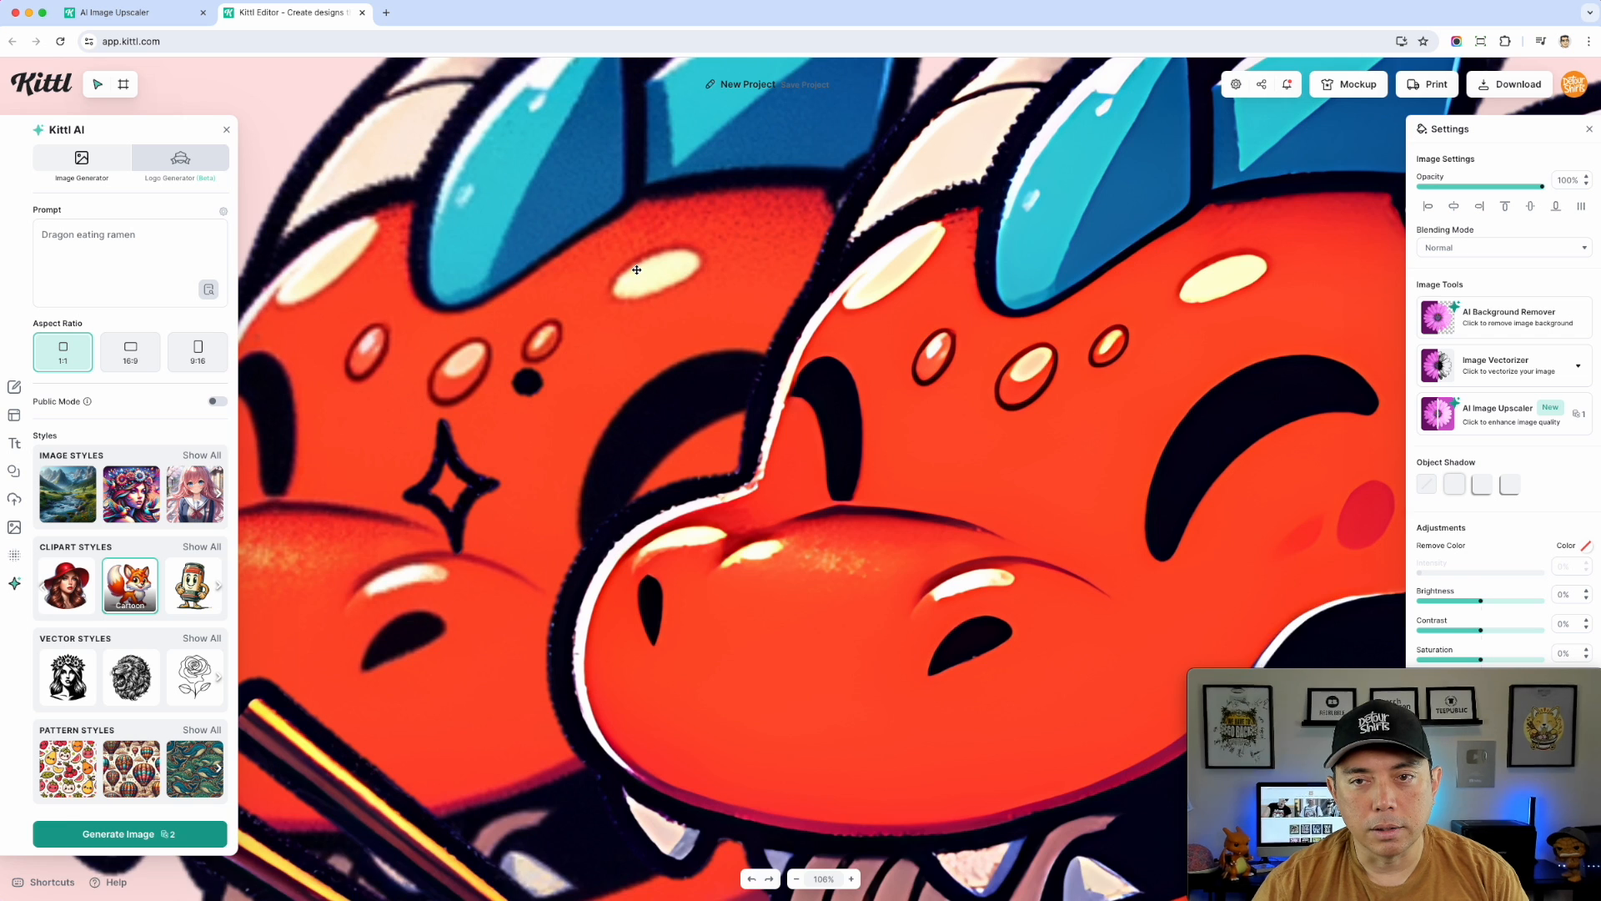
scroll(600, 167, "up", 2)
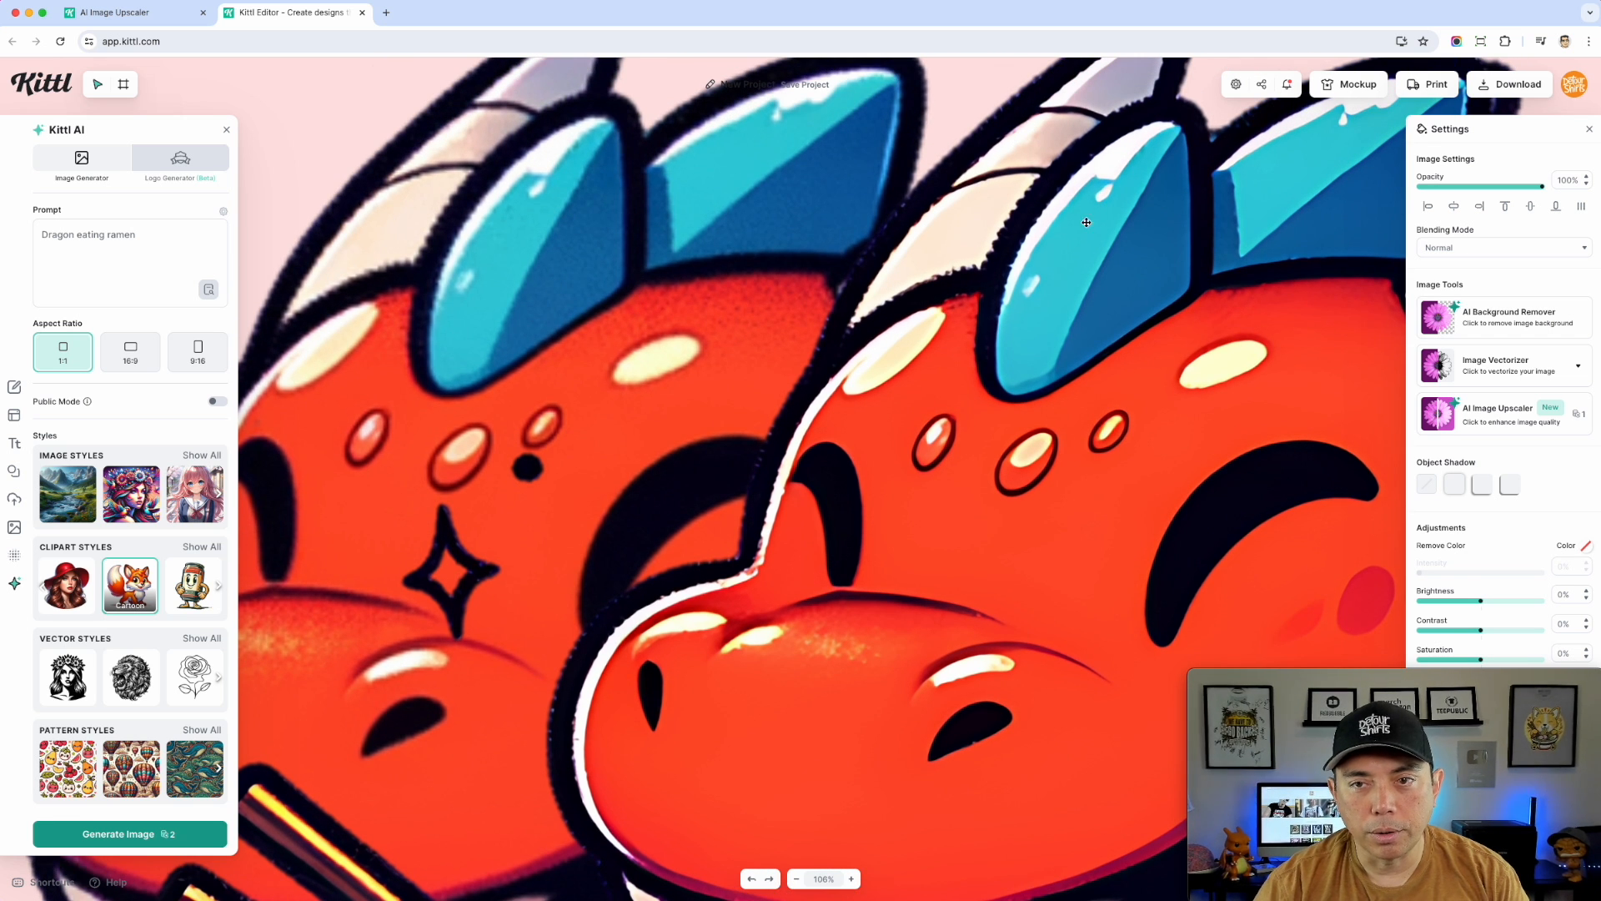
scroll(1030, 467, "down", 10)
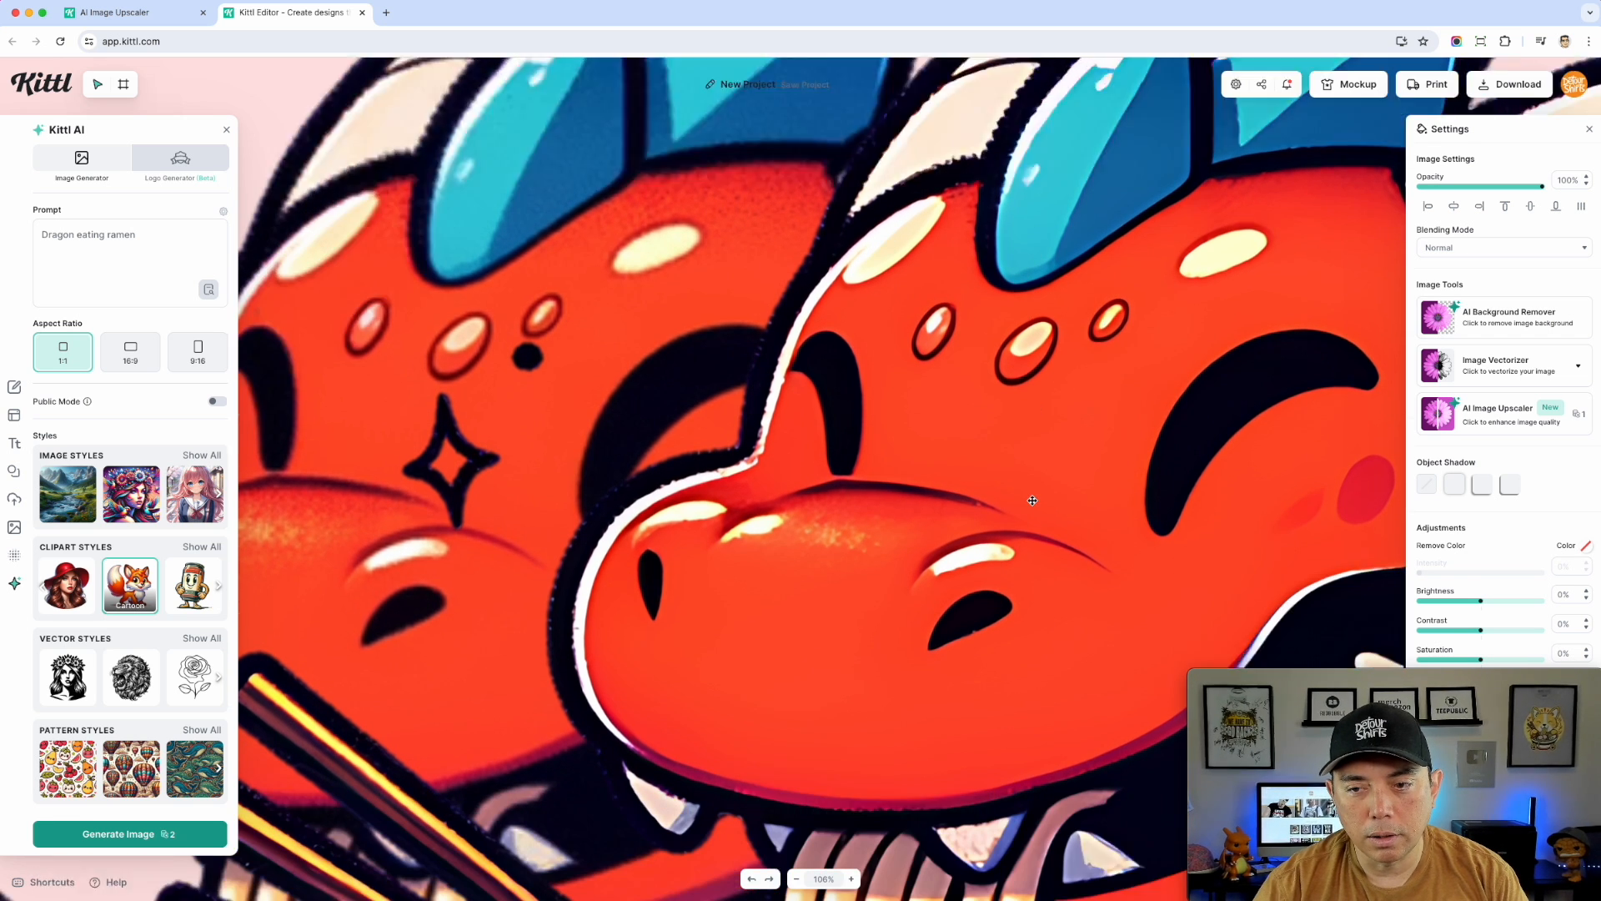
scroll(1033, 500, "down", 2)
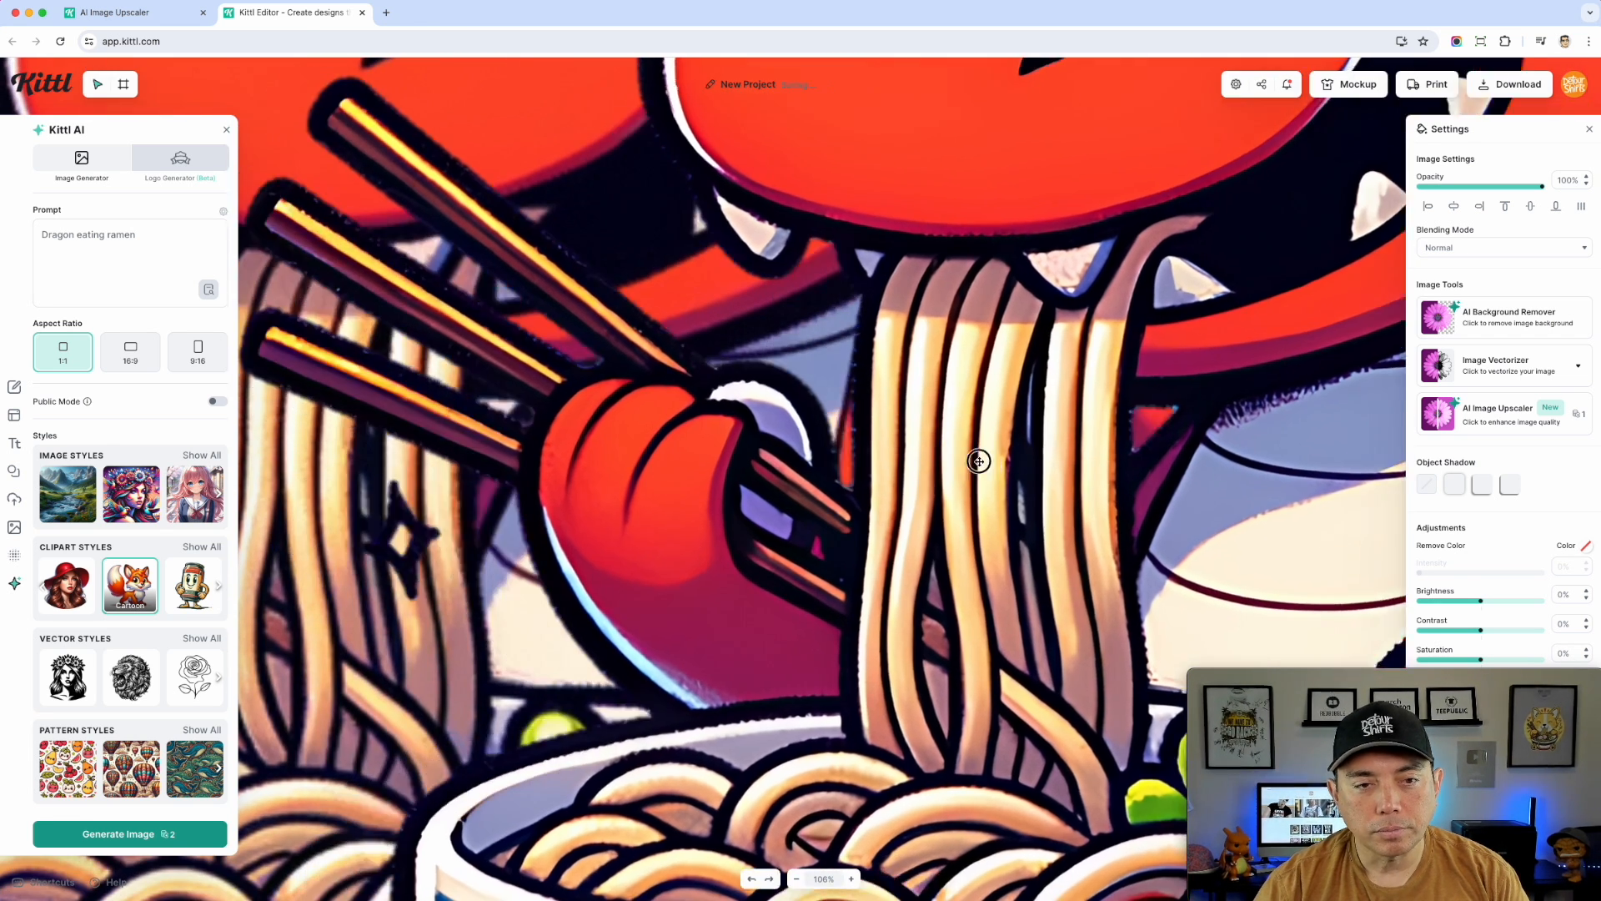
- Compare the bowls, noodles and horns of the overlapping original and upscaled dragons up close, shifting the upscaled one as needed
scroll(972, 458, "left", 4)
scroll(995, 385, "down", 5)
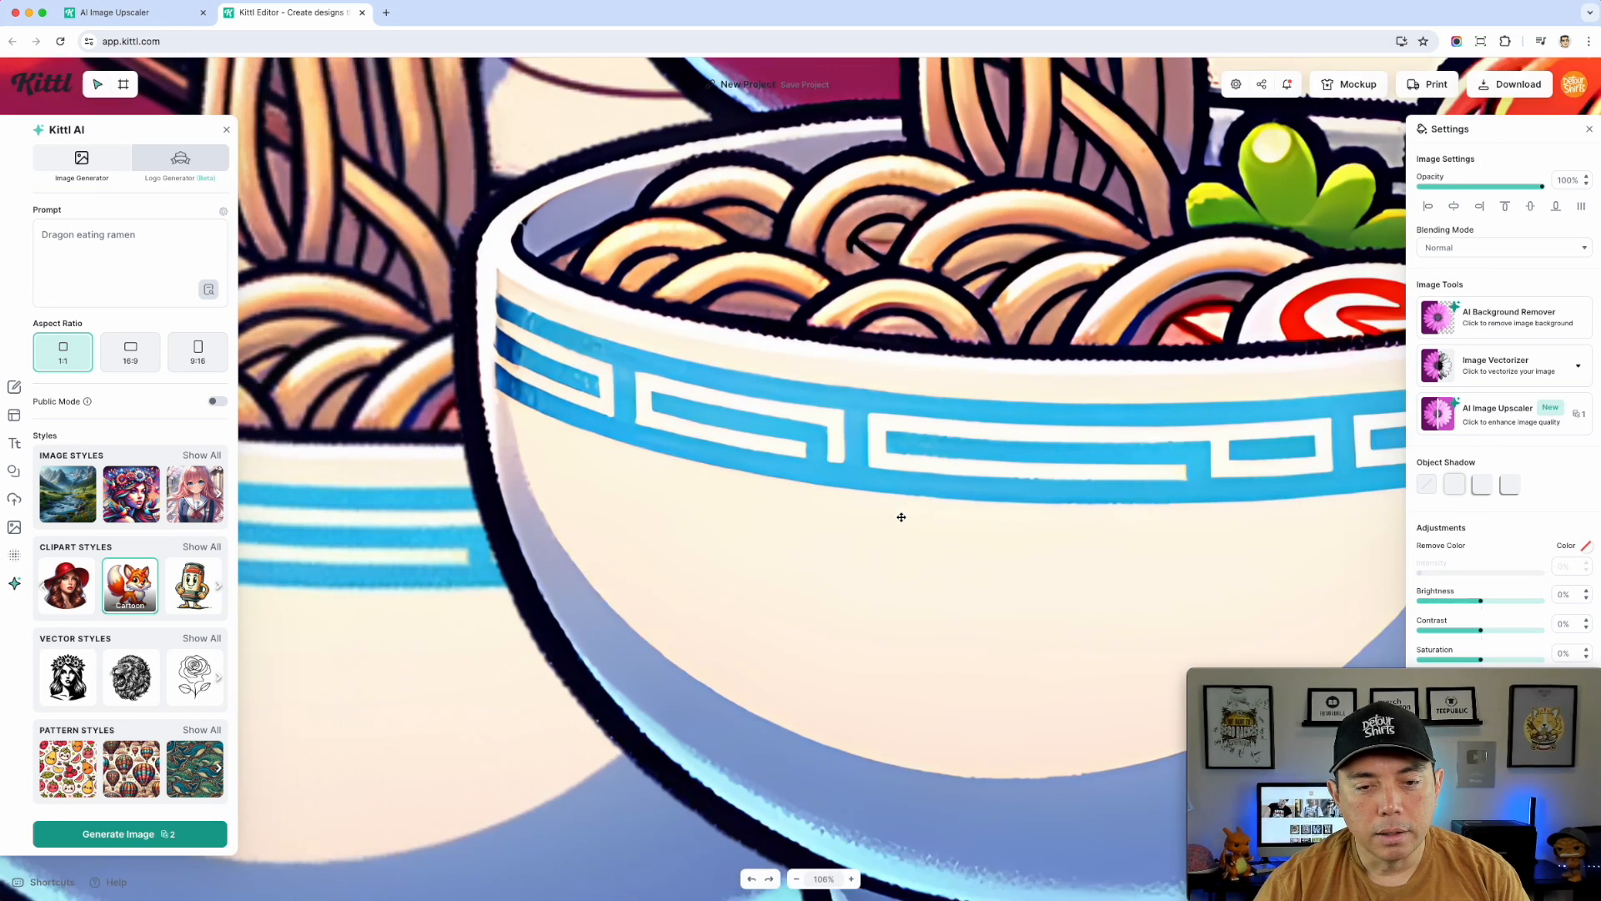
left_click_drag(706, 416, 733, 522)
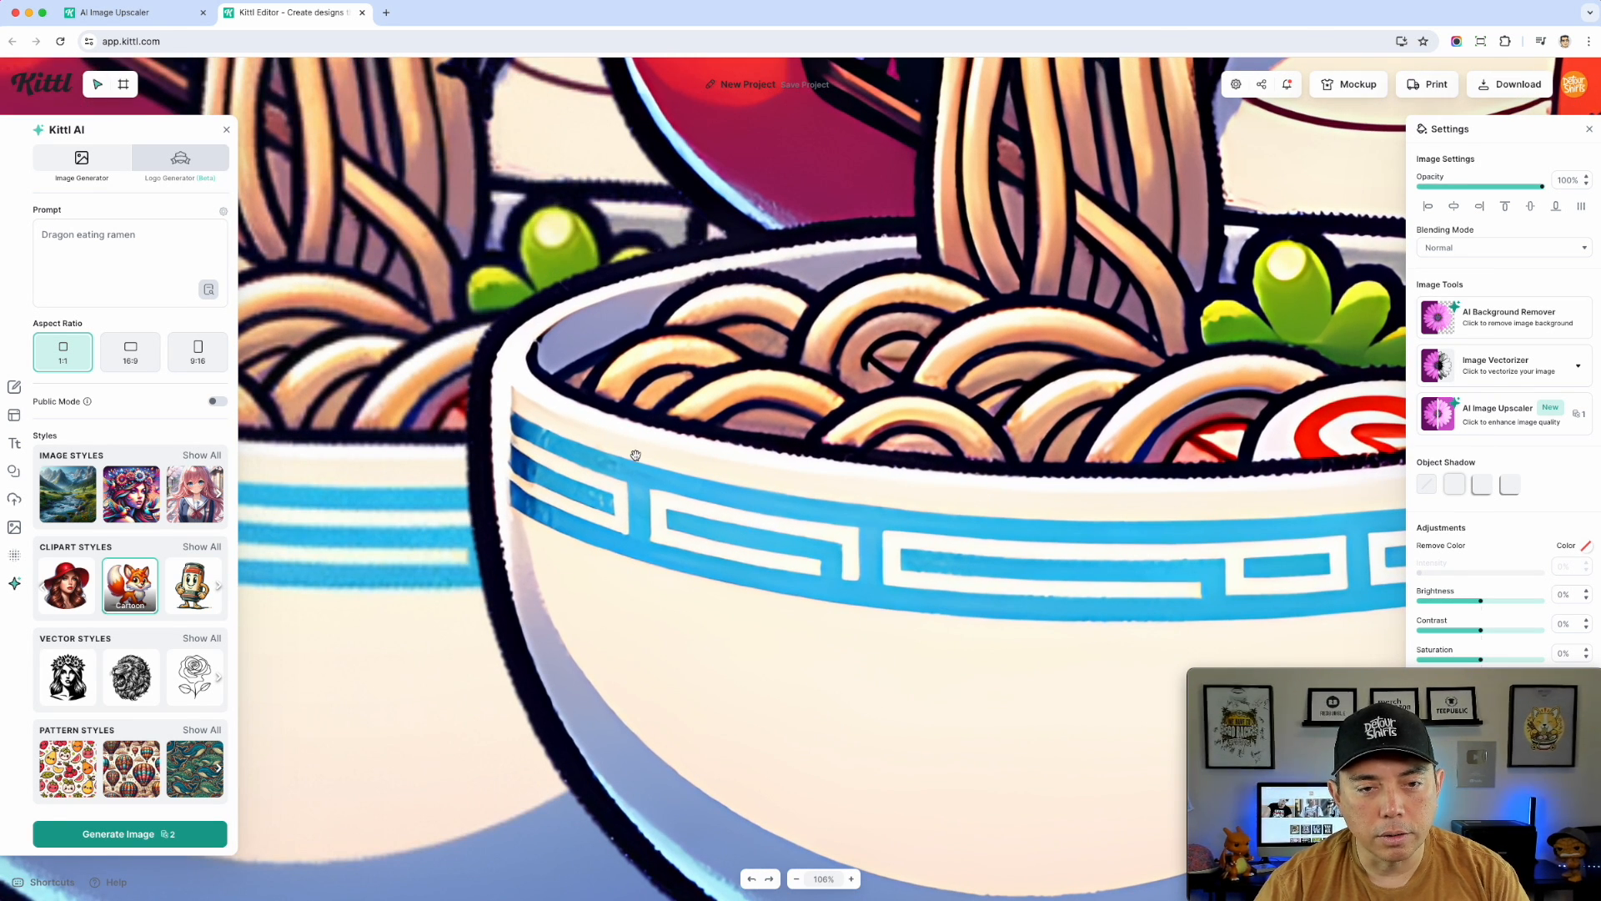
scroll(635, 455, "down", 10)
scroll(1022, 322, "up", 15)
scroll(879, 589, "up", 15)
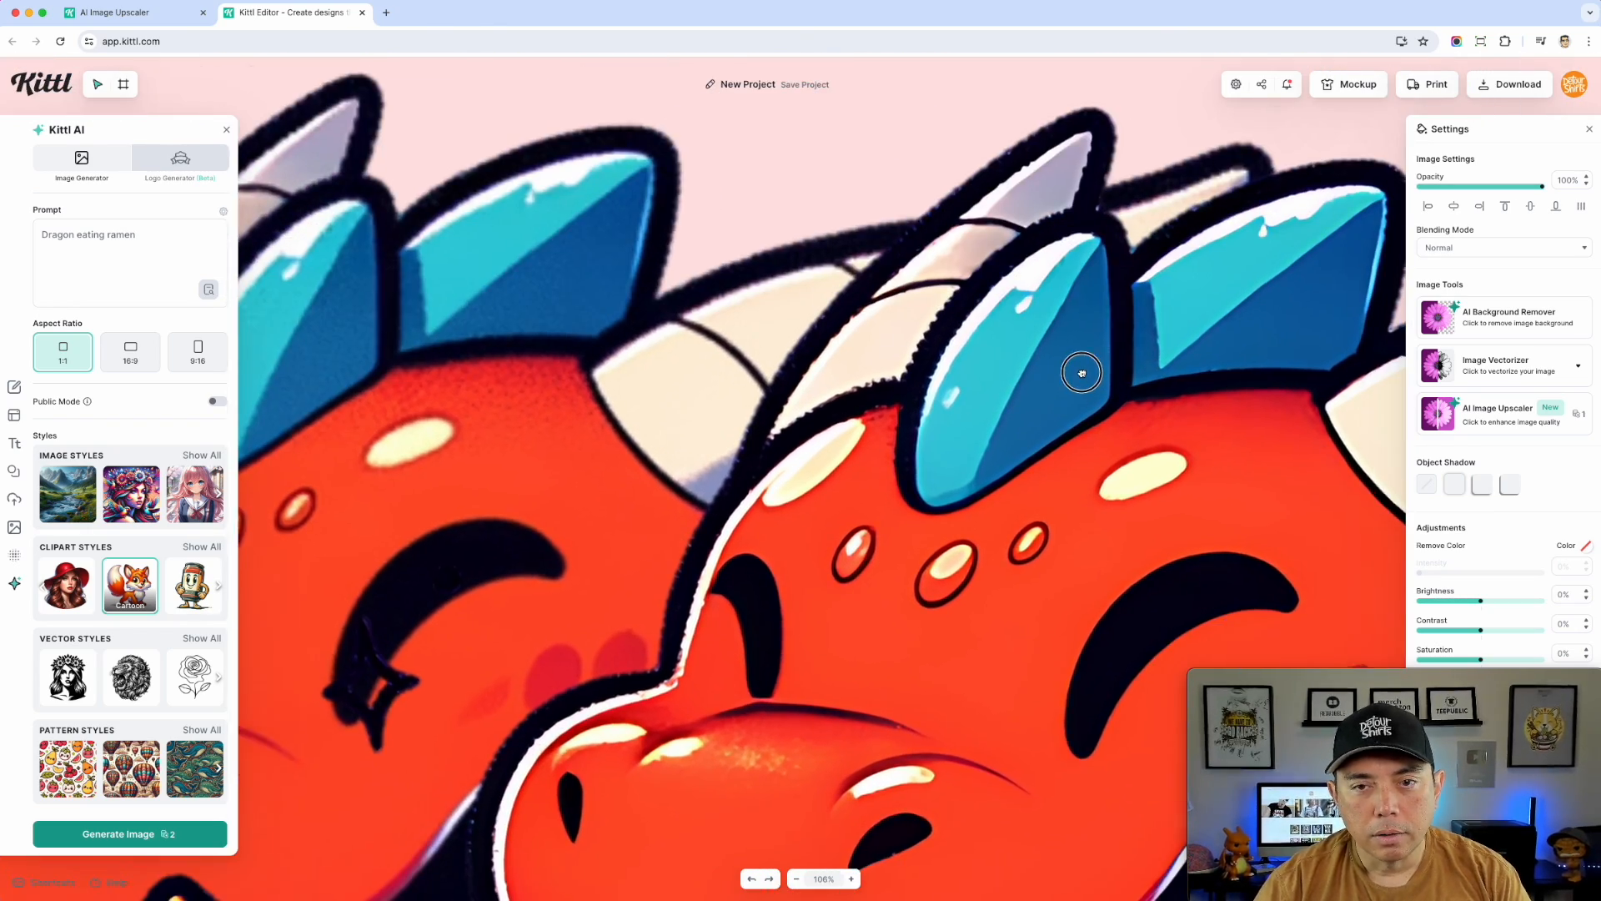
left_click_drag(1081, 377, 1101, 299)
scroll(837, 445, "down", 10)
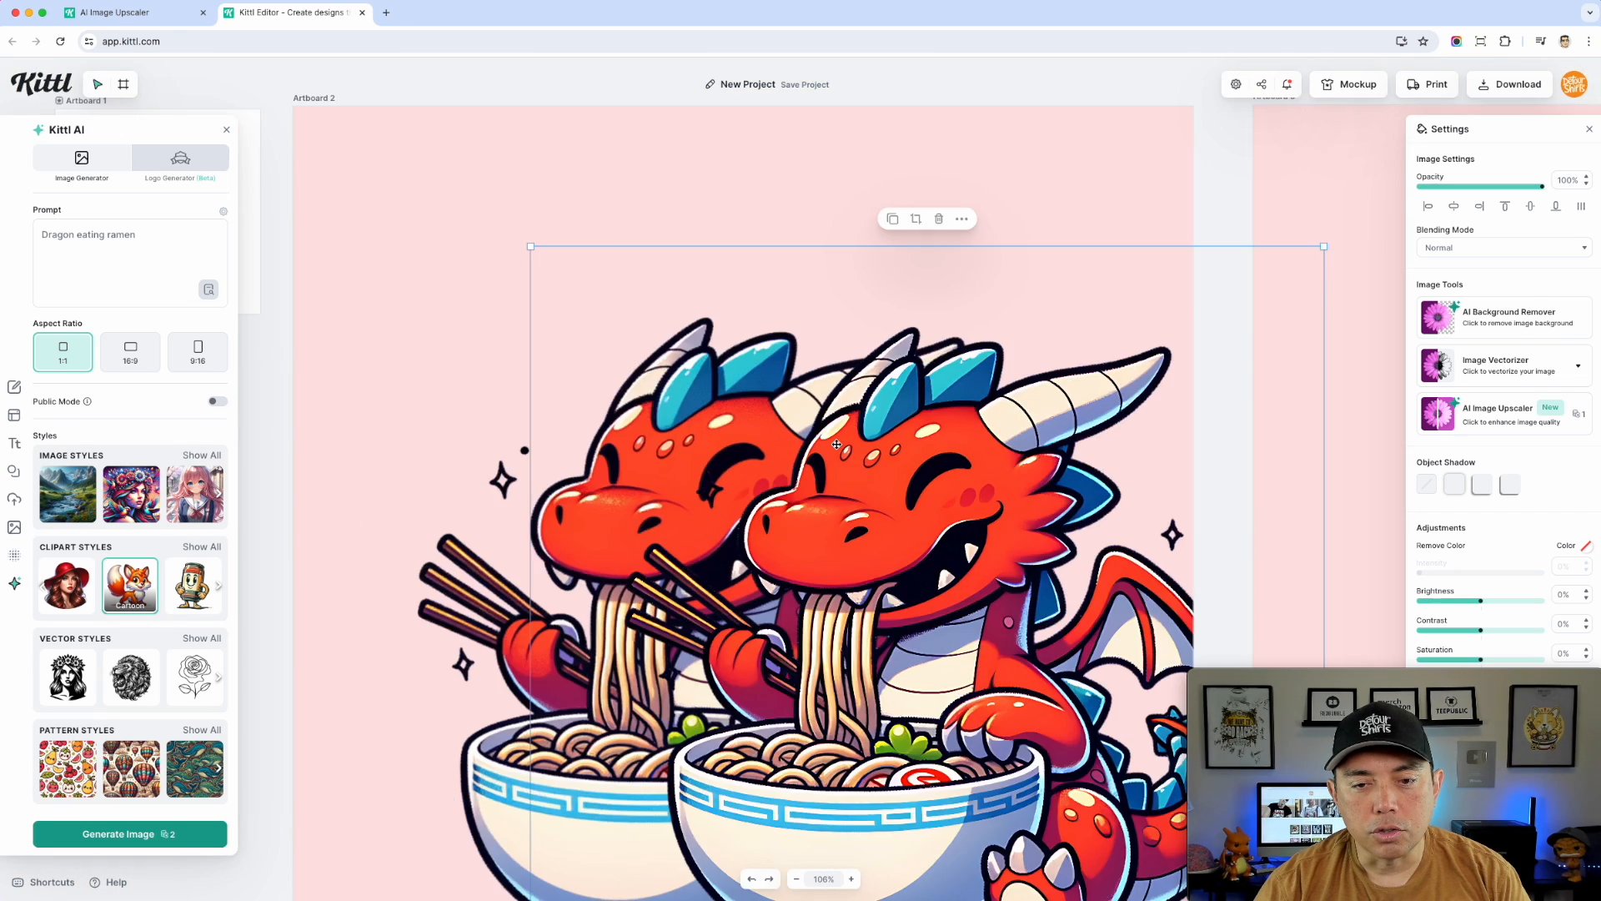
scroll(836, 445, "down", 10)
scroll(836, 444, "up", 6)
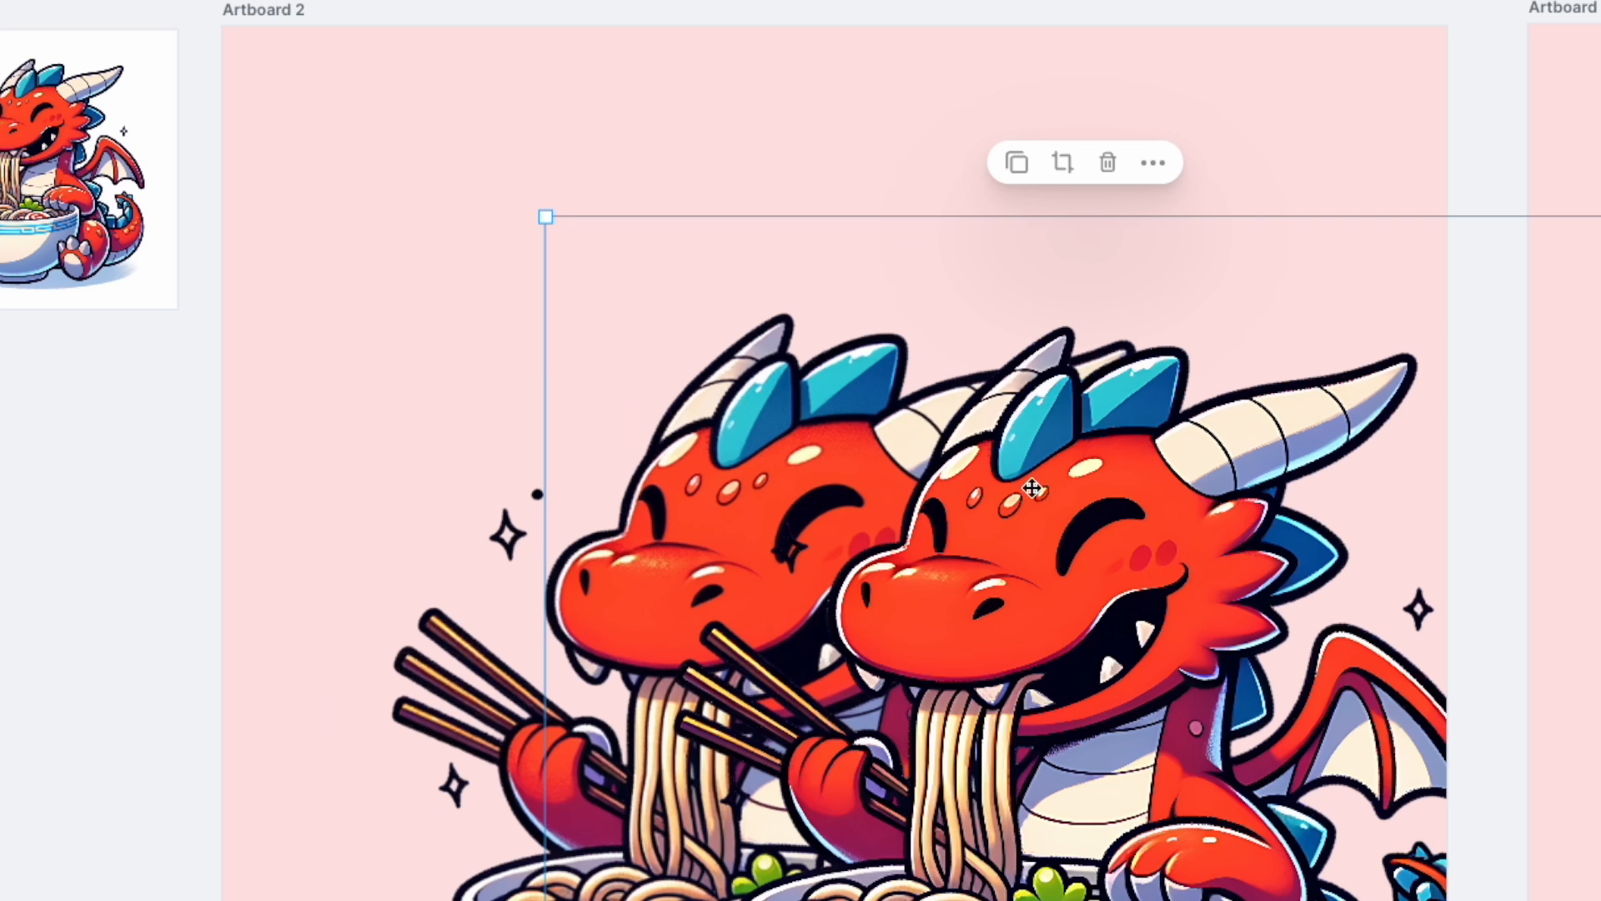
- Reposition the upscaled dragon on Artboard 2 so that it partly overlaps the original
left_click_drag(1099, 446, 967, 386)
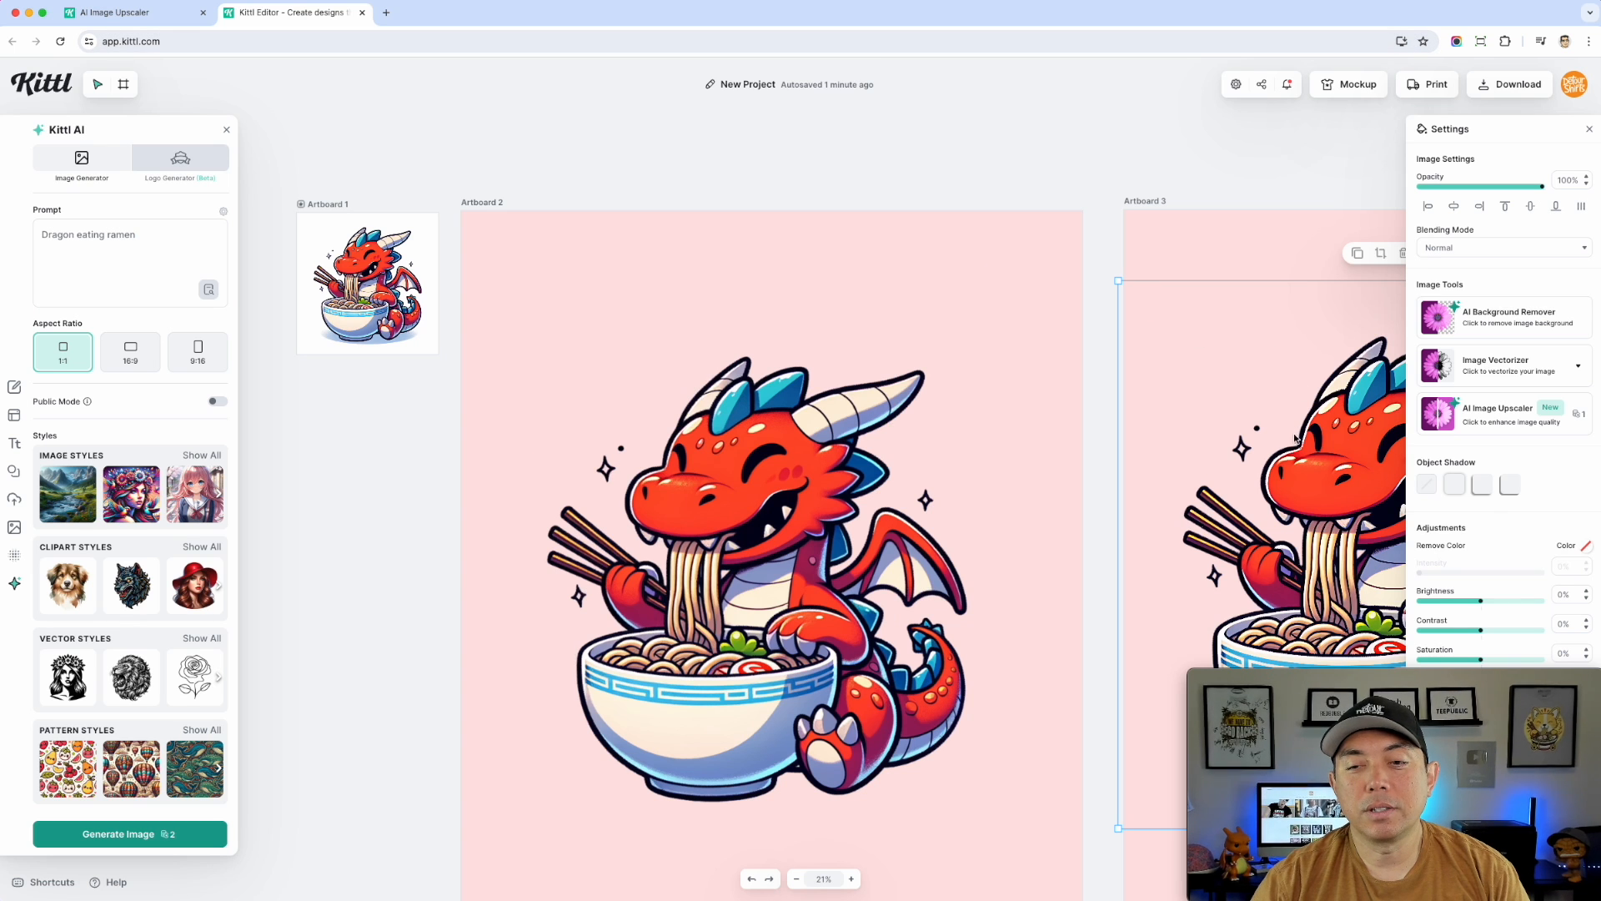
left_click_drag(1295, 439, 811, 451)
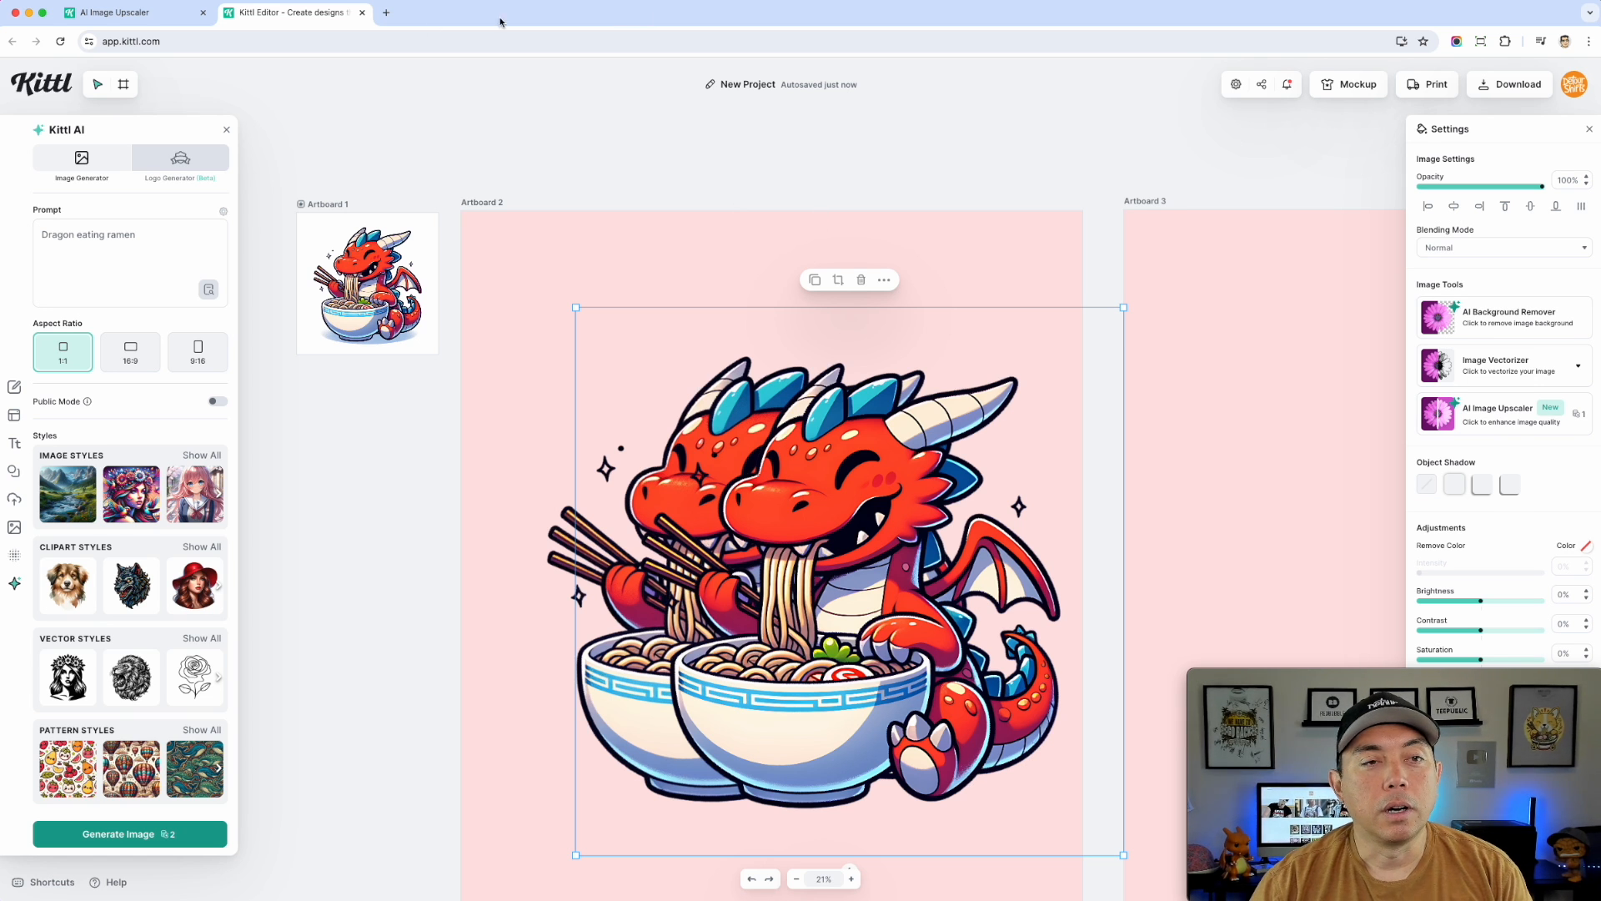
- Open the Sticker Whiz GPT in a new browser tab and request "A cartoon dragon eating ramen"
left_click(388, 13)
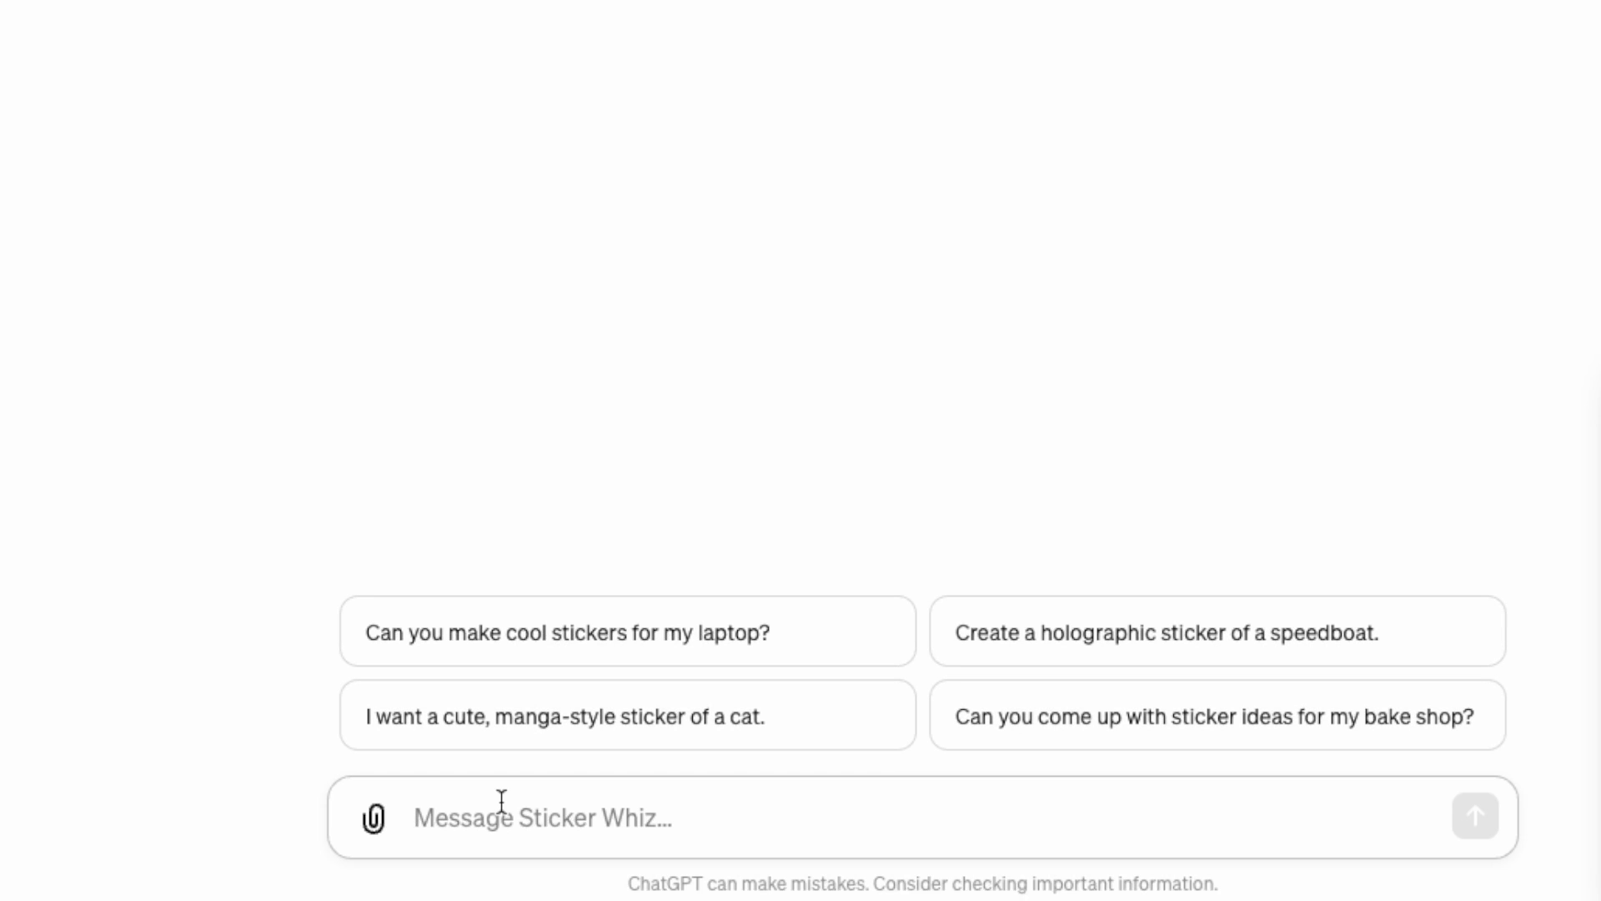
type("Dar")
key("BackSpace")
key("BackSpace")
type("r")
key("BackSpace")
key("BackSpace")
type("A cartoon dragon eating ramen")
key("Return")
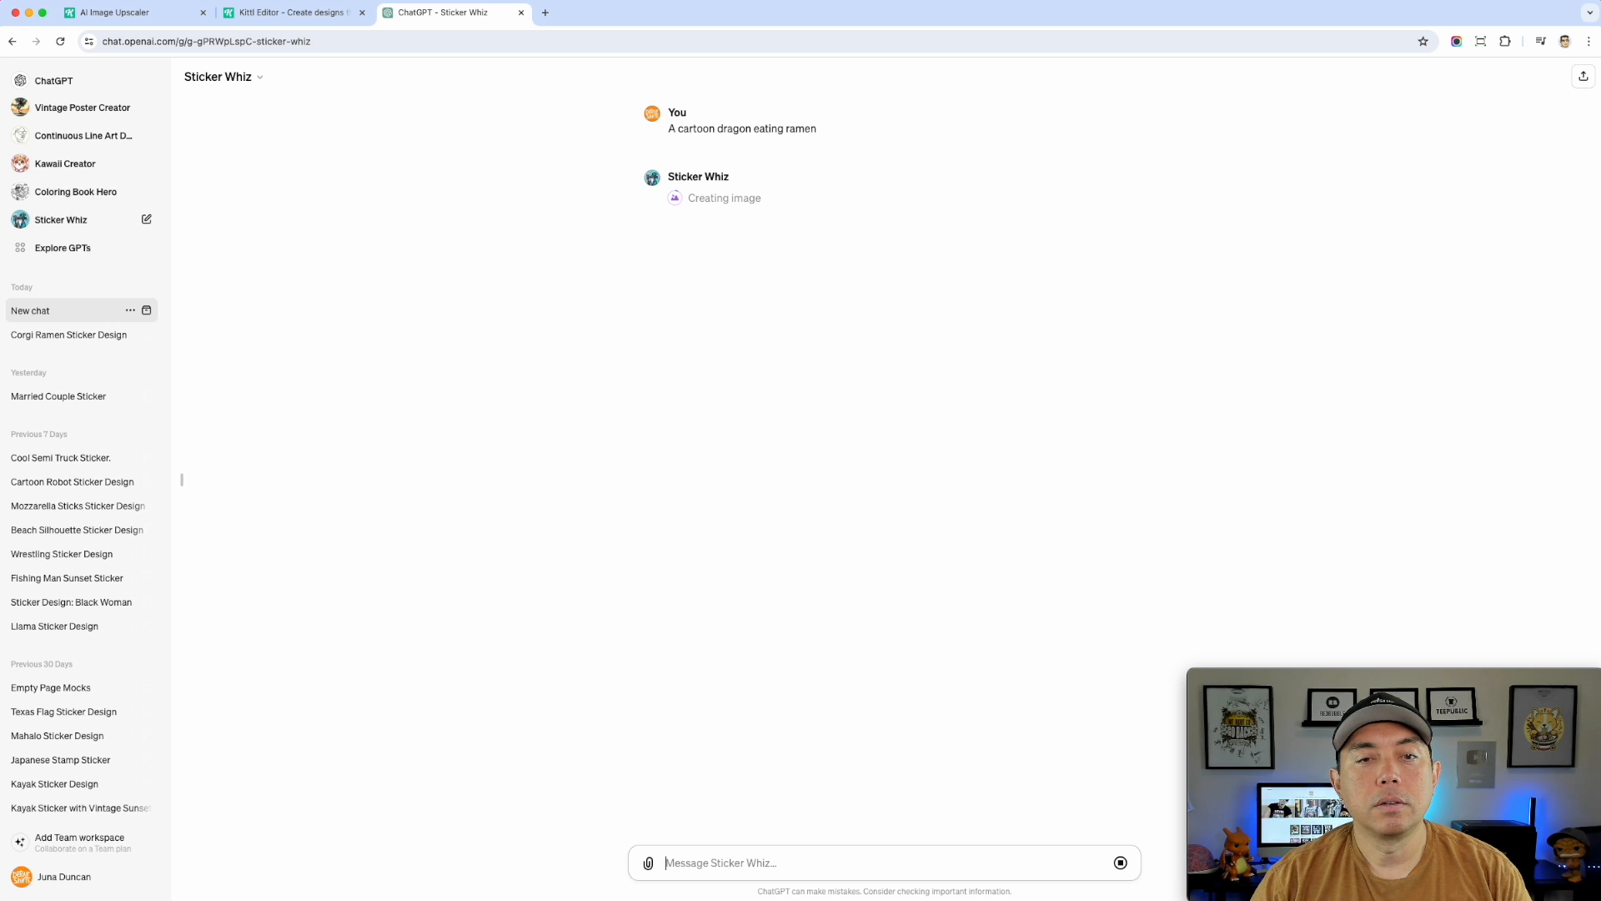
- View the generated green dragon at full size, download it, and check the file's information in Downloads
left_click(826, 310)
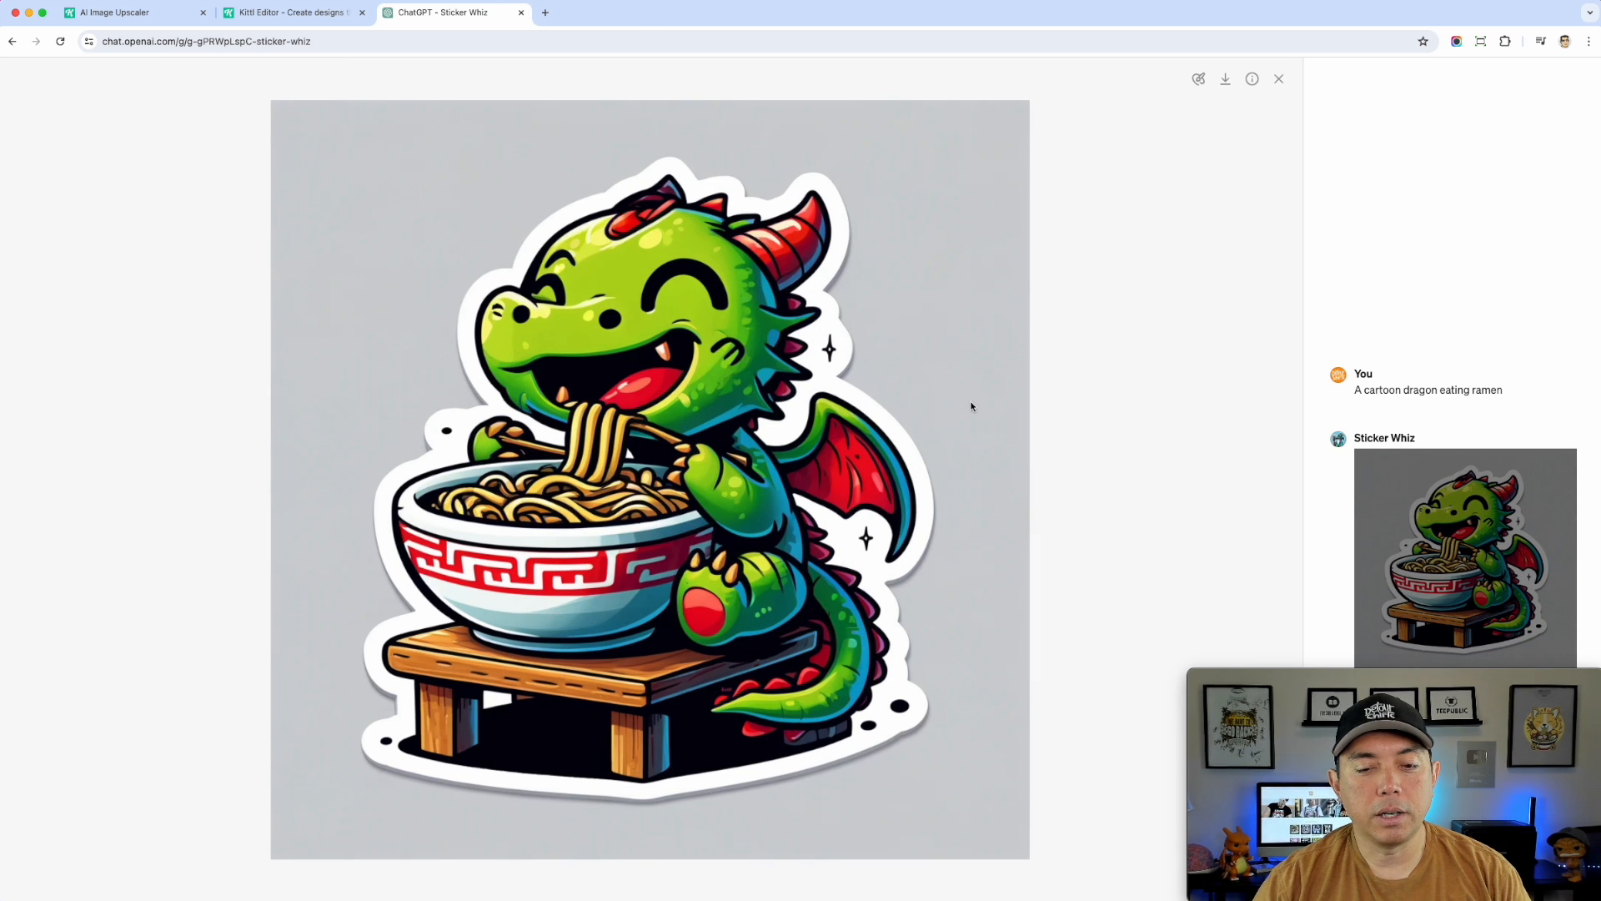
left_click(1225, 80)
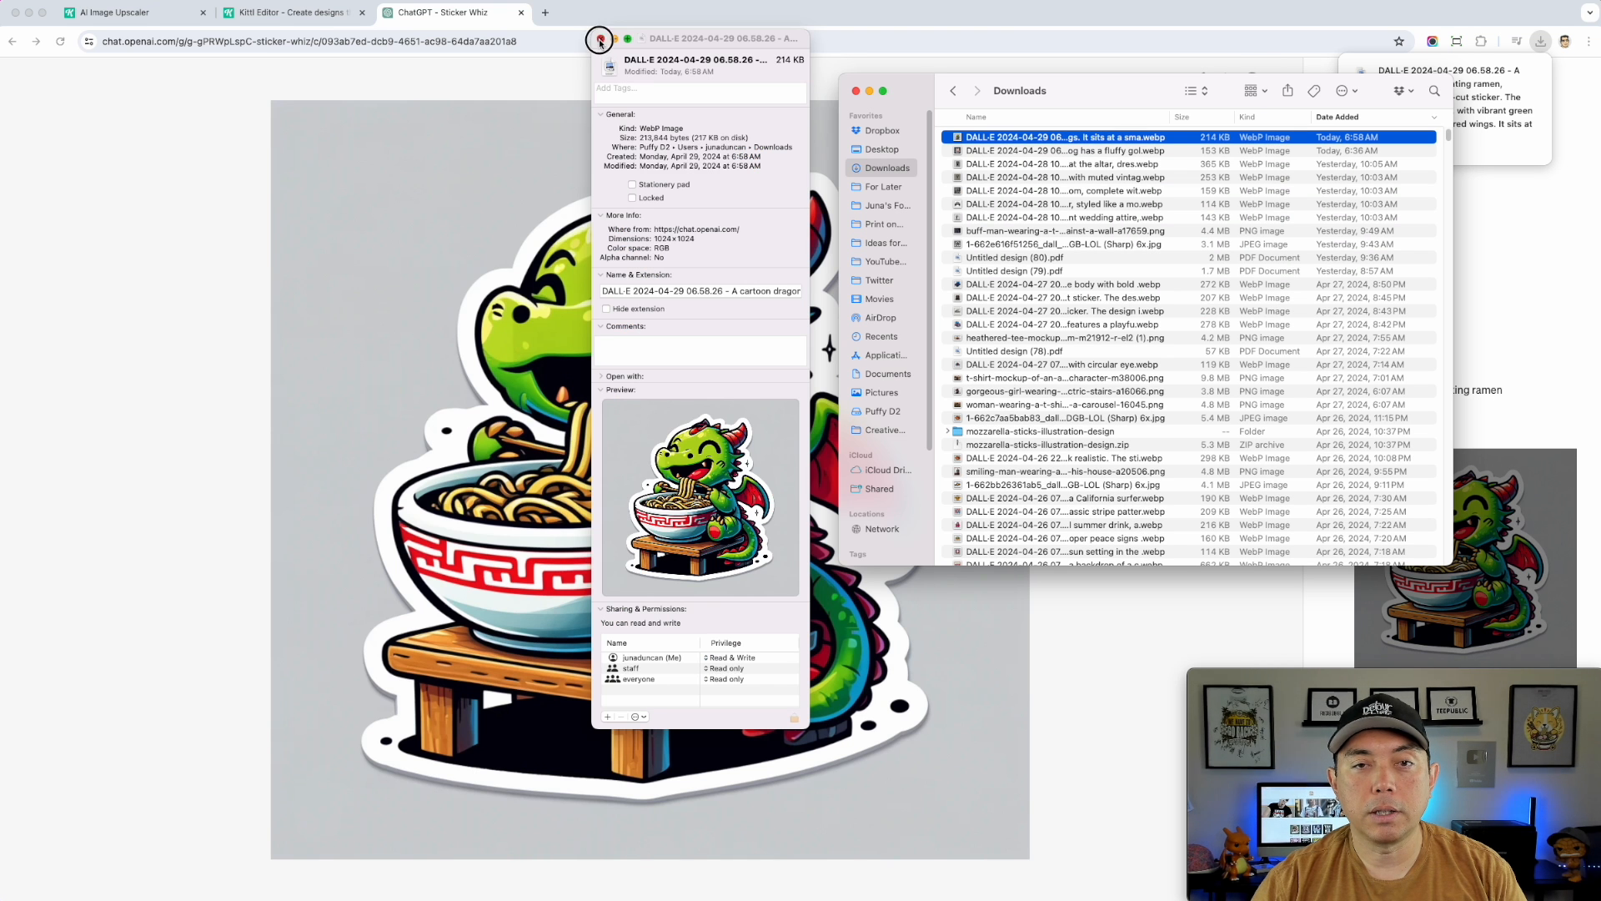
left_click(117, 106)
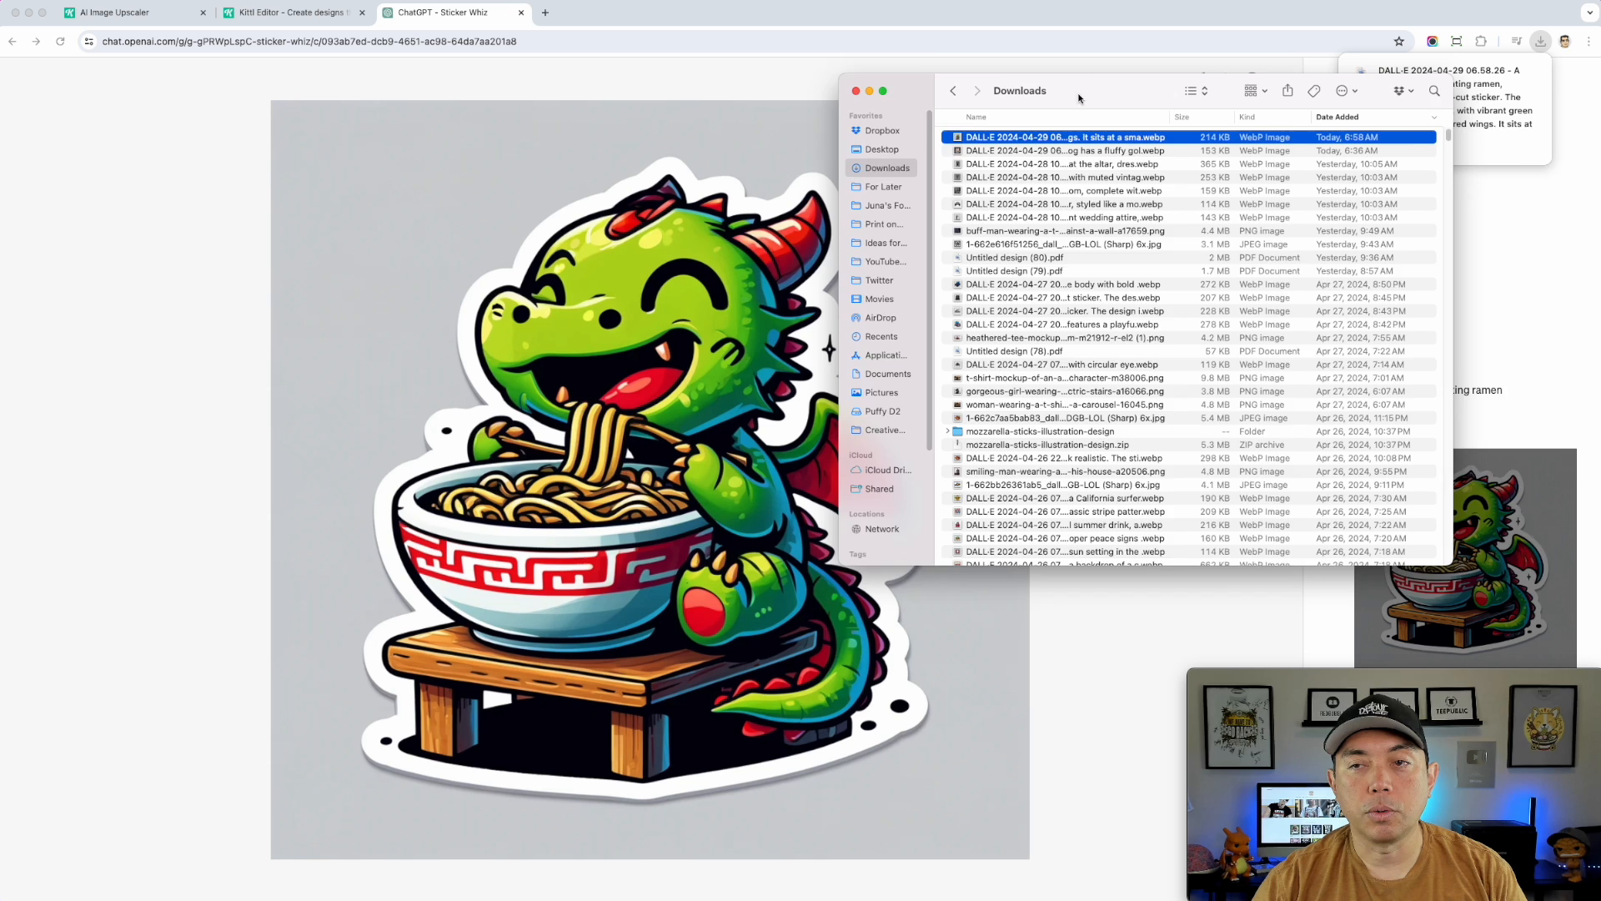
- Switch back to the Kittl project and upload the downloaded green dragon WebP image
left_click_drag(1079, 99, 1600, 100)
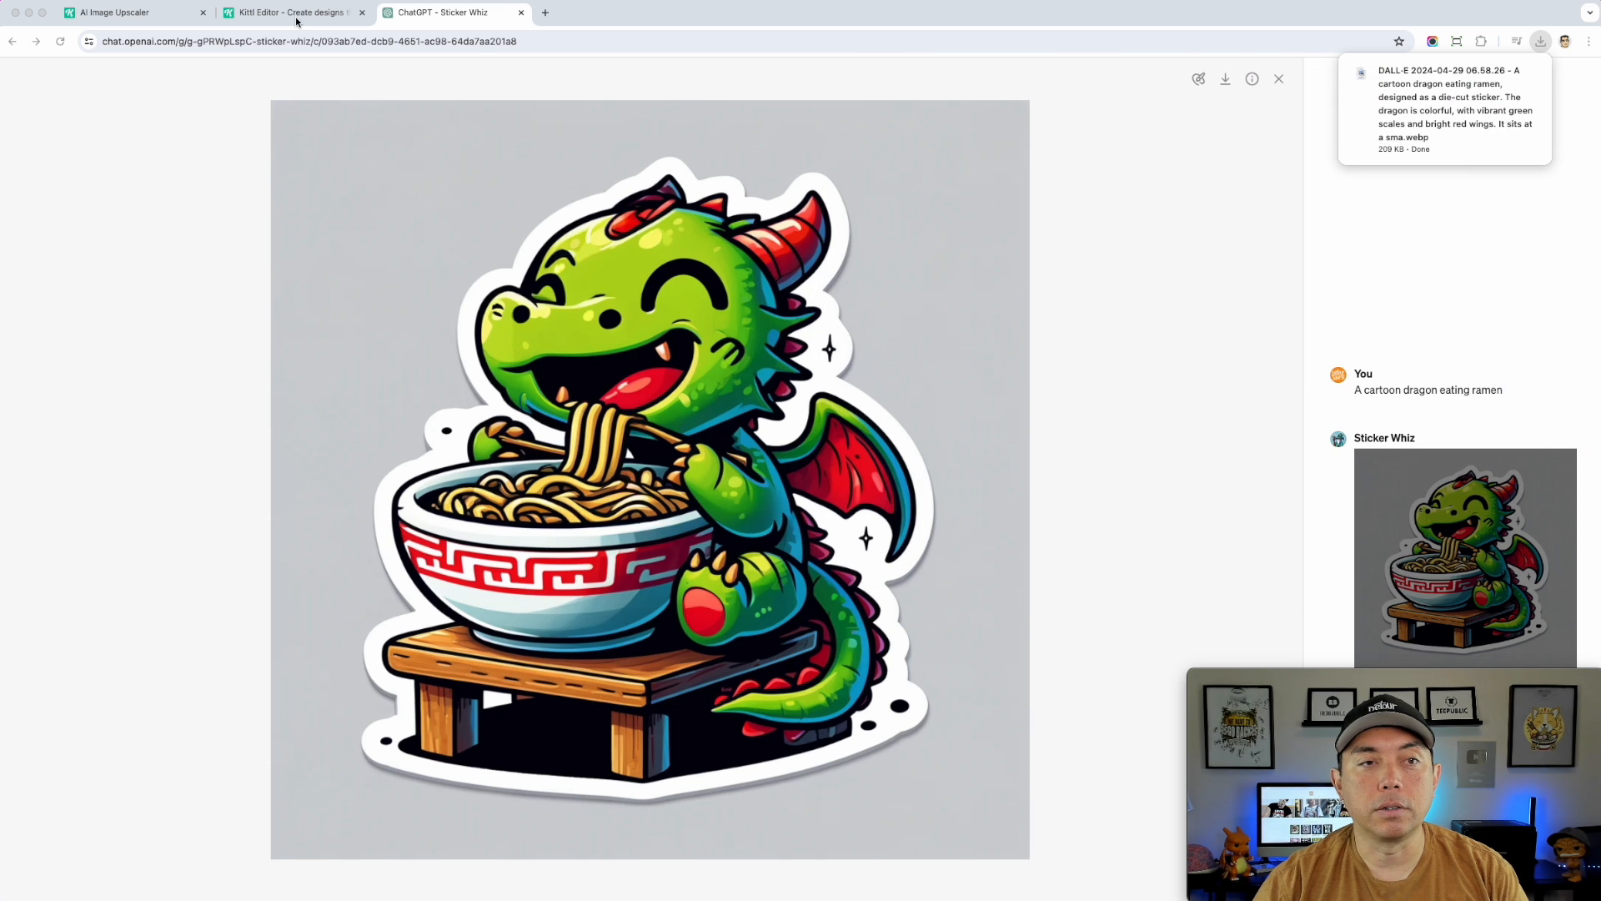
left_click(296, 14)
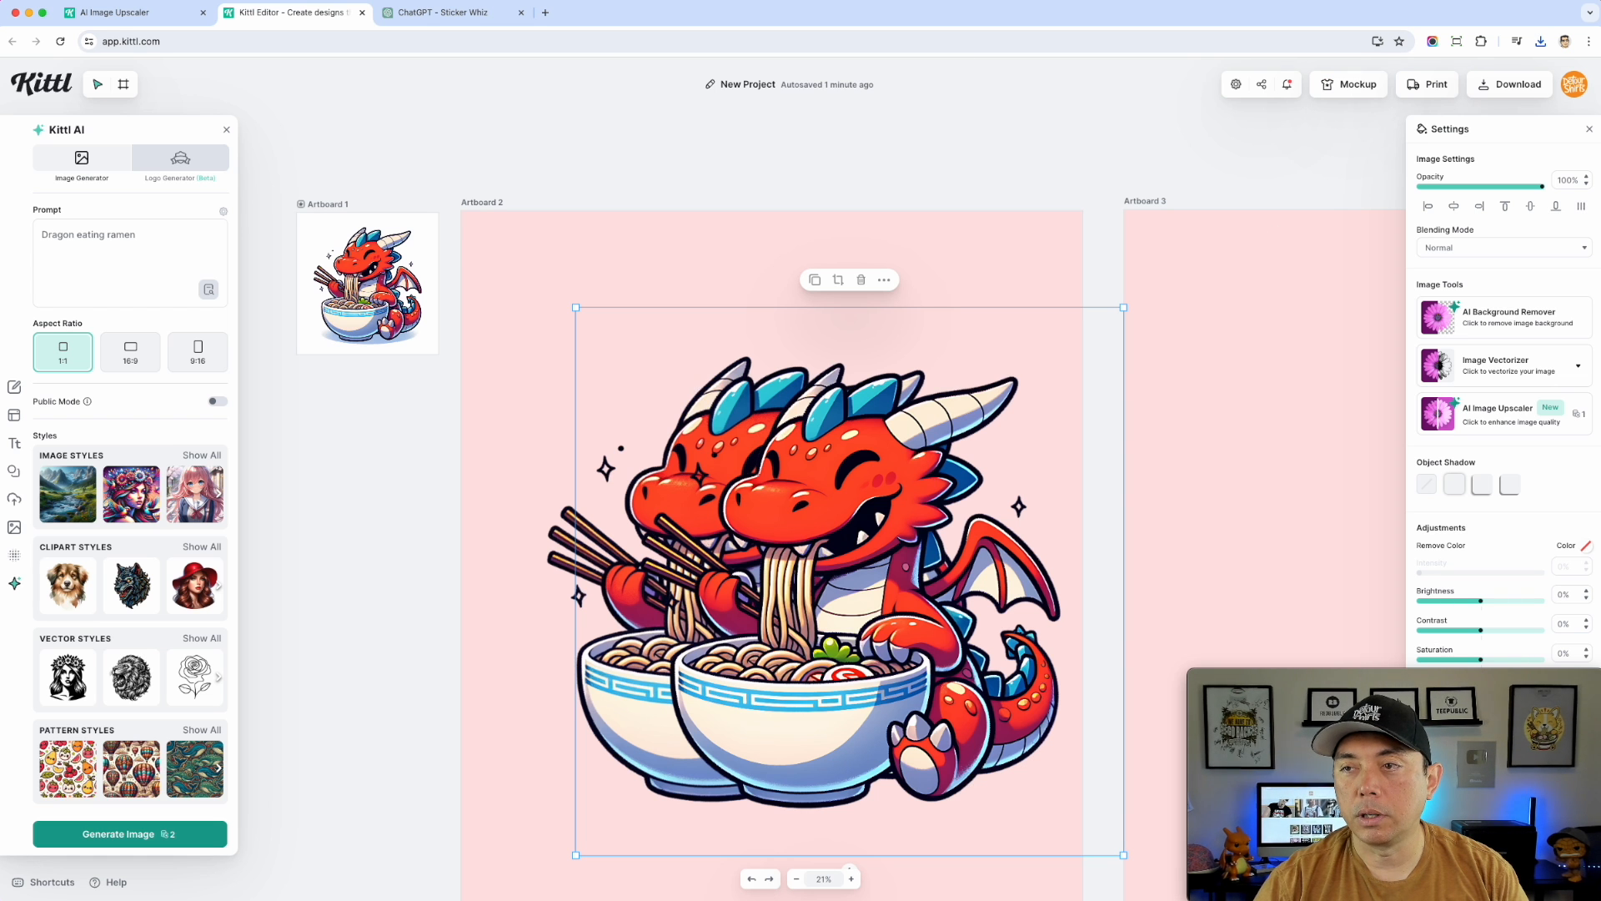
left_click_drag(1600, 317, 1209, 308)
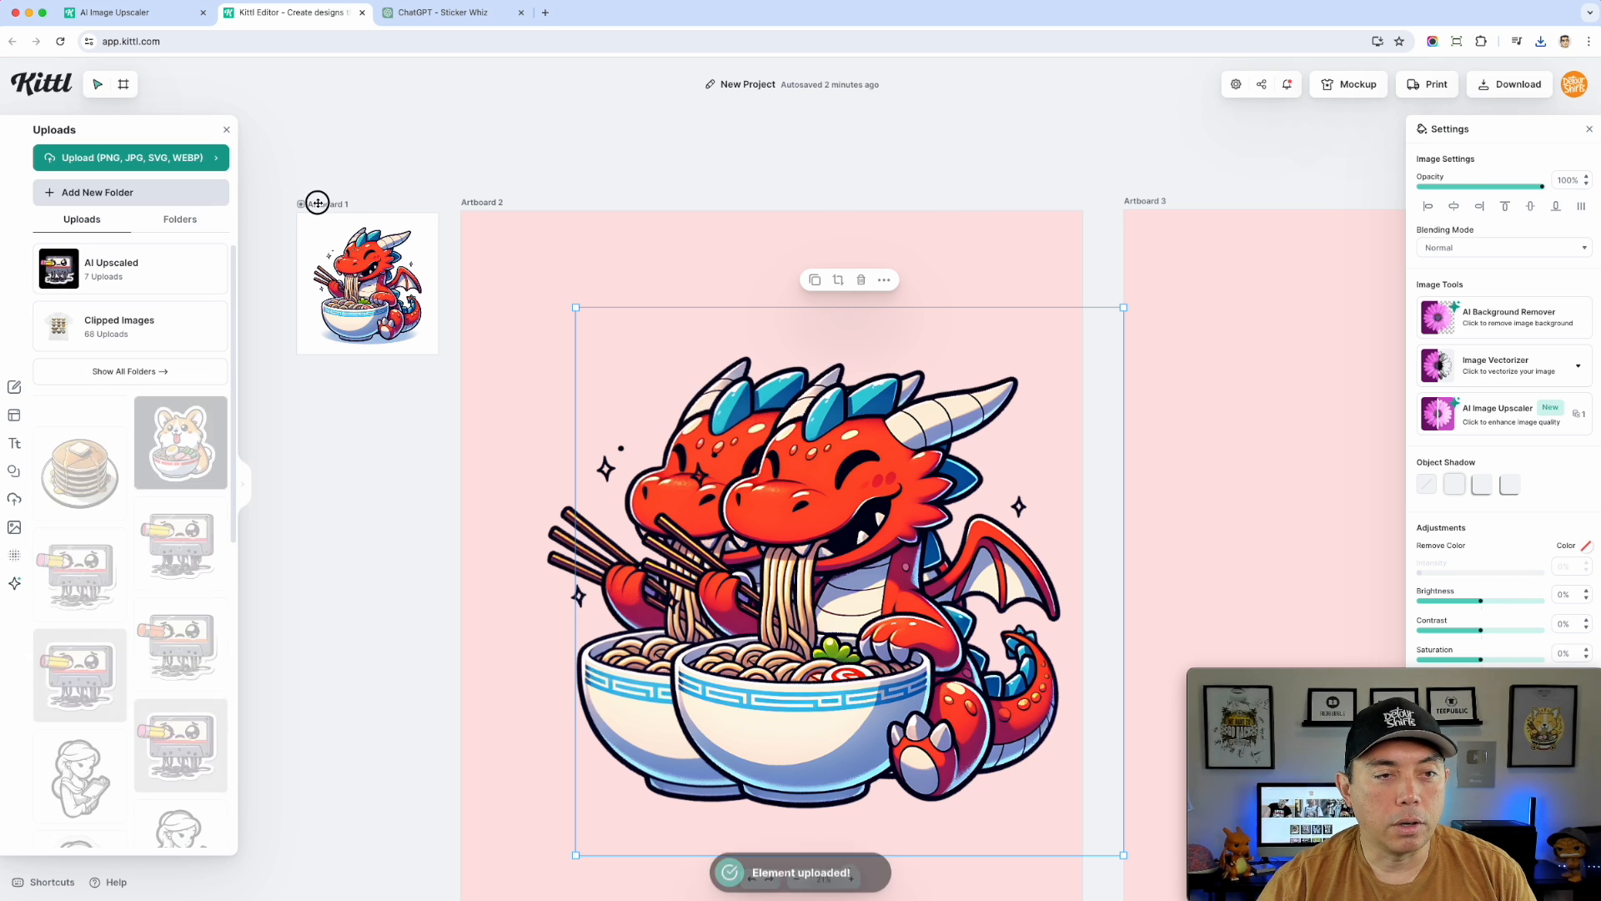
- Duplicate Artboard 1 directly below itself and delete the red dragon from the copy
left_click_drag(320, 206, 321, 367)
left_click(383, 414)
key("Delete")
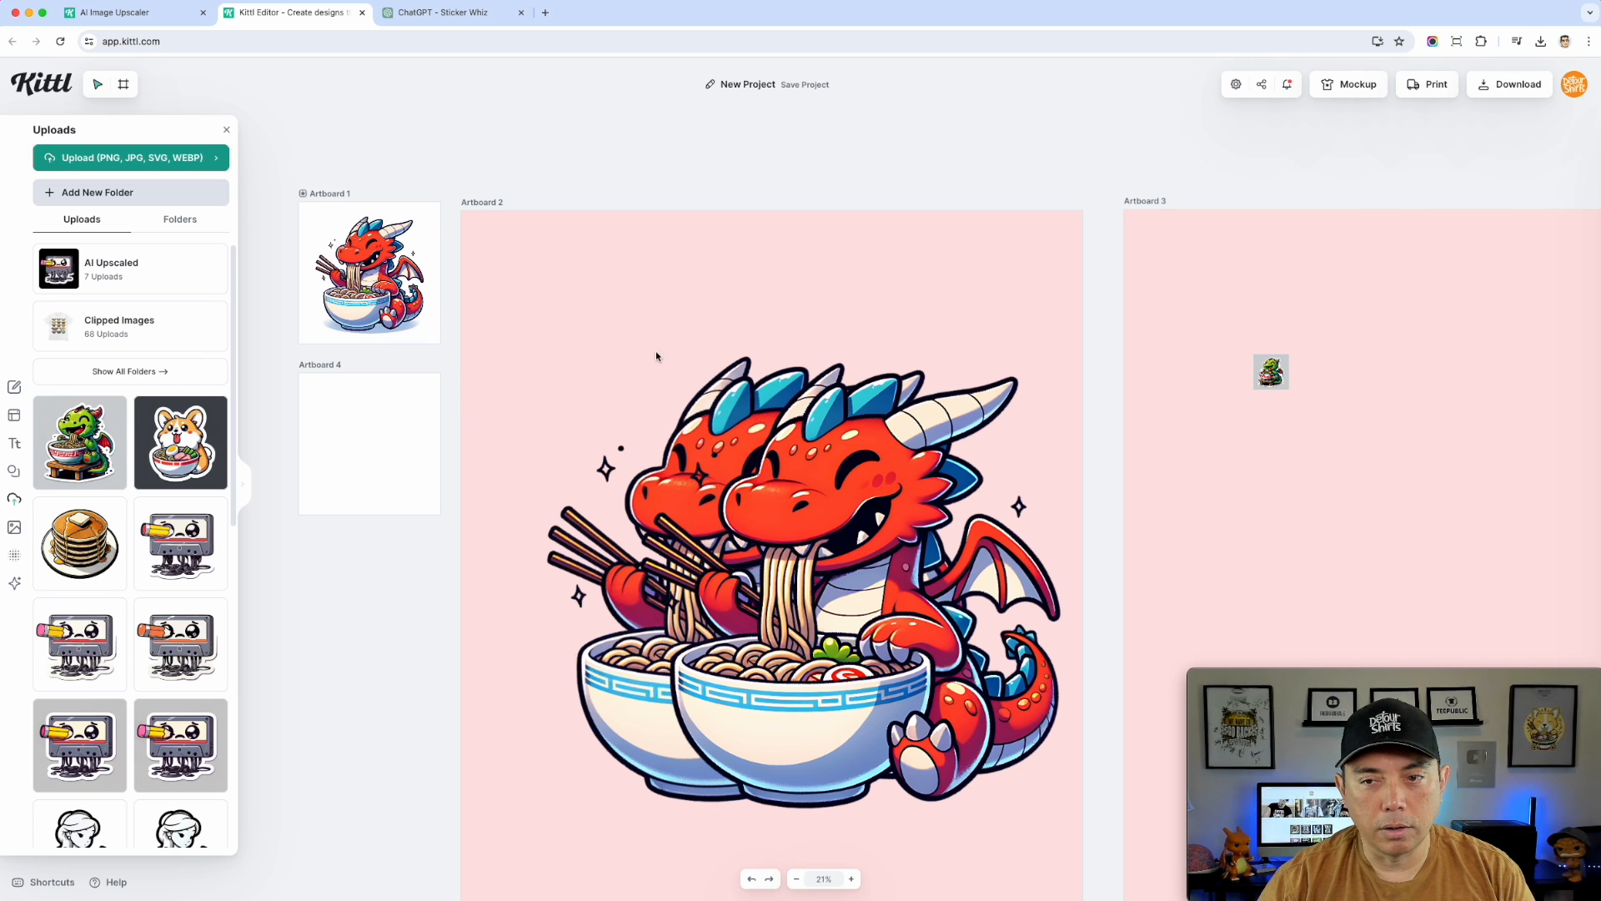
- Move the green dragon image onto Artboard 4 and scale it to fill the whole artboard
left_click_drag(1280, 361, 439, 516)
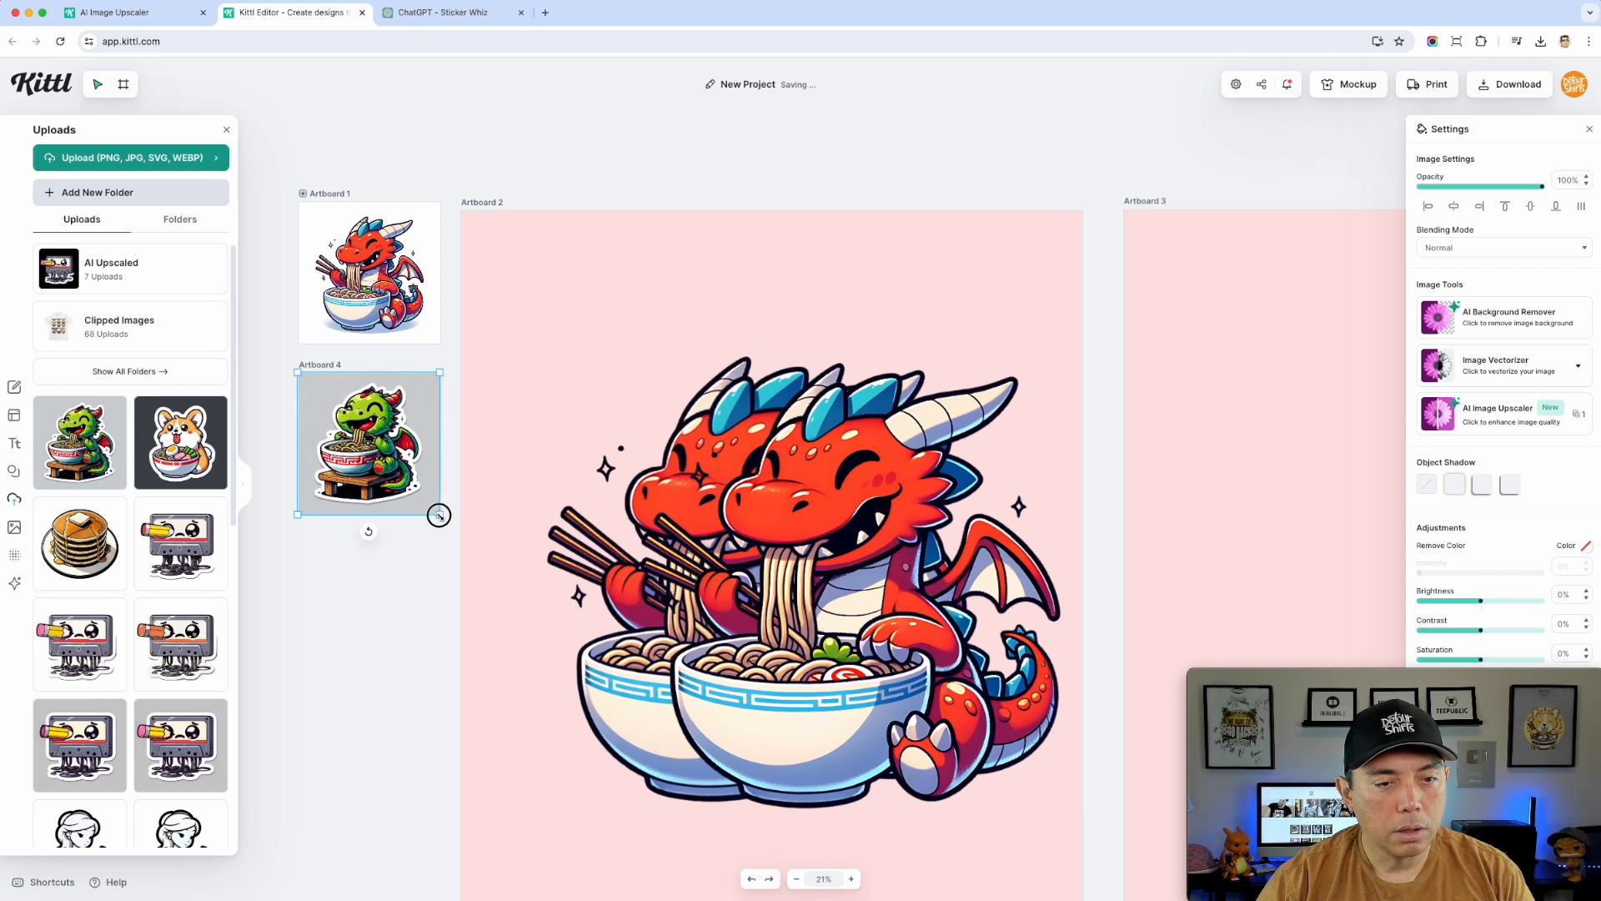
scroll(354, 429, "up", 5)
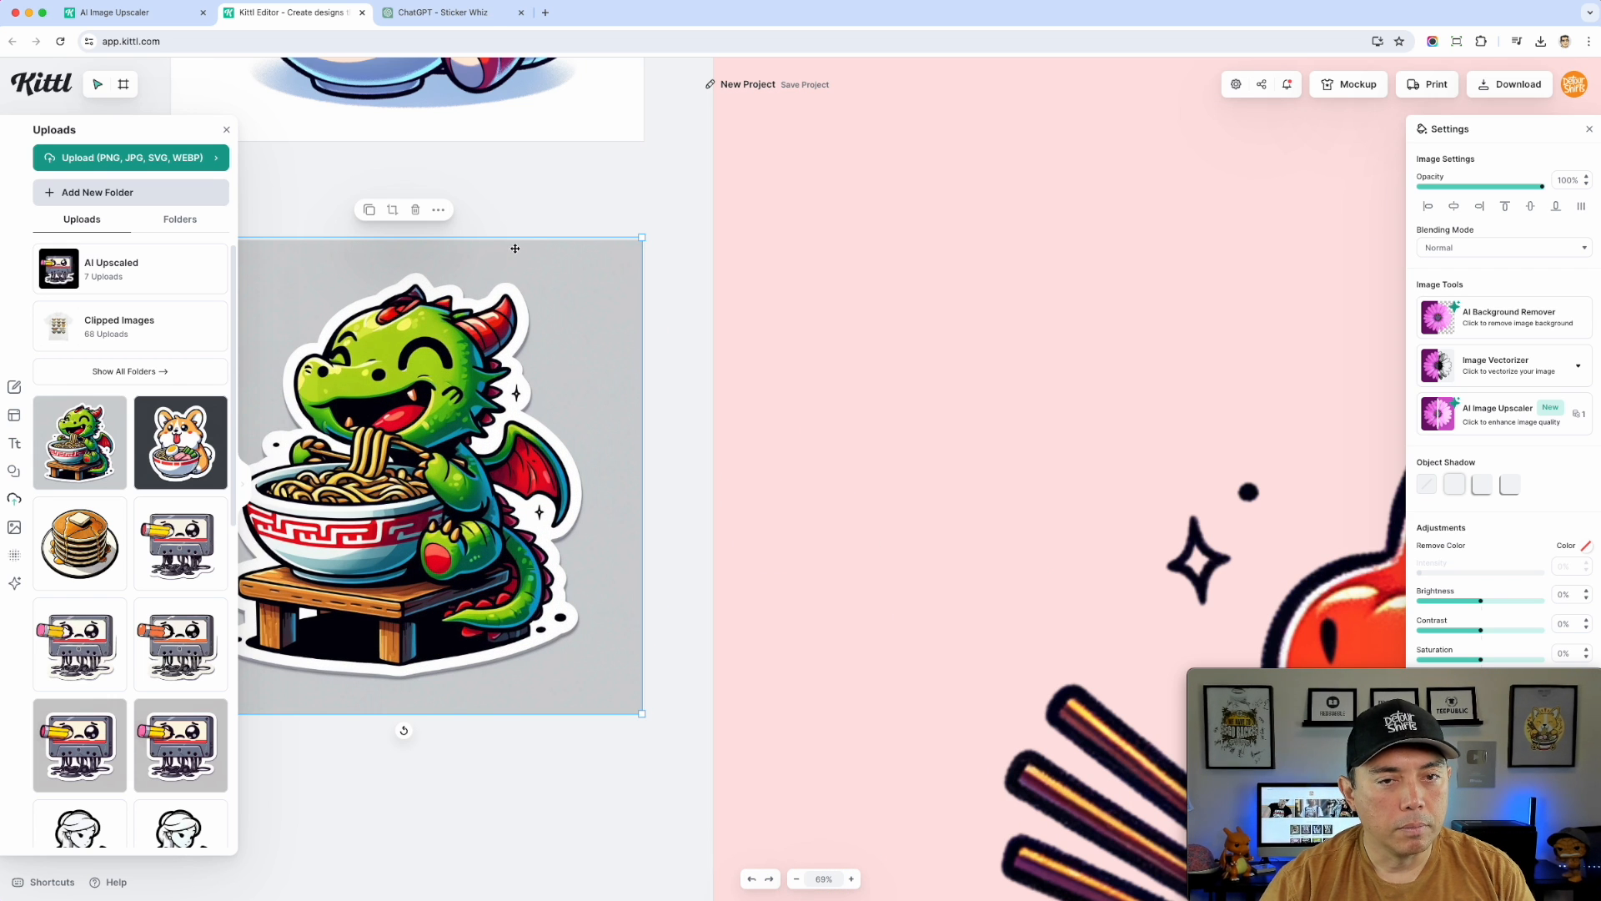
left_click(565, 204)
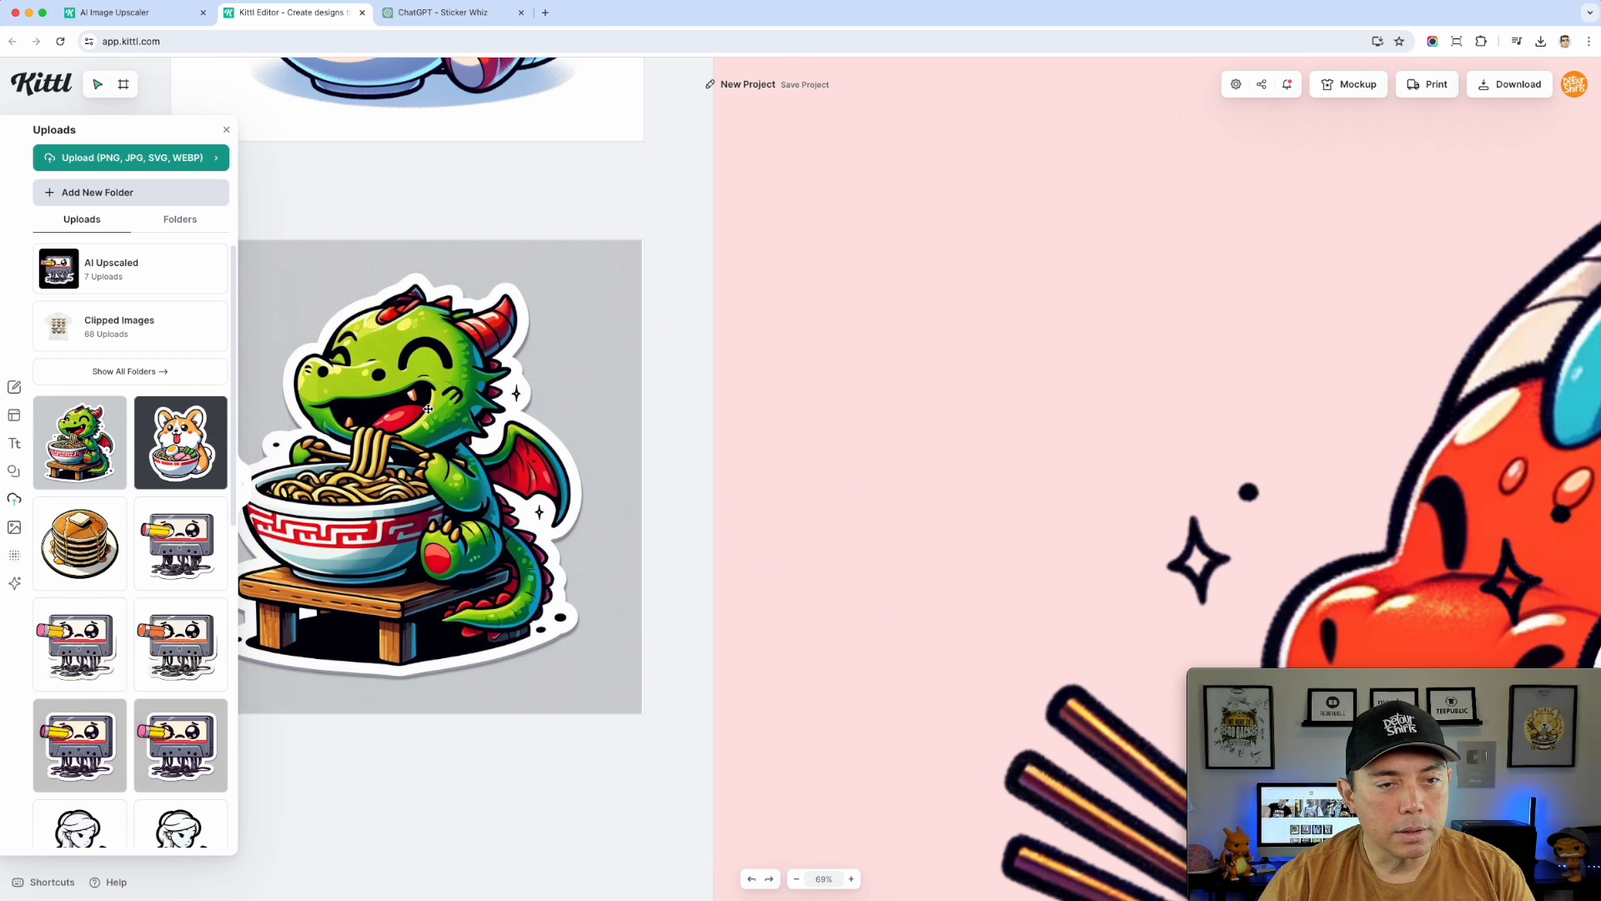
scroll(428, 407, "up", 5)
left_click(688, 246)
left_click_drag(570, 234, 964, 292)
left_click_drag(310, 132, 314, 133)
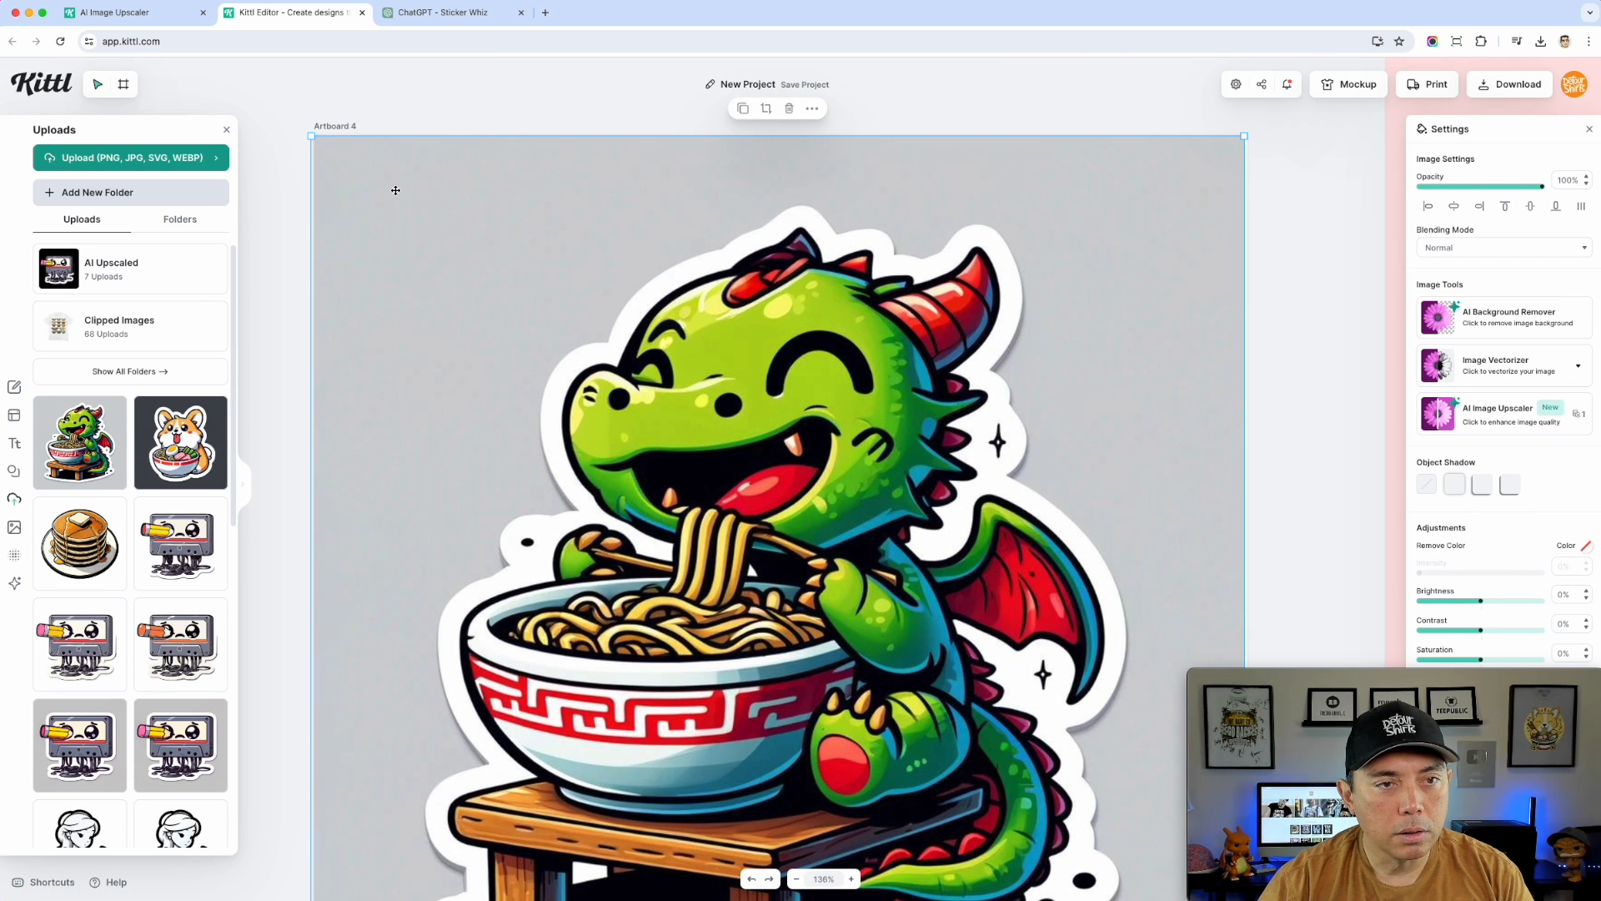
- Remove the grey background from the green dragon with the AI Background Remover and inspect the cutout
left_click(397, 186)
scroll(434, 295, "down", 5)
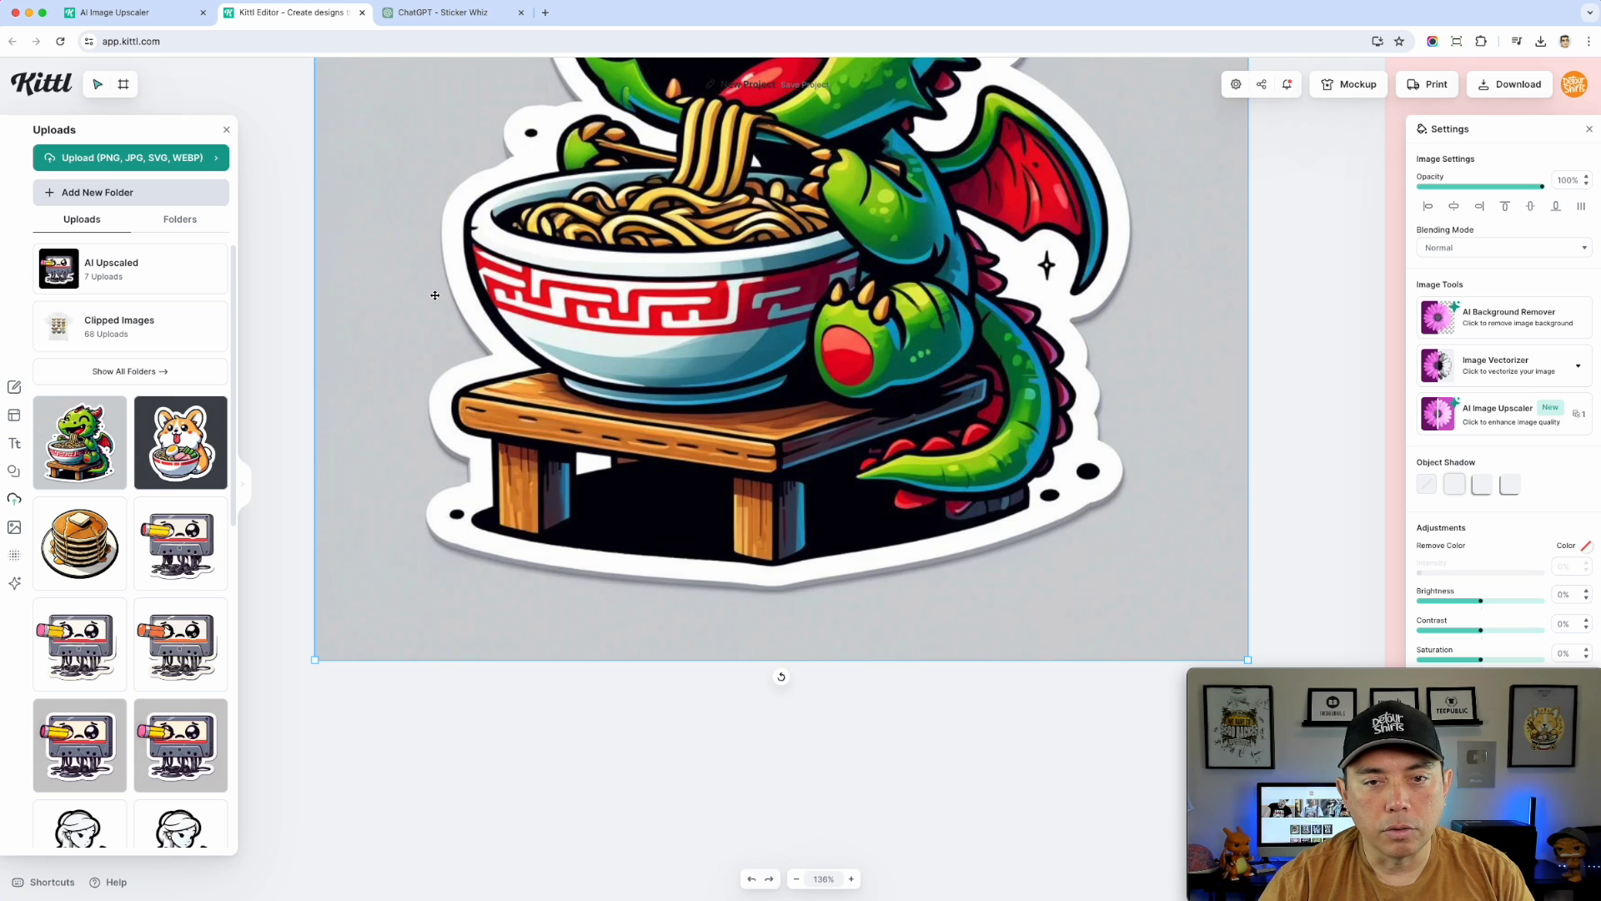
scroll(434, 295, "up", 4)
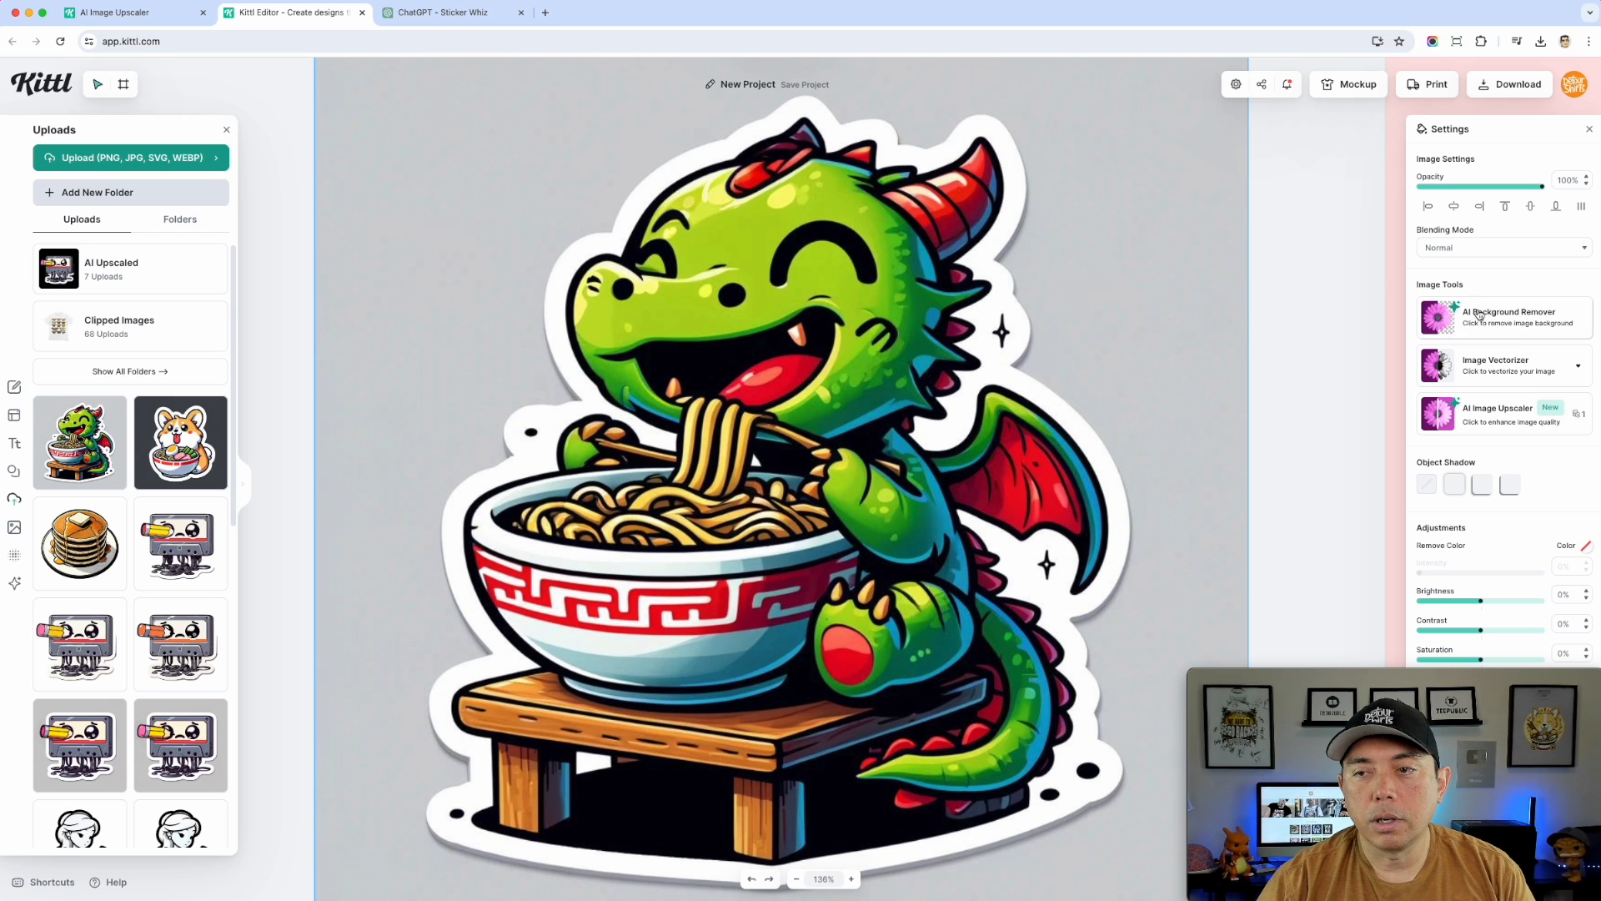
left_click(1524, 322)
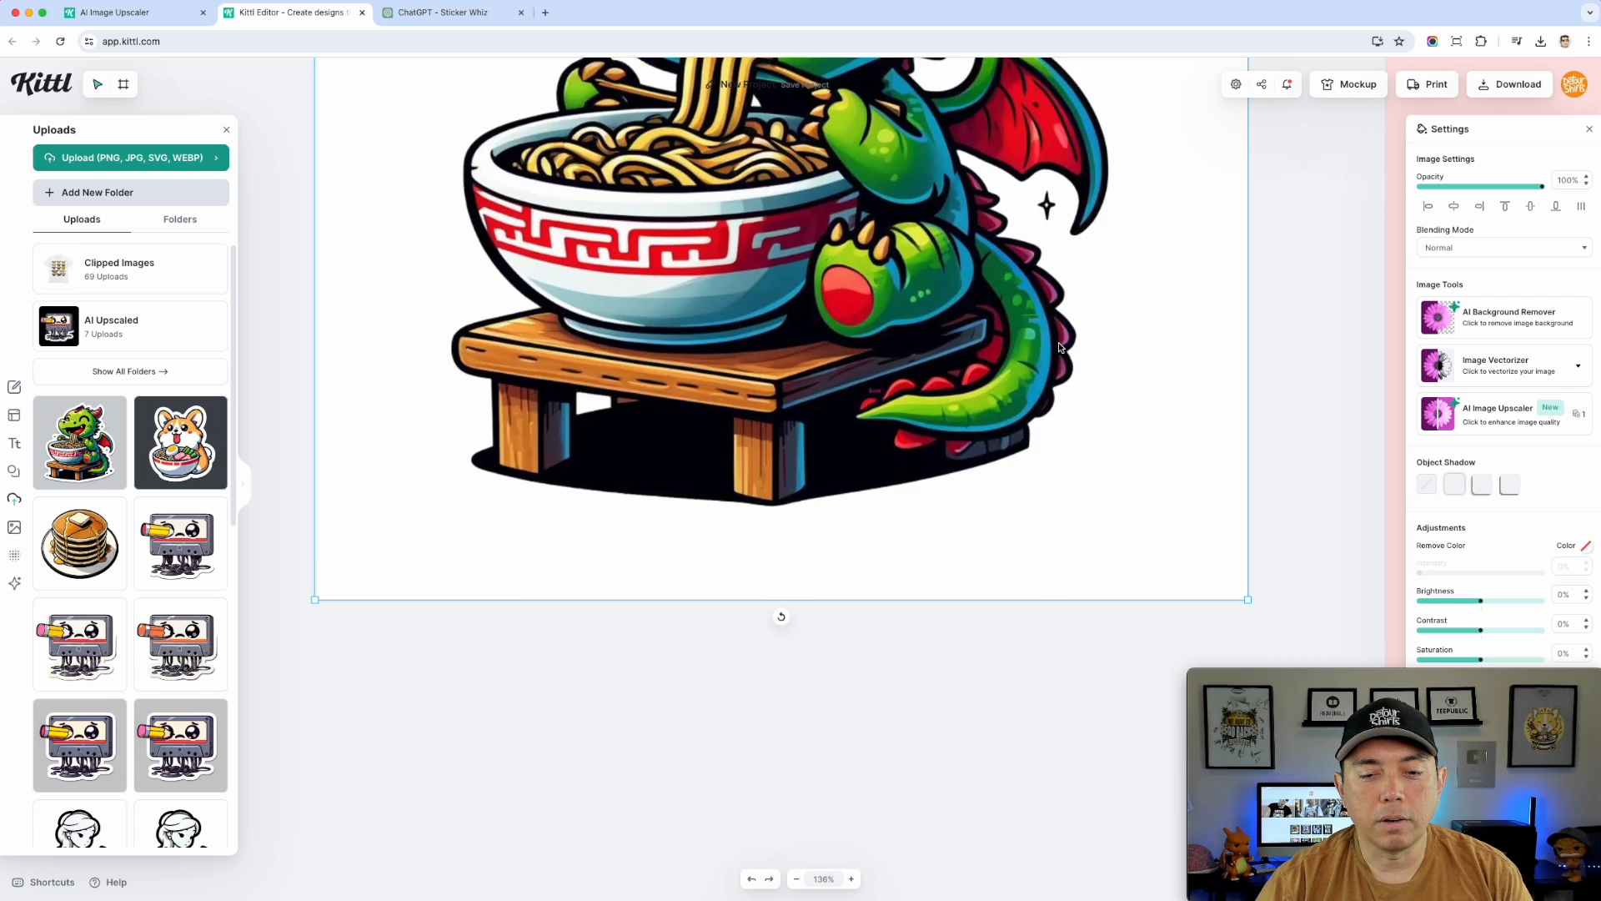
scroll(787, 334, "down", 5)
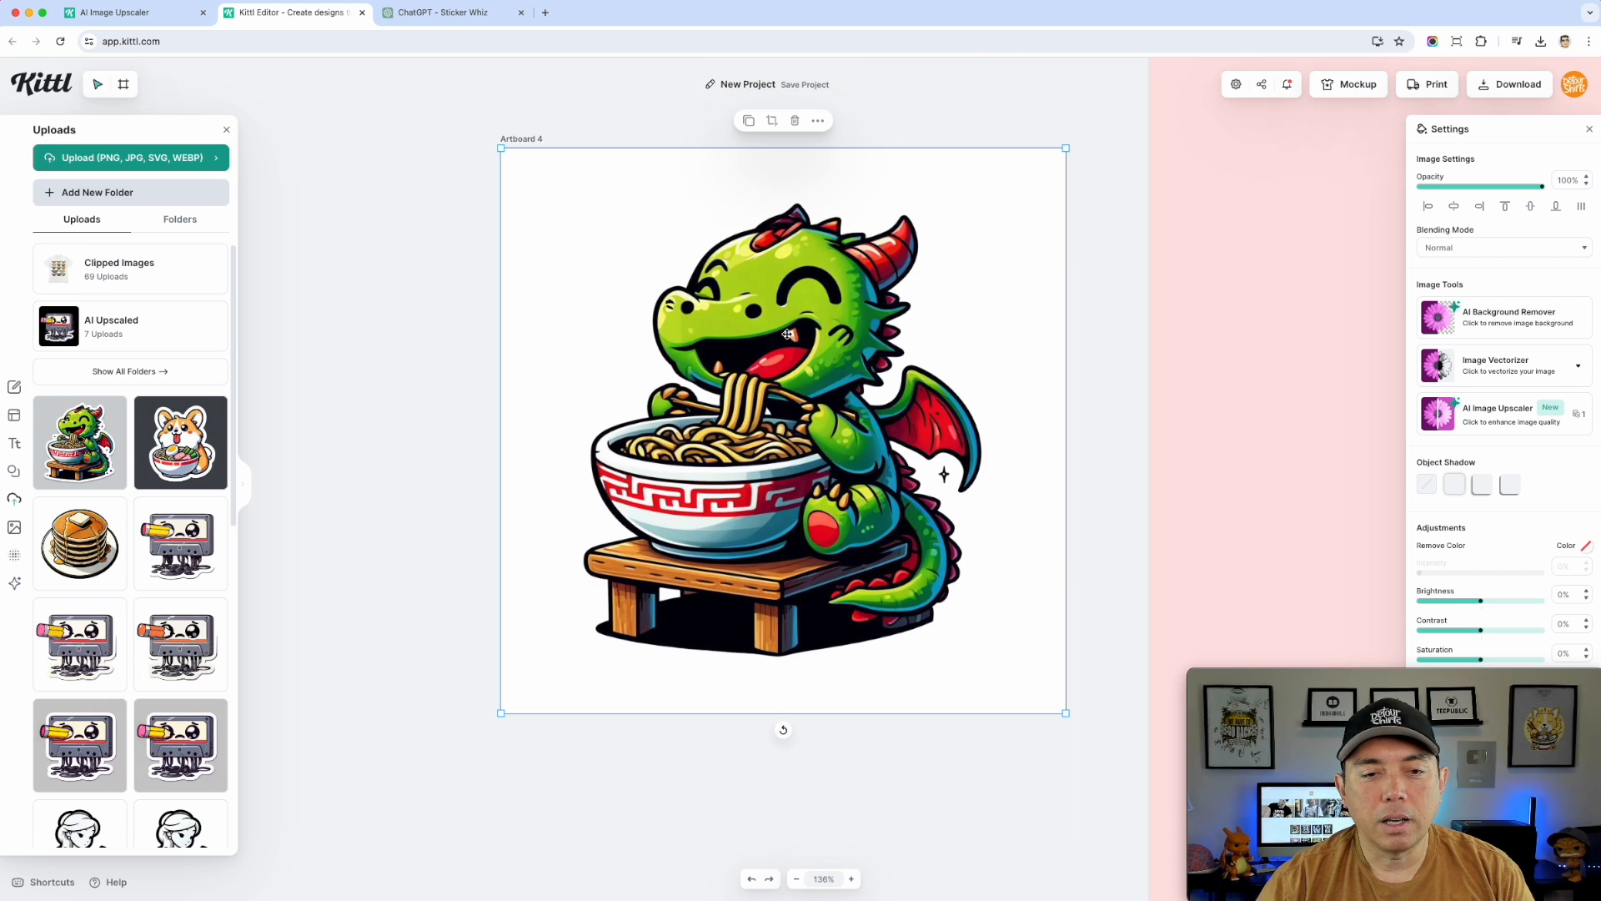
- Set Artboard 4's background to a solid salmon pink, hex ff9d9d
left_click(527, 139)
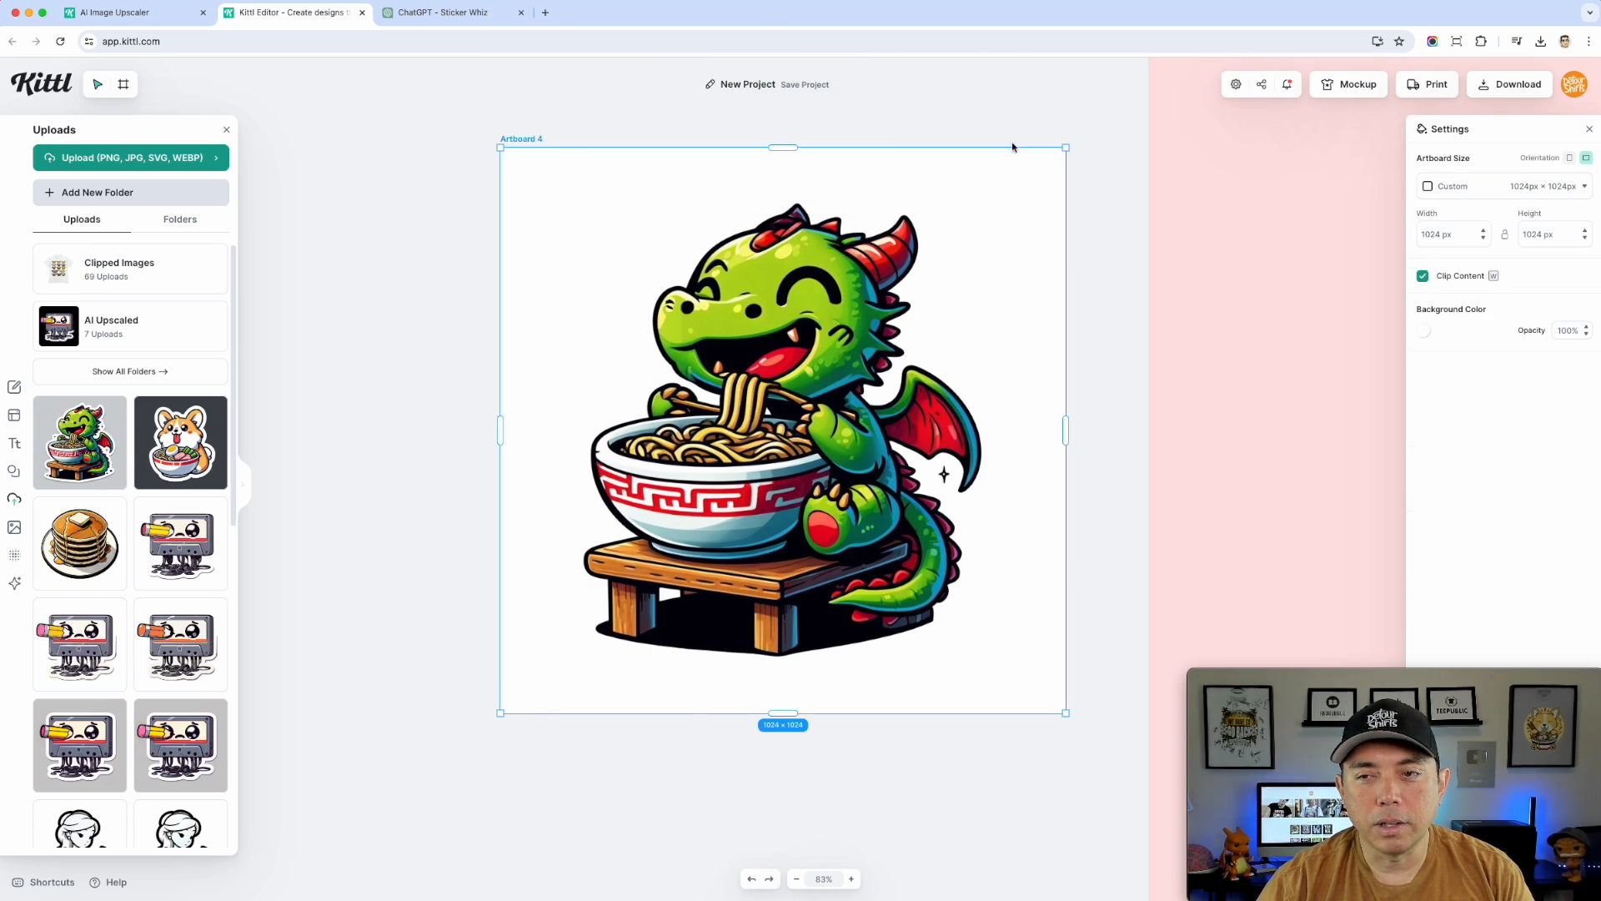
left_click(1423, 332)
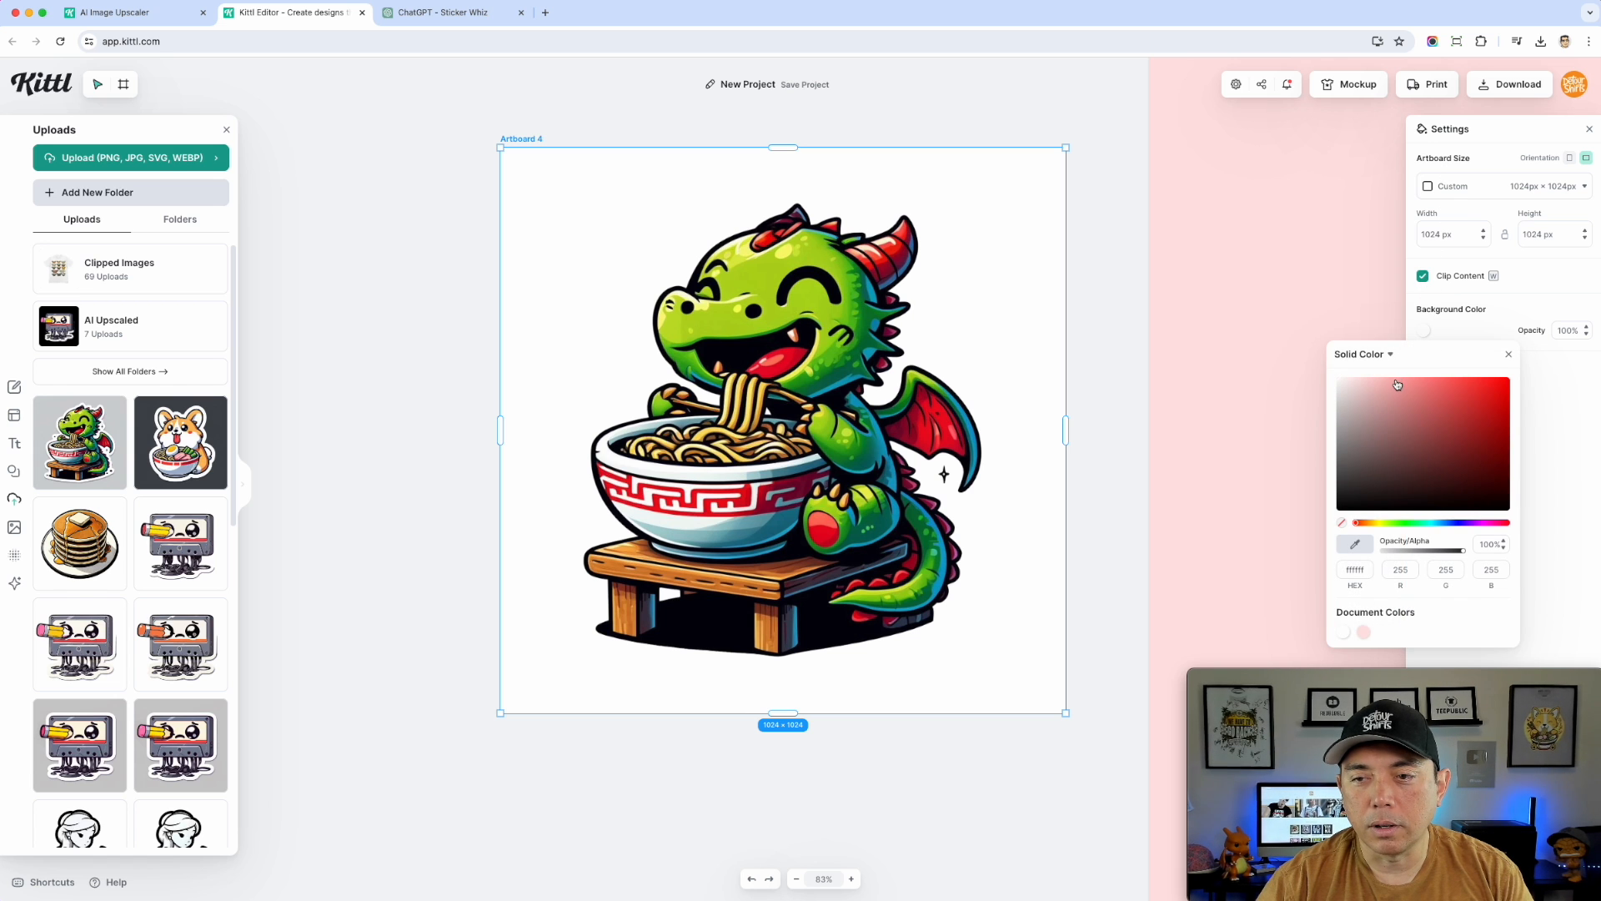
left_click(1390, 383)
left_click_drag(1390, 383, 1404, 381)
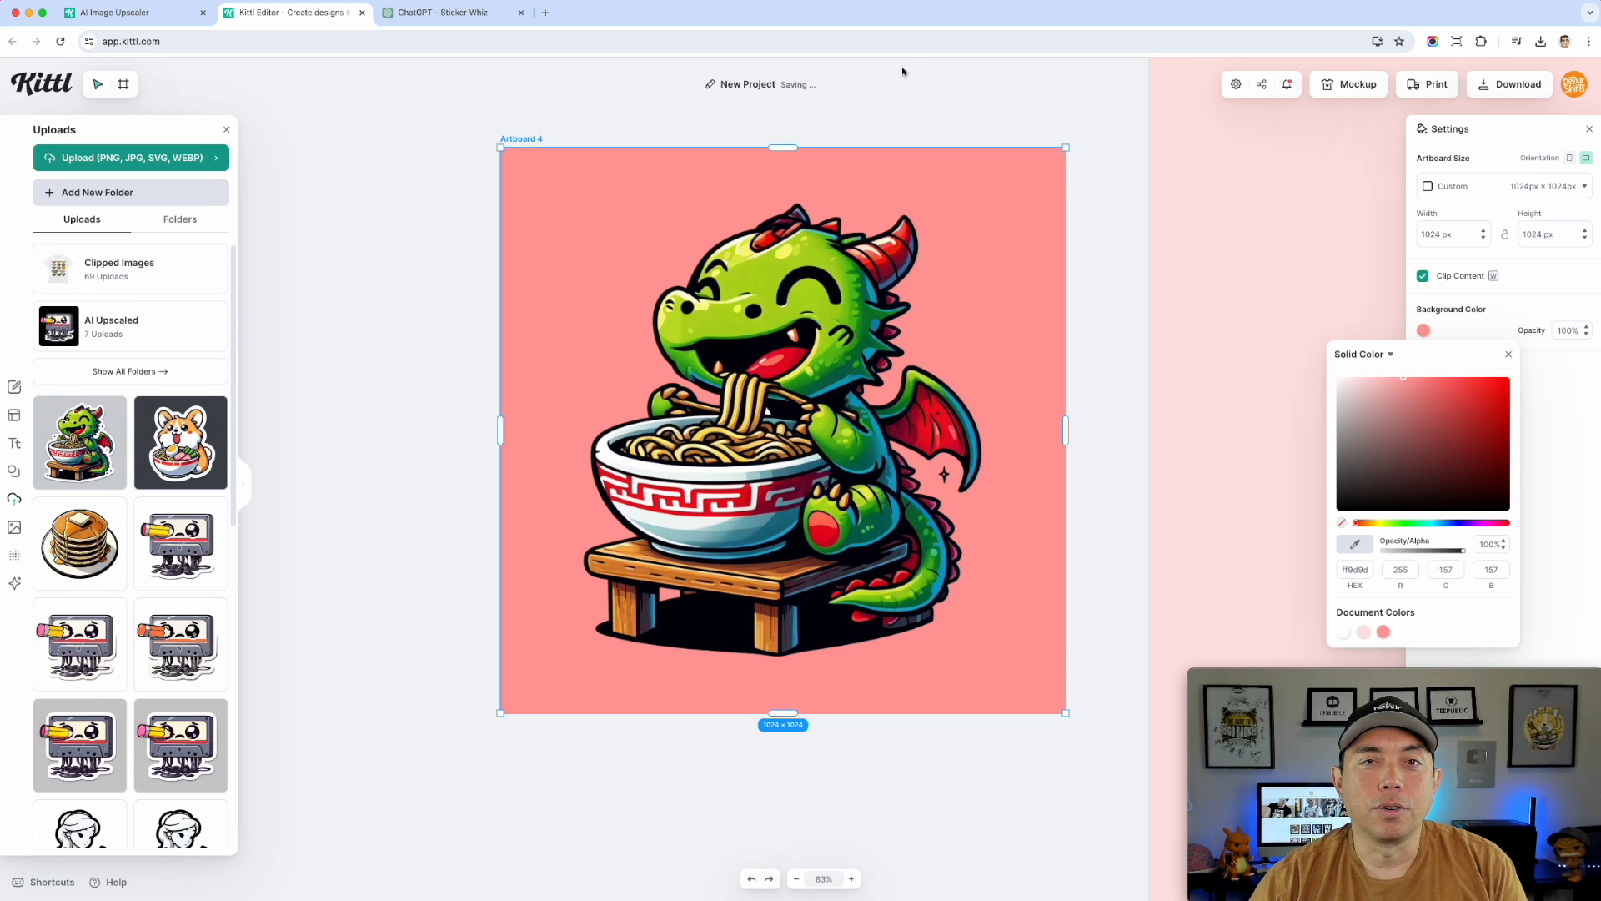
- Place a copy of the green dragon from Artboard 4 onto Artboard 3
scroll(744, 247, "down", 10)
left_click(750, 259)
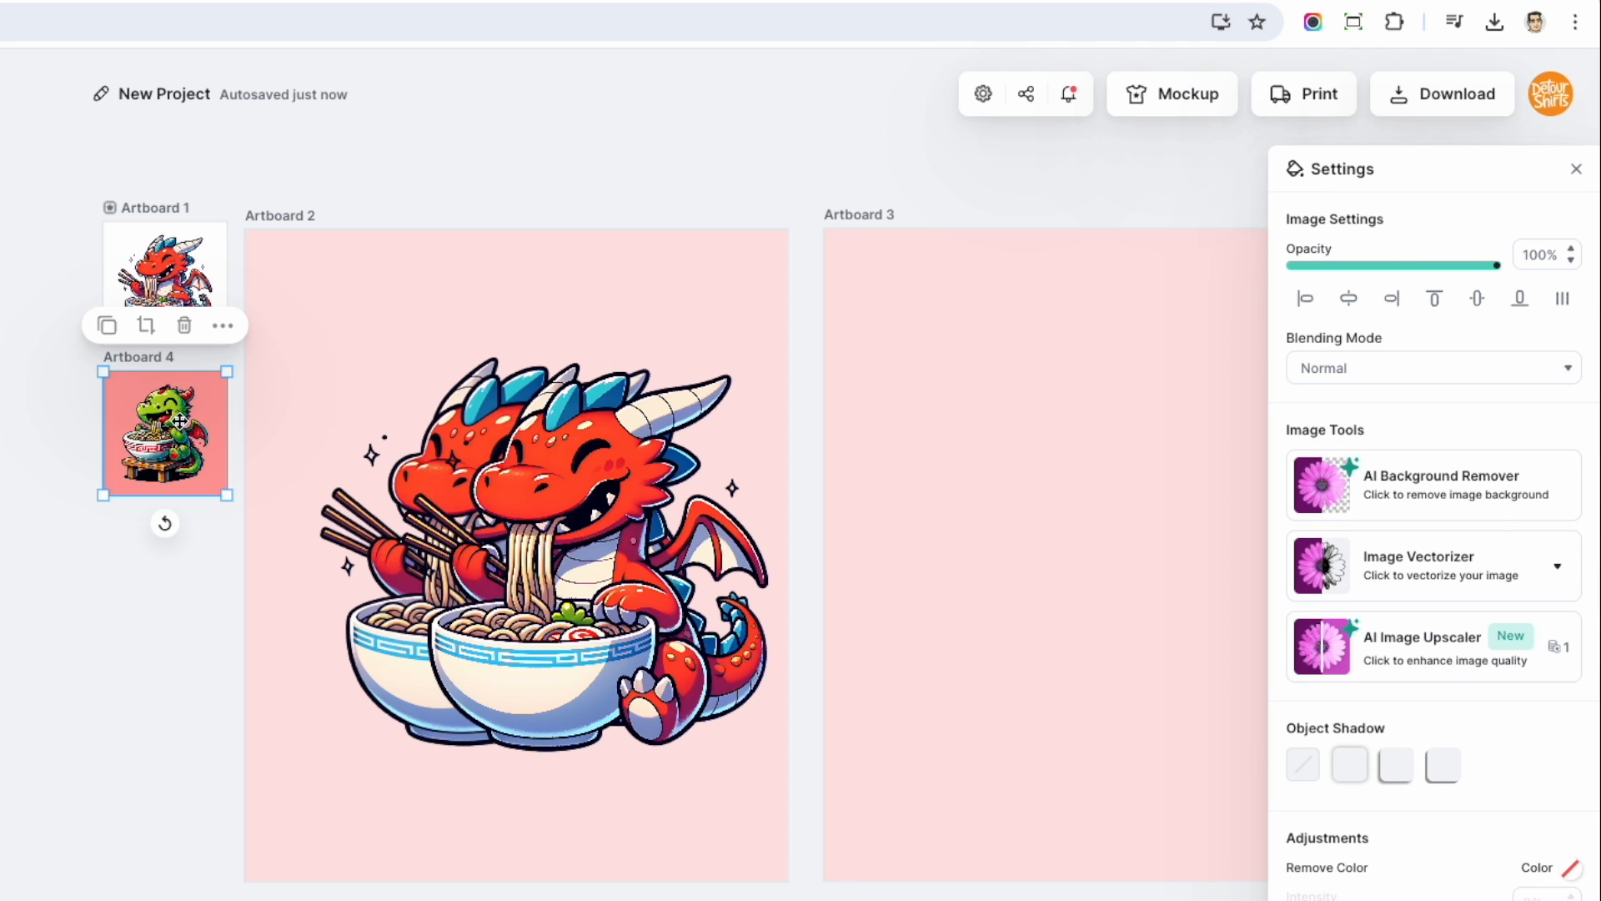
left_click_drag(180, 419, 1035, 446)
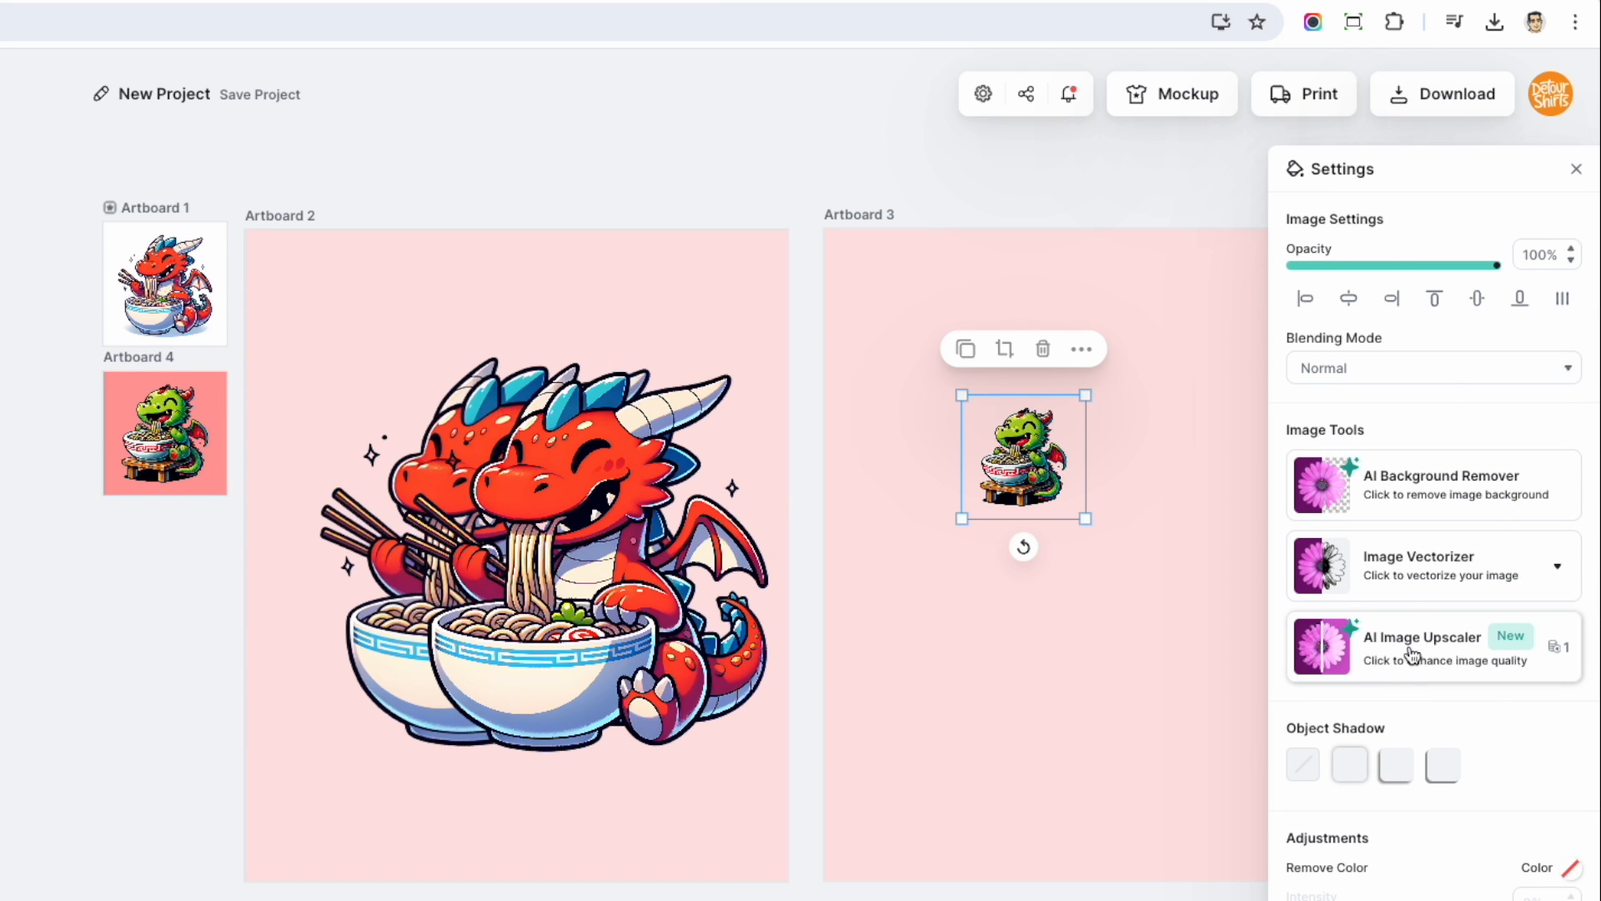
- Enhance the green dragon copy with the AI Image Upscaler and shift it slightly up and left on Artboard 3
left_click(1412, 655)
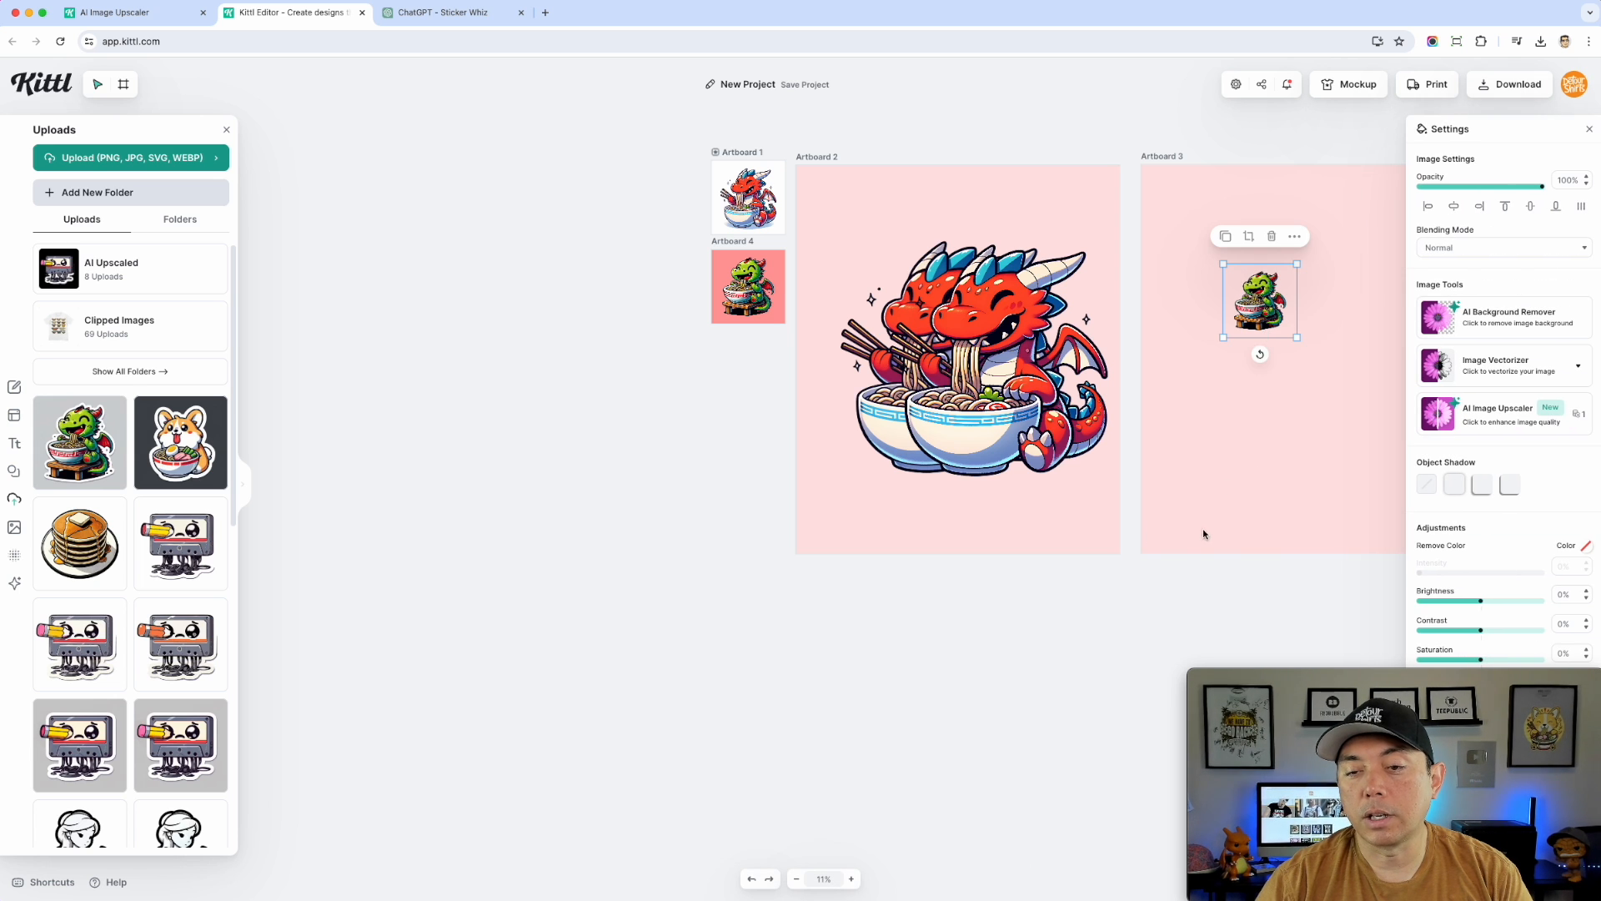
left_click_drag(1210, 580, 765, 611)
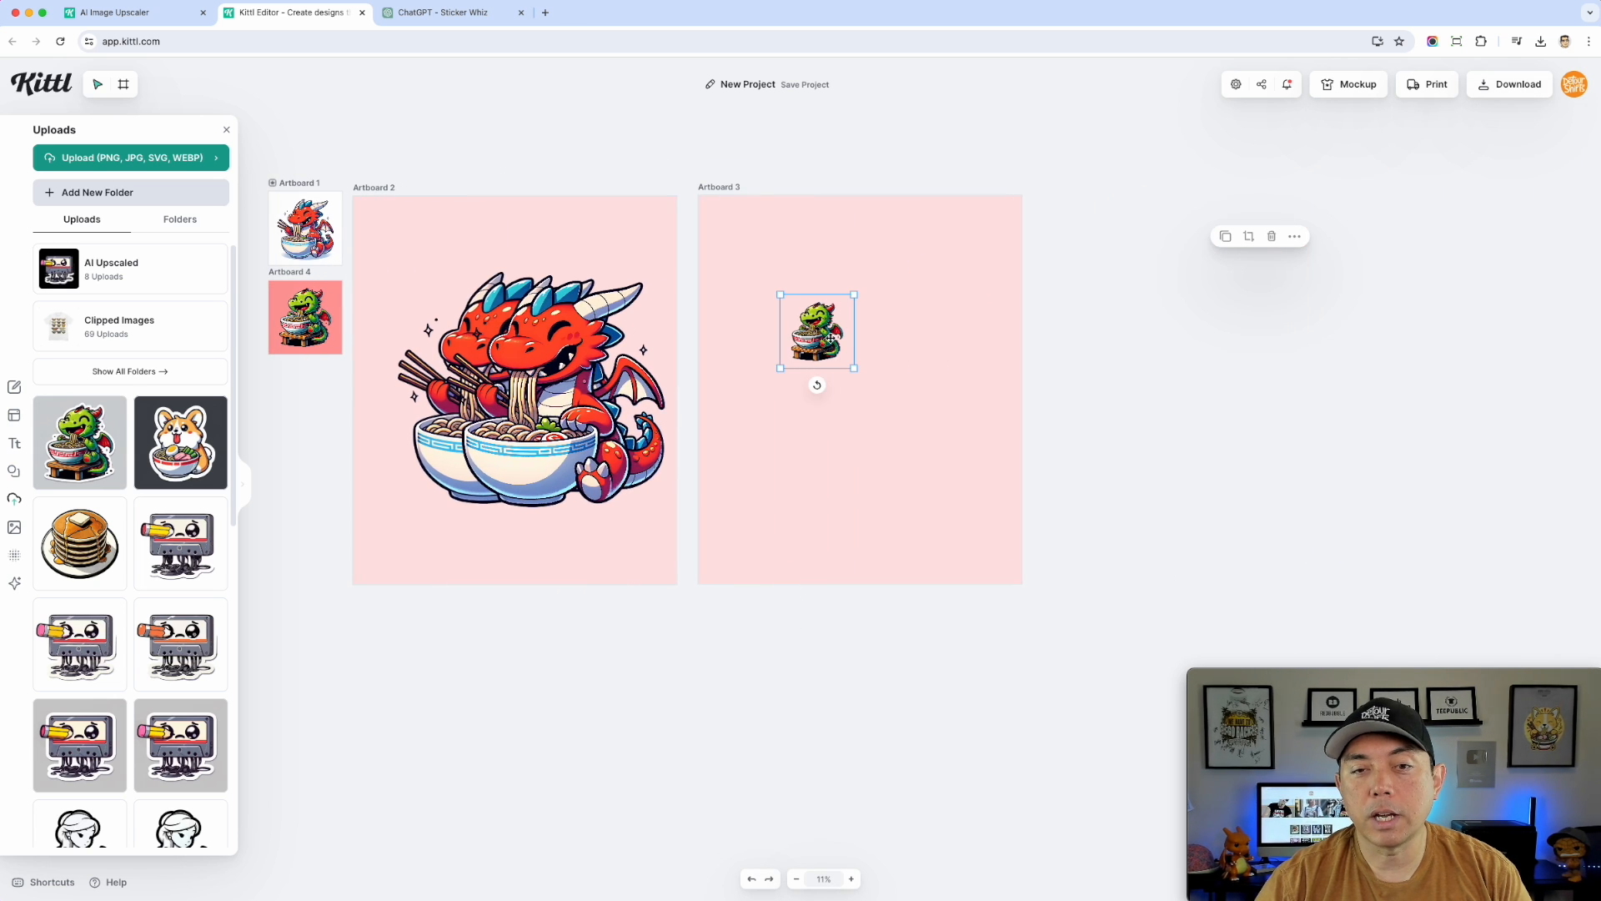
left_click_drag(833, 337, 804, 308)
- Set Artboard 3's width to 4096 px
left_click(716, 188)
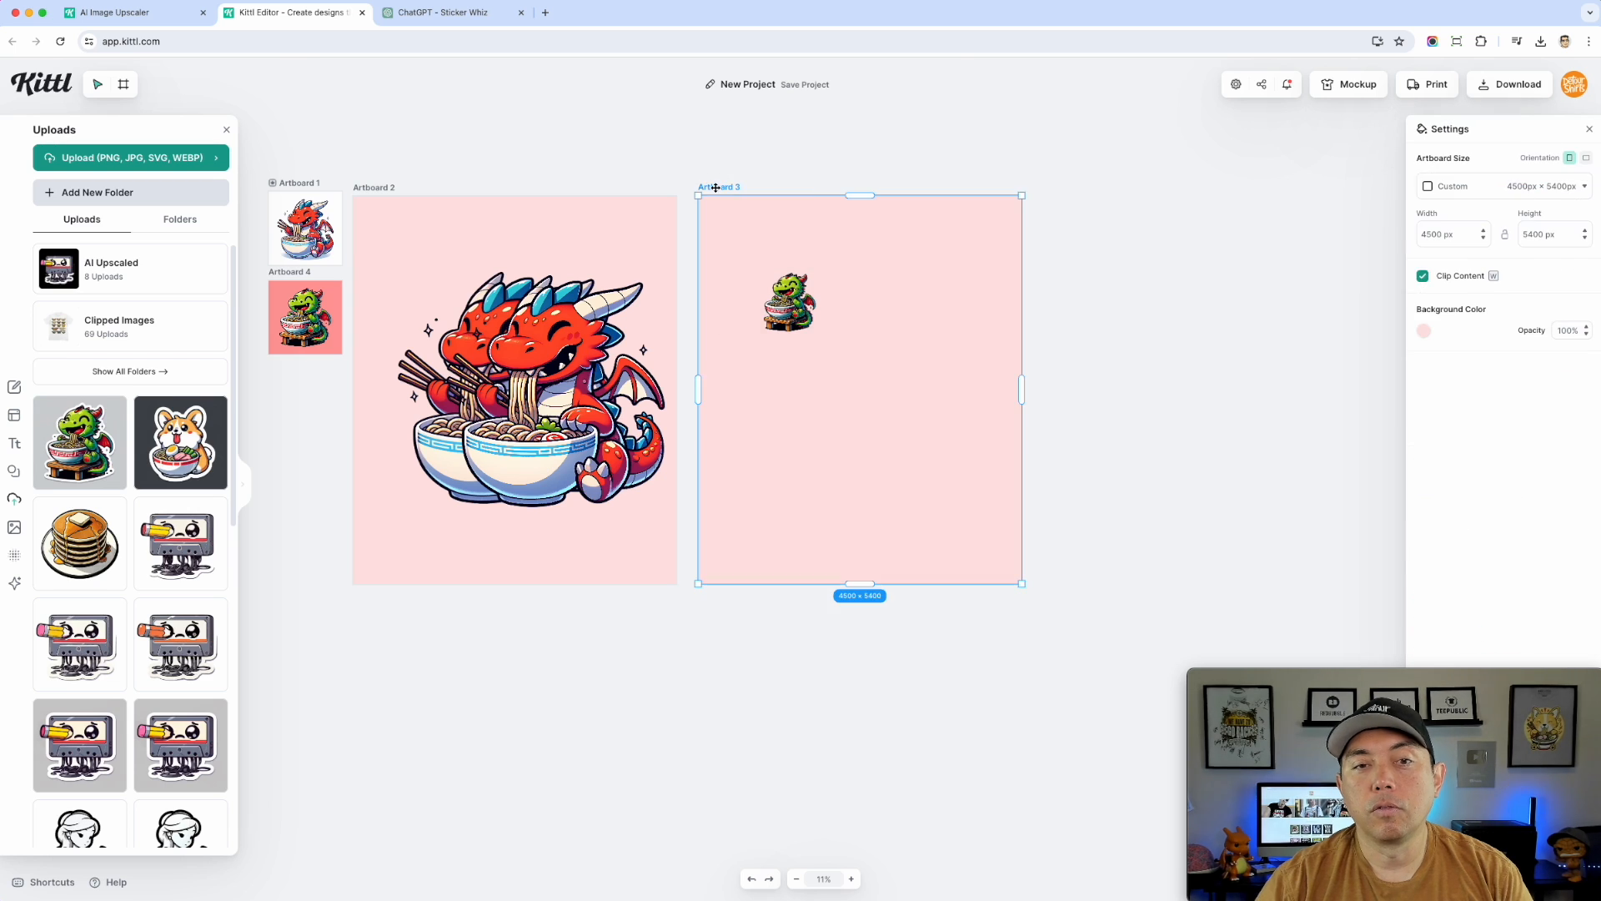
left_click(1301, 318)
left_click(1316, 317)
left_click_drag(1318, 318, 1184, 307)
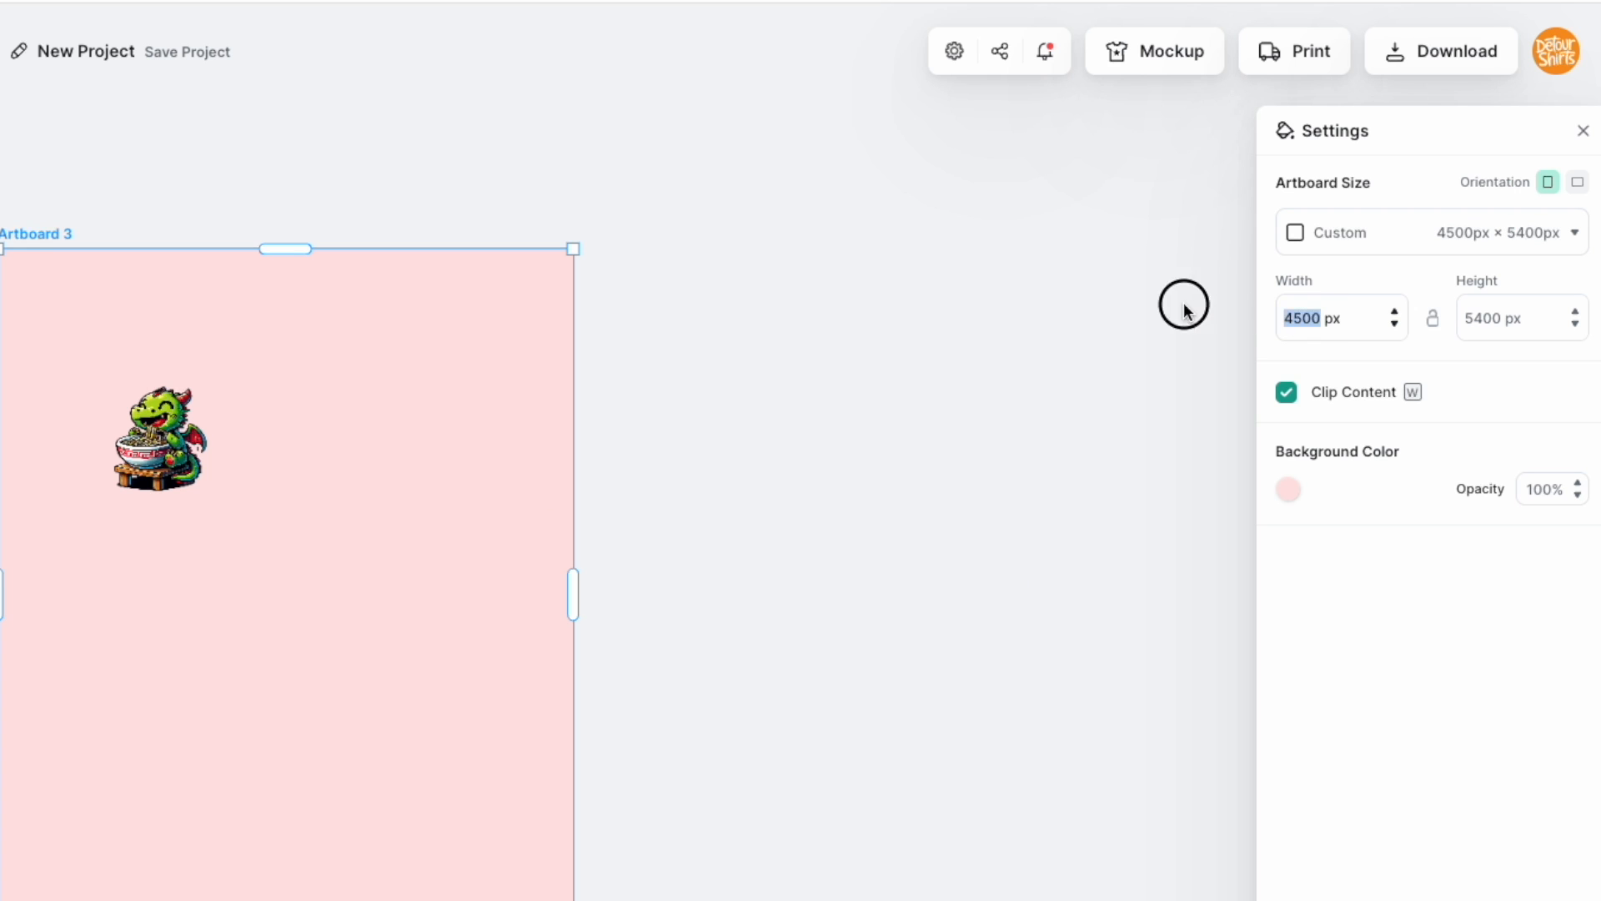
type("1")
key("BackSpace")
type("4096")
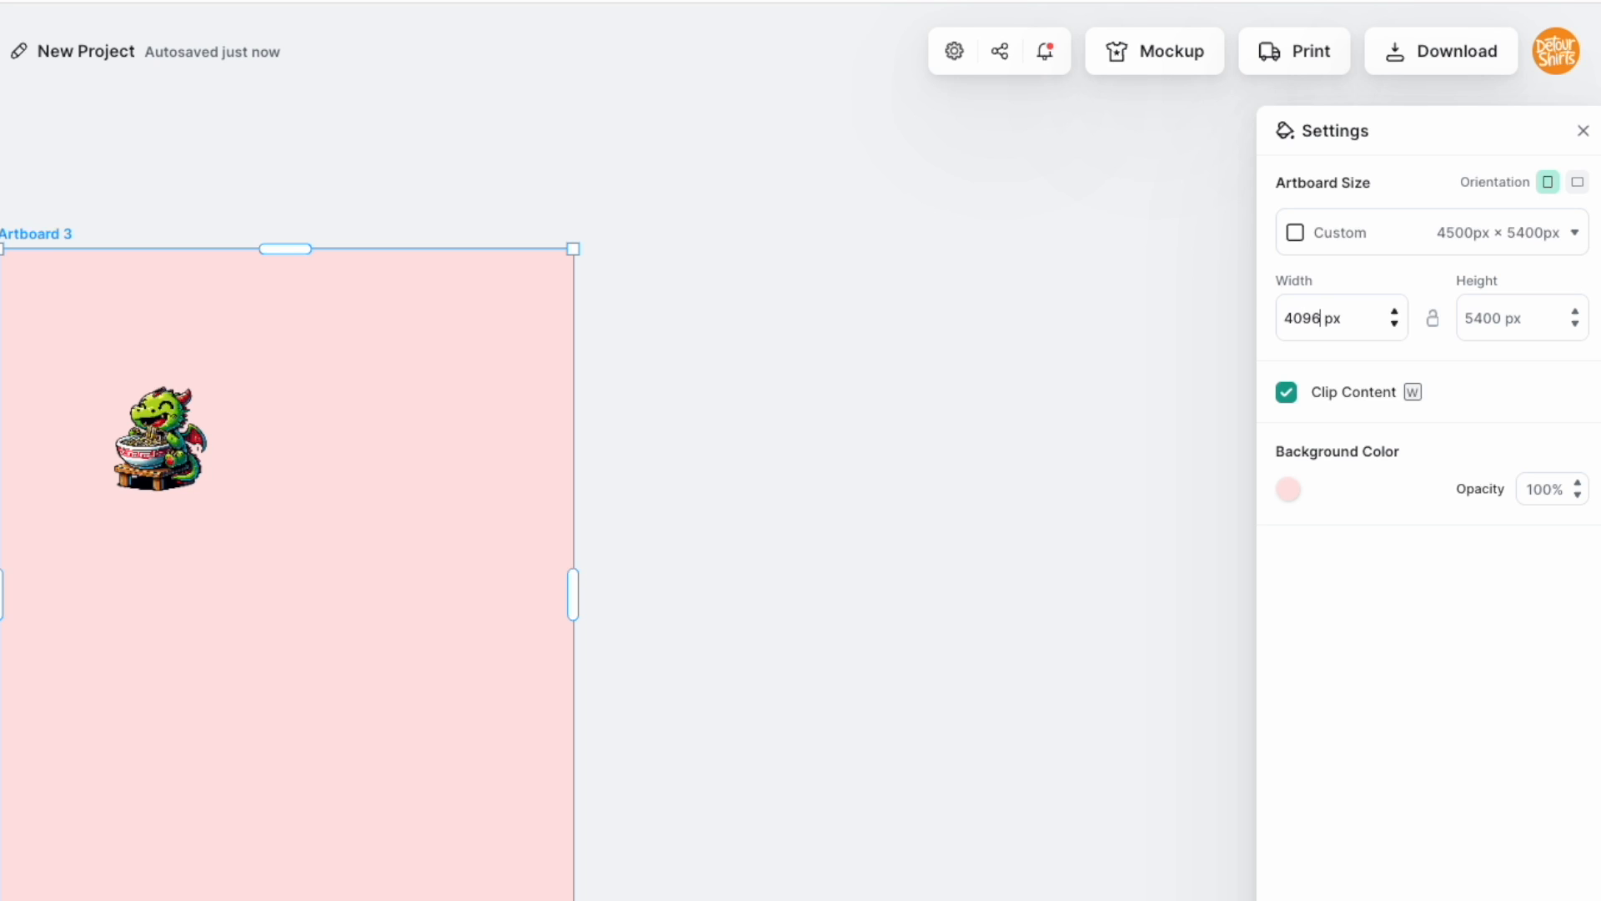
left_click(1397, 315)
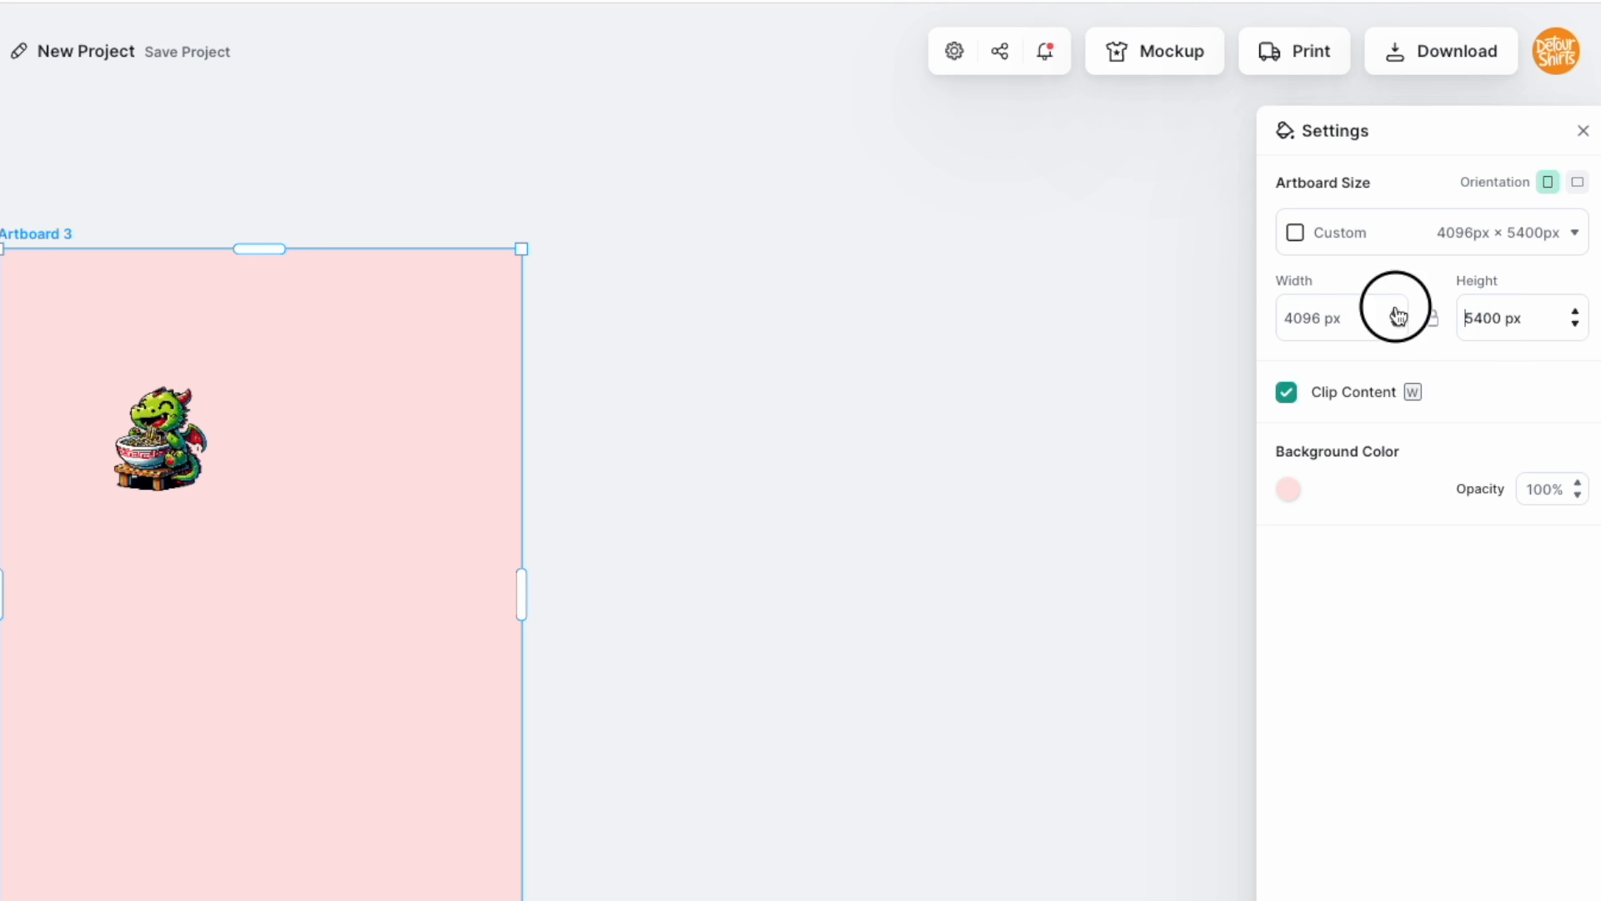
- Set Artboard 3's height to 4096 px
double_click(1500, 320)
type("409")
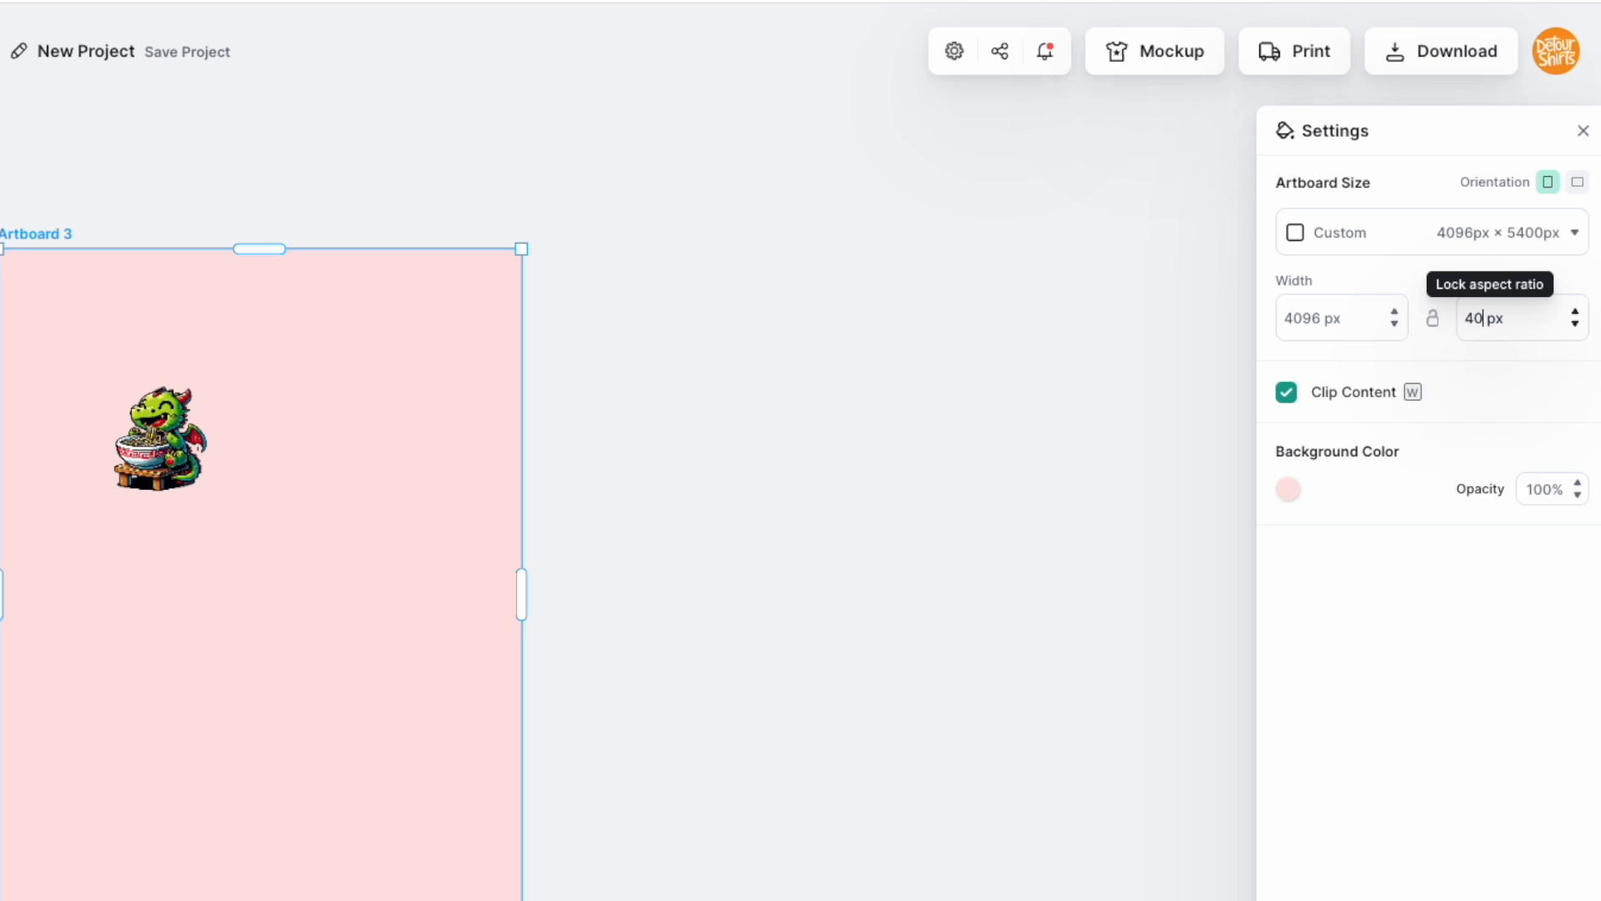
type("6")
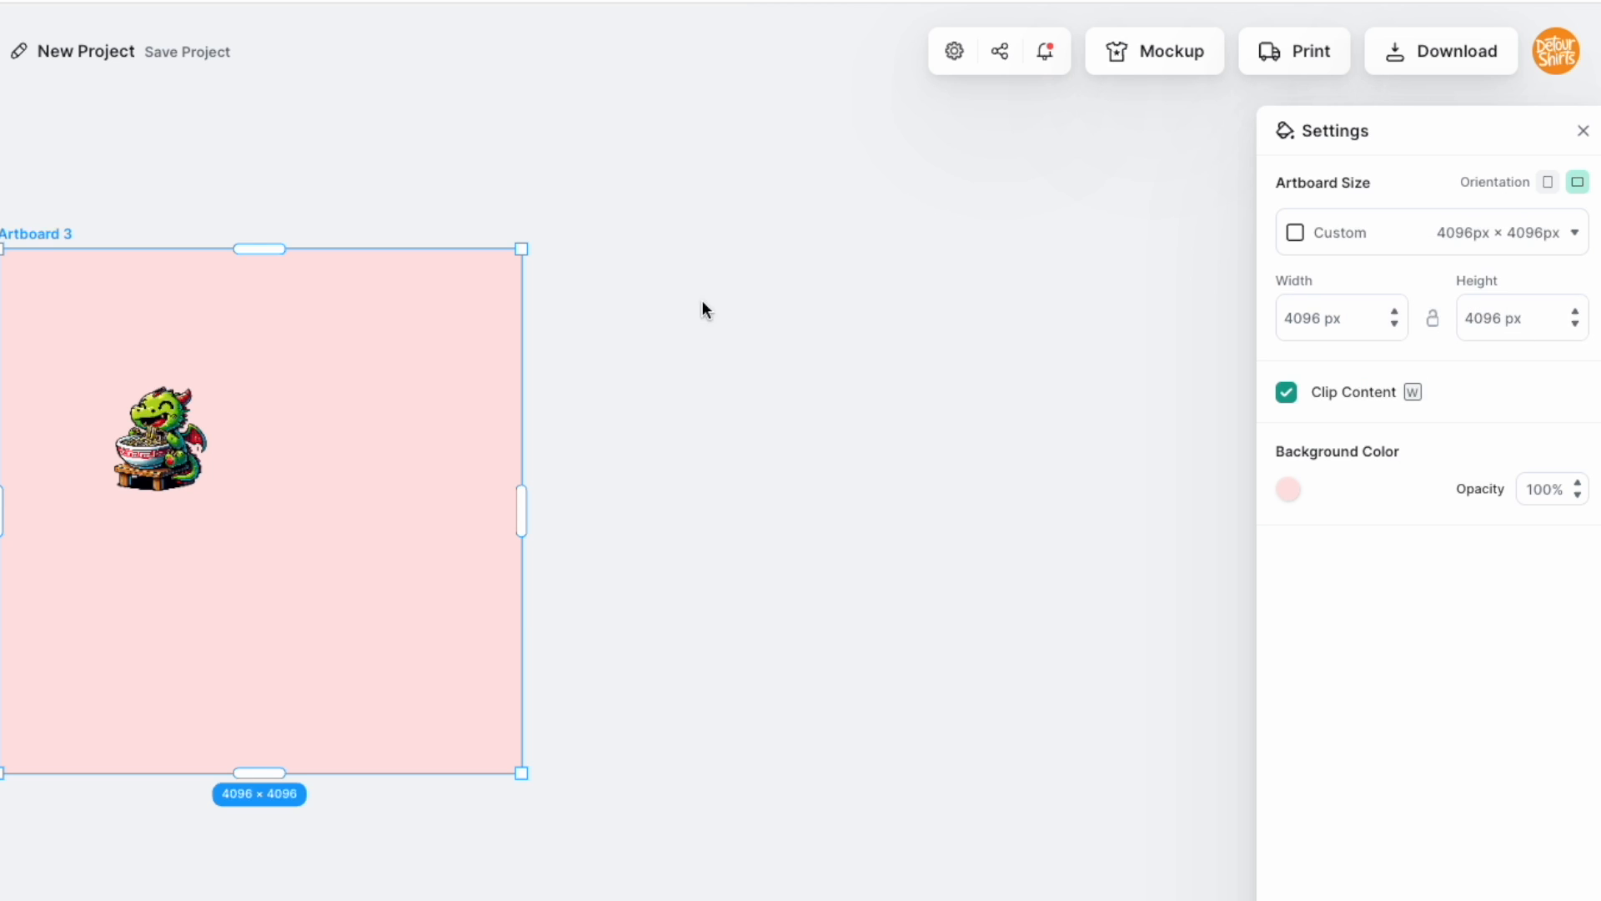
- Align the upscaled green dragon with Artboard 3's upper-left corner and enlarge it to fill the whole artboard
left_click(213, 452)
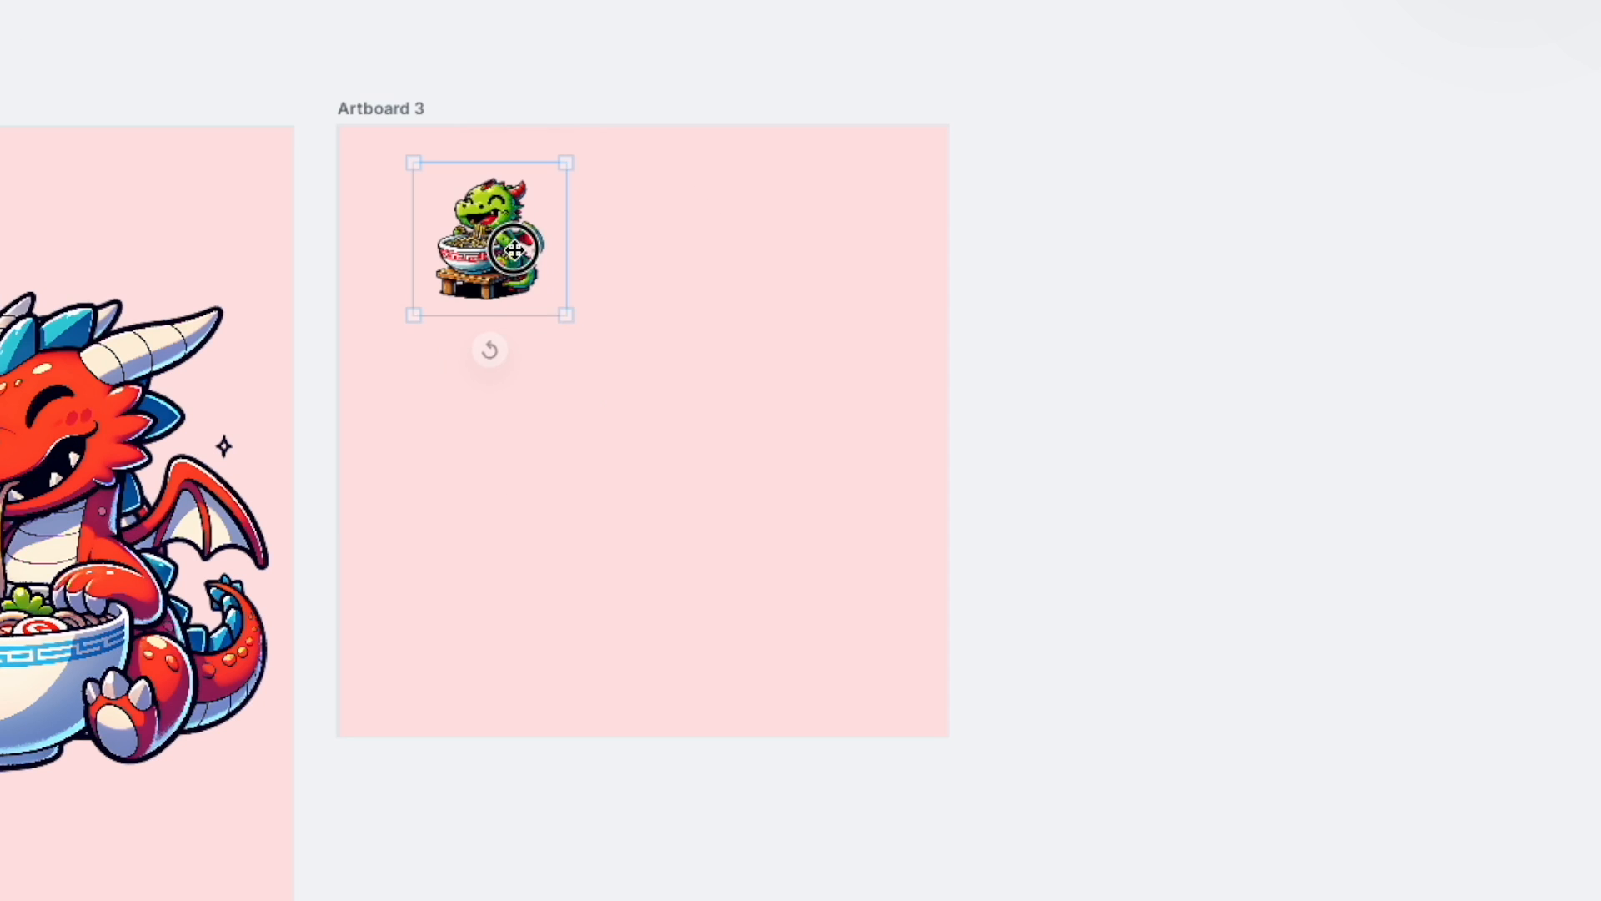
left_click_drag(514, 250, 440, 210)
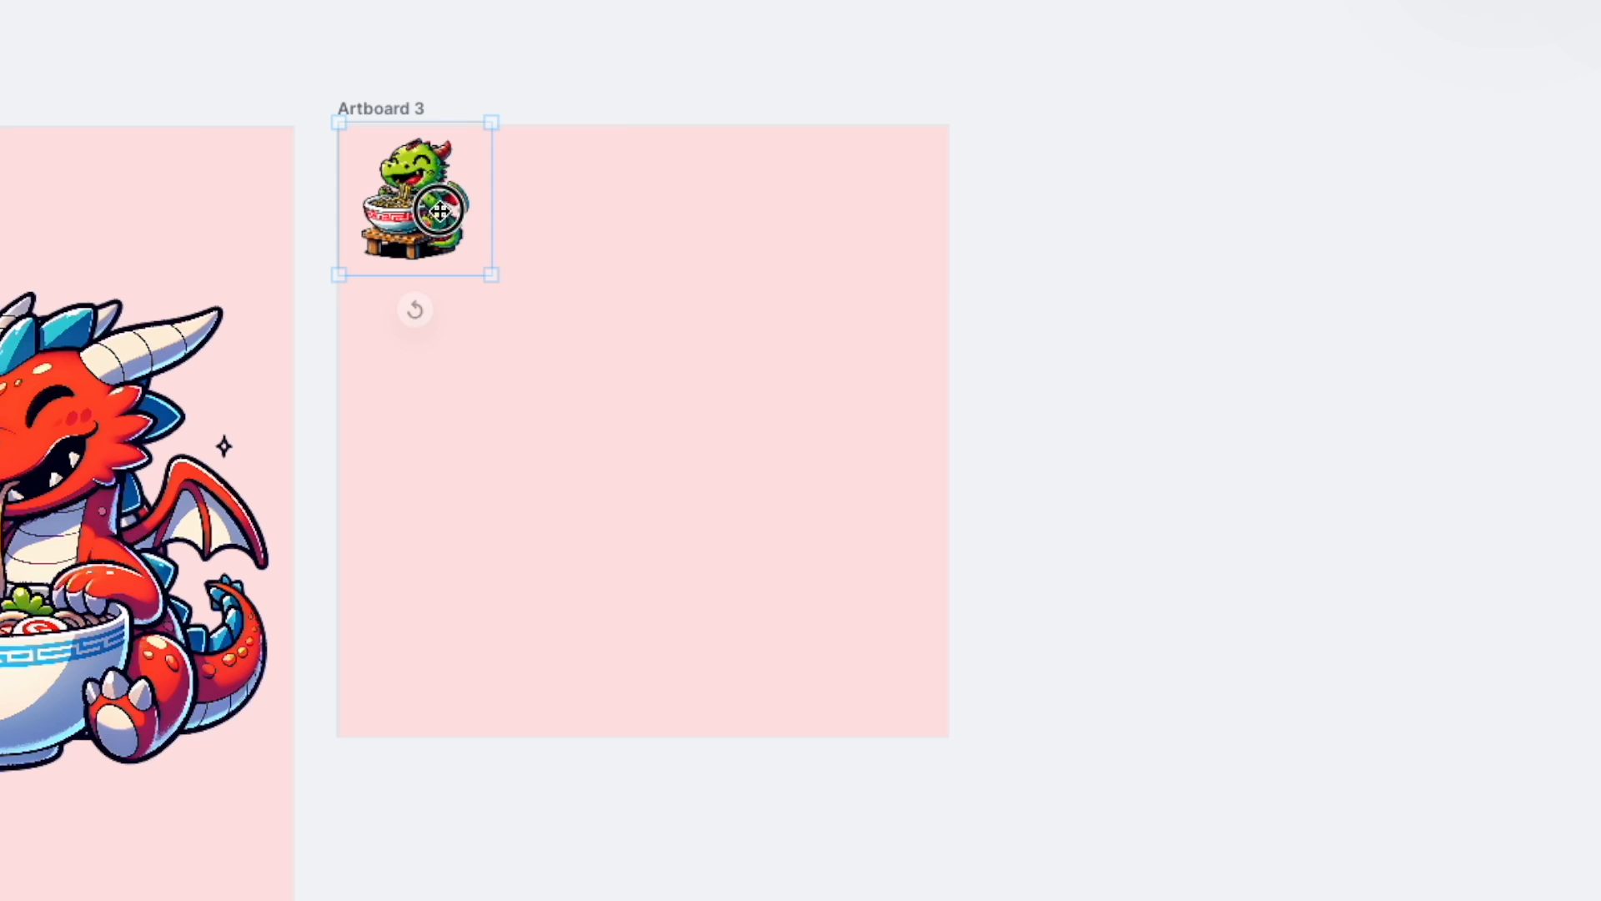
left_click_drag(493, 278, 952, 736)
left_click(1180, 302)
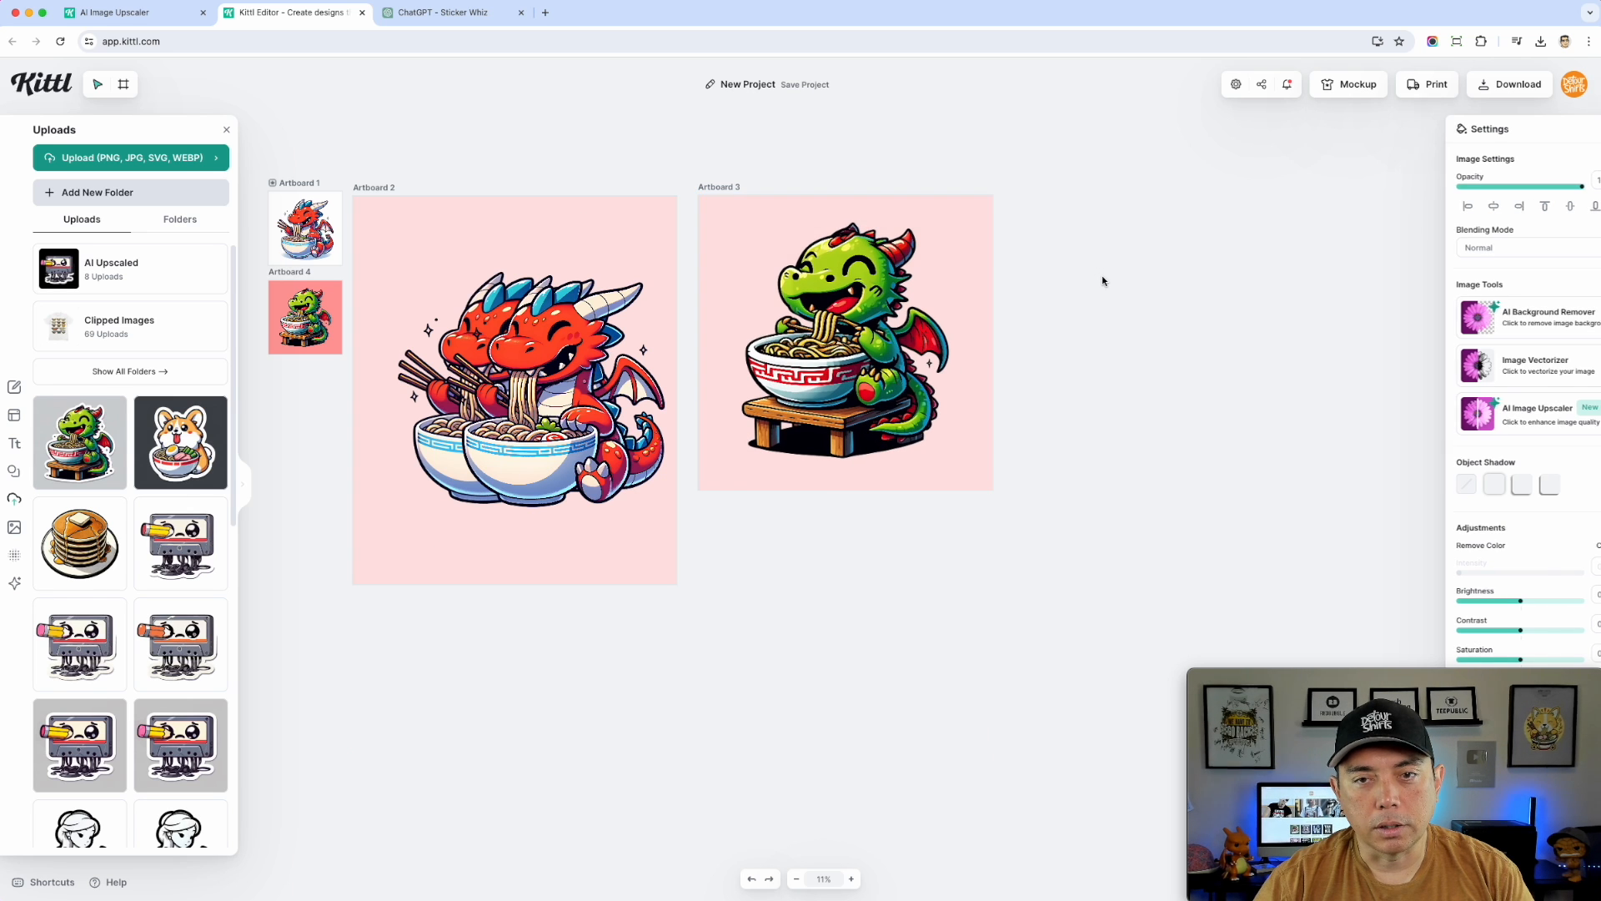
- Examine the enlarged upscaled green dragon's outlines and shading up close on Artboard 3
left_click(845, 287)
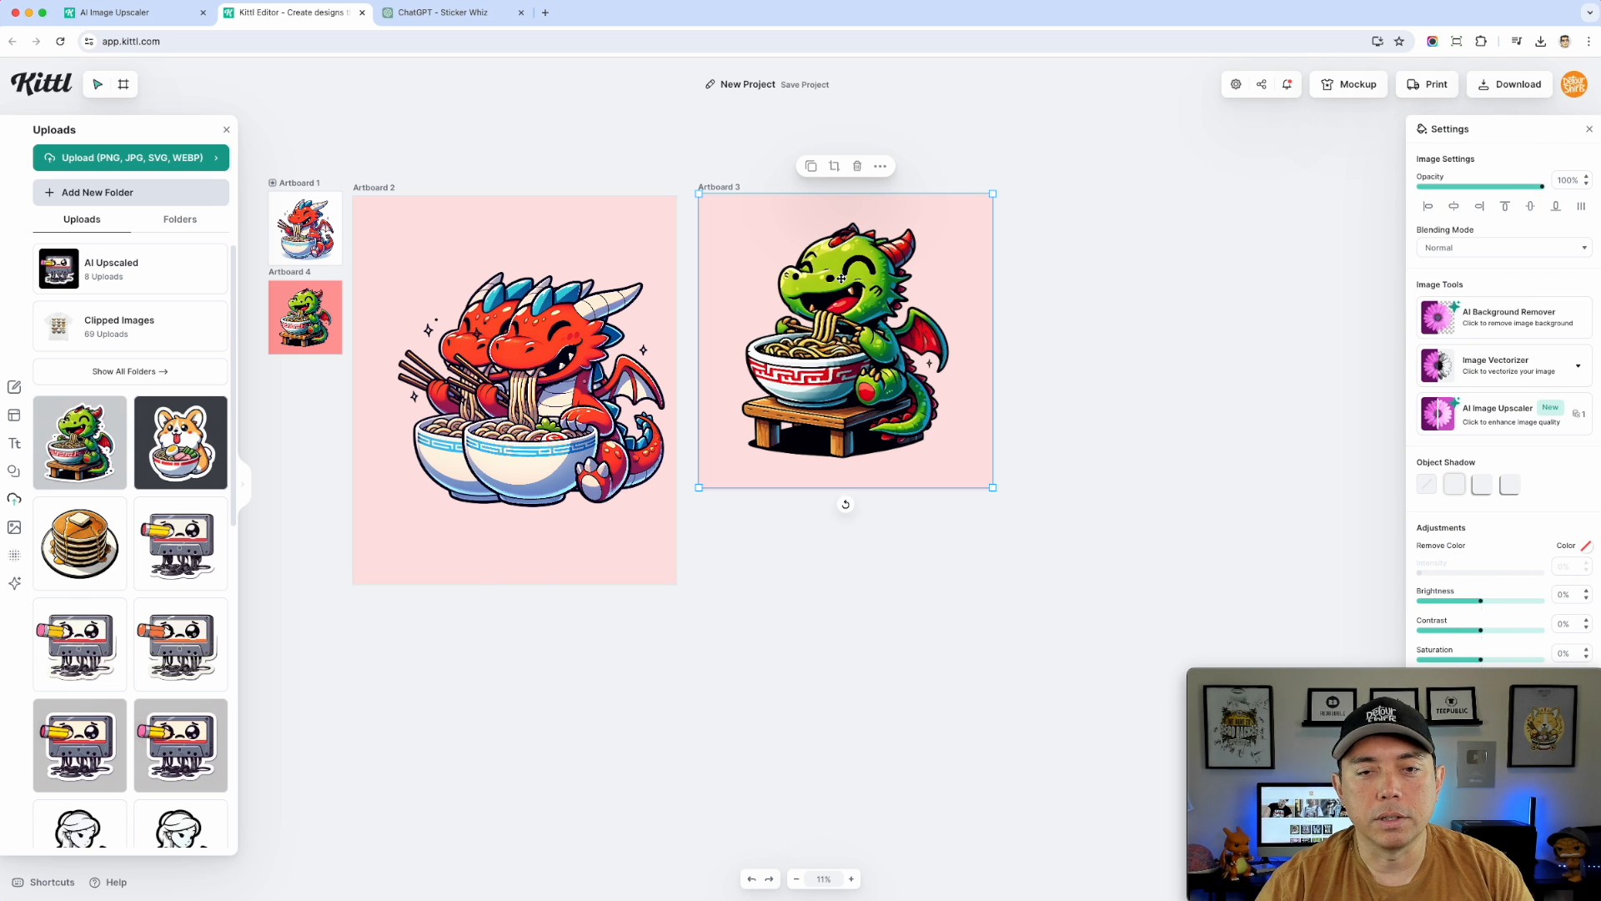
scroll(843, 283, "up", 5)
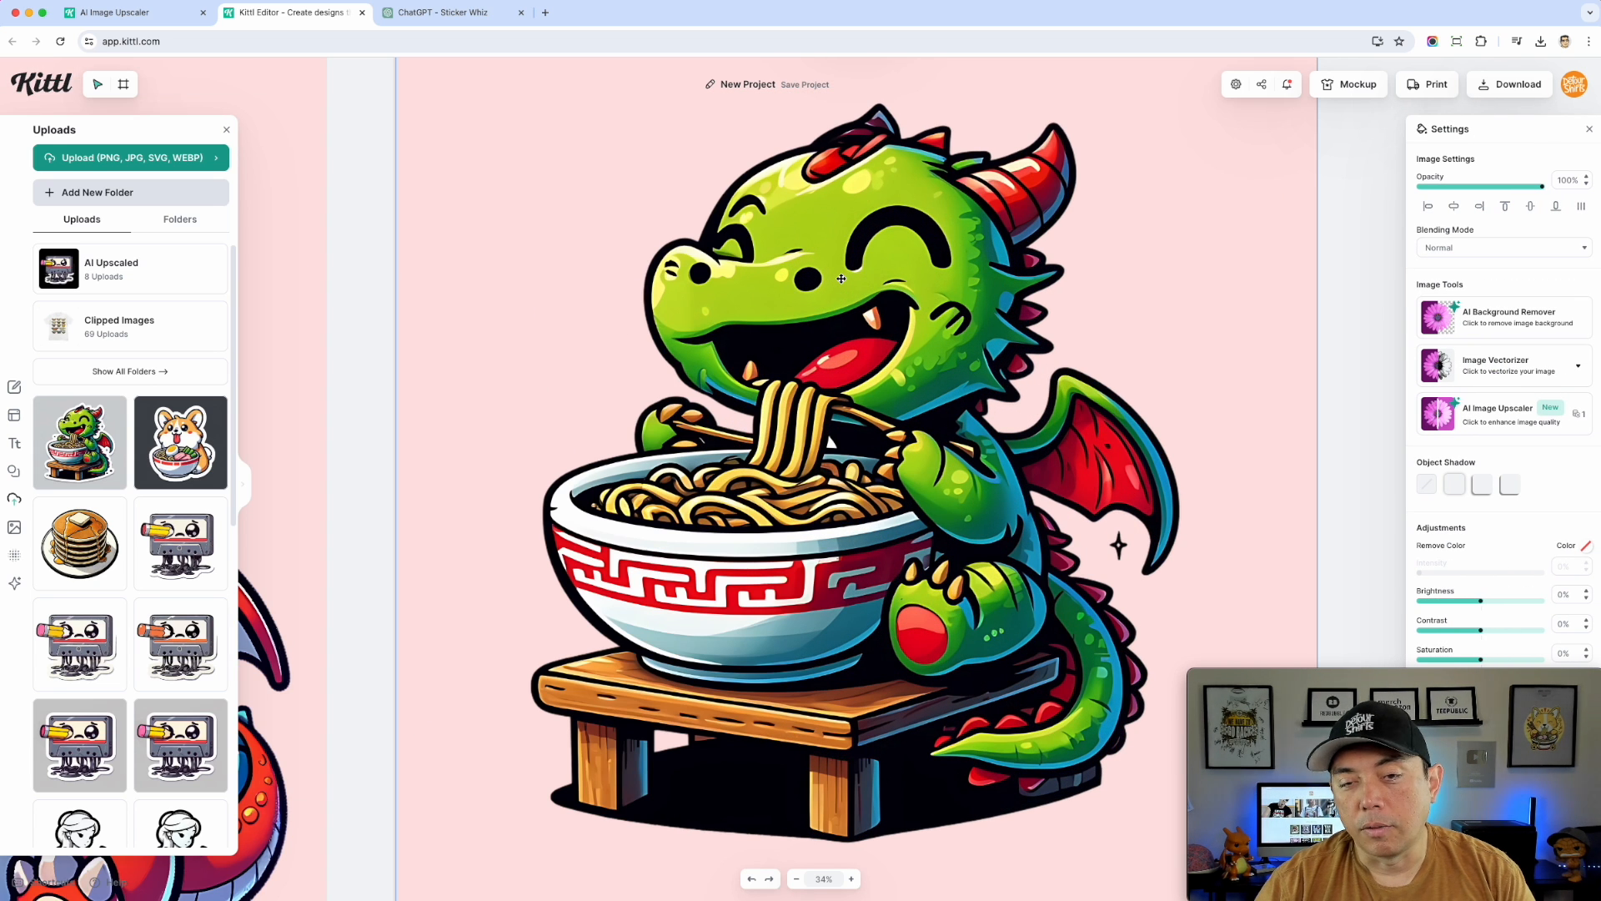
scroll(841, 279, "up", 2)
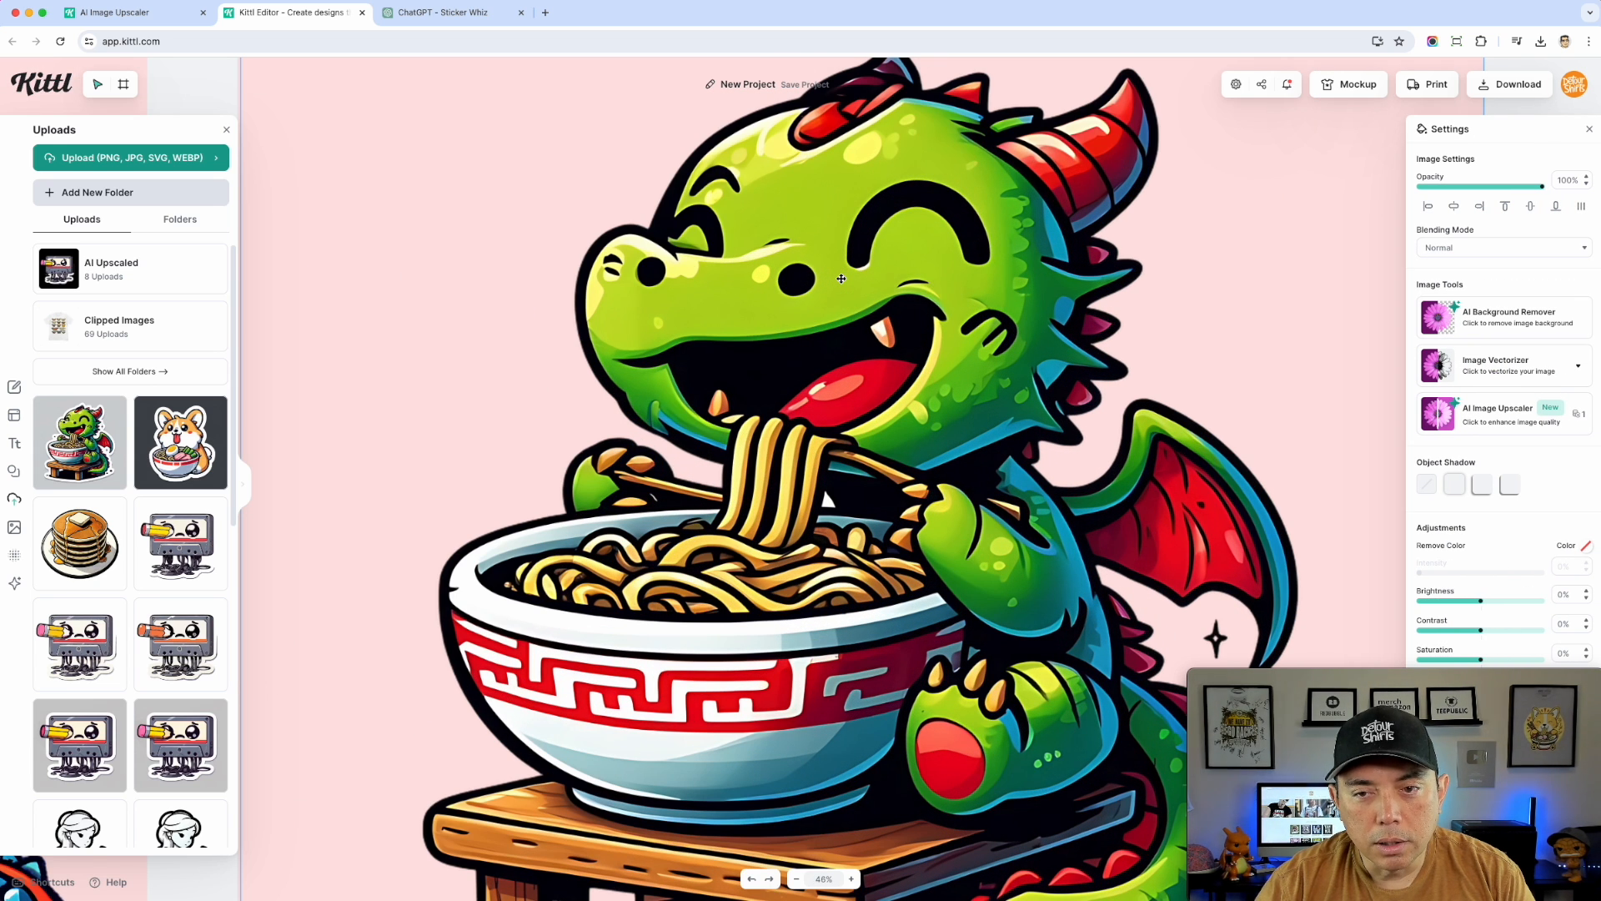
scroll(841, 278, "up", 3)
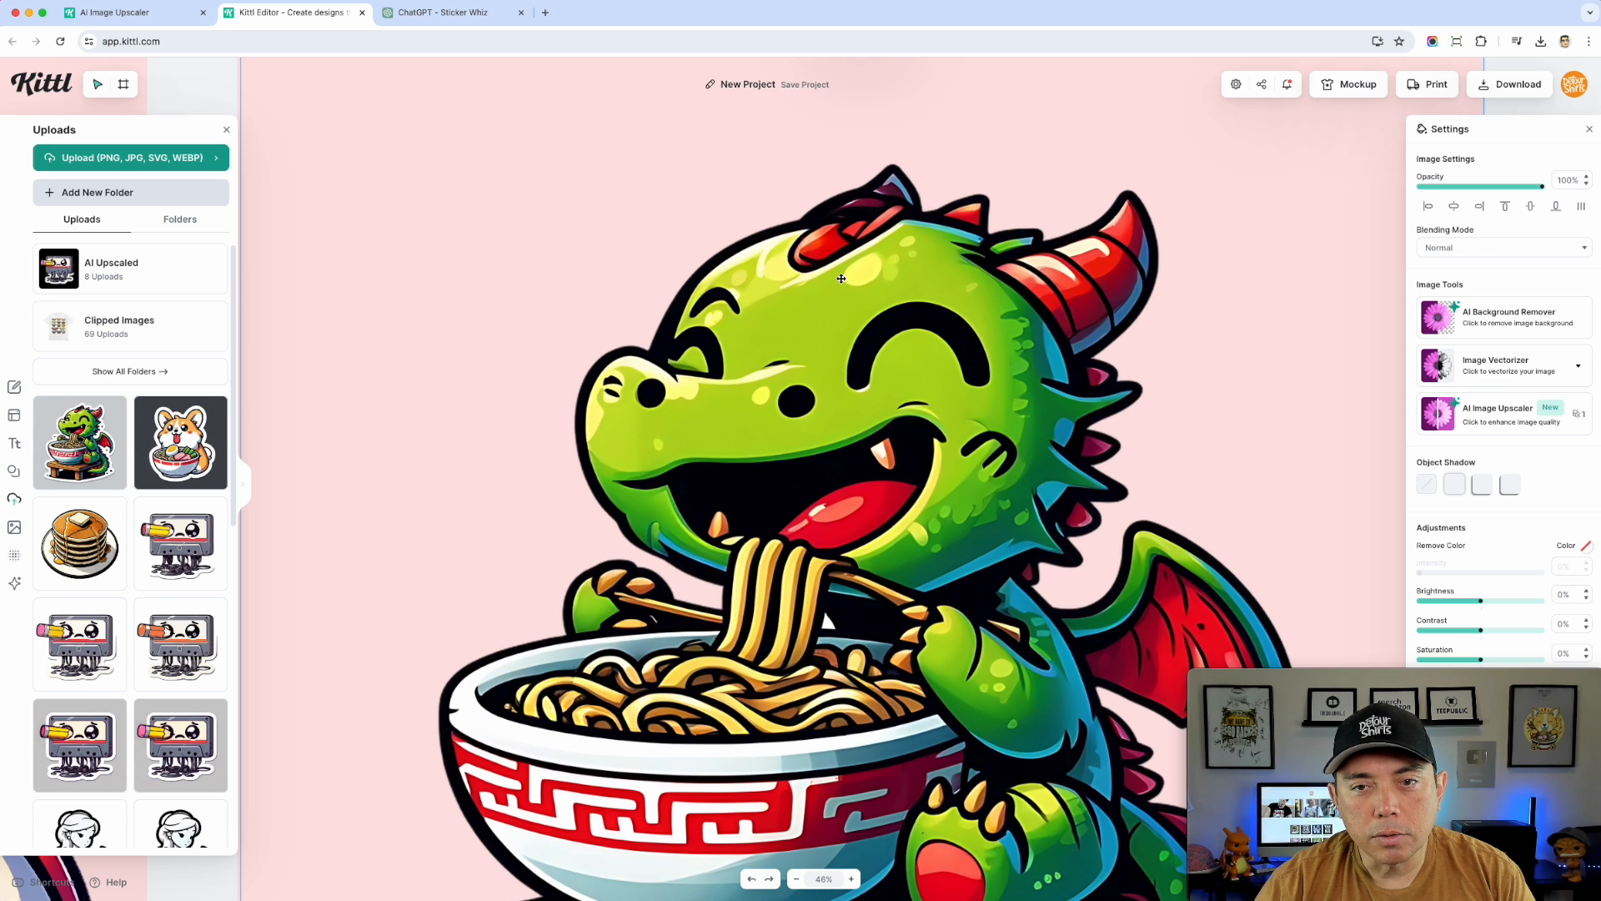
scroll(841, 279, "up", 2)
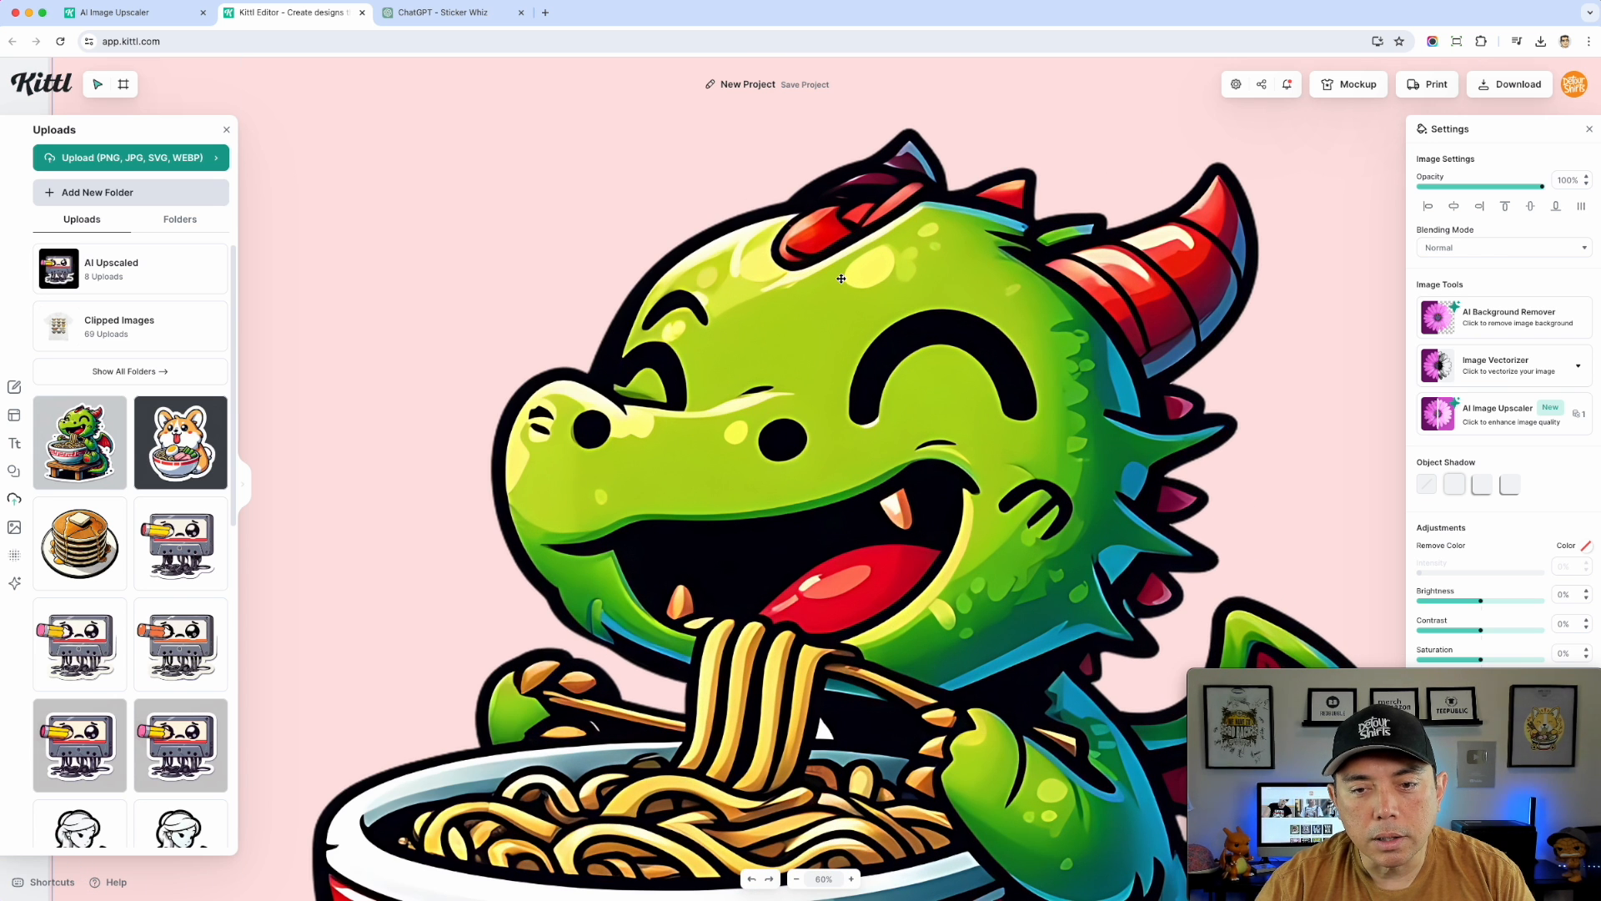
scroll(841, 279, "down", 9)
scroll(598, 298, "down", 2)
- Examine the original green dragon on Artboard 4 up close for comparison with the upscaled version
left_click(753, 654)
left_click_drag(854, 625, 1301, 641)
left_click_drag(501, 450, 766, 478)
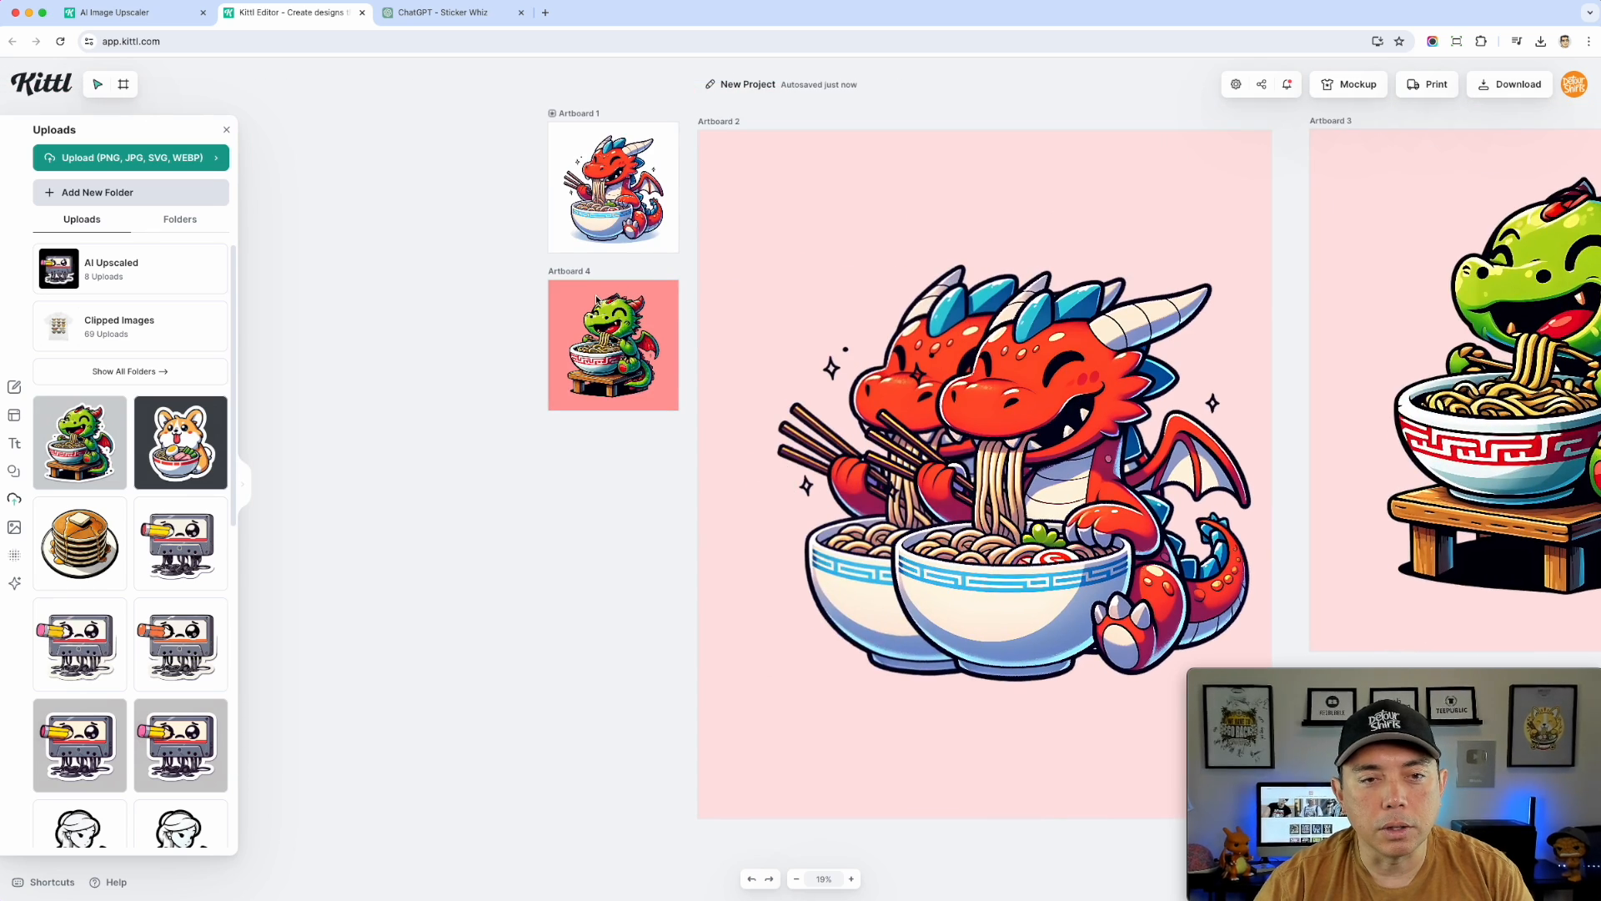
scroll(608, 339, "up", 10)
scroll(608, 340, "up", 3)
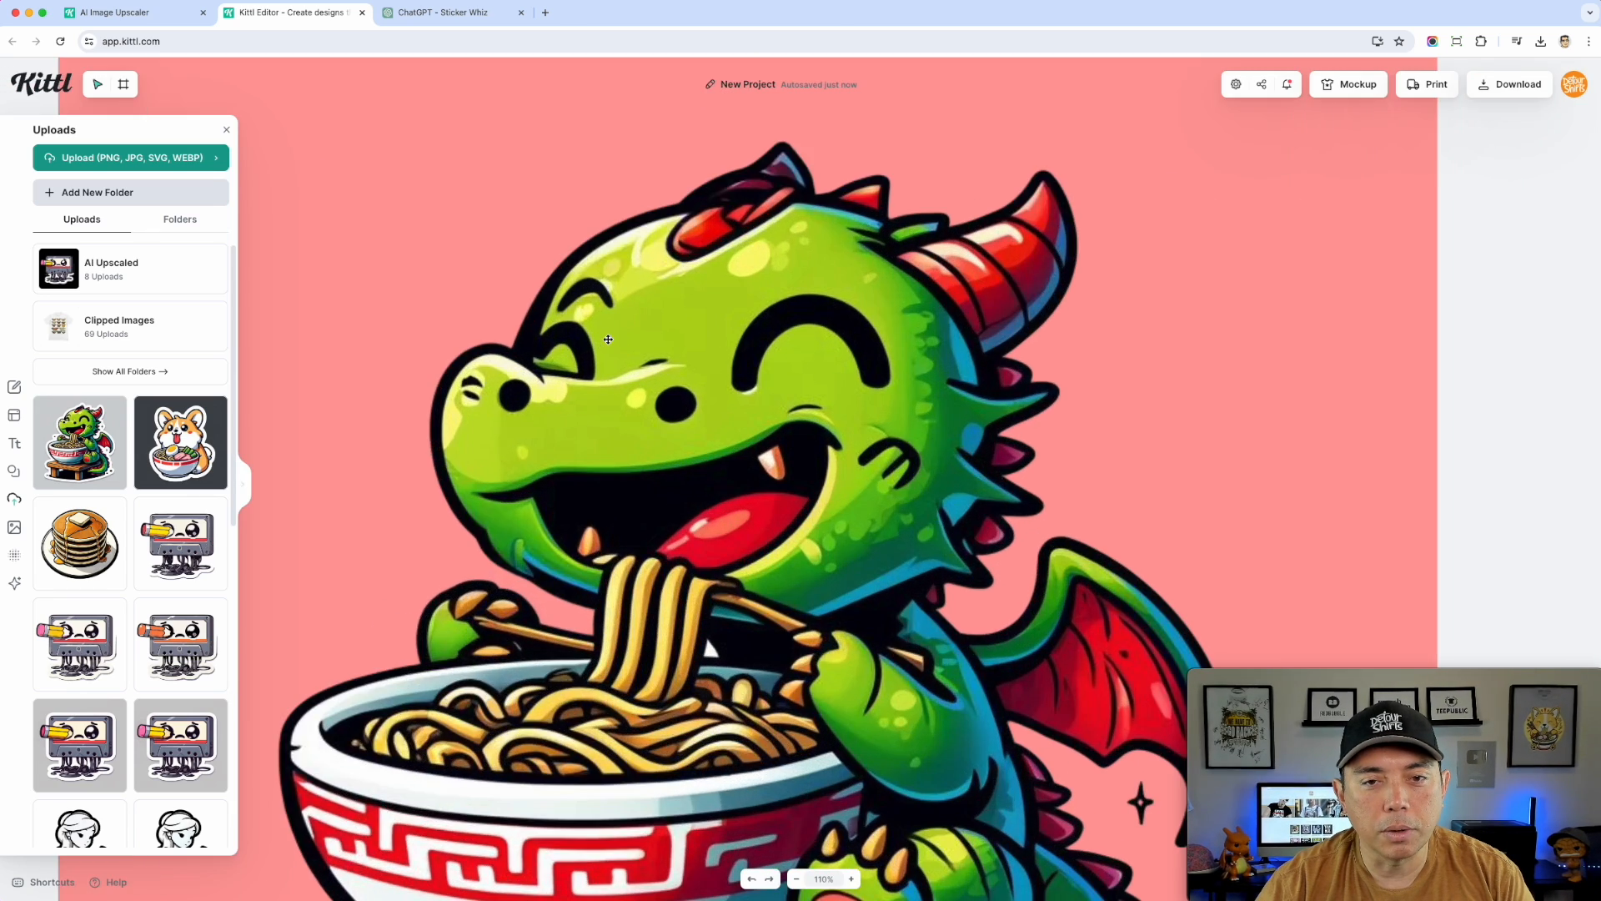
scroll(608, 339, "down", 20)
scroll(608, 339, "up", 10)
scroll(608, 340, "down", 1)
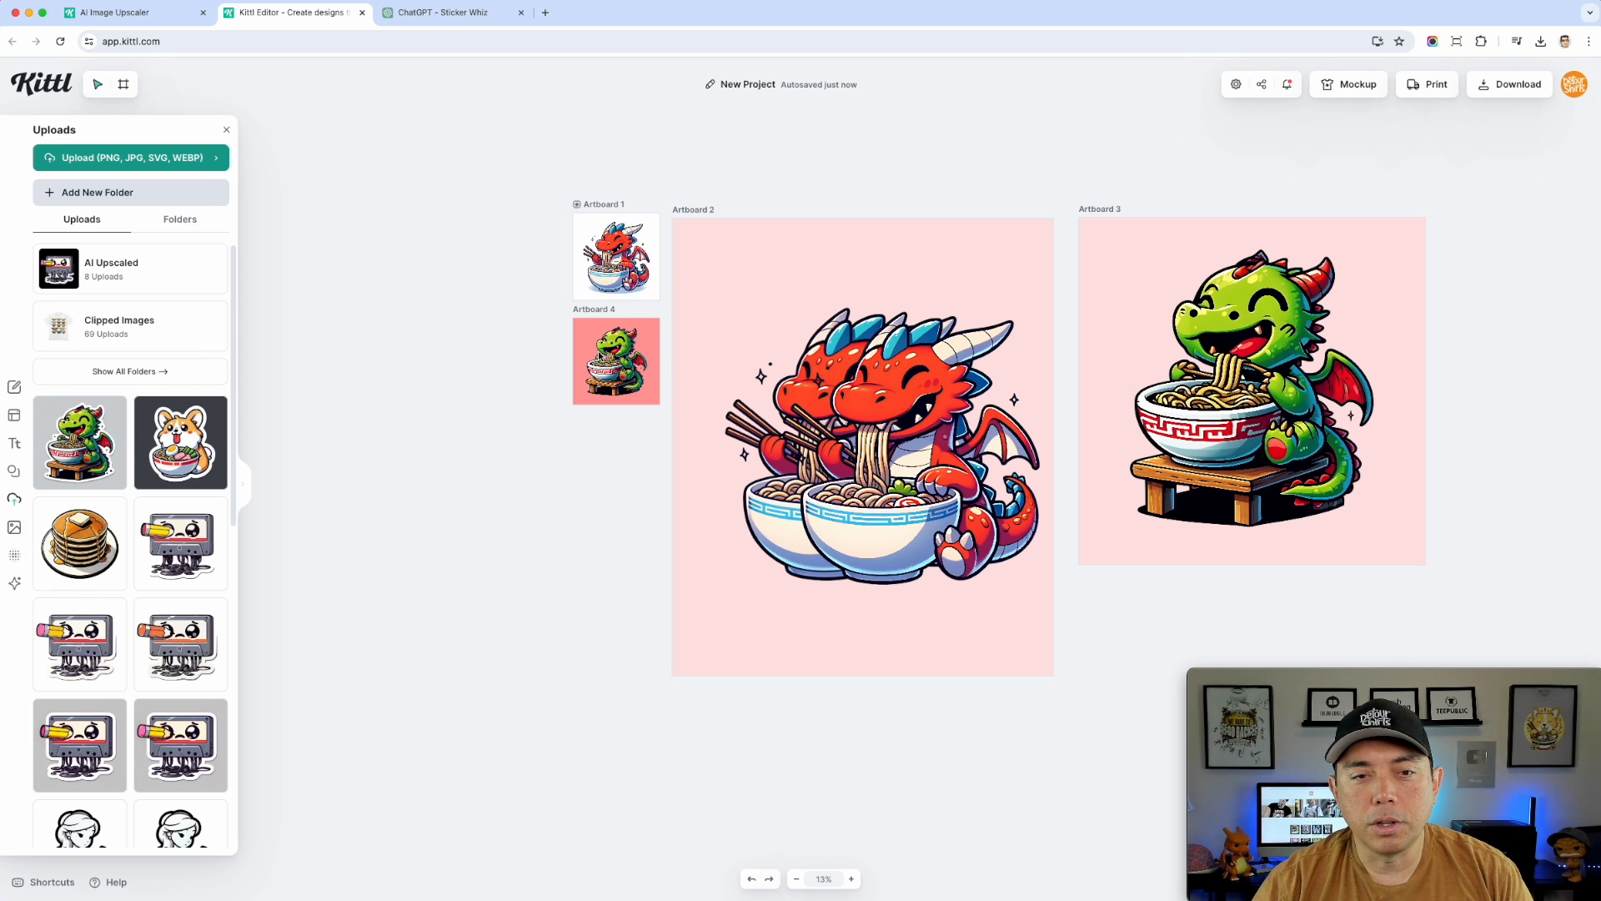
- Place a copy of the original green dragon from Artboard 4 near Artboard 3's upper-left corner
left_click(611, 346)
left_click_drag(611, 347, 1171, 323)
scroll(1261, 390, "up", 3)
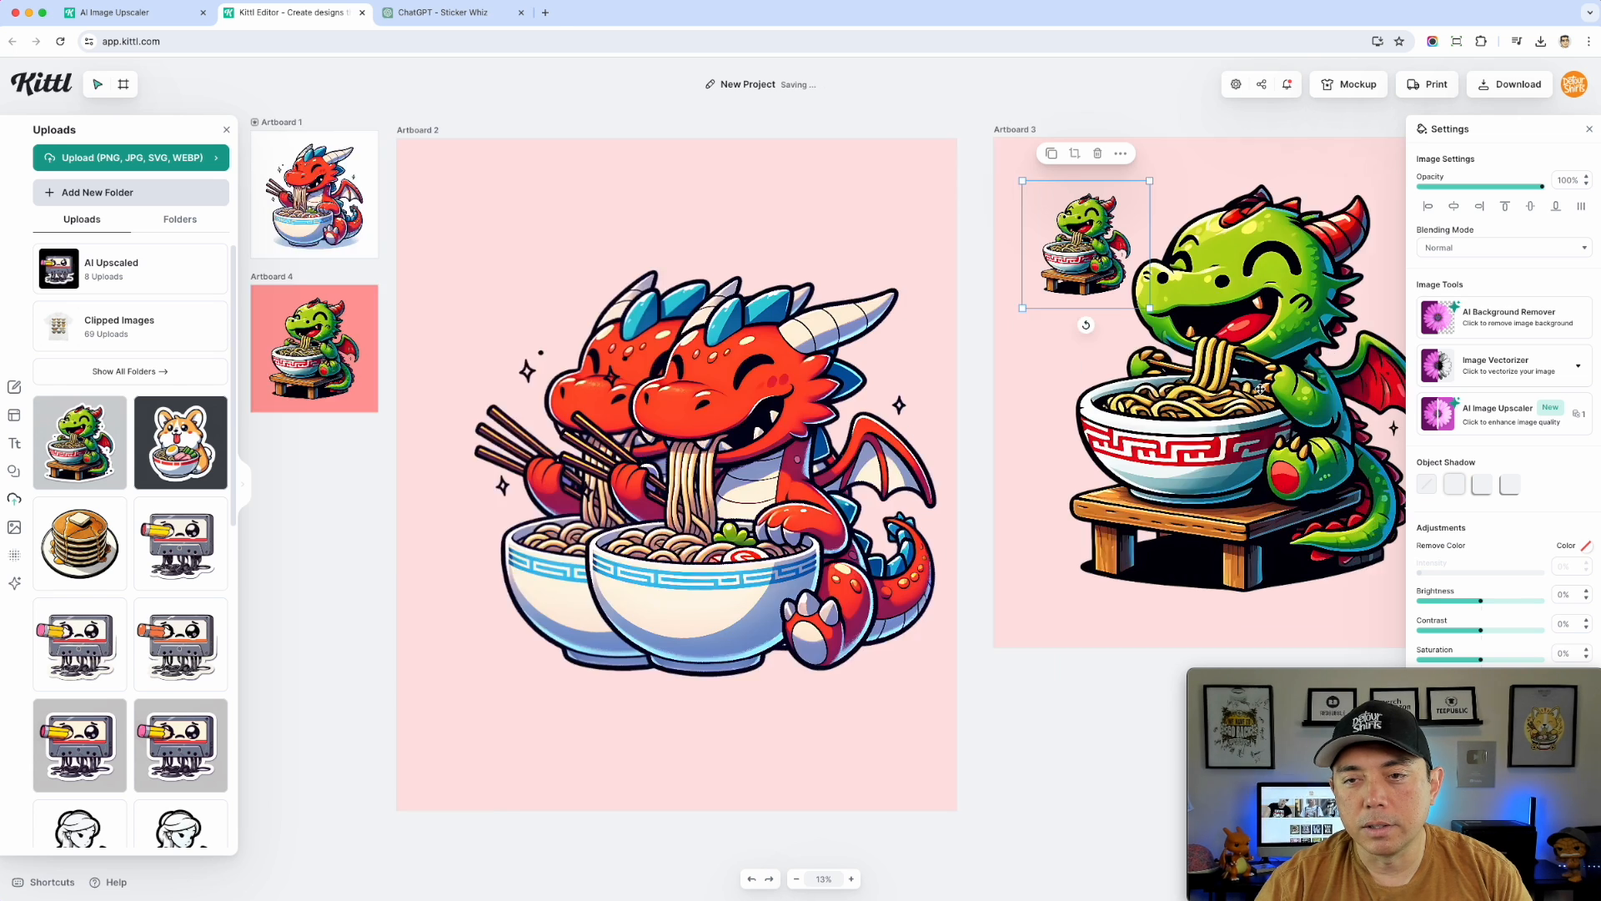
- Enlarge the original green dragon copy to the upscaled dragon's size and shift it right so both faces can be compared
scroll(1260, 390, "up", 2)
scroll(1234, 272, "right", 10)
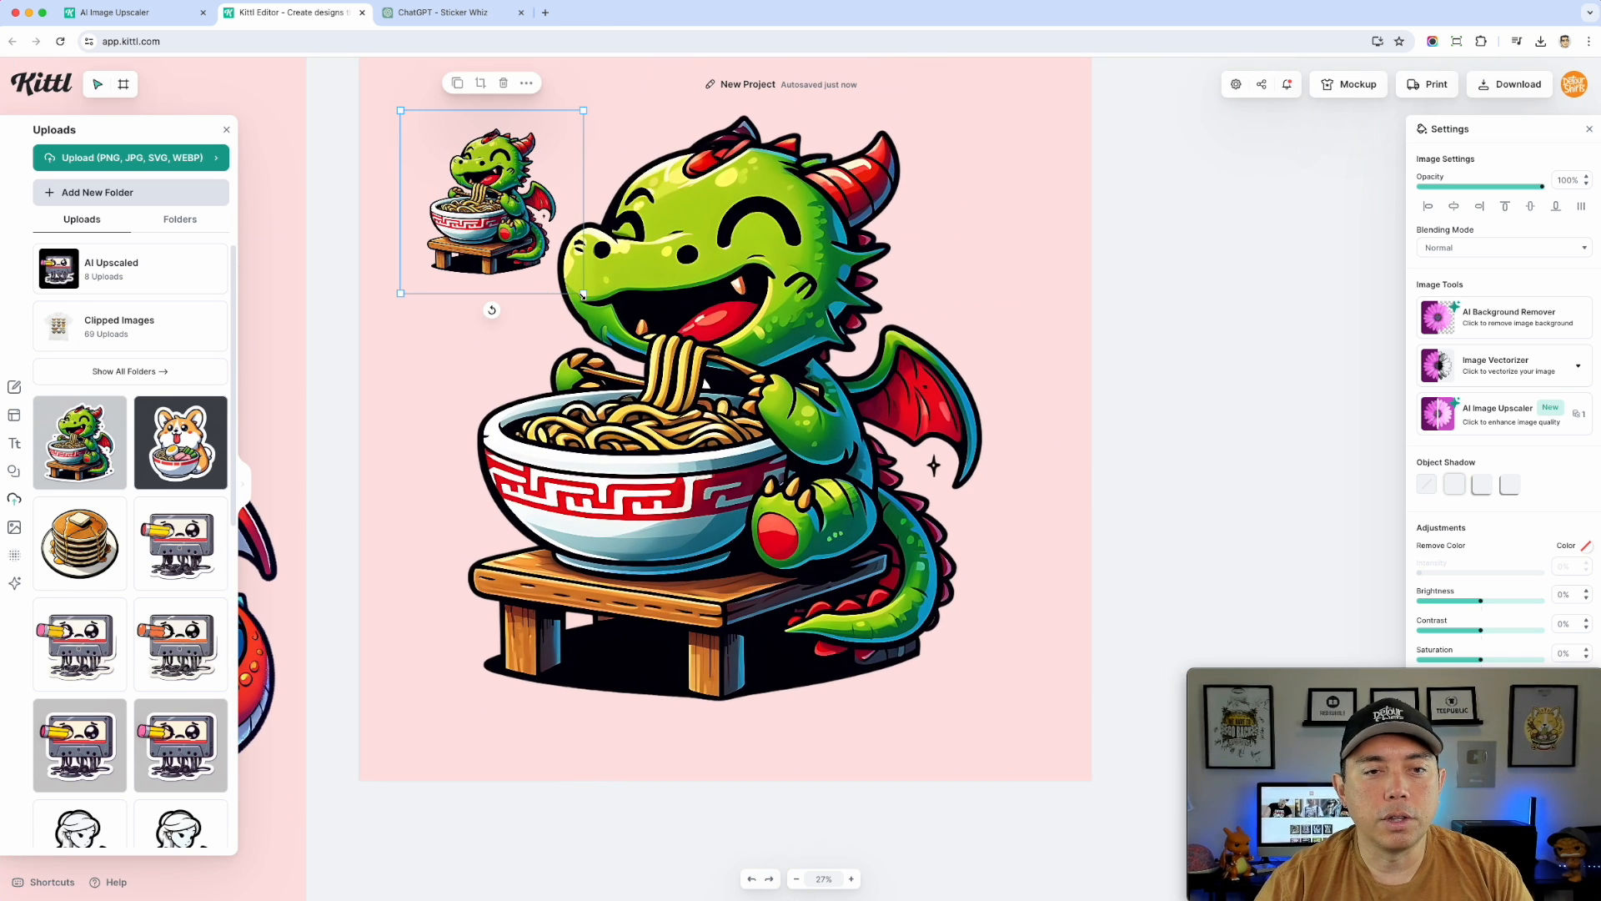
left_click(582, 295)
left_click_drag(582, 294, 1059, 748)
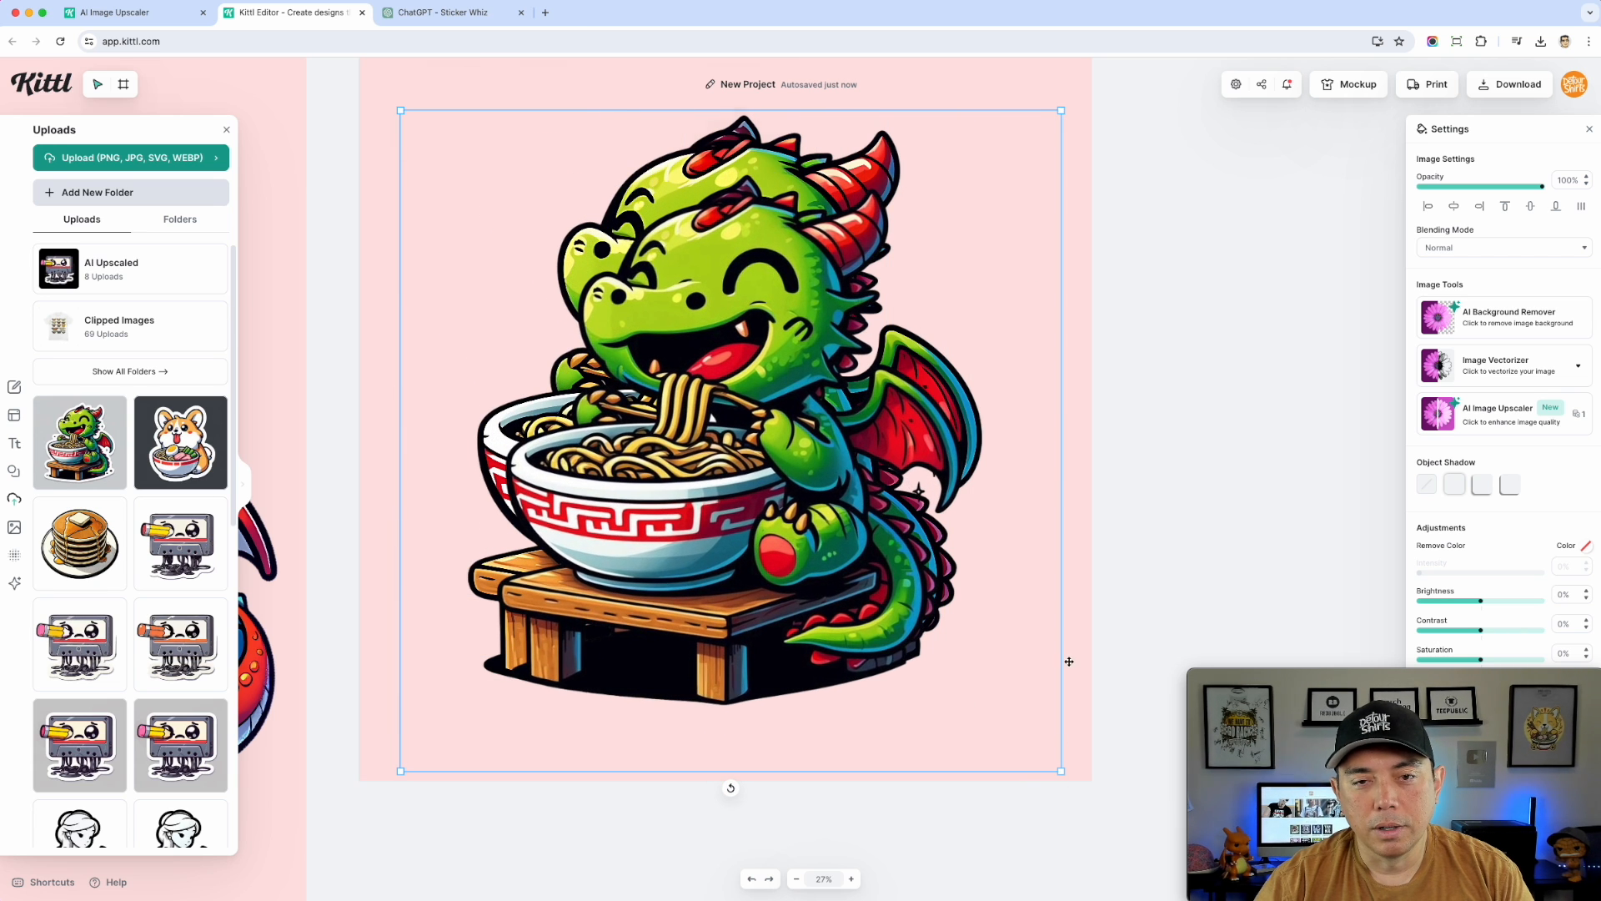
left_click_drag(1057, 111, 1131, 86)
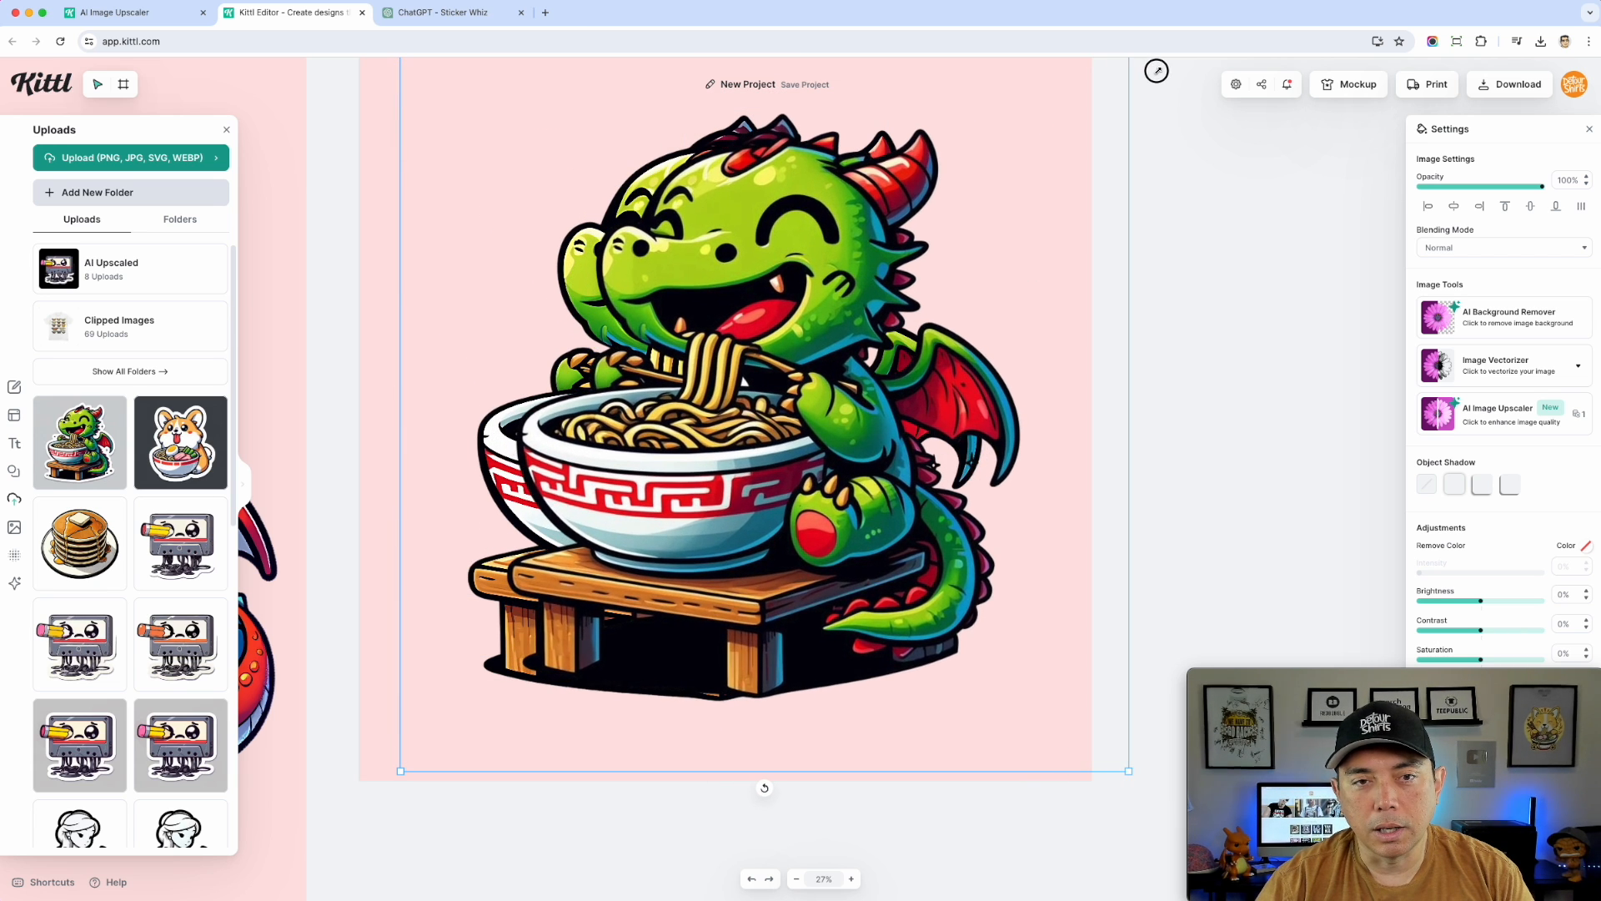
left_click_drag(672, 282, 748, 288)
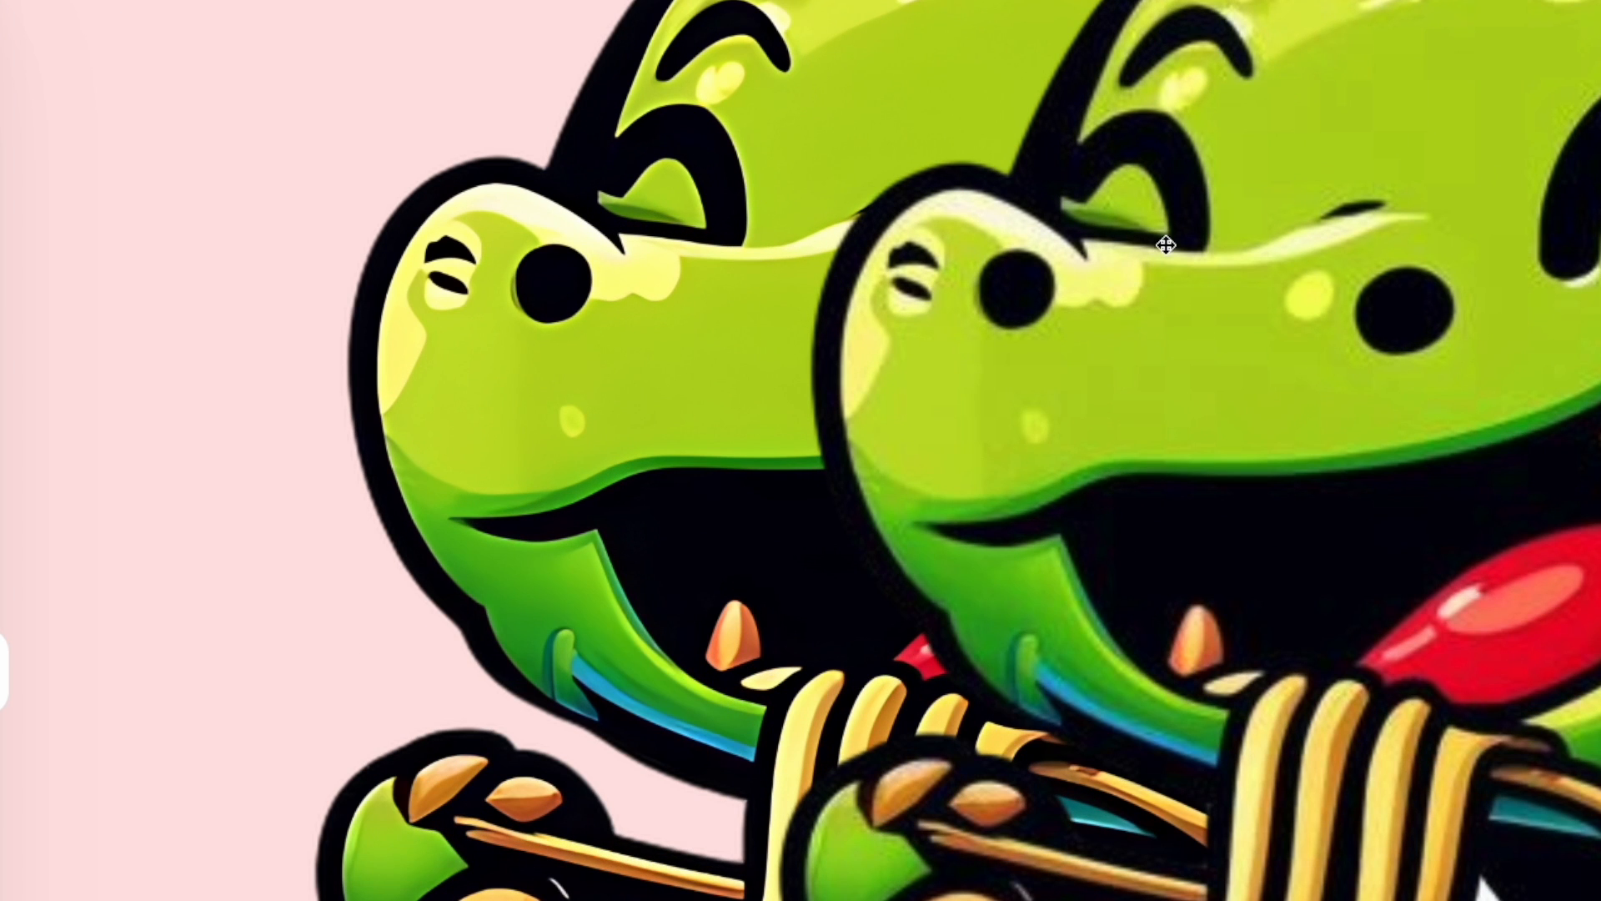
- Compare the snouts, outlines and color areas of the upscaled and original green dragons up close on Artboard 3
scroll(1166, 244, "up", 2)
left_click_drag(1209, 302, 1234, 317)
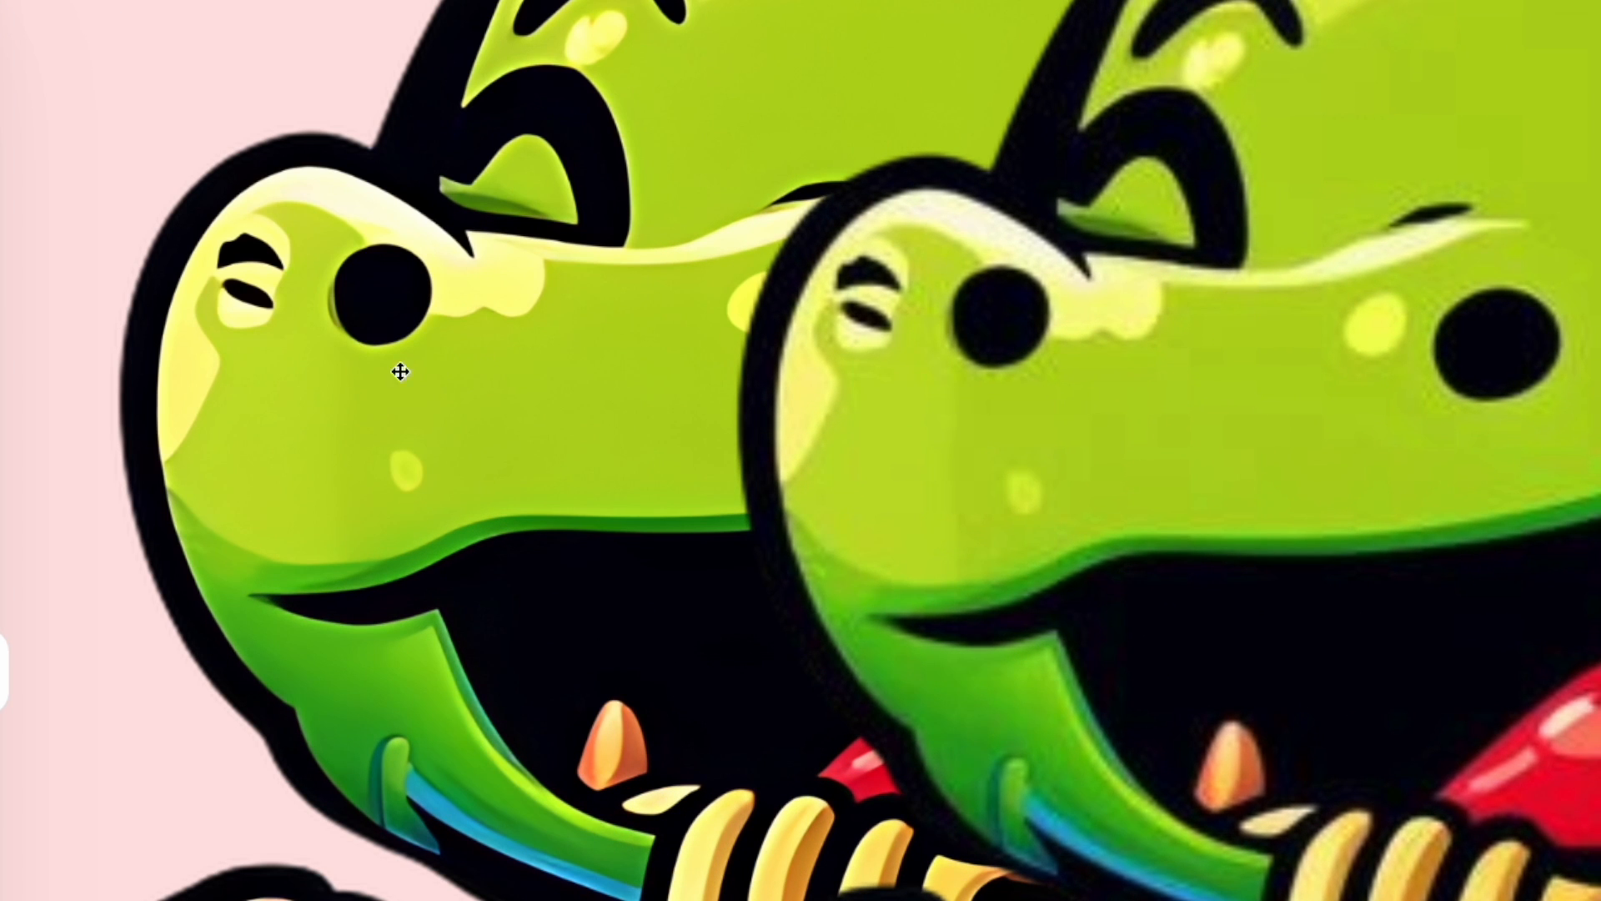
left_click_drag(961, 374, 1128, 340)
scroll(844, 373, "down", 1)
scroll(845, 374, "down", 5)
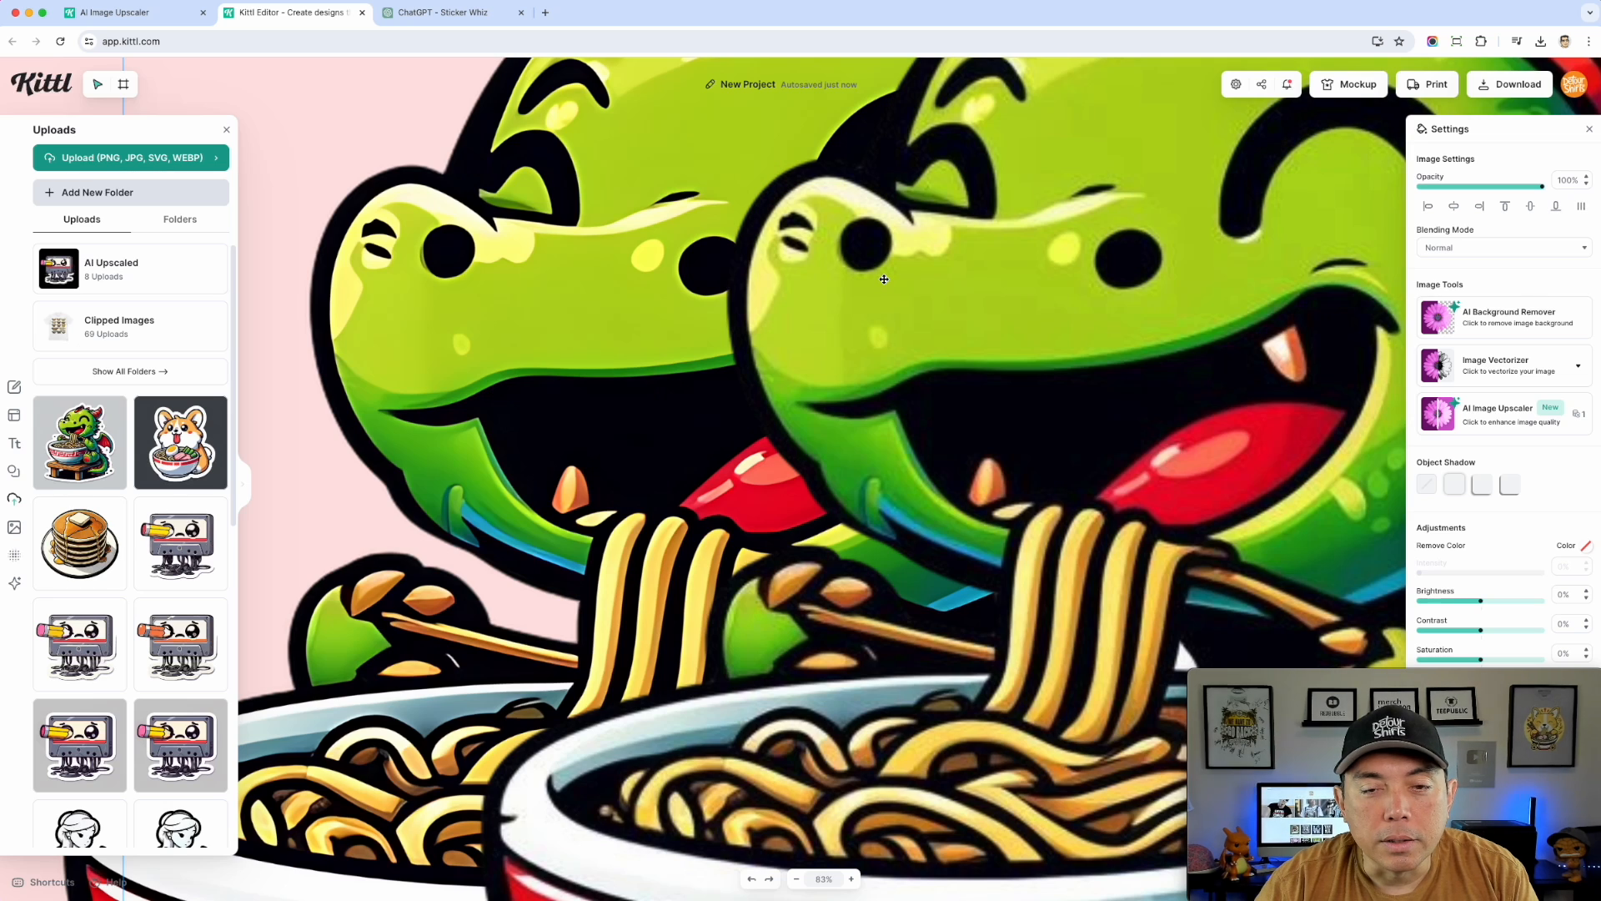
scroll(884, 279, "up", 5)
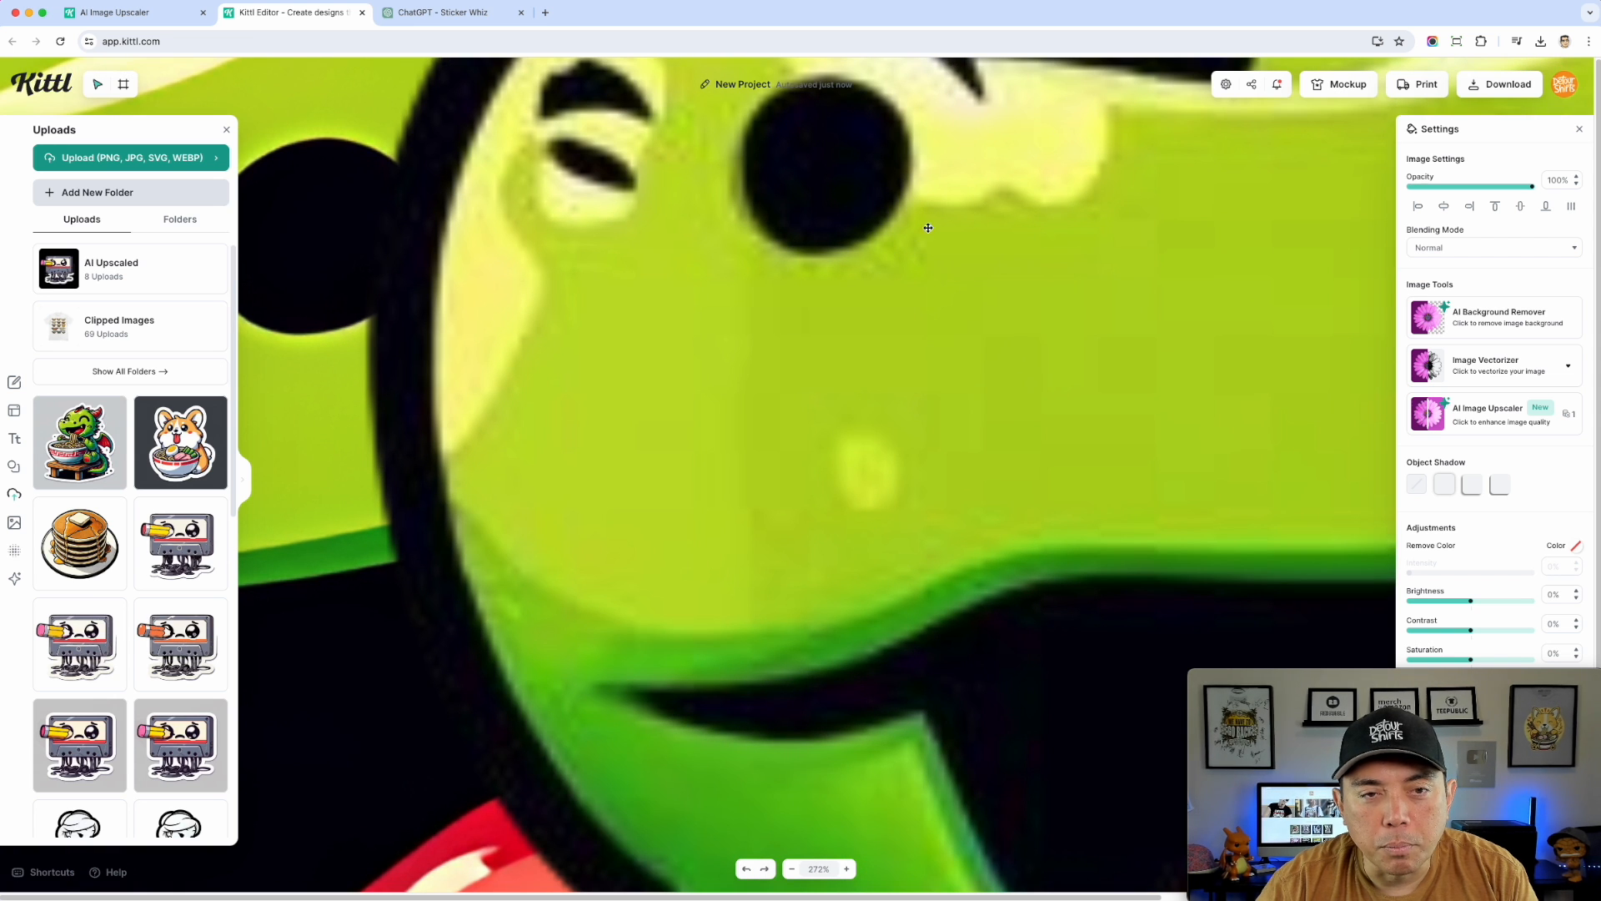
key("space")
left_click_drag(462, 282, 555, 307)
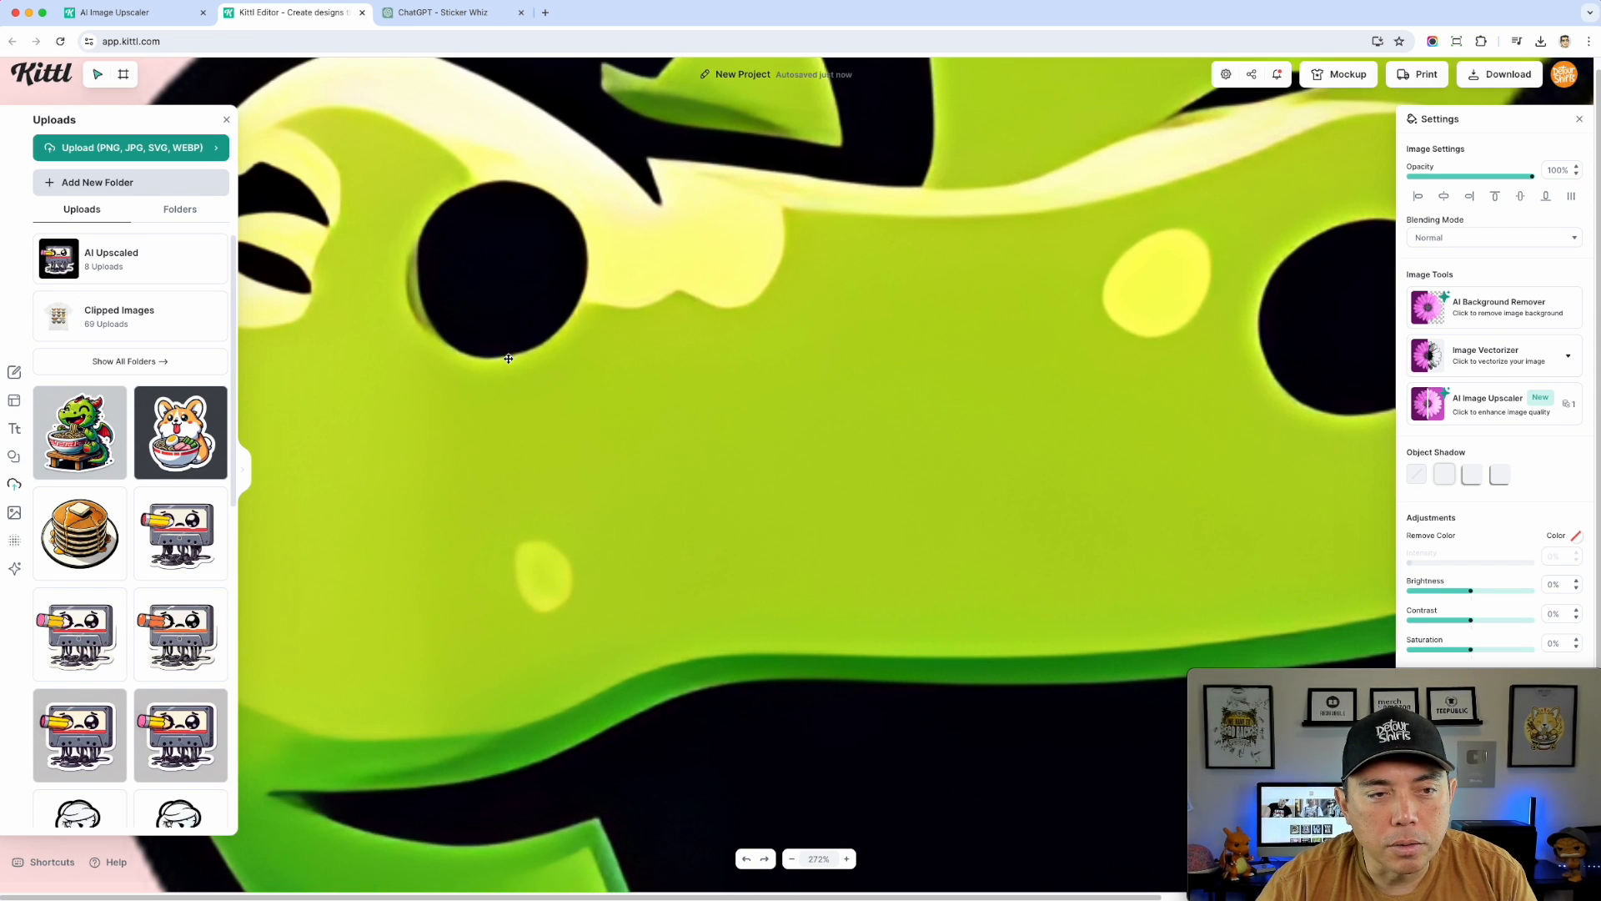
scroll(754, 435, "down", 10)
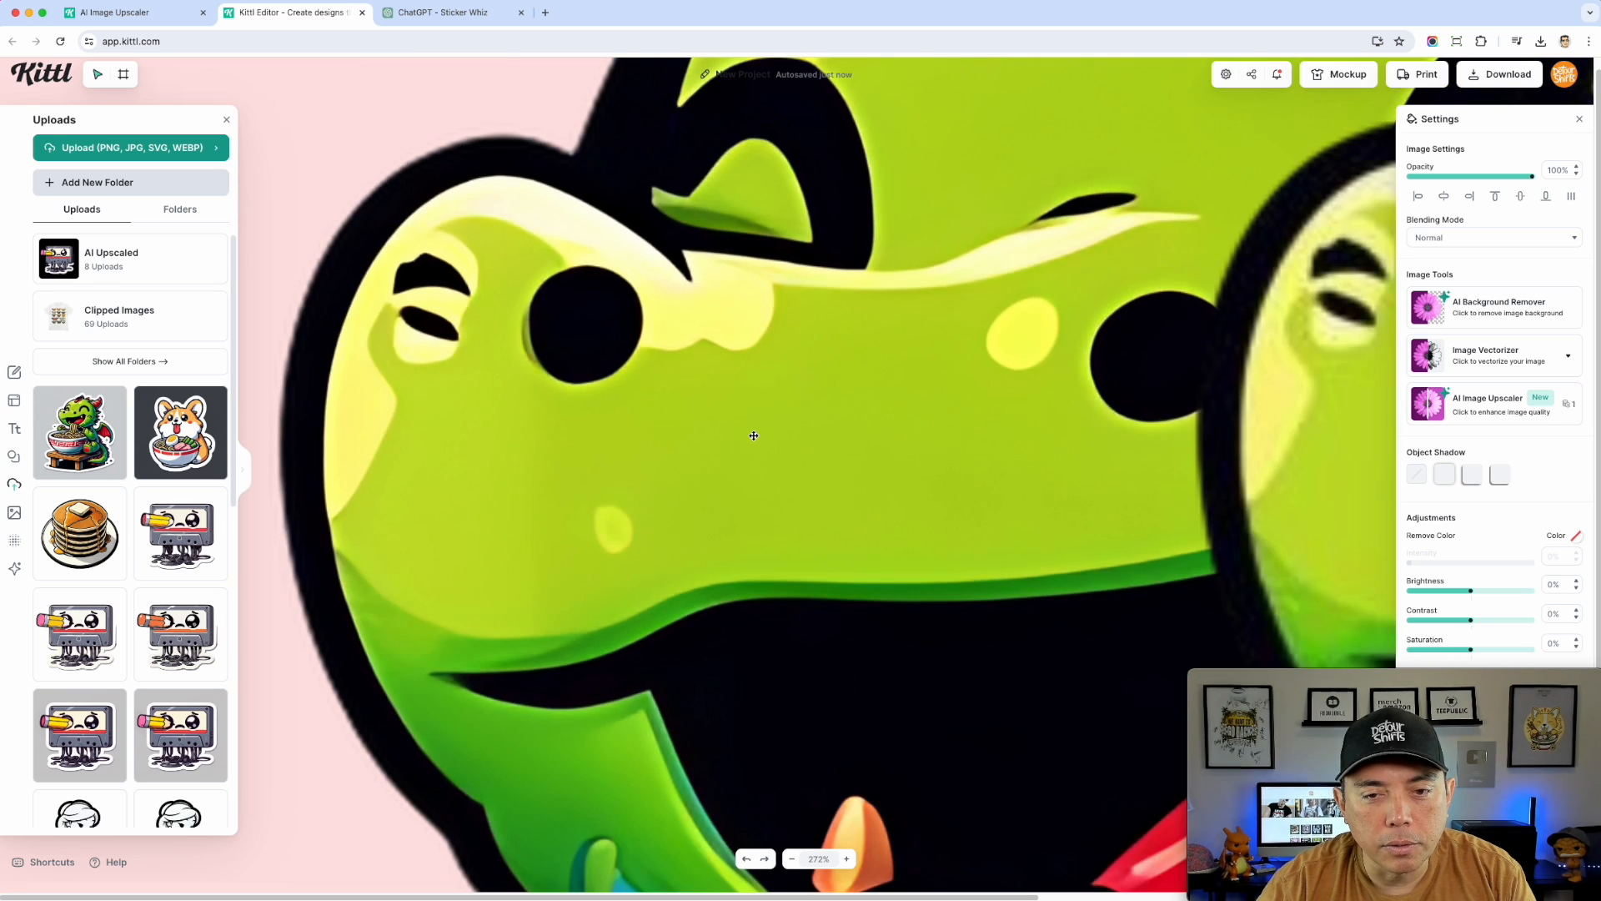
scroll(753, 435, "down", 6)
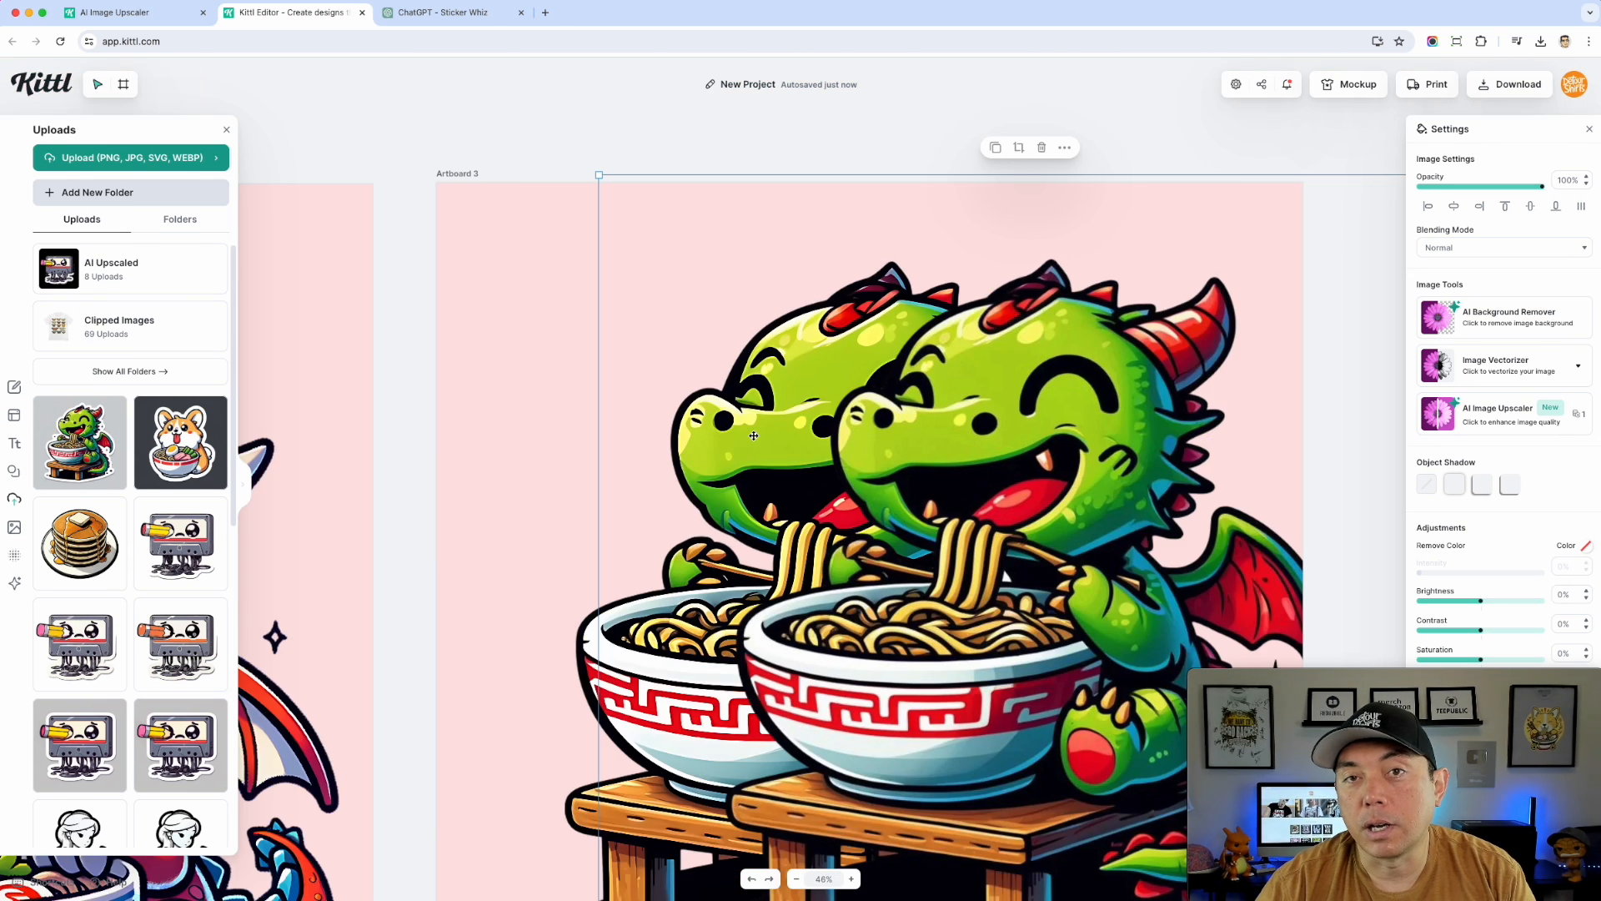
scroll(754, 435, "up", 2)
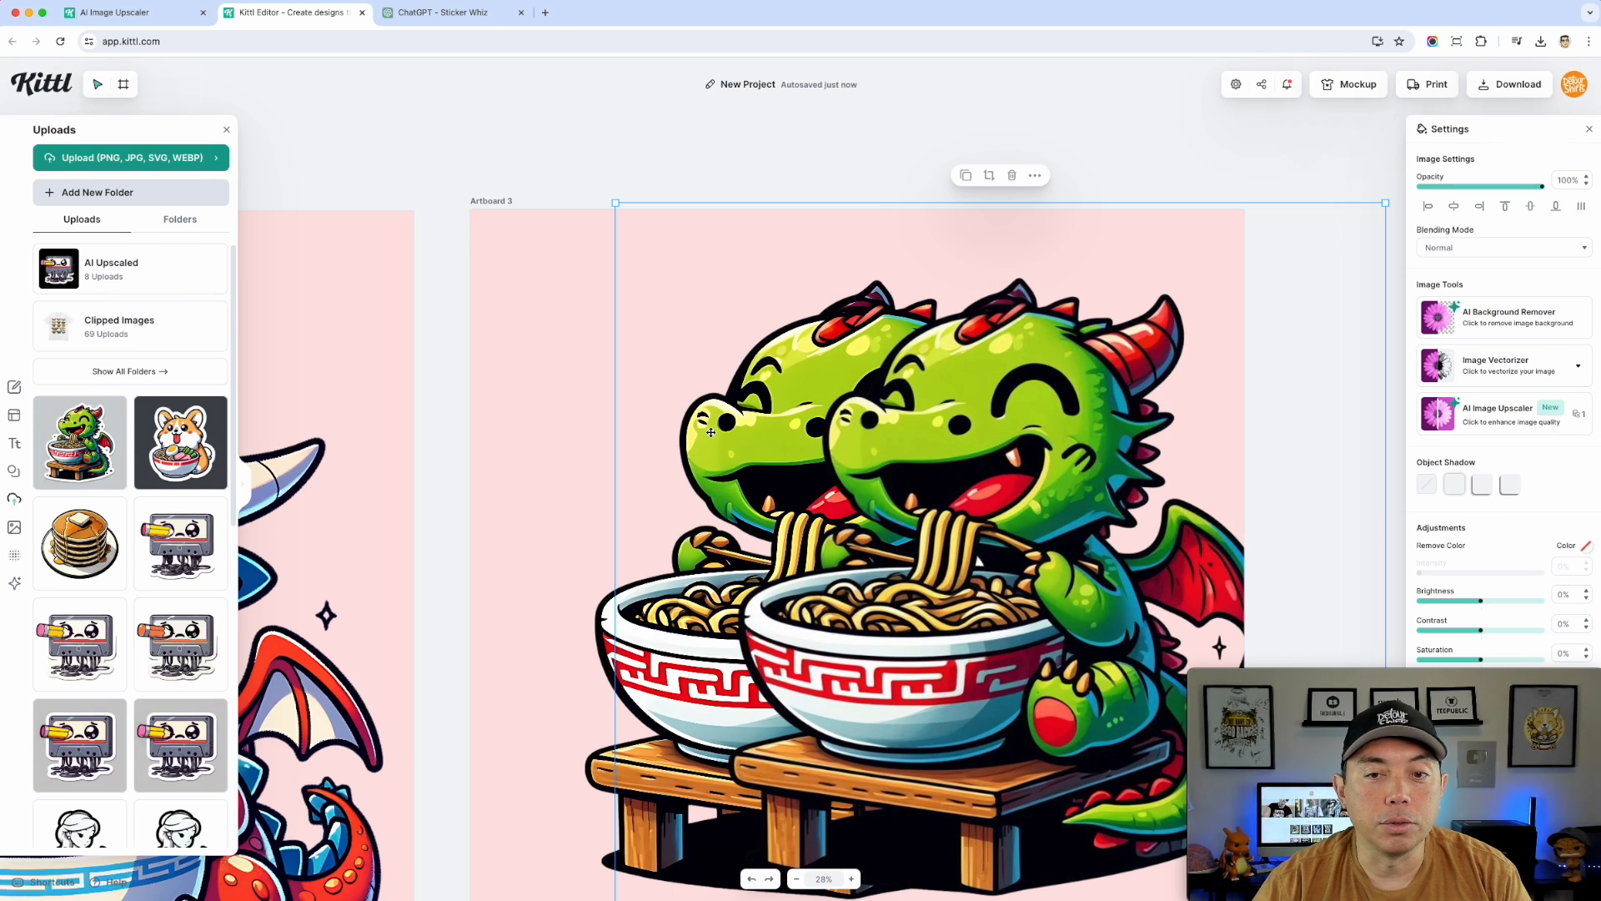
- Move the original green dragon copy further right on Artboard 3 to expose more of the upscaled one
left_click_drag(931, 468, 1051, 477)
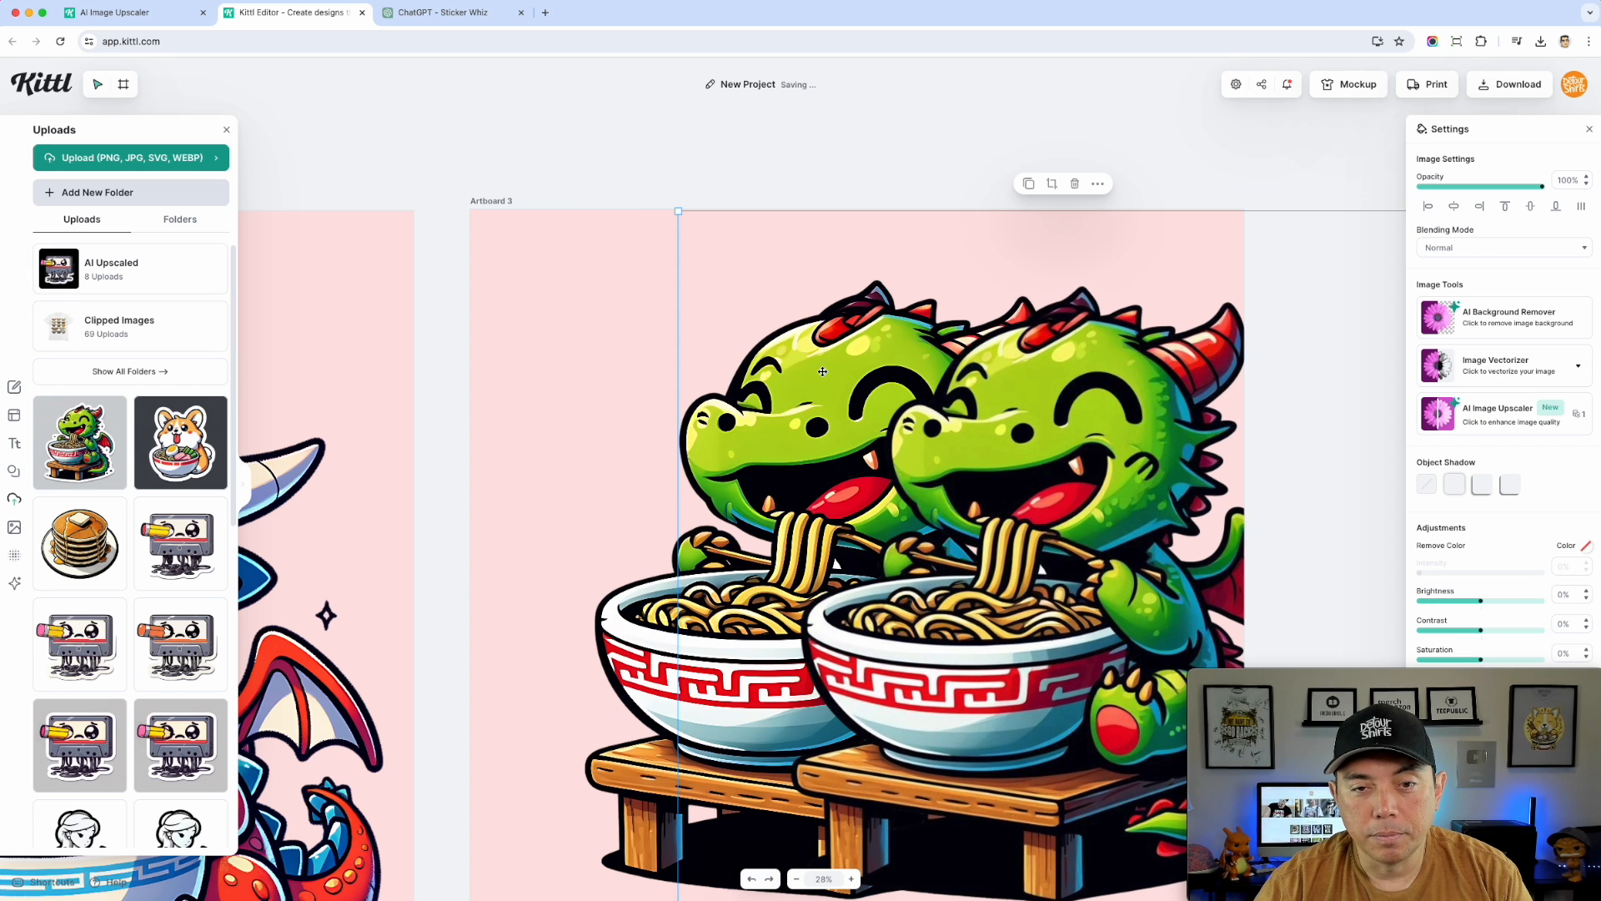
left_click(779, 377)
scroll(844, 424, "down", 5)
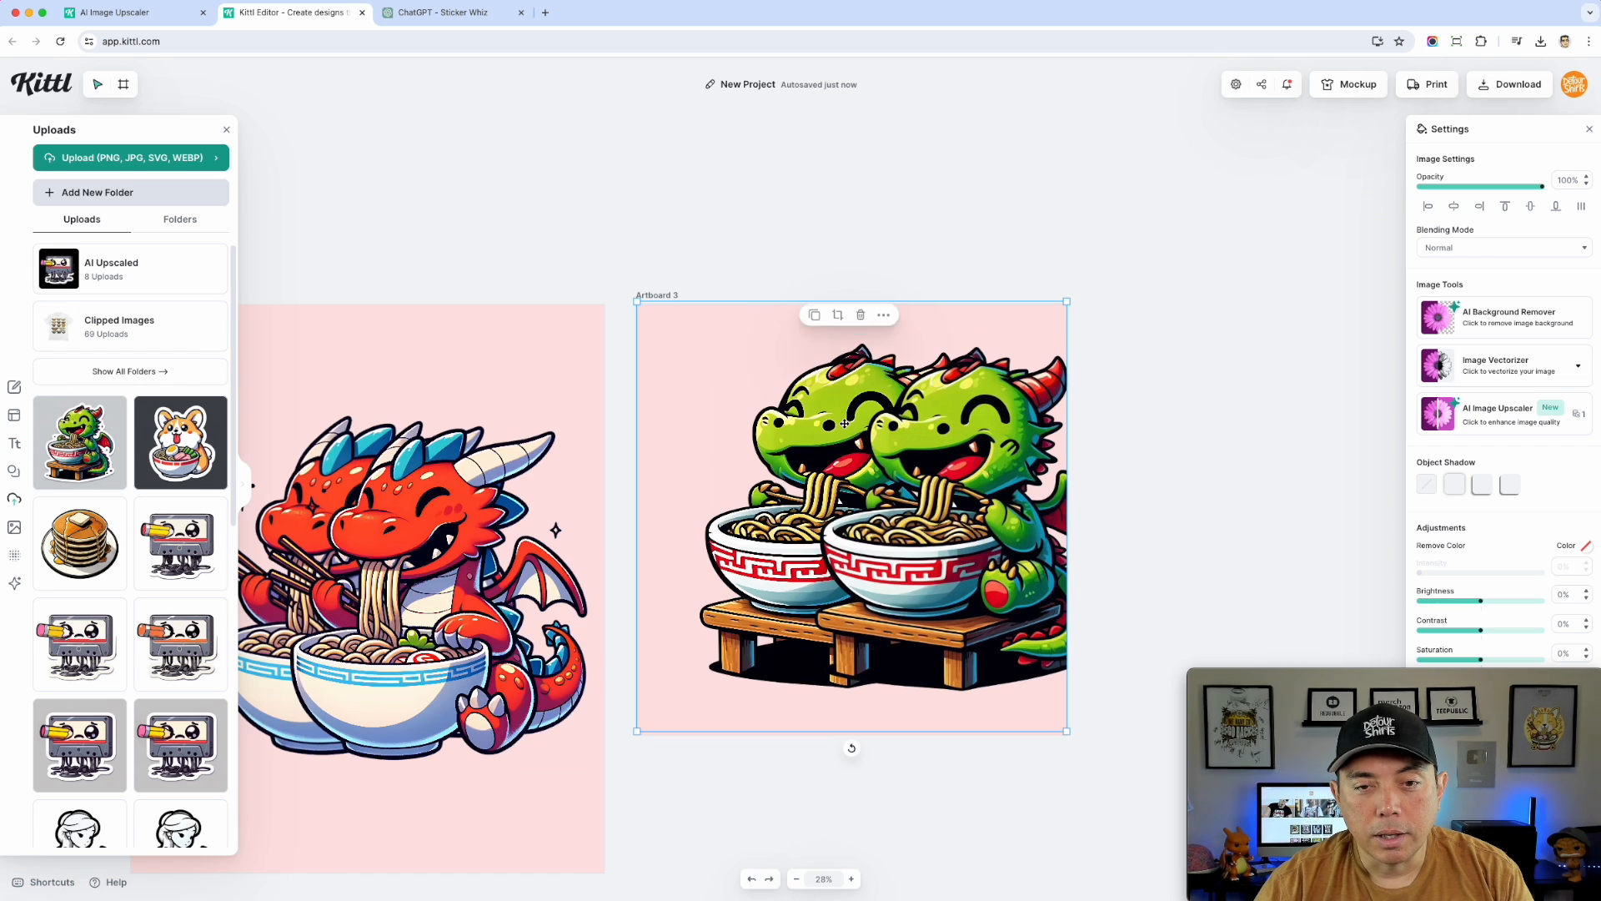
left_click(568, 272)
left_click_drag(506, 265, 773, 259)
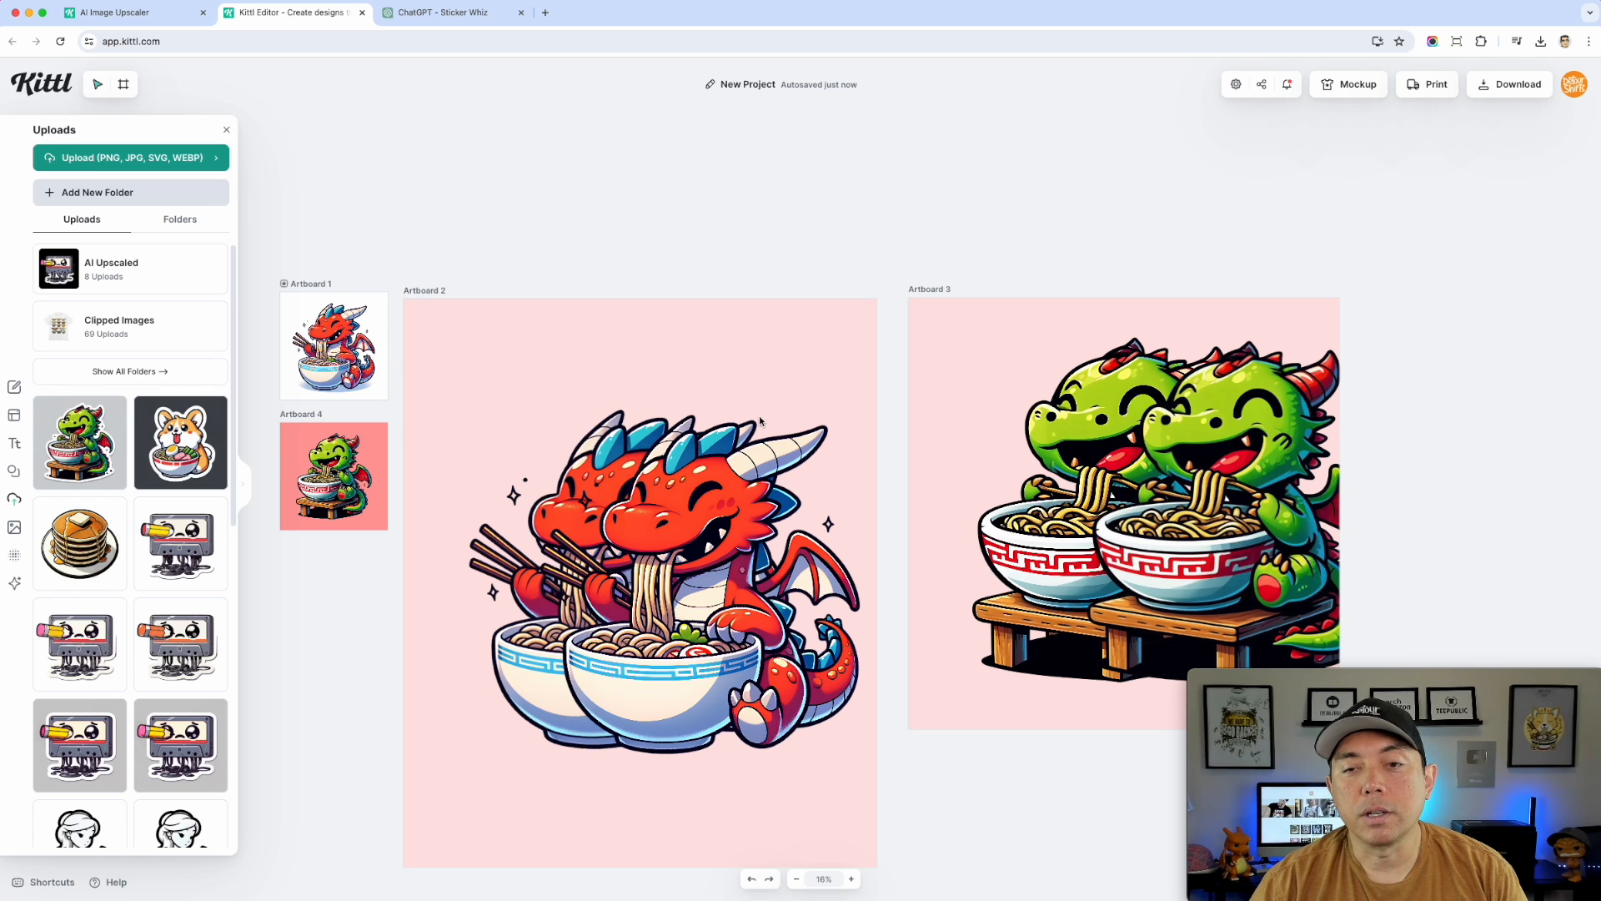
- Move the front red dragon on Artboard 2 upward, offsetting it from the red dragon behind it
scroll(894, 502, "up", 1)
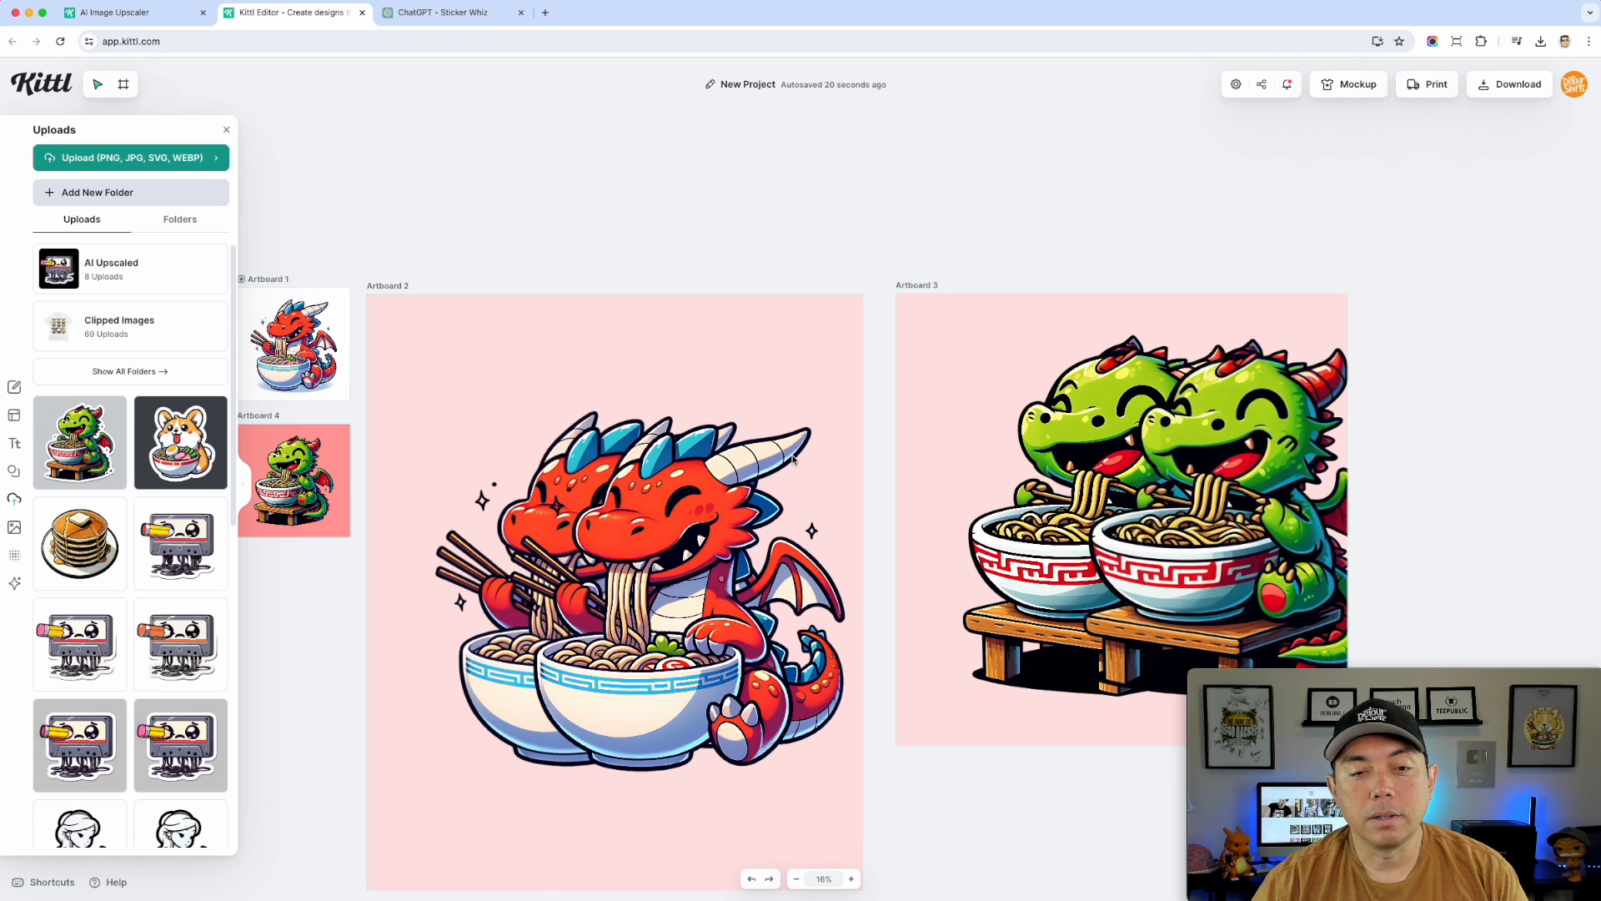
left_click_drag(696, 533, 711, 442)
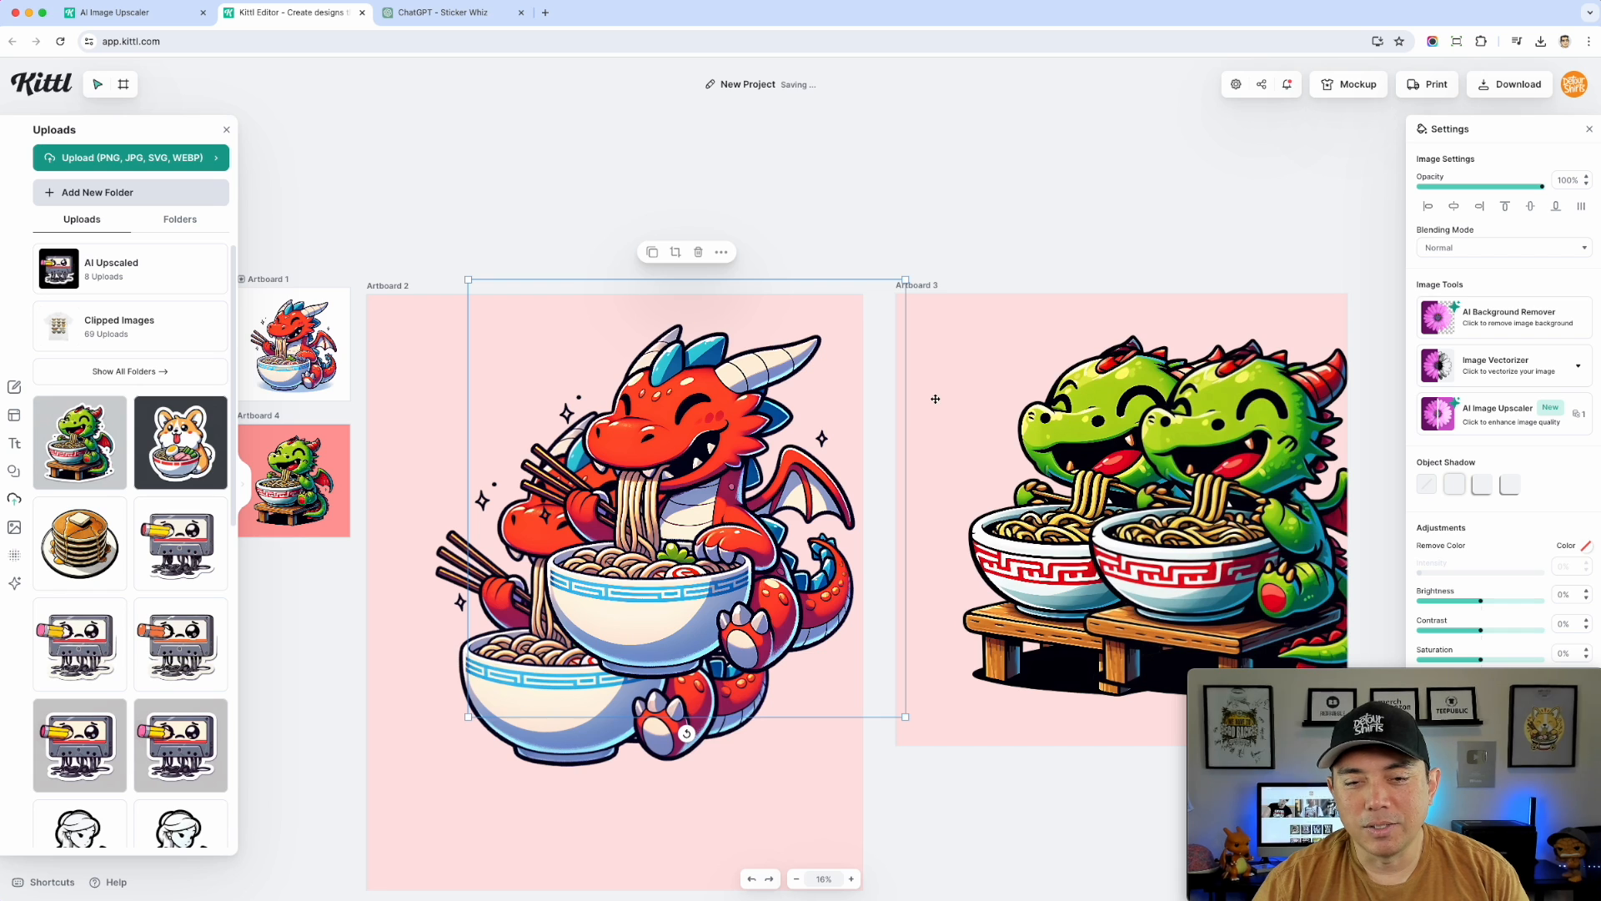
scroll(693, 447, "up", 5)
scroll(693, 447, "down", 7)
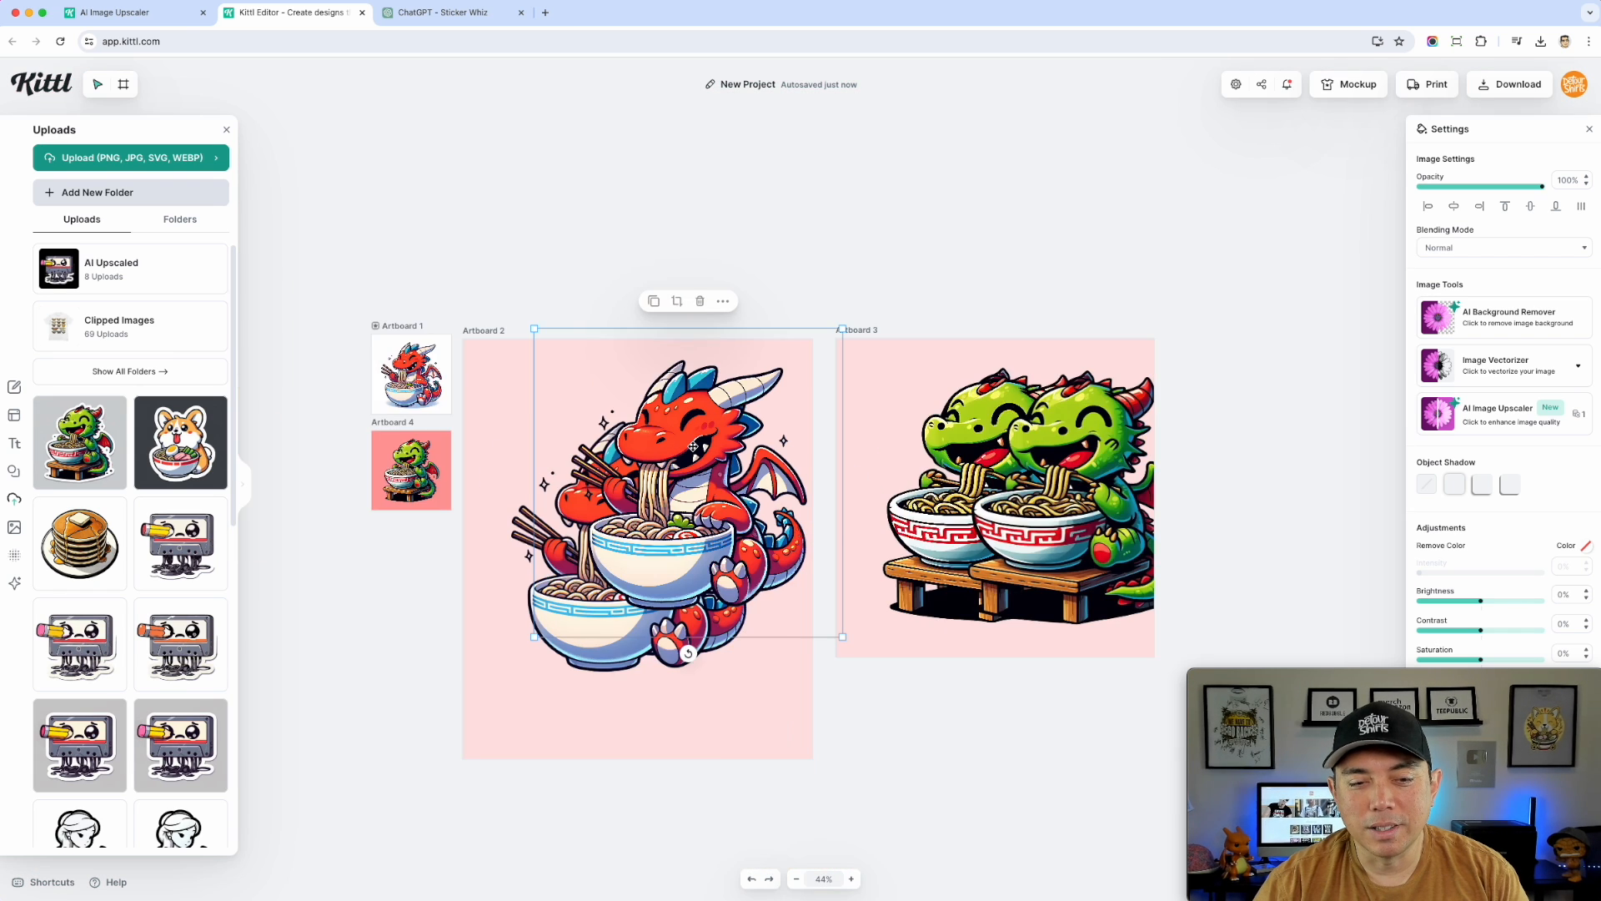
scroll(693, 447, "up", 3)
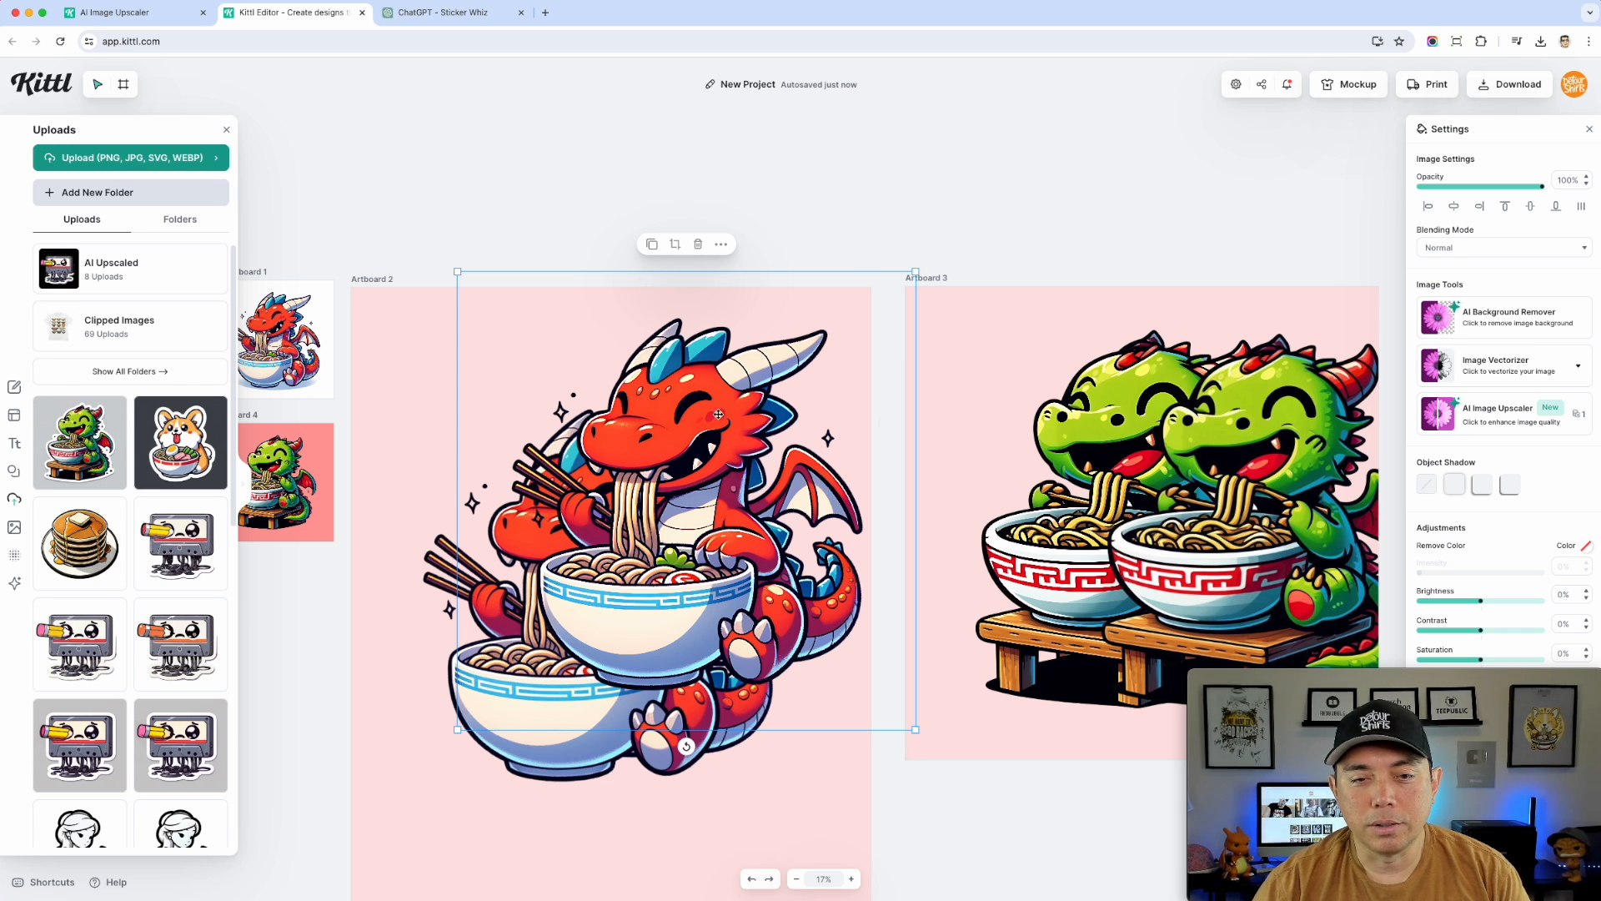
scroll(984, 452, "down", 5)
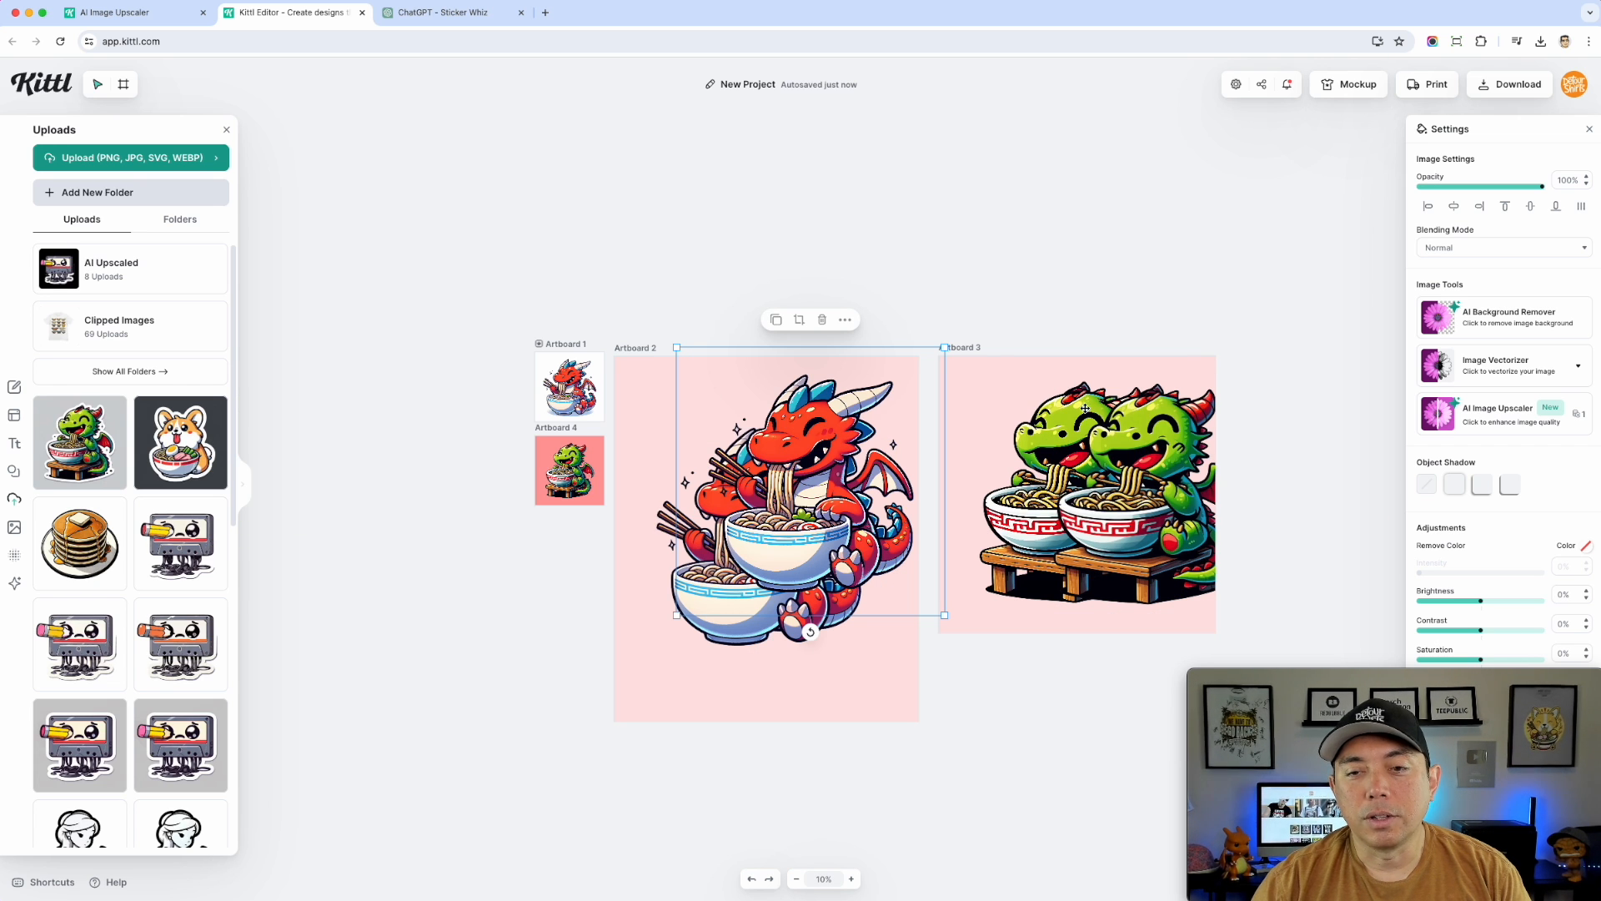
- Examine the small dragons on Artboards 1 and 4 against the large artboards and check the size of Artboard 2
left_click(1144, 426)
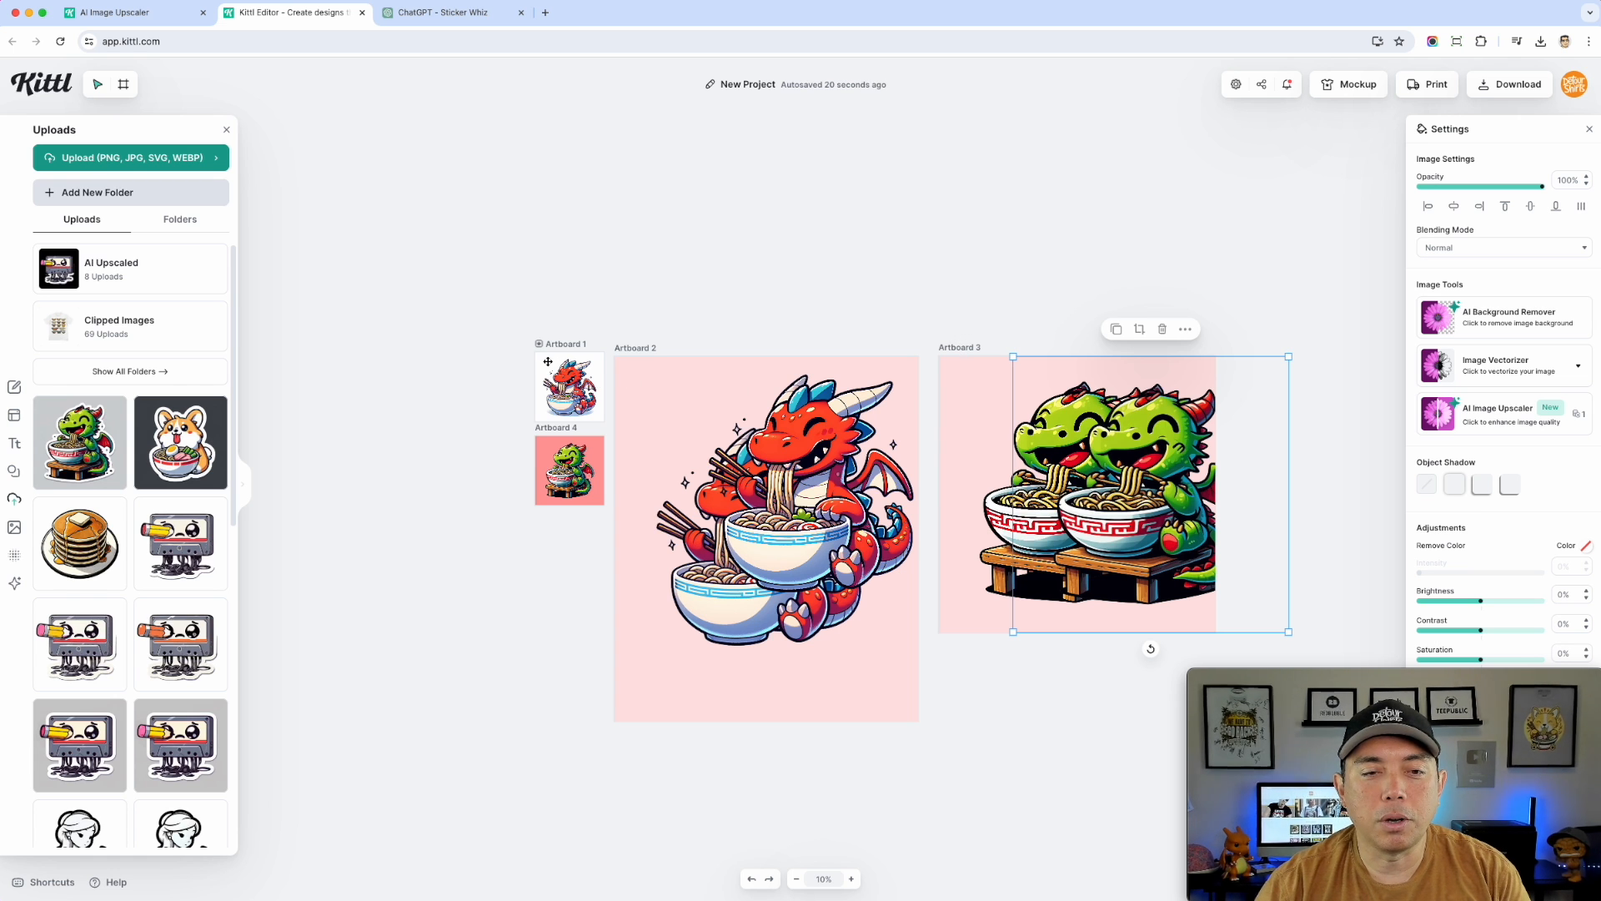
scroll(552, 361, "up", 5)
scroll(626, 375, "up", 5)
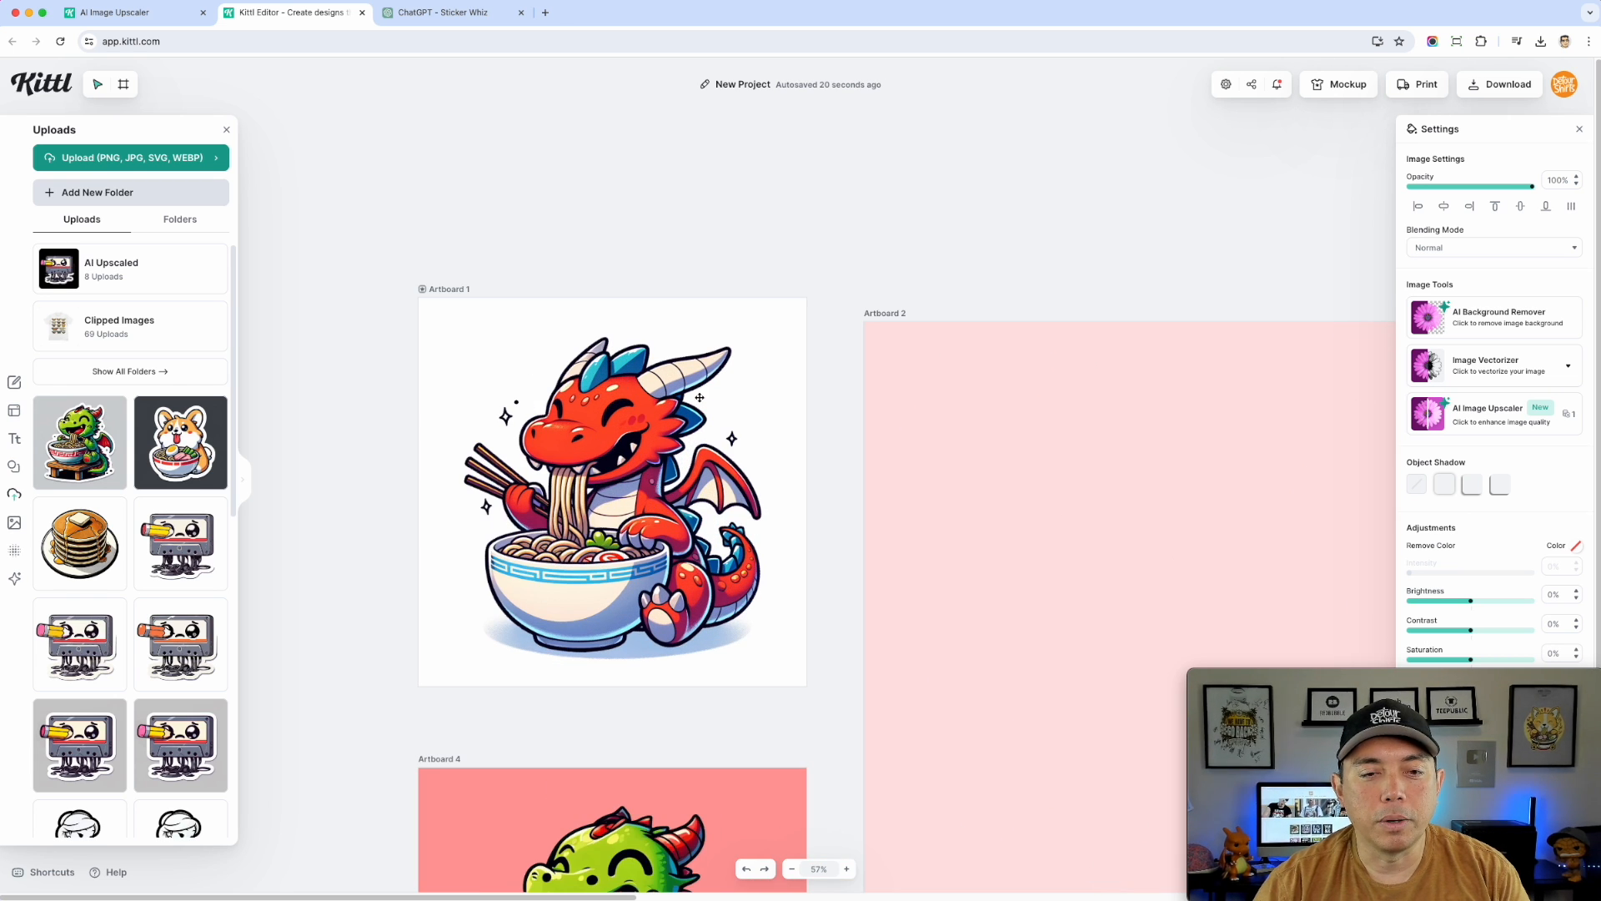
scroll(947, 435, "down", 5)
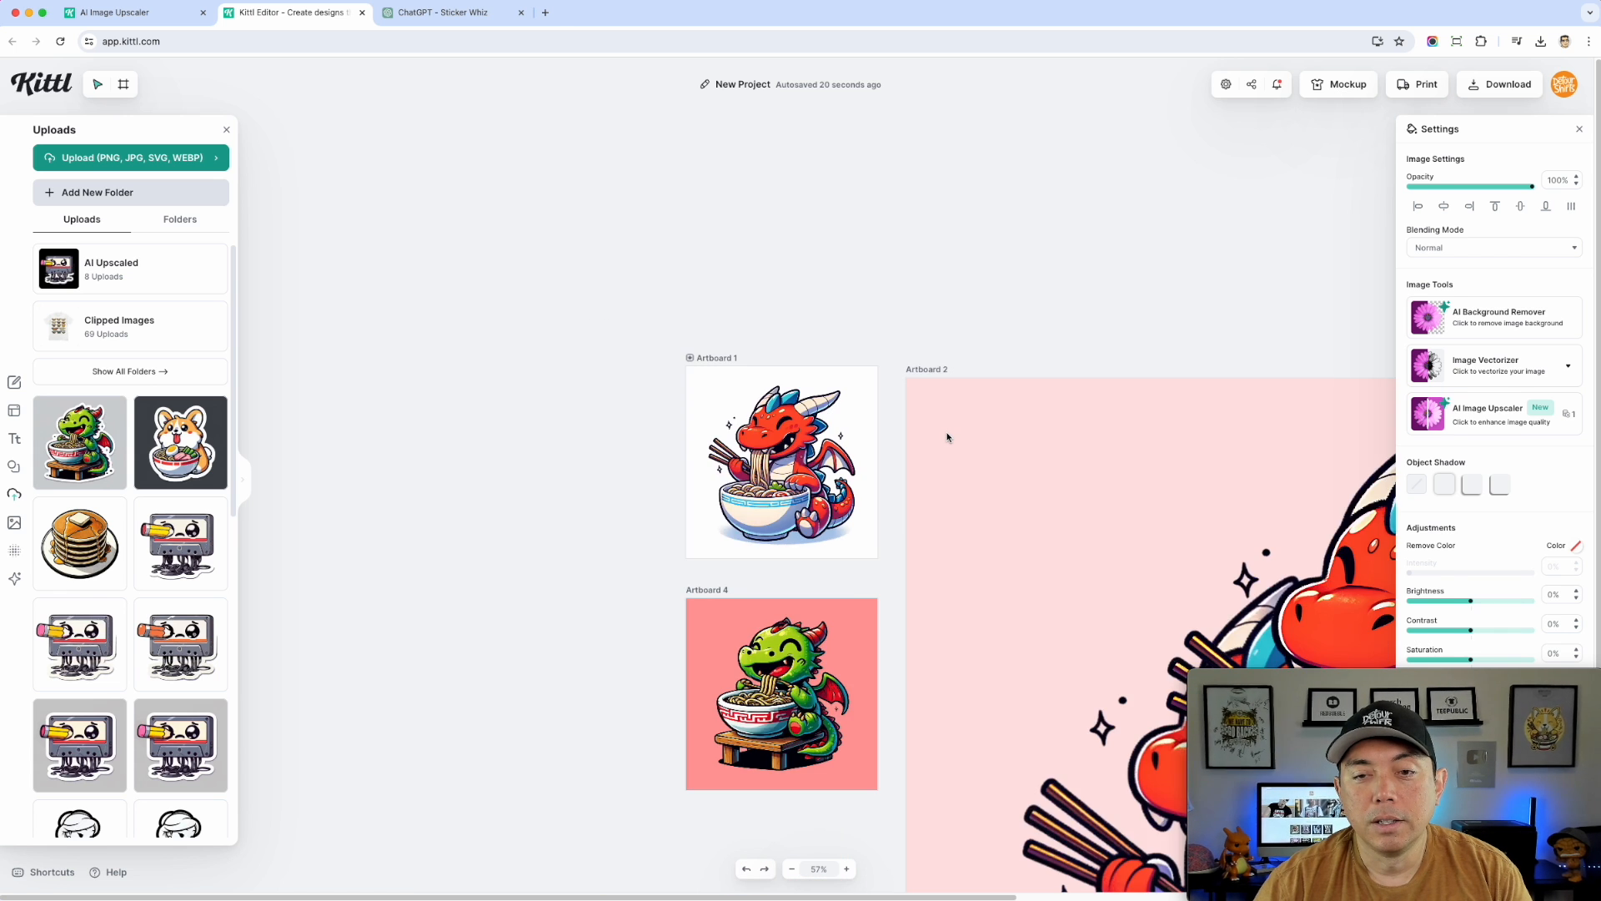
scroll(947, 436, "up", 5)
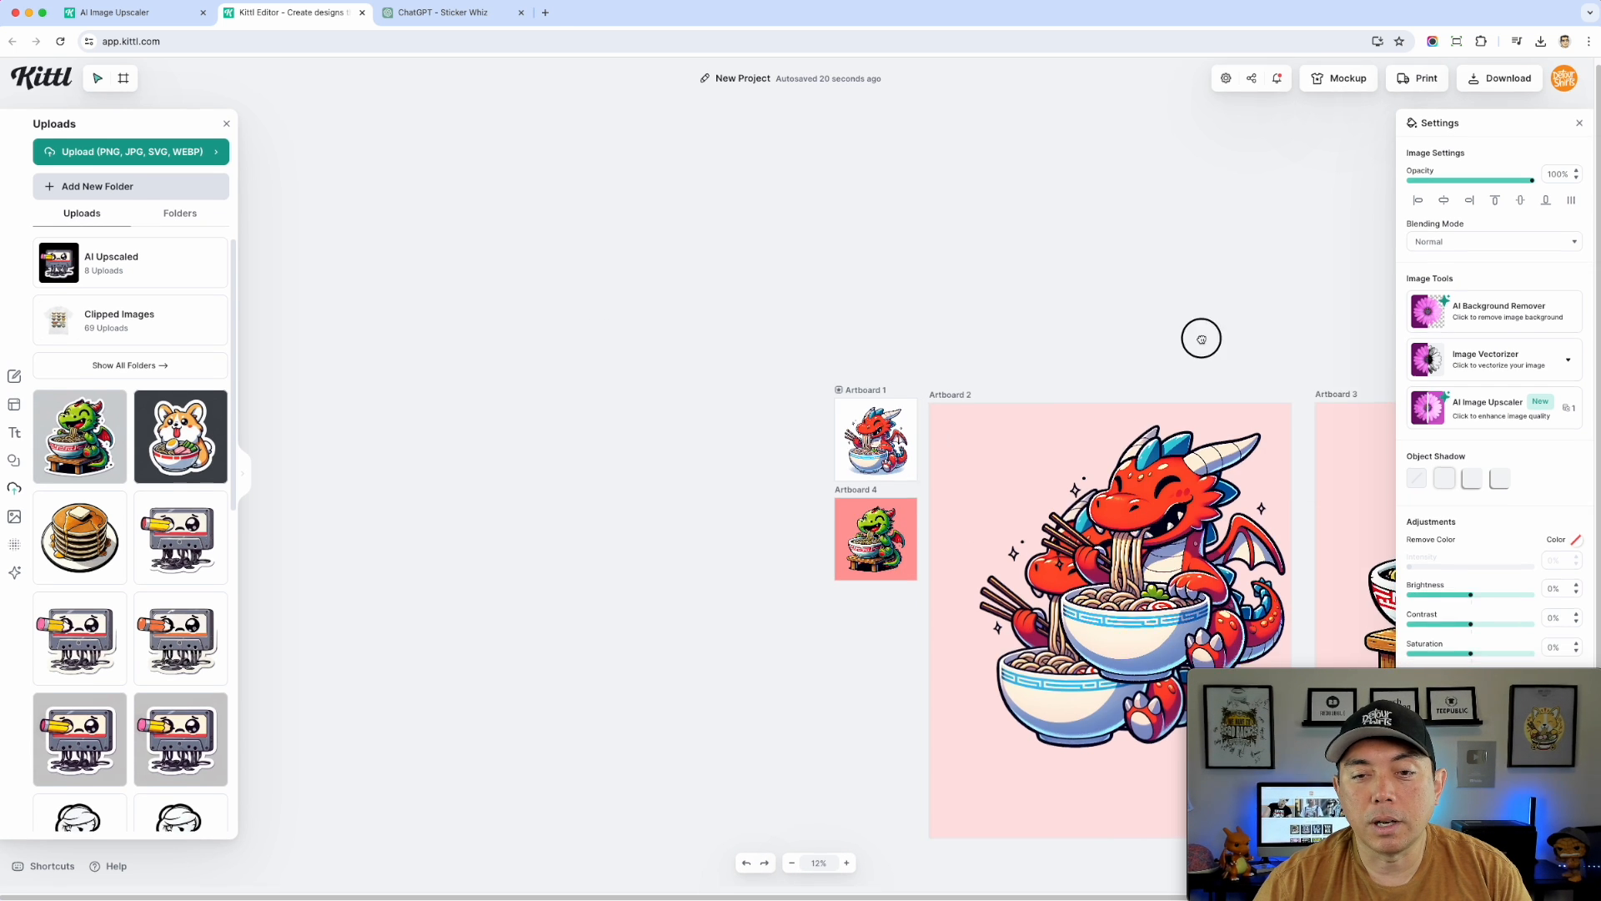
left_click_drag(1239, 346, 657, 260)
left_click(356, 303)
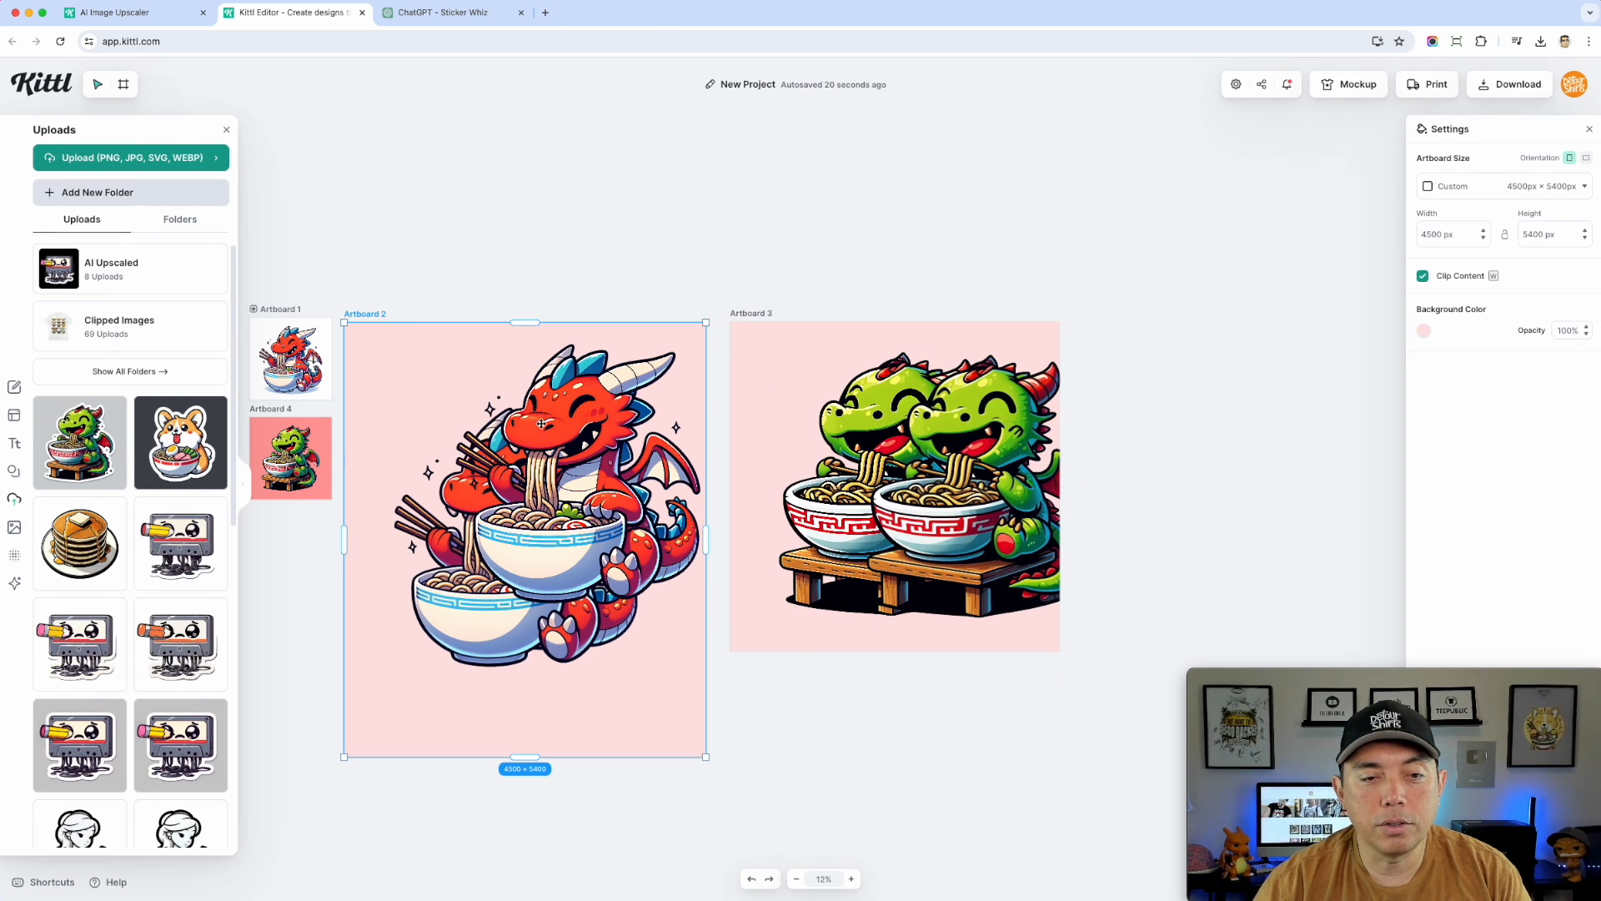
left_click(546, 436)
left_click(364, 314)
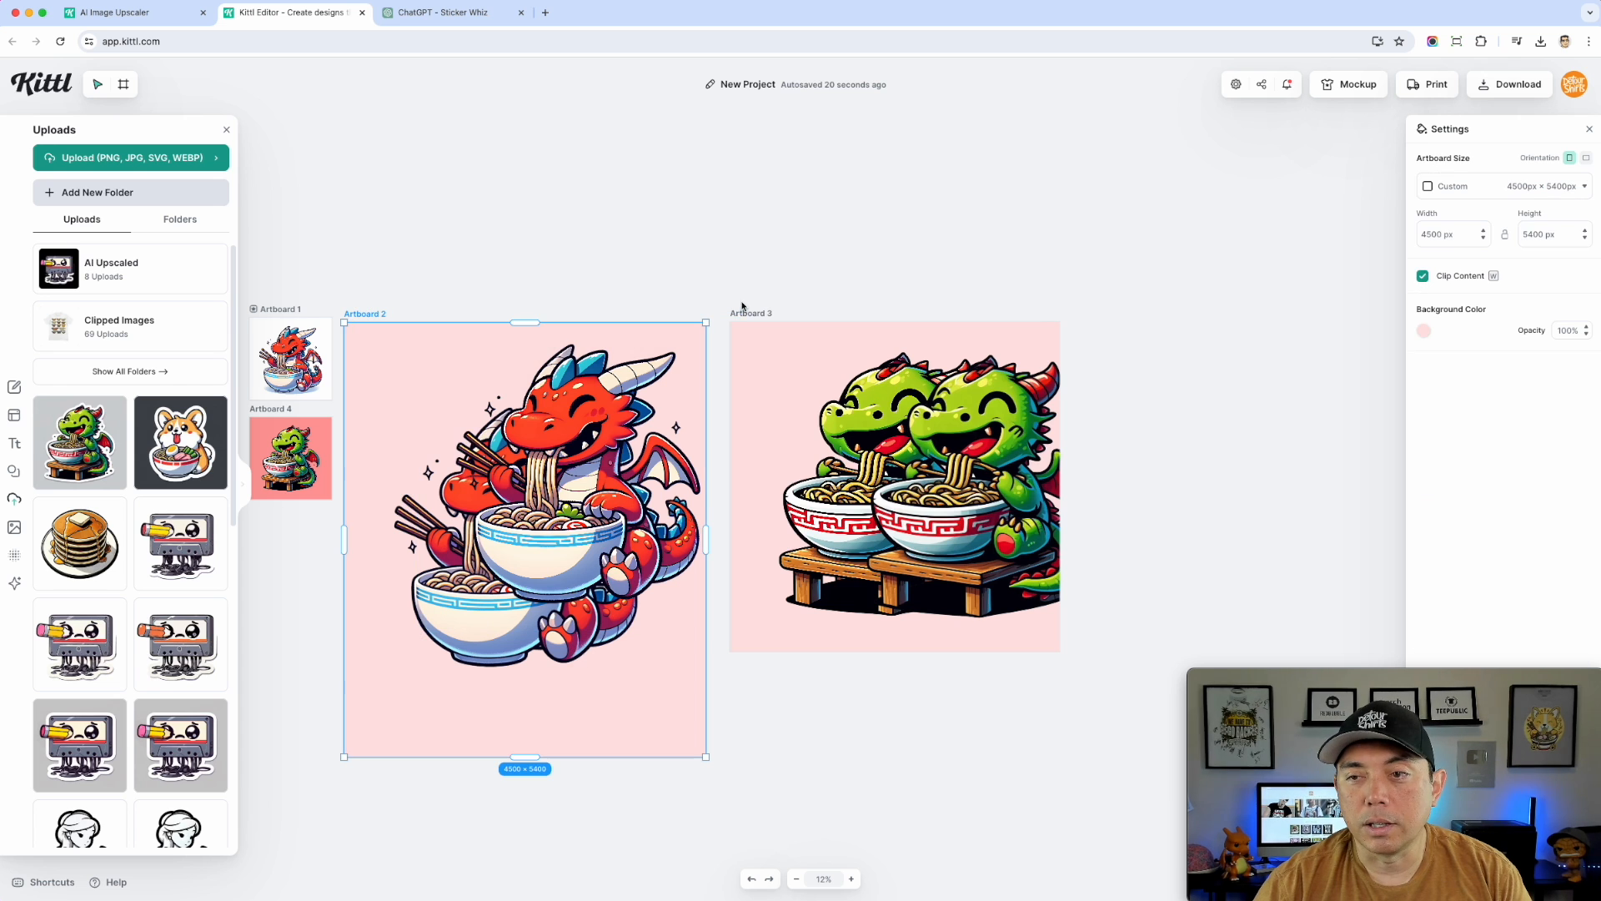
- Move both red dragons off Artboard 2 to the empty canvas above it, side by side
left_click(575, 459)
left_click_drag(575, 459, 655, 118)
left_click_drag(549, 525, 487, 141)
- Shift the original green dragon copy further right on Artboard 3 and move the upscaled green dragon to the middle of Artboard 2
left_click(982, 426)
left_click(856, 408)
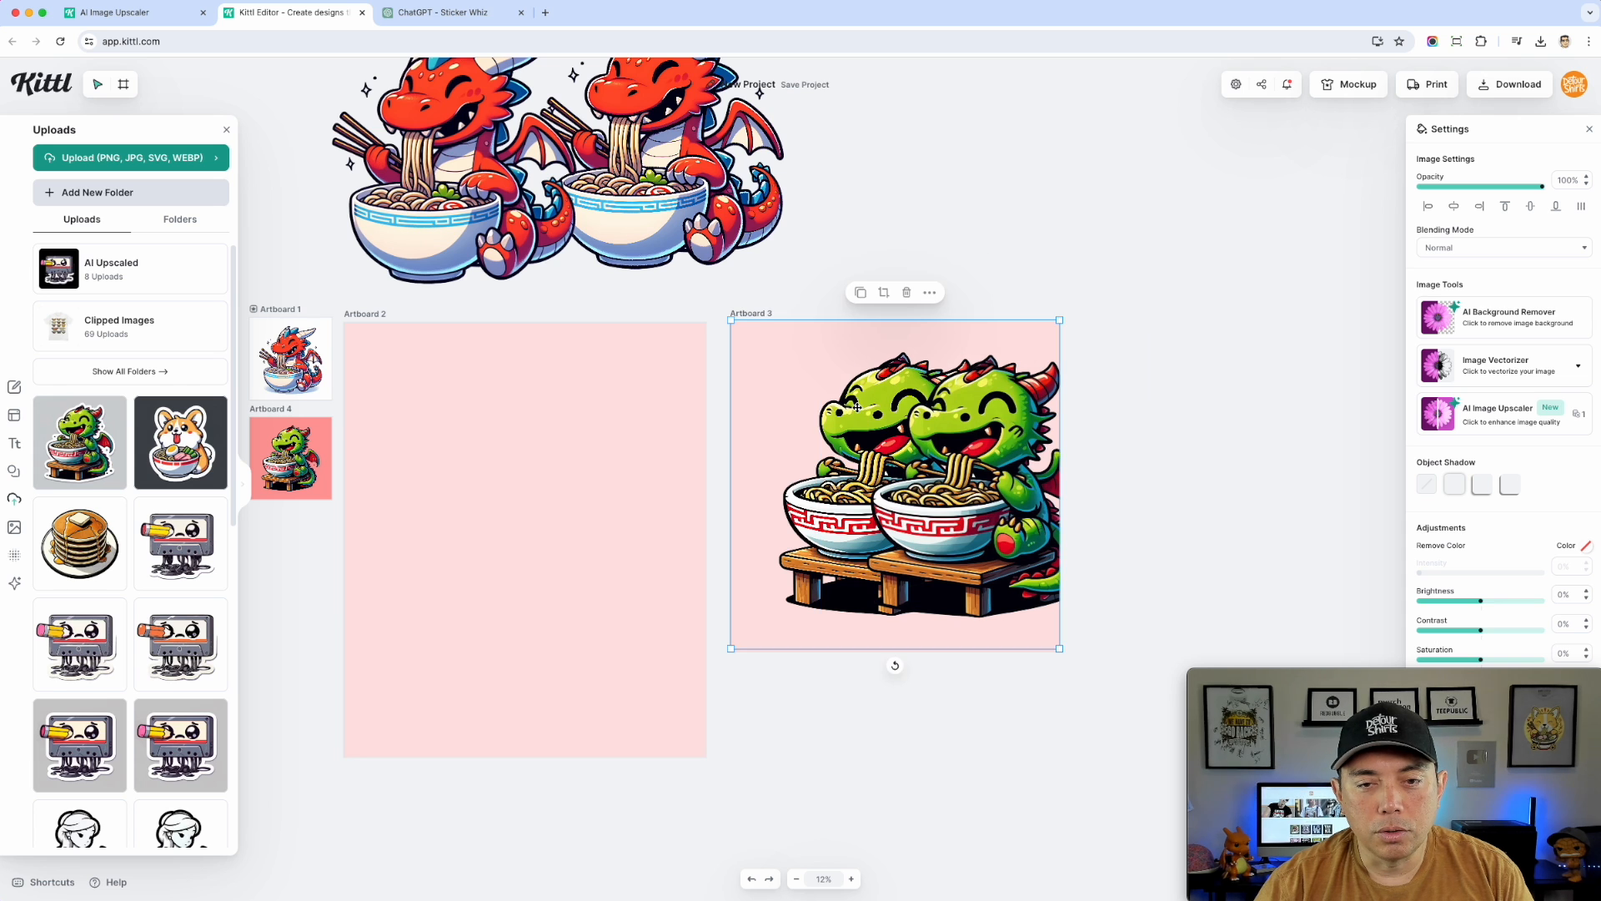
left_click_drag(963, 420, 1060, 418)
left_click(839, 411)
left_click_drag(838, 411, 466, 456)
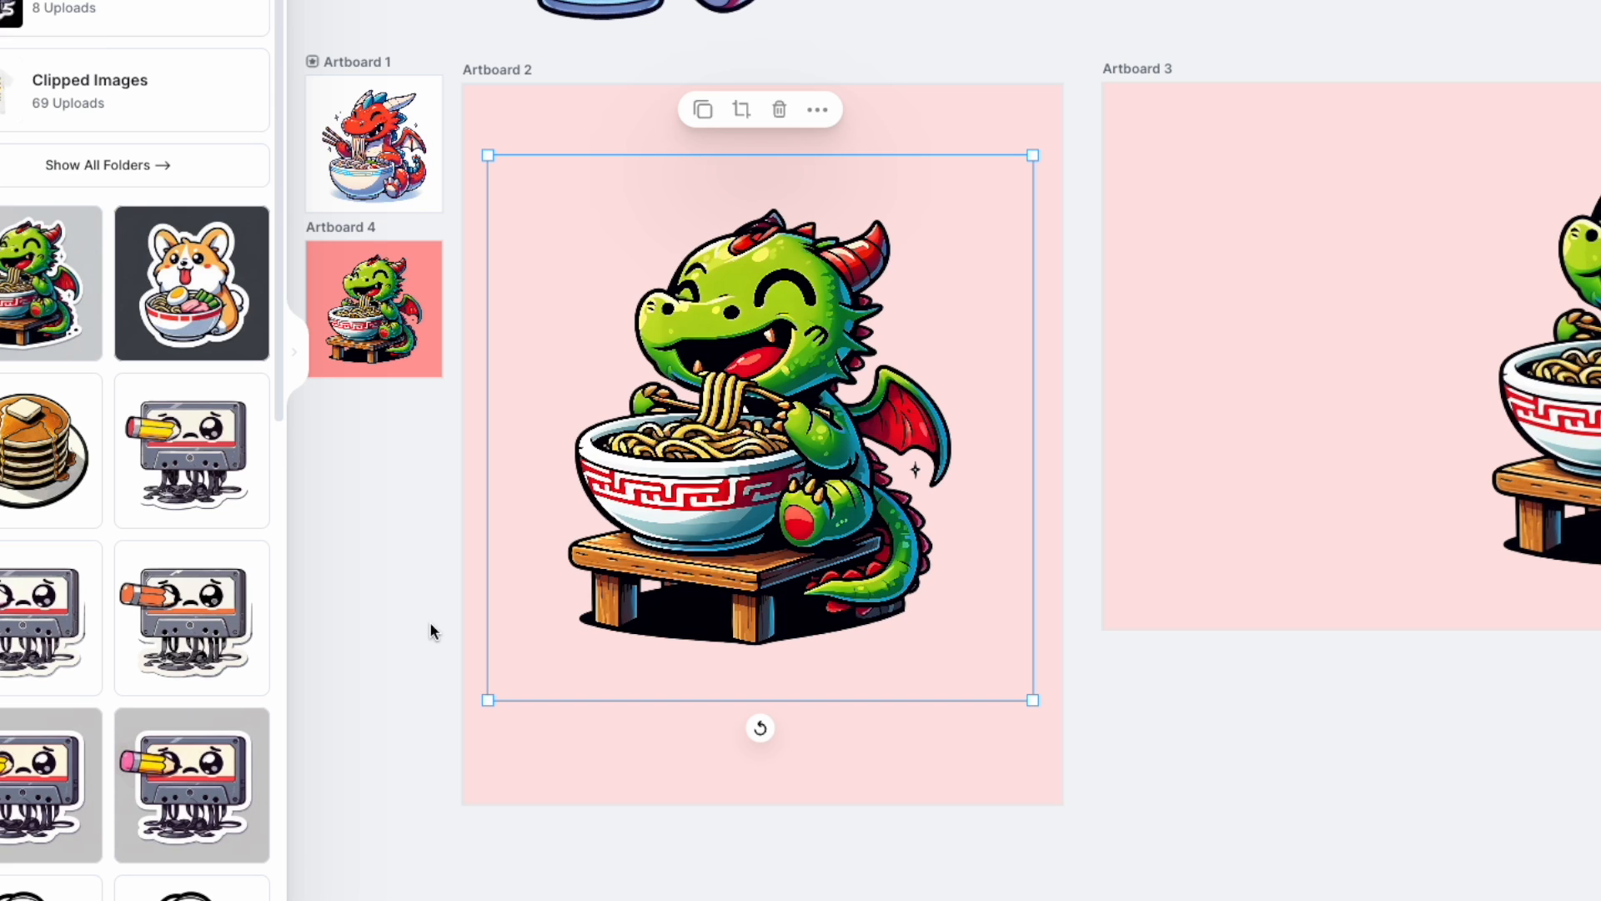
mouse_move(722, 434)
left_mouse_down()
mouse_move(731, 412)
mouse_move(702, 429)
mouse_move(721, 426)
left_mouse_up()
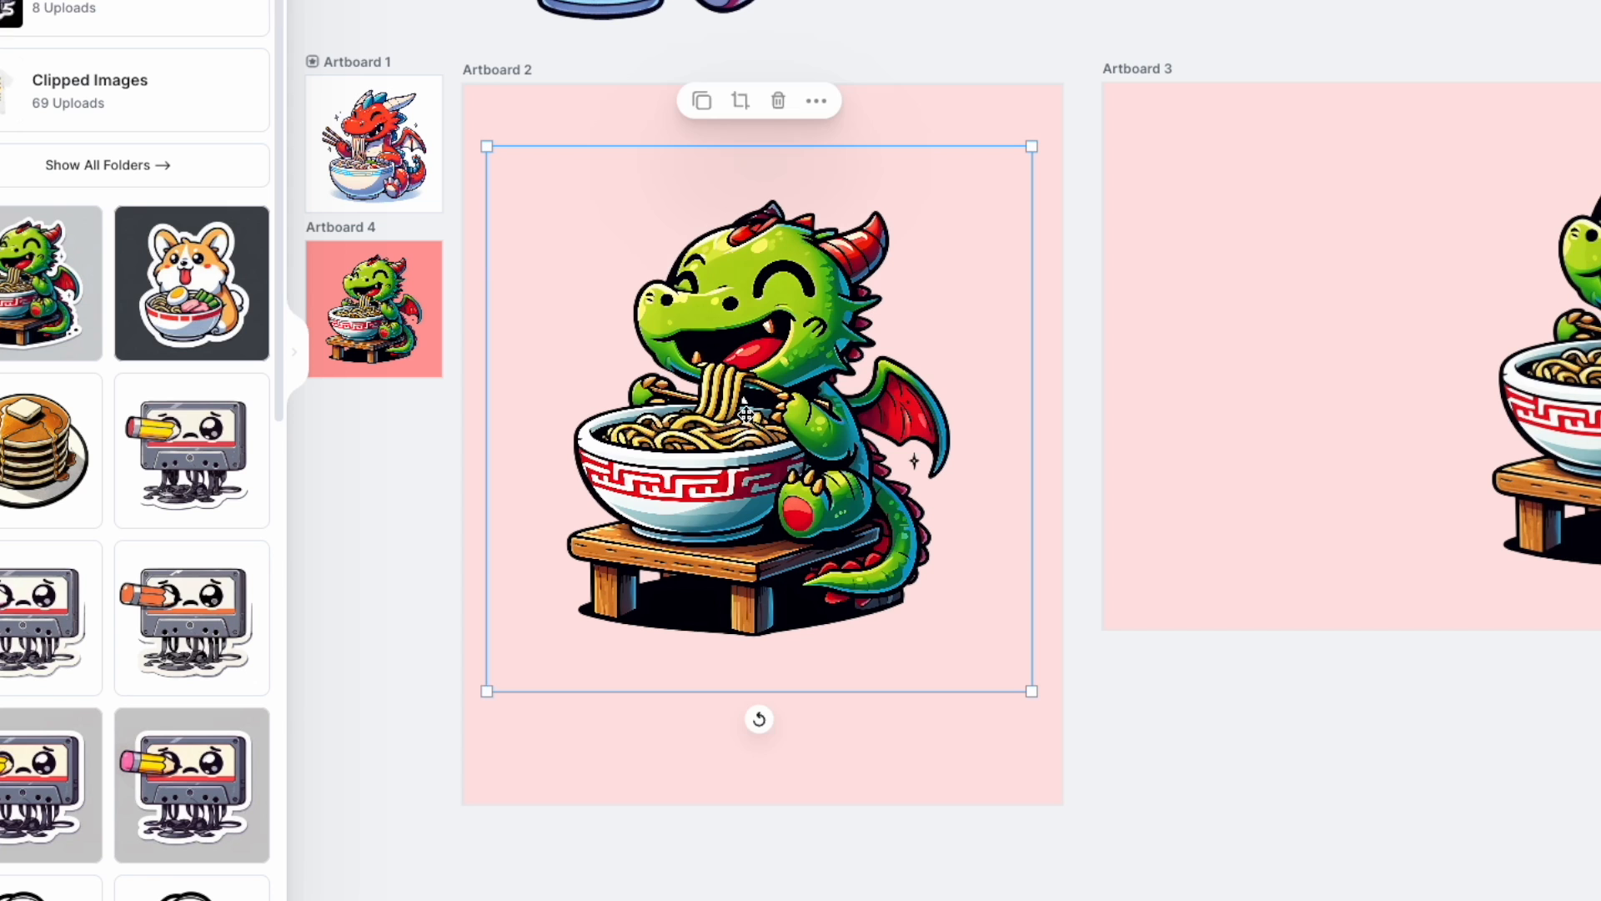
mouse_move(787, 355)
left_mouse_down()
mouse_move(805, 342)
mouse_move(790, 351)
left_mouse_up()
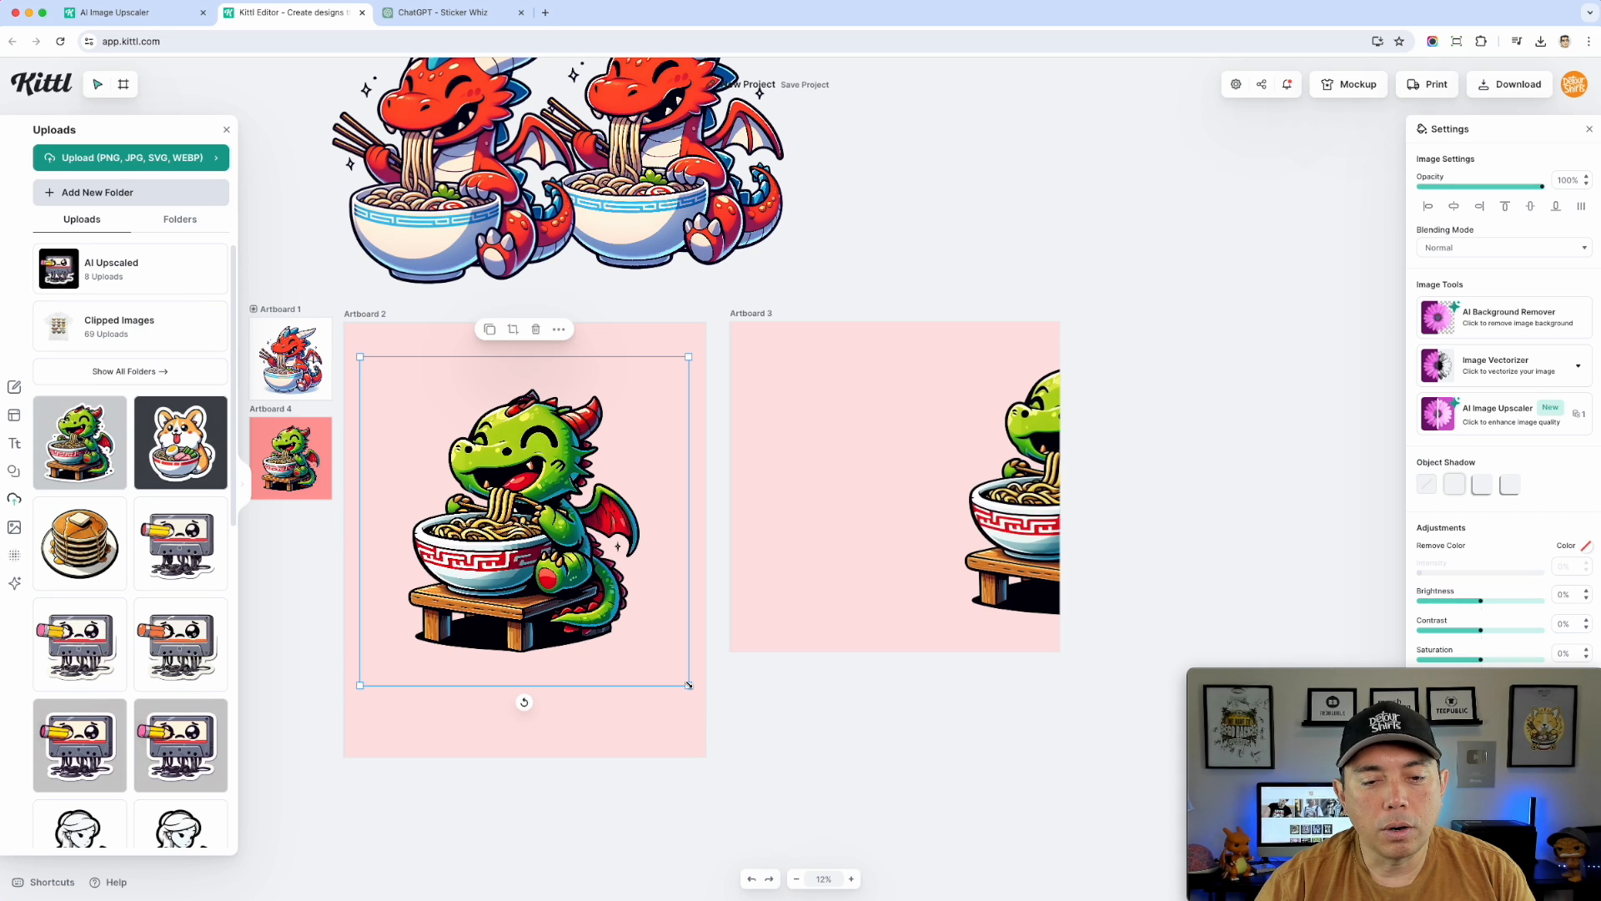
- Enlarge the green dragon to fill most of Artboard 2's width, center it, and inspect its face up close
left_click_drag(1034, 686, 1175, 805)
left_click_drag(575, 555, 551, 545)
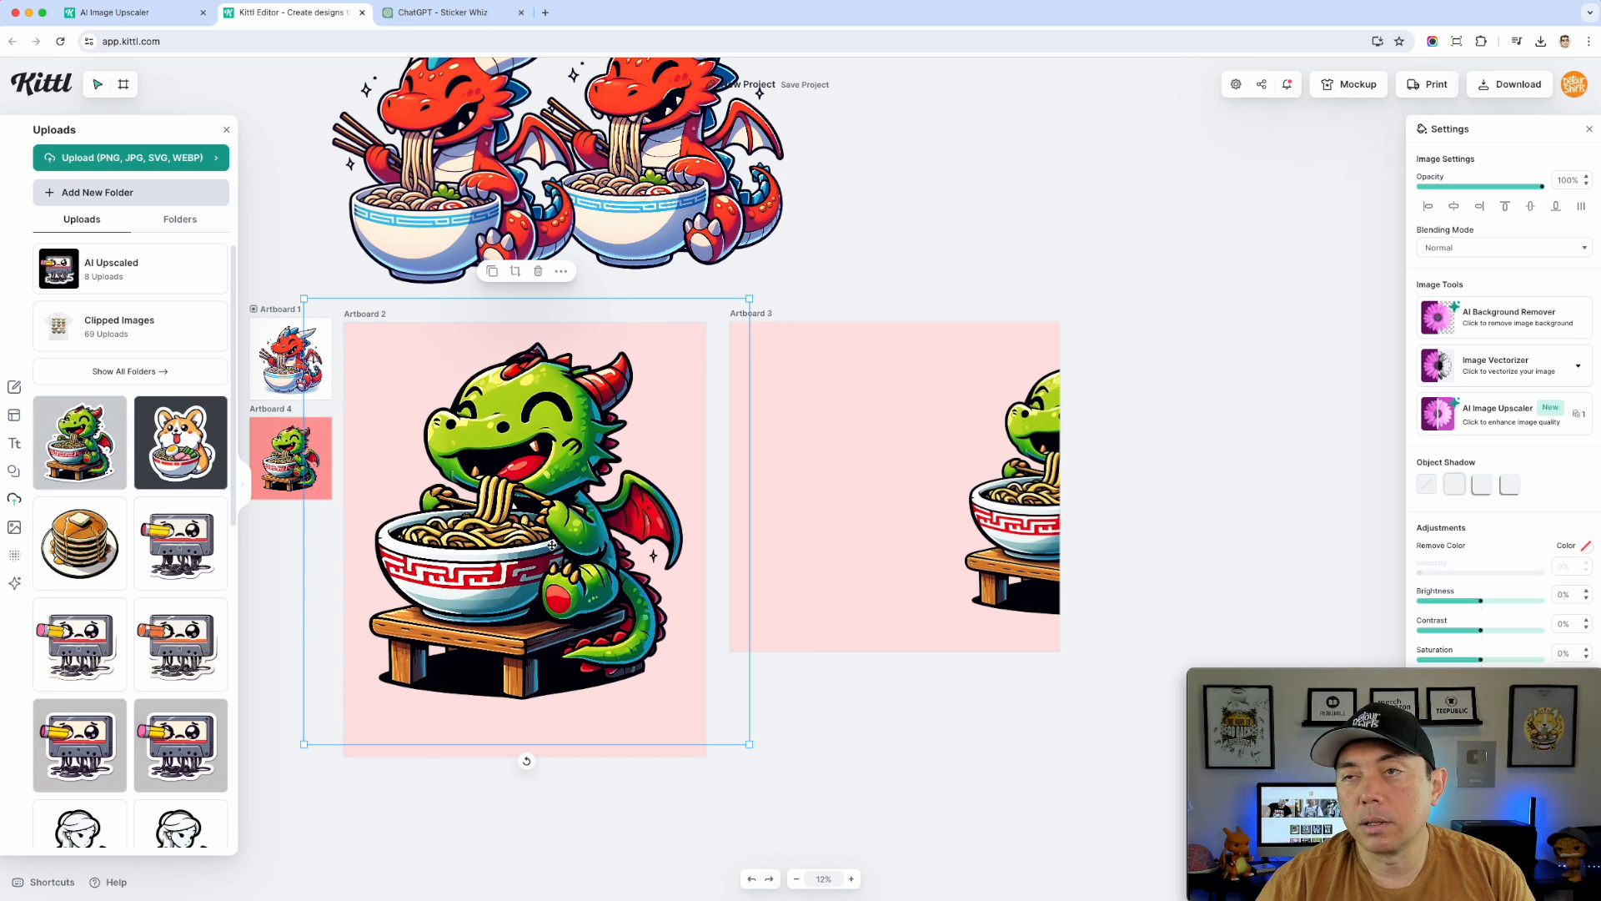
scroll(523, 470, "up", 10)
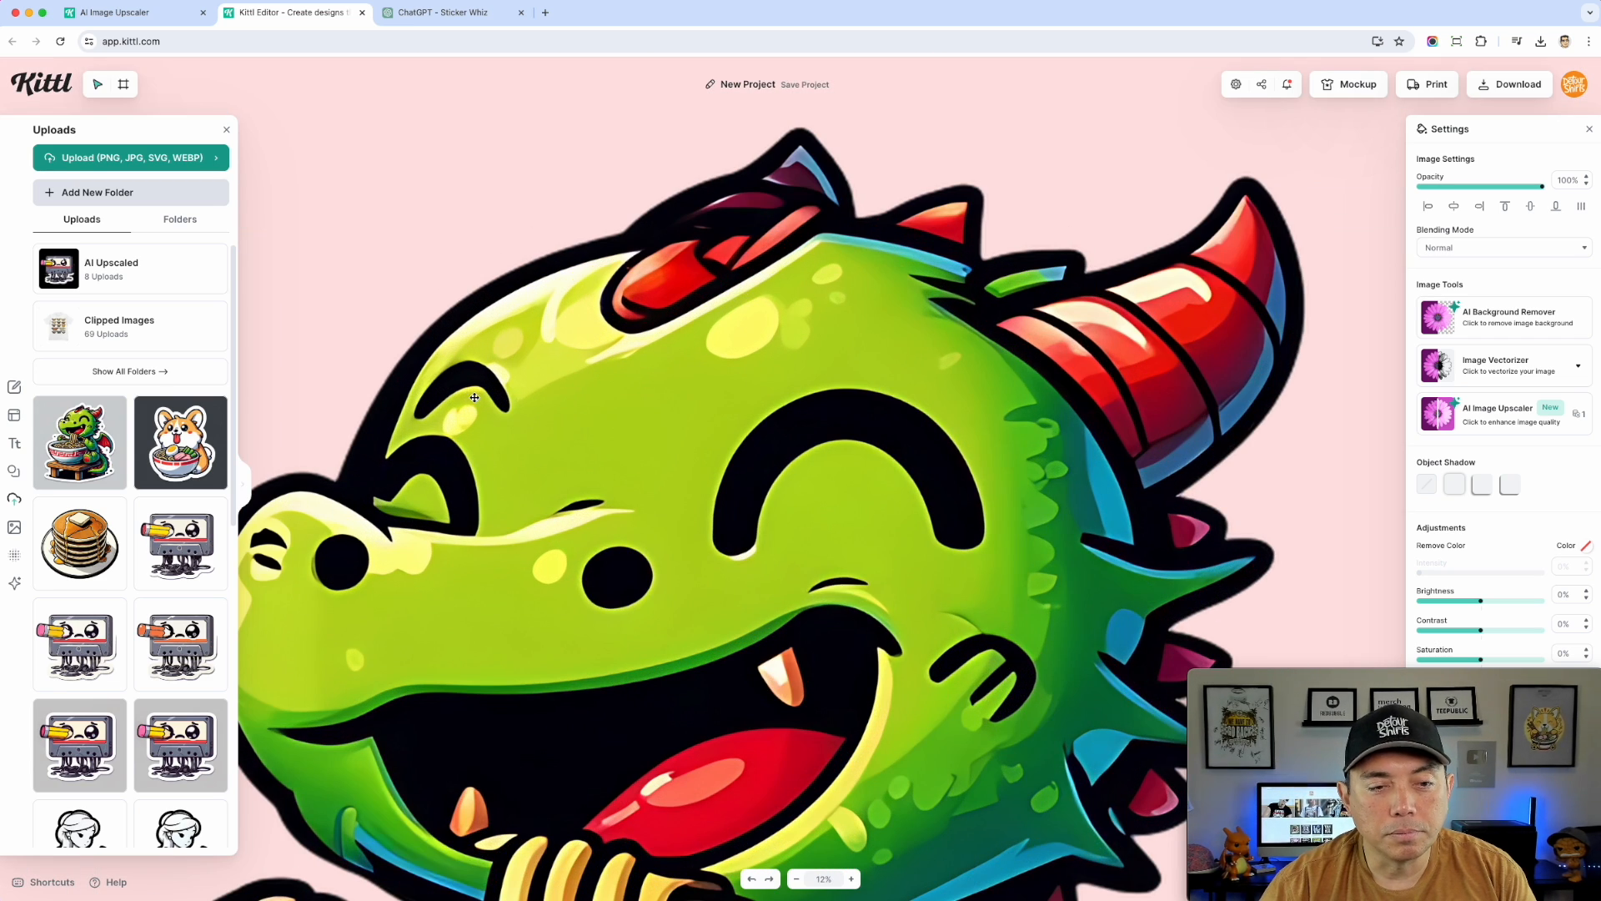
scroll(449, 436, "down", 10)
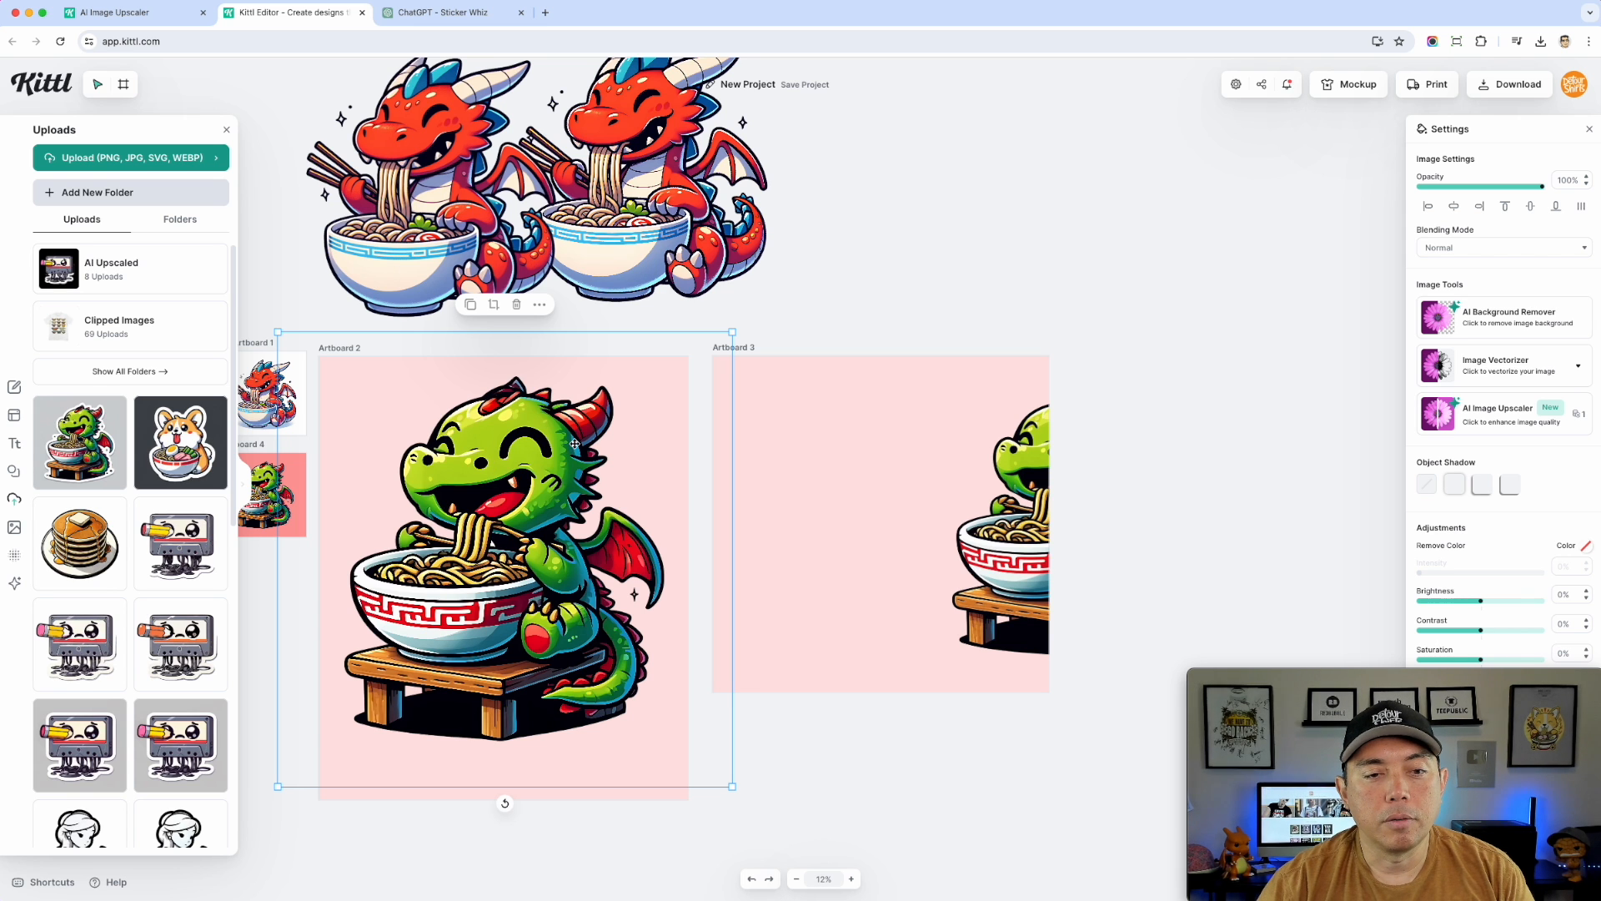
- Move the original green dragon fully onto Artboard 3 and resize the upscaled one on Artboard 2 to about the same size
left_click_drag(1007, 500, 803, 494)
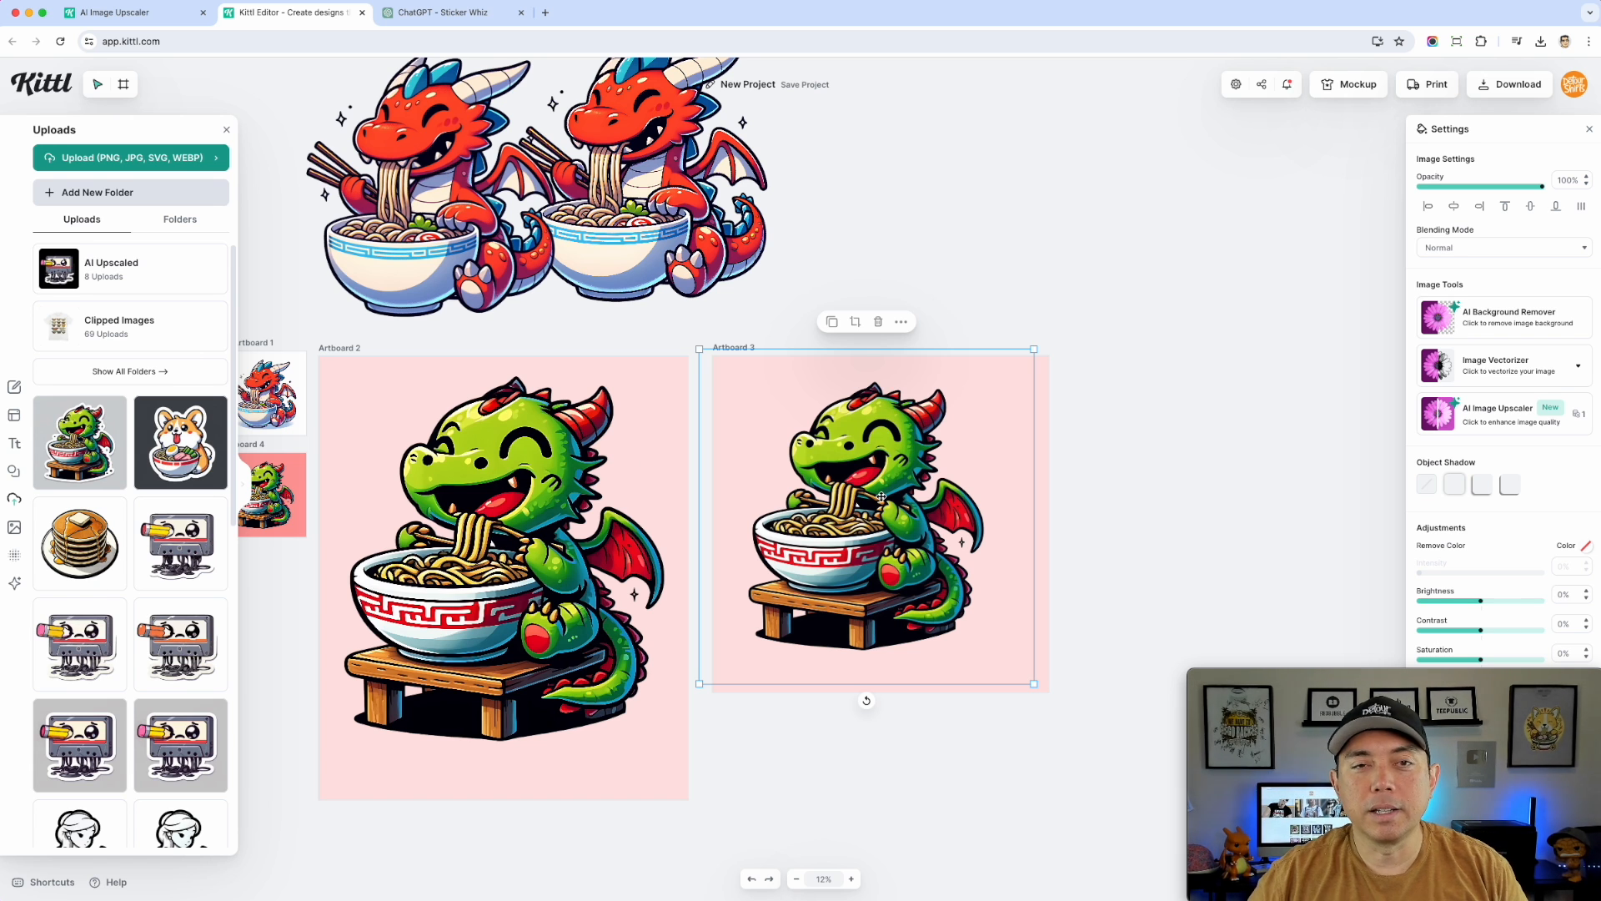
left_click(676, 444)
left_click_drag(733, 787, 549, 603)
left_click_drag(426, 442, 498, 504)
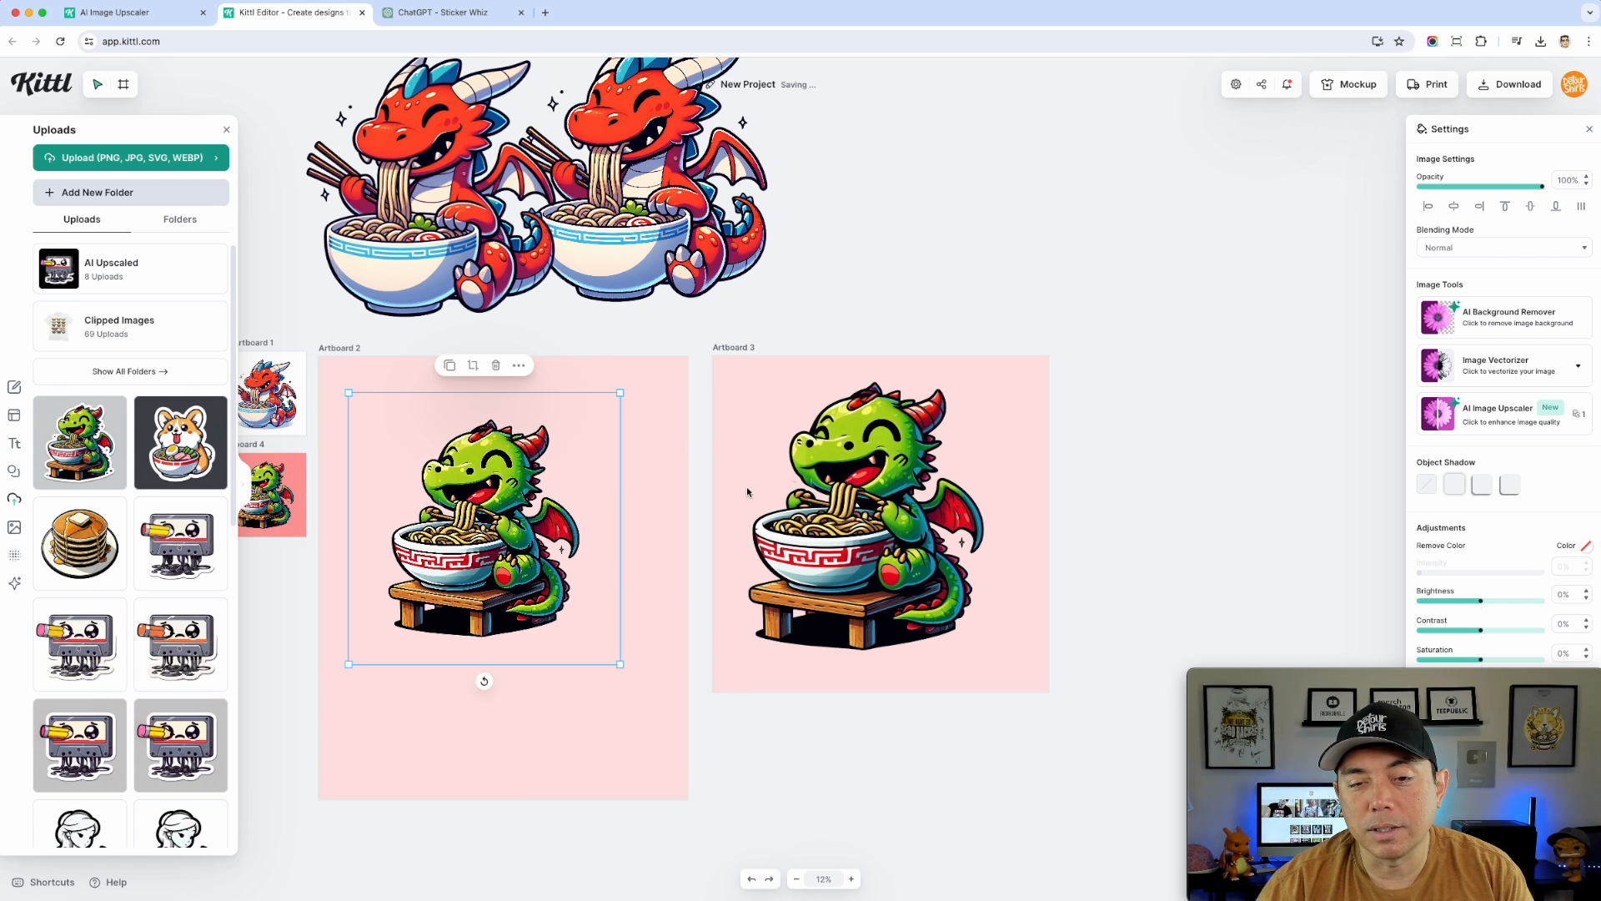
left_click_drag(620, 664, 657, 733)
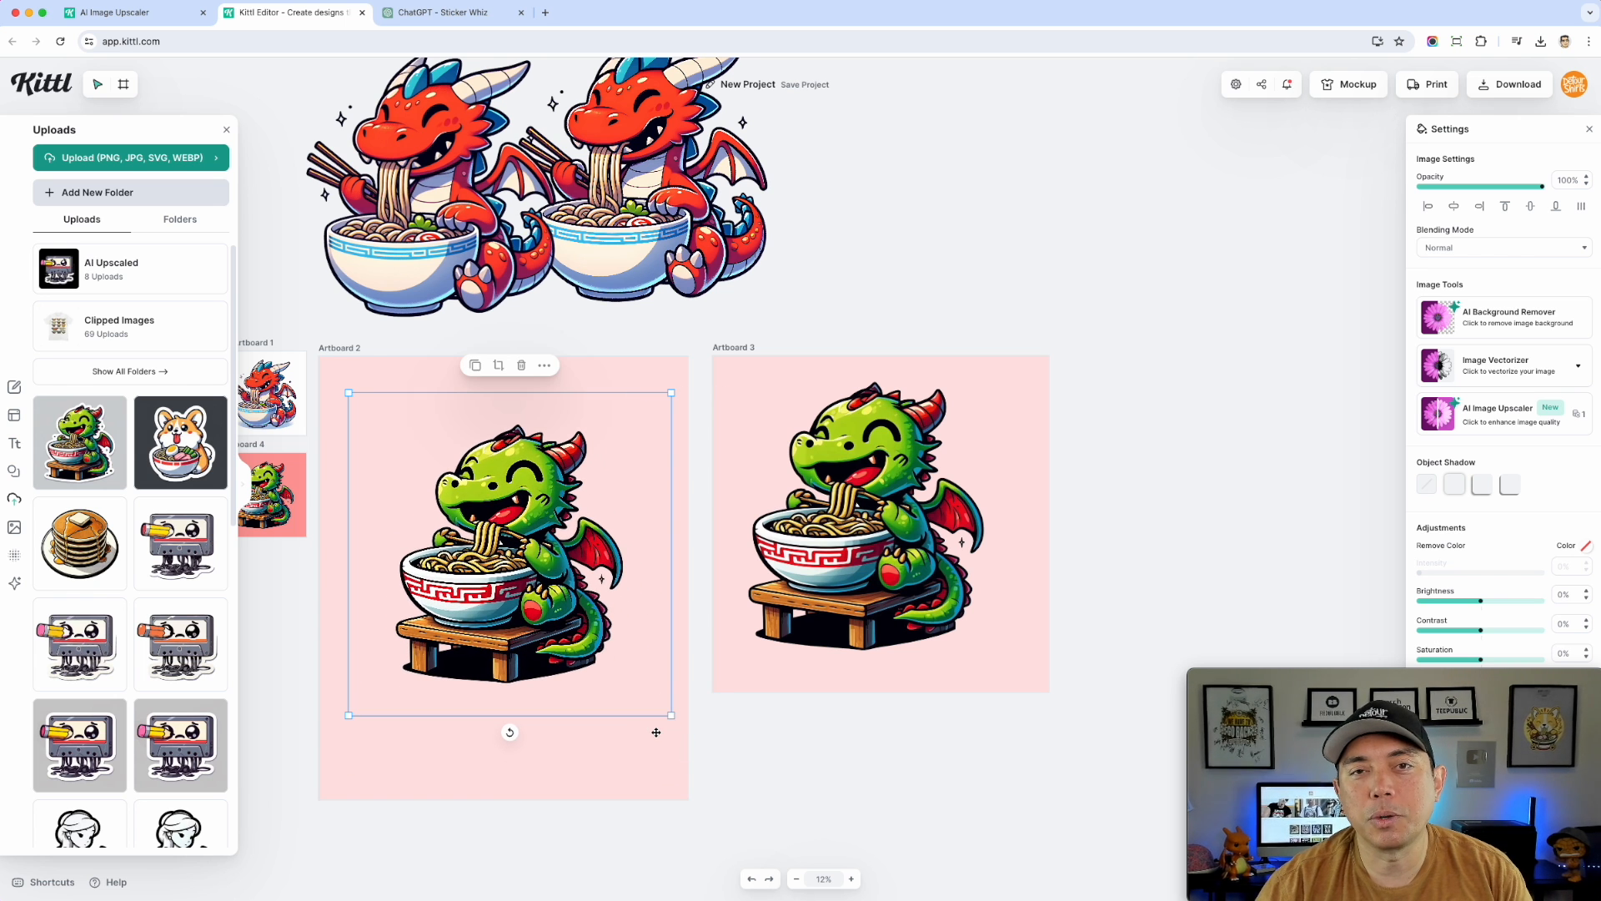
left_click_drag(543, 571, 531, 560)
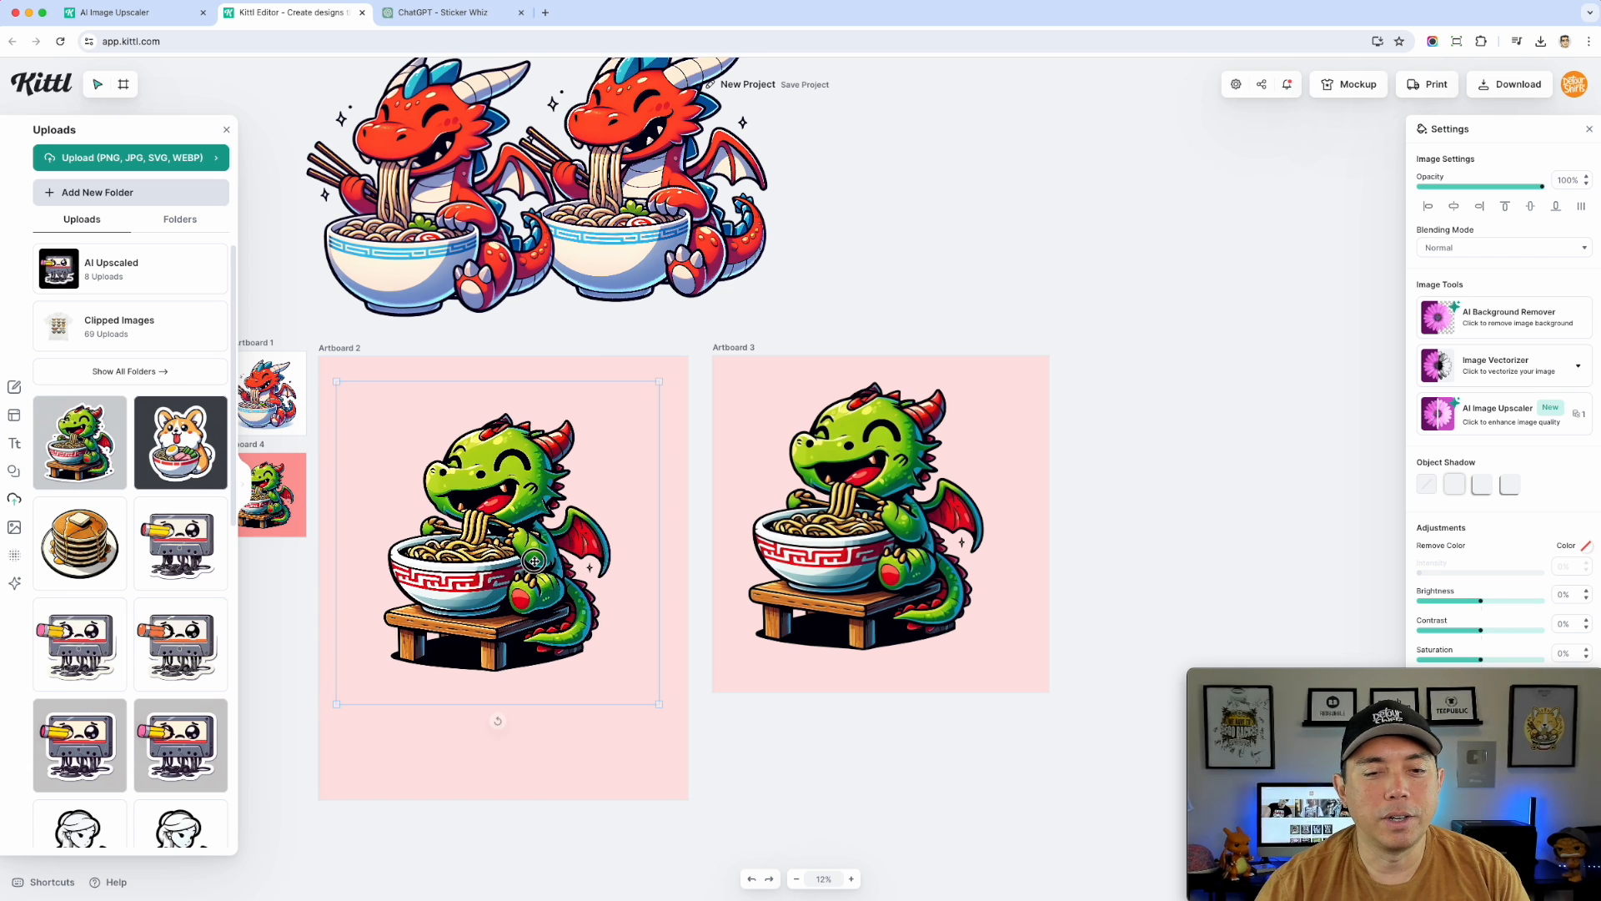
left_click(1106, 450)
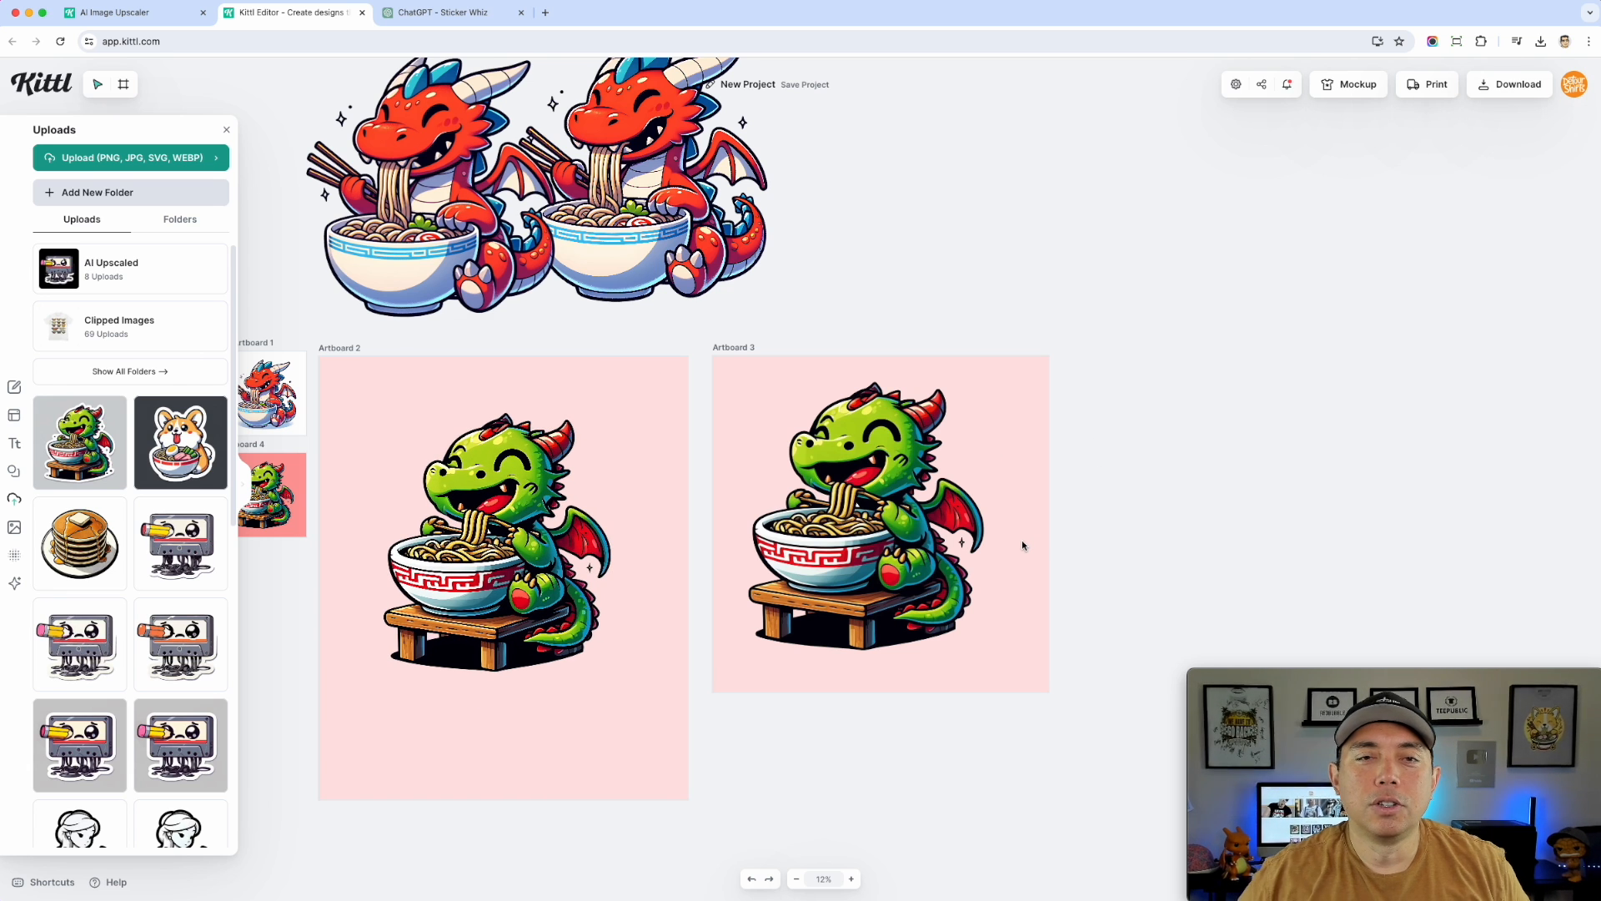